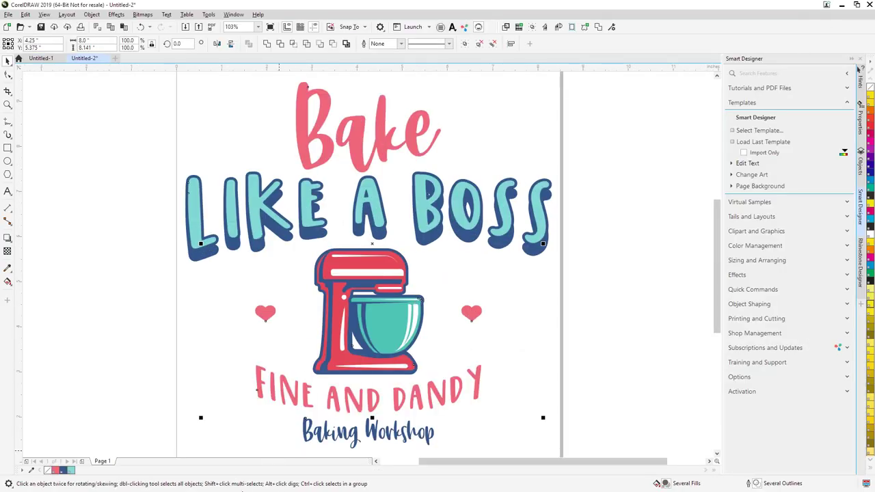
- Inspect the Bake text, the pair of hearts, the mixer group and the LIKE A BOSS text by selecting each in turn
{"action": "left_click", "coordinate": [109, 325]}
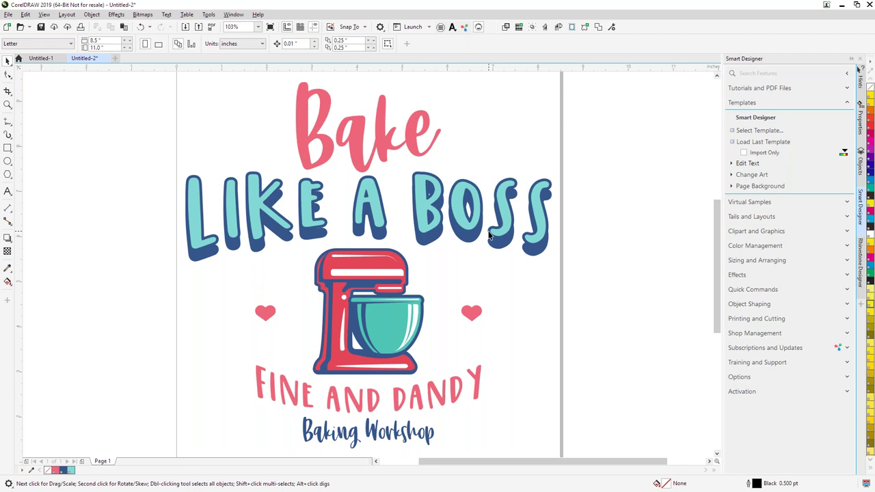
{"action": "left_click", "coordinate": [407, 135]}
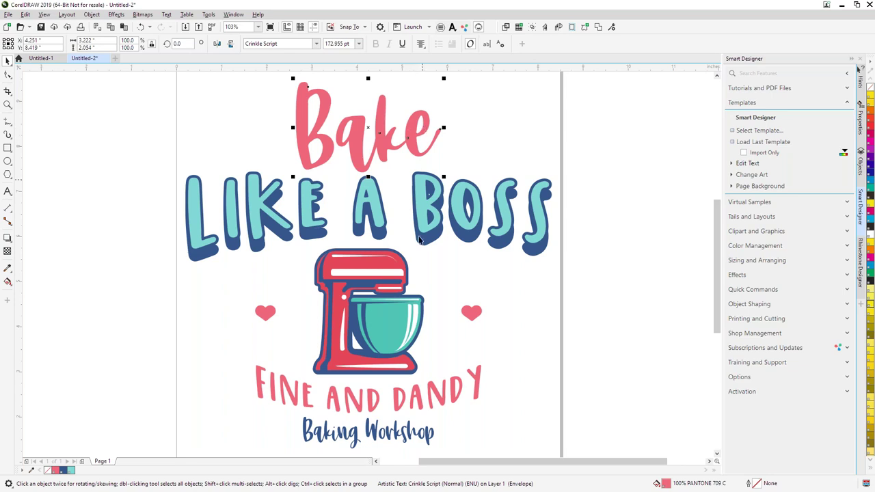
{"action": "left_click", "coordinate": [477, 316]}
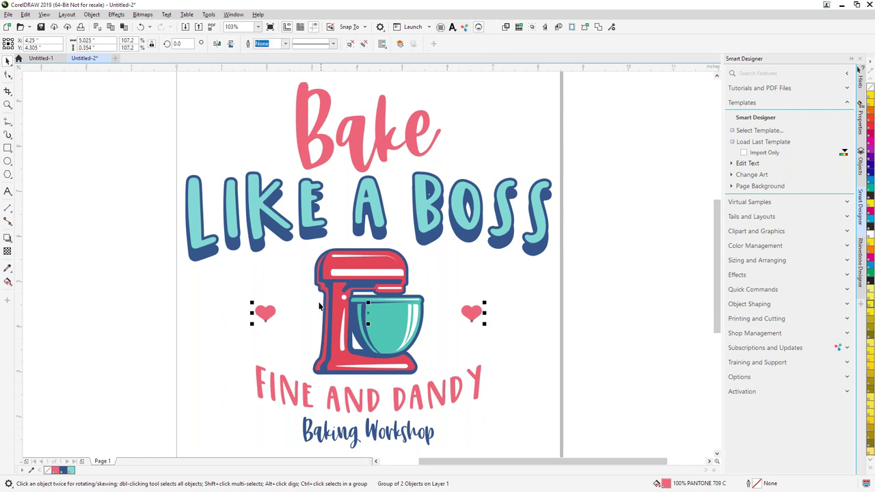
{"action": "left_click", "coordinate": [367, 292]}
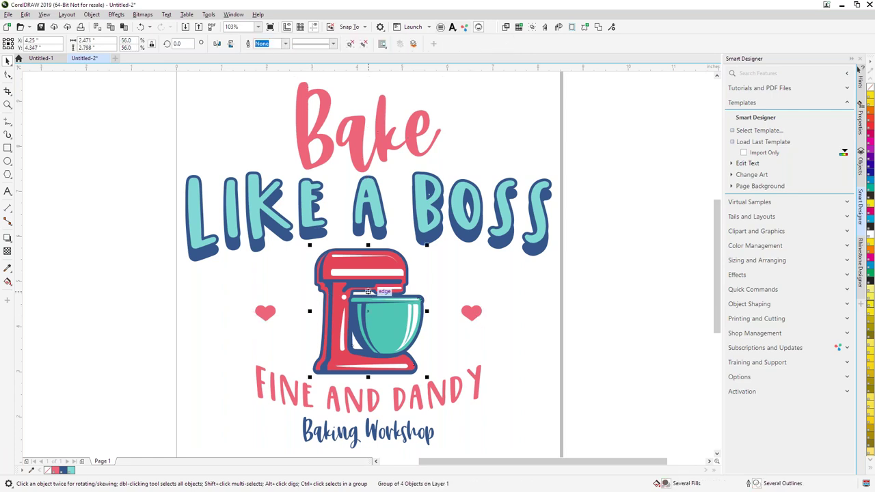
{"action": "left_click", "coordinate": [380, 222]}
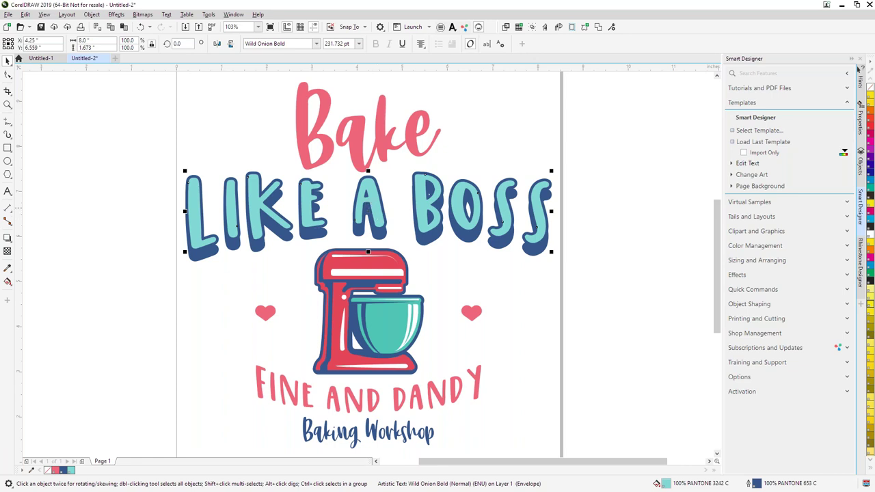
{"action": "left_click", "coordinate": [155, 185]}
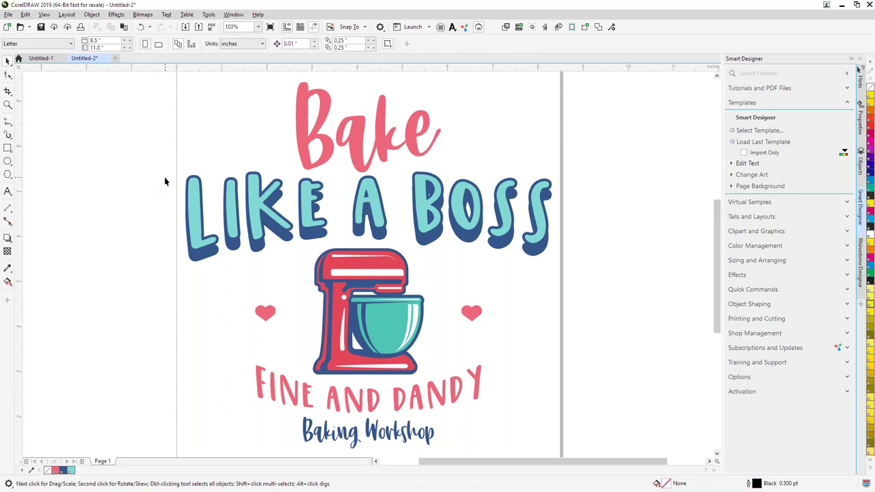
- Examine the design's outlines in Wireframe view, and return to Enhanced view
{"action": "left_click", "coordinate": [45, 15]}
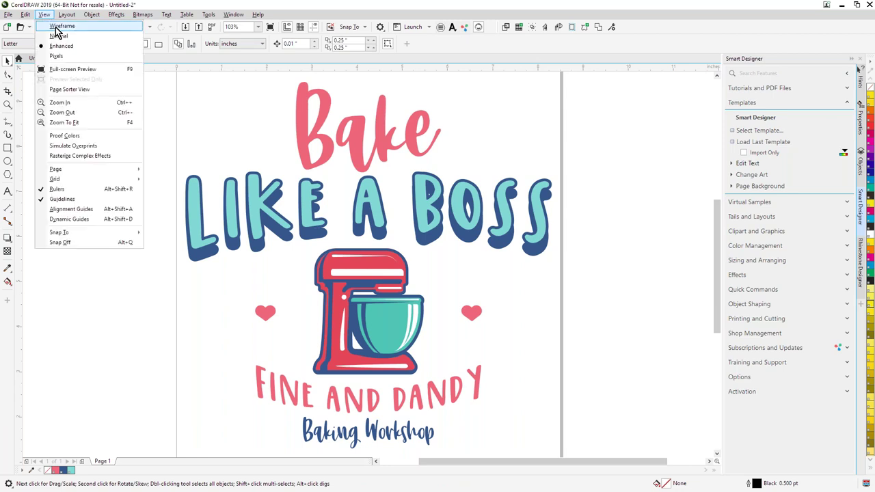
{"action": "left_click", "coordinate": [57, 27]}
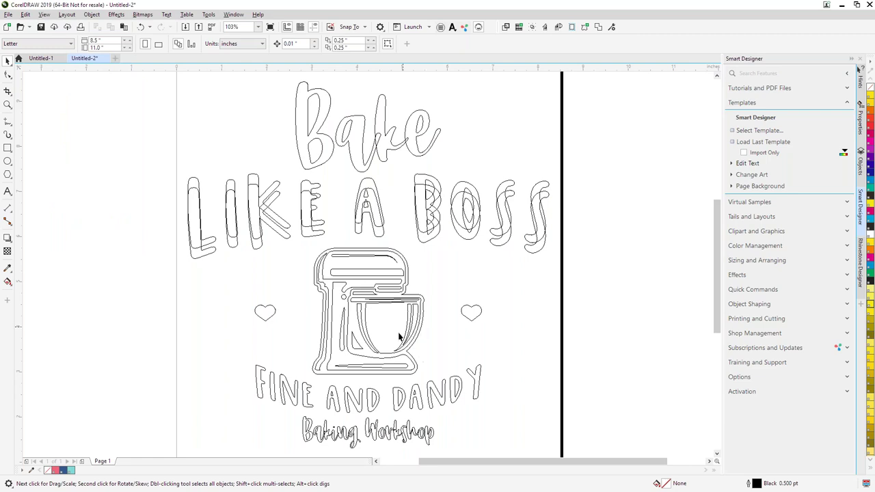
{"action": "left_click", "coordinate": [43, 14]}
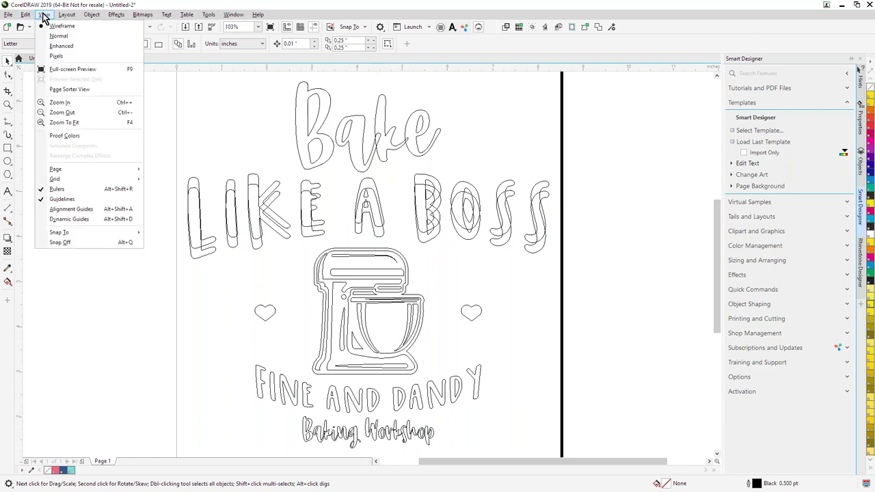
{"action": "left_click", "coordinate": [61, 46]}
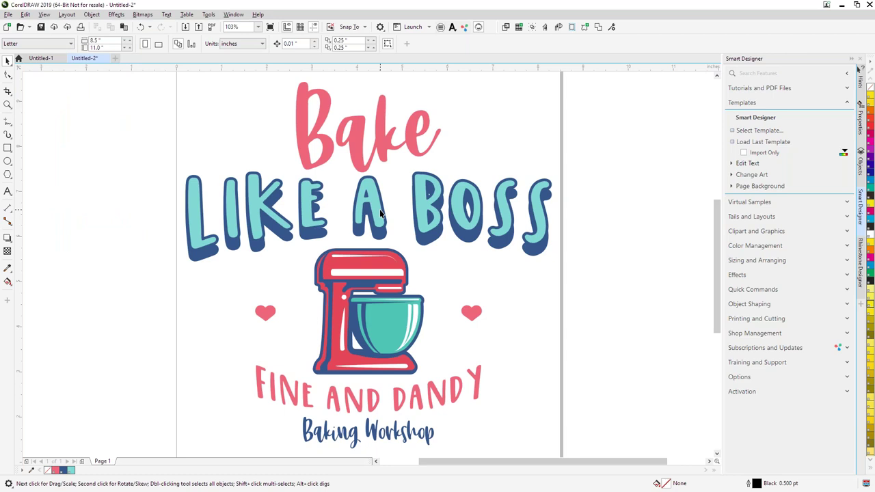
- In Wireframe view, convert the mixer group to a bitmap at 72 dpi in RGB Color (24-bit) mode, and deselect it
{"action": "left_click", "coordinate": [44, 15]}
{"action": "left_click", "coordinate": [56, 27]}
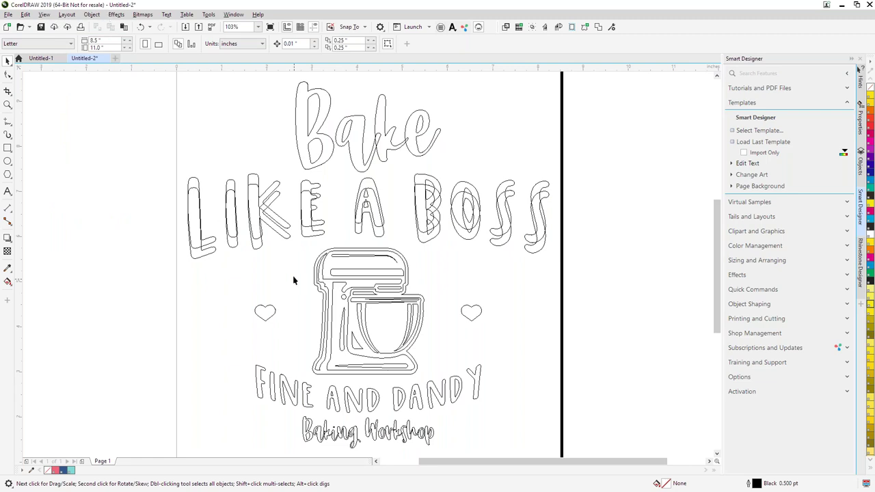
{"action": "left_click", "coordinate": [320, 280]}
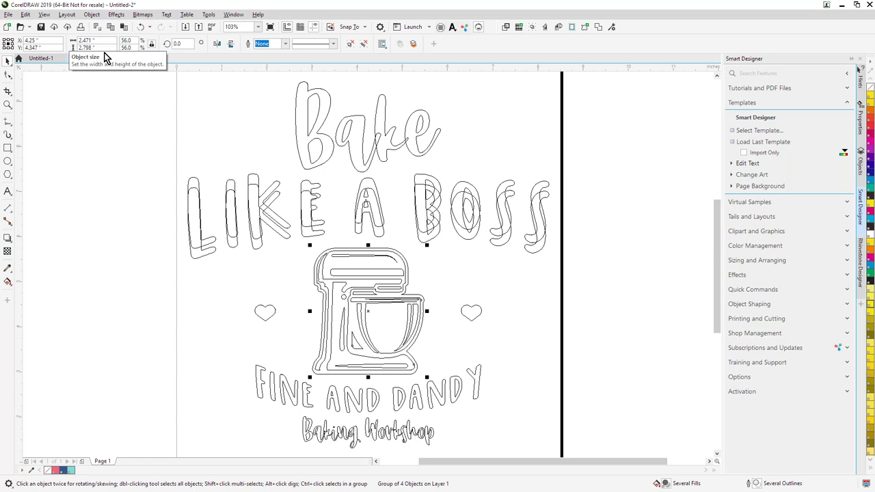
{"action": "left_click", "coordinate": [143, 14]}
{"action": "left_click", "coordinate": [152, 28]}
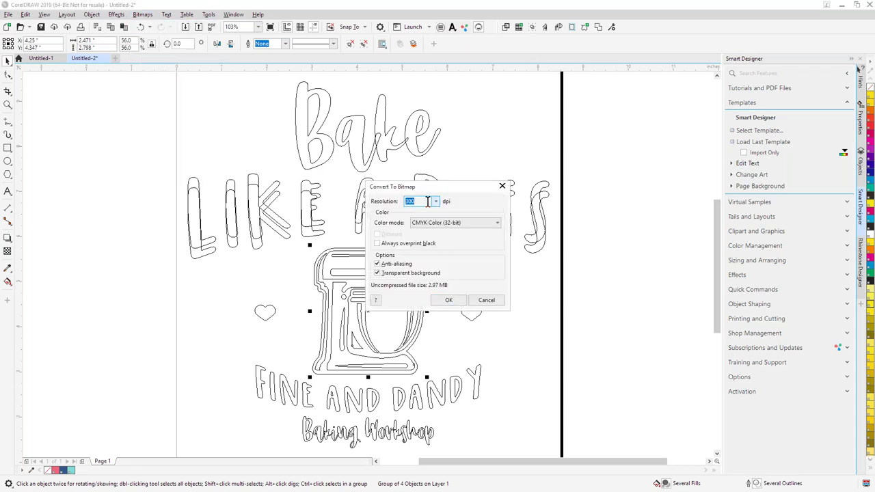
{"action": "type", "text": "72"}
{"action": "left_click", "coordinate": [439, 224]}
{"action": "left_click", "coordinate": [427, 260]}
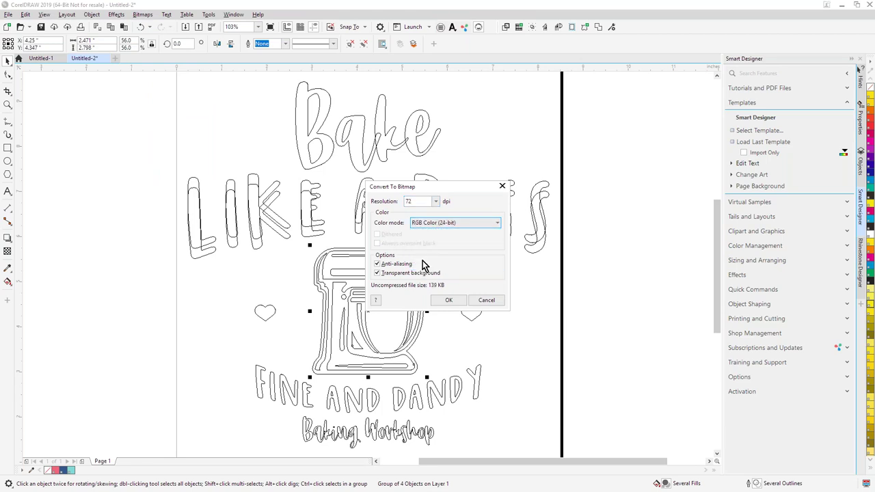
{"action": "left_click", "coordinate": [448, 300]}
{"action": "left_click", "coordinate": [527, 313]}
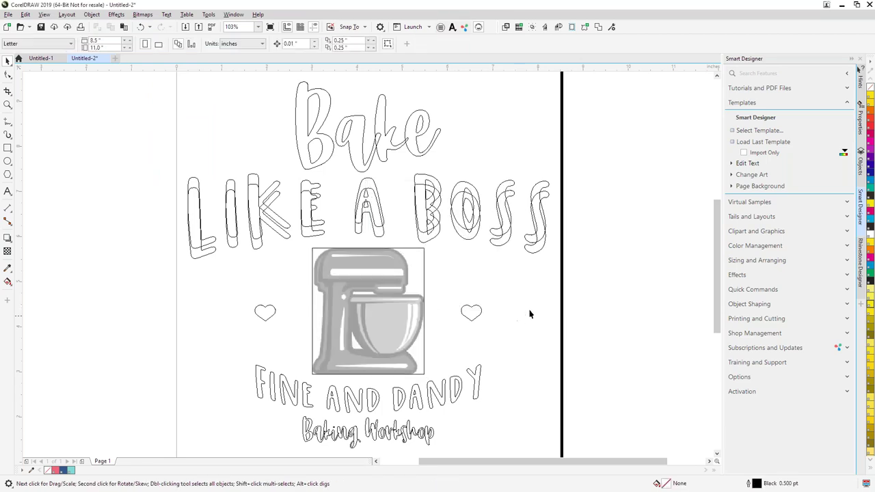
- Return to Enhanced view and examine the edges of the mixer's upper body up close
{"action": "left_click", "coordinate": [44, 15]}
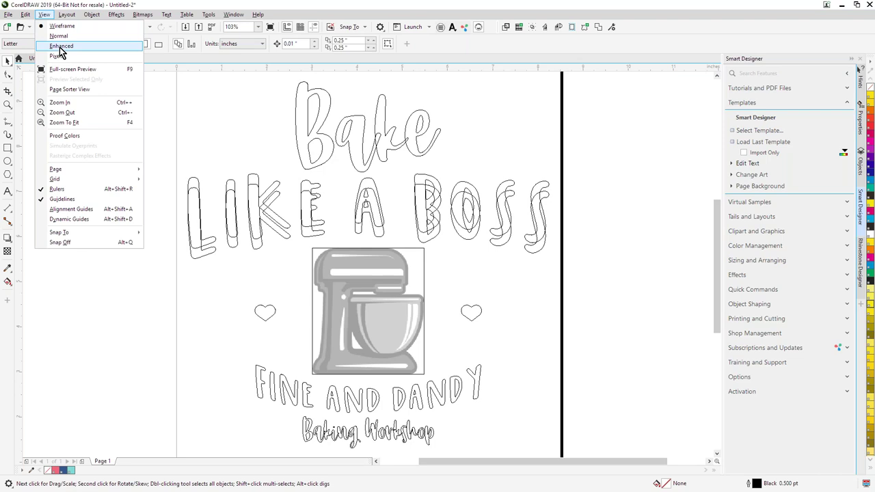
{"action": "left_click", "coordinate": [61, 45]}
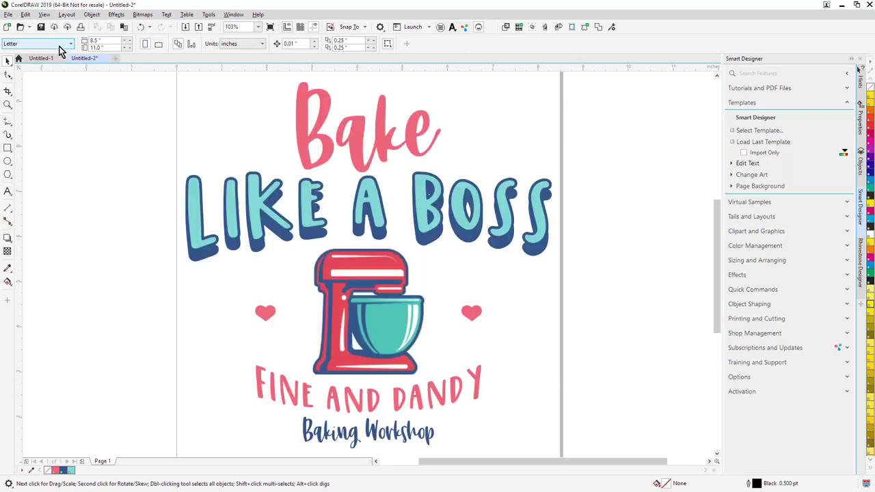
{"action": "left_click", "coordinate": [8, 105]}
{"action": "left_click_drag", "start_coordinate": [311, 265], "coordinate": [343, 302]}
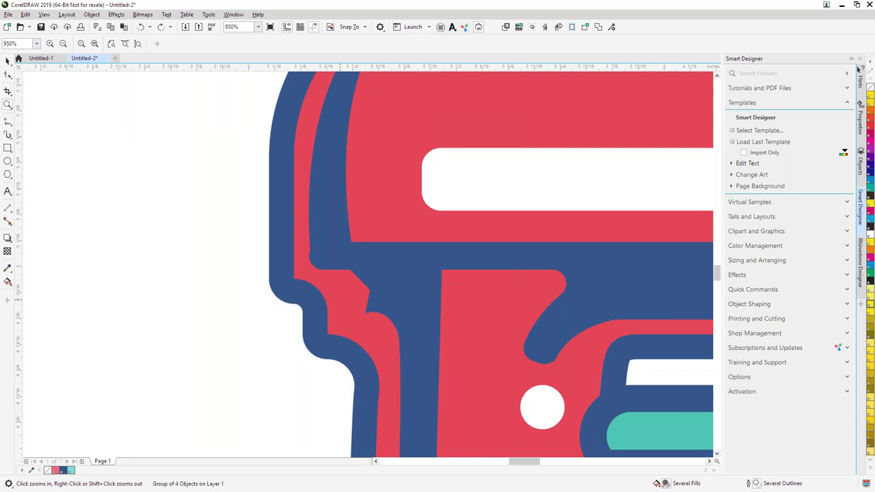
{"action": "key", "text": "F4"}
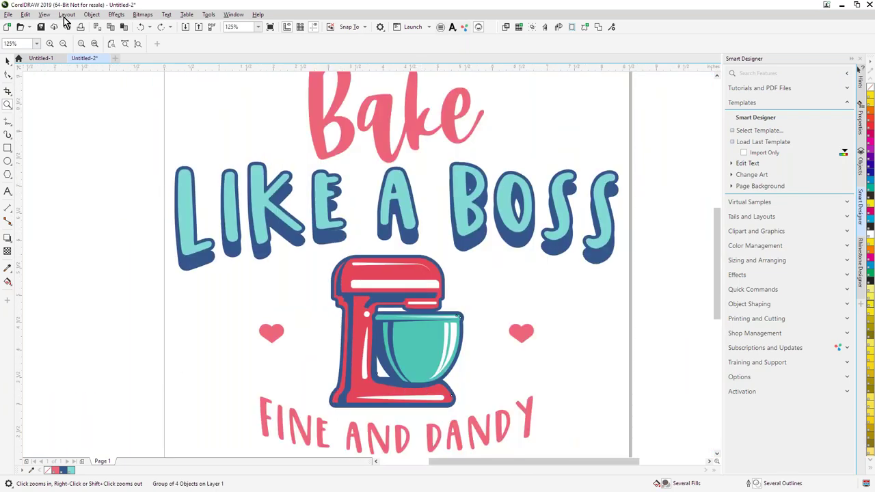
- Select the Bake text, try stretching it horizontally to about 3.98 in wide, and undo the stretch
{"action": "left_click", "coordinate": [8, 60]}
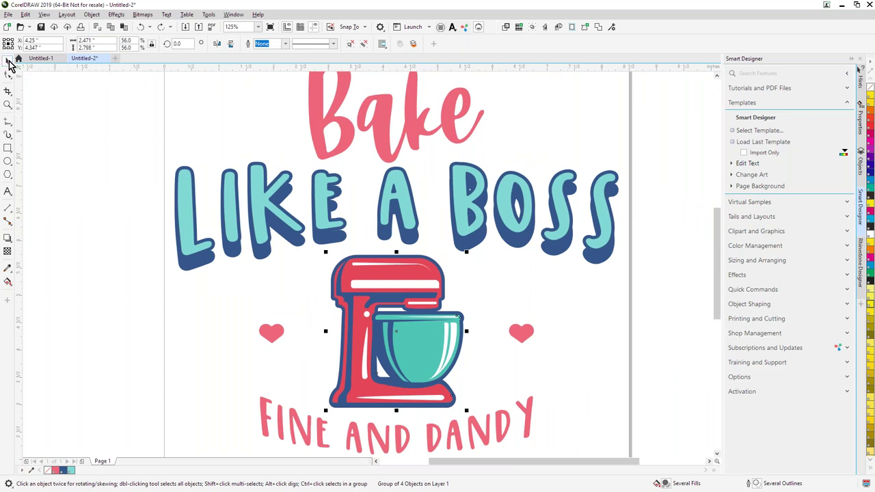
{"action": "left_click", "coordinate": [384, 129]}
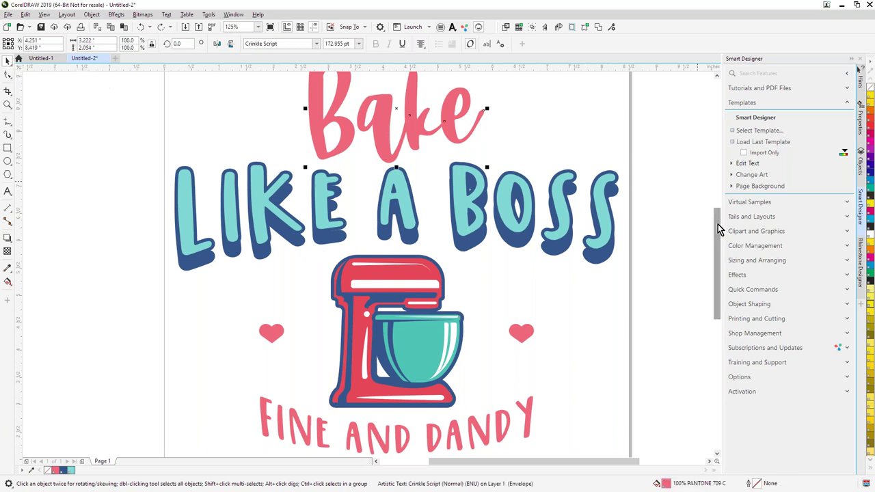
{"action": "scroll", "coordinate": [718, 224], "scroll_direction": "up", "scroll_amount": 2}
{"action": "left_click", "coordinate": [8, 104]}
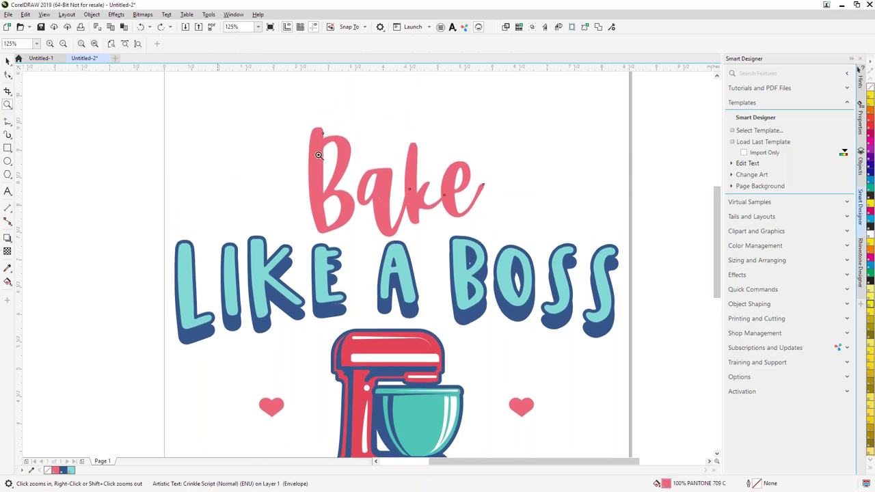
{"action": "left_click_drag", "start_coordinate": [250, 104], "coordinate": [548, 256]}
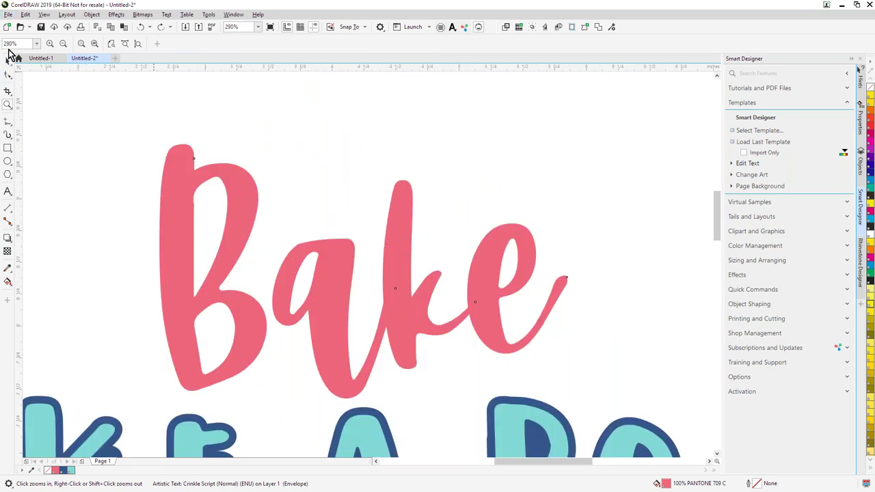
{"action": "left_click", "coordinate": [7, 63]}
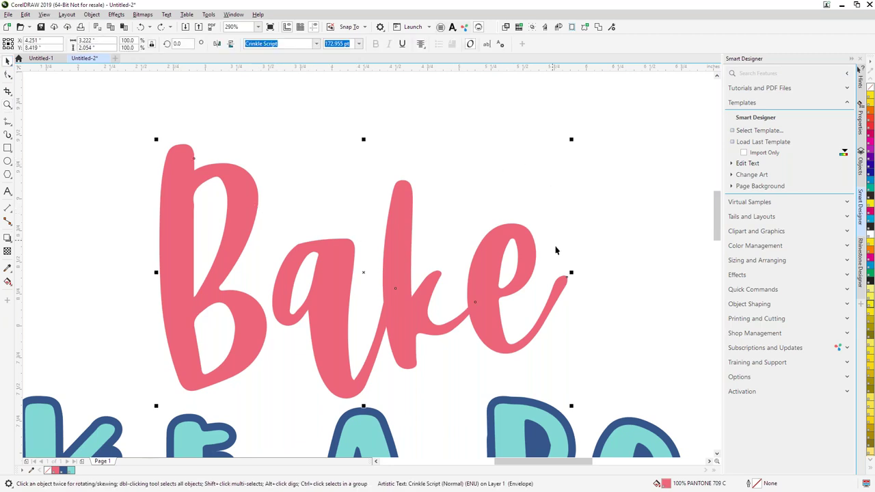
{"action": "left_click_drag", "start_coordinate": [568, 273], "coordinate": [664, 273]}
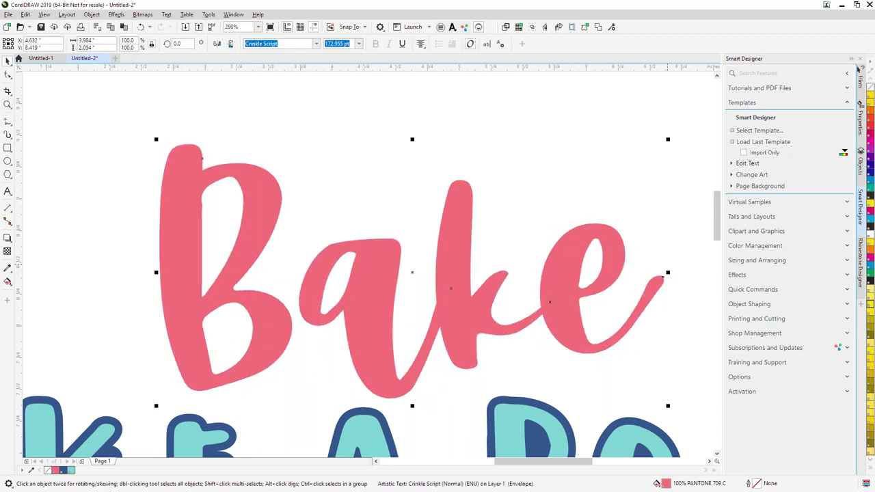
{"action": "key", "text": "ctrl+z"}
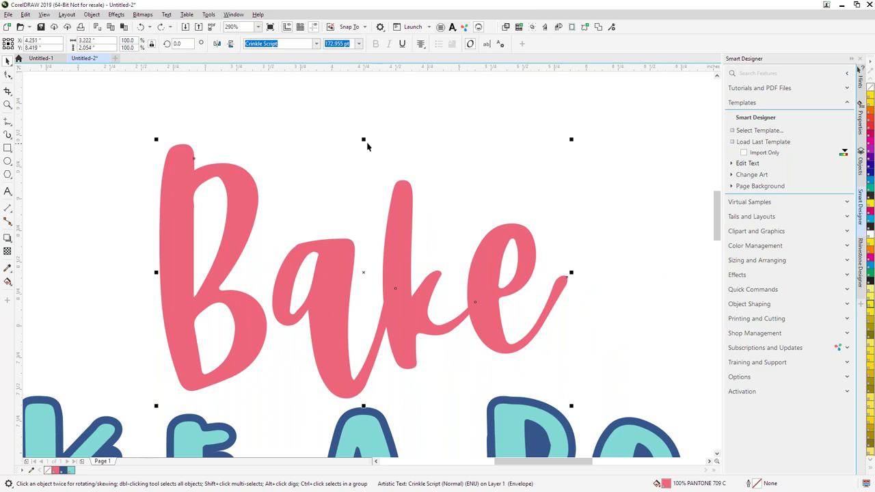
- Try stretching the Bake text to about 2.49 in high and scaling it proportionally to about 3.68 in wide, undoing each change
{"action": "left_click_drag", "start_coordinate": [364, 140], "coordinate": [371, 90]}
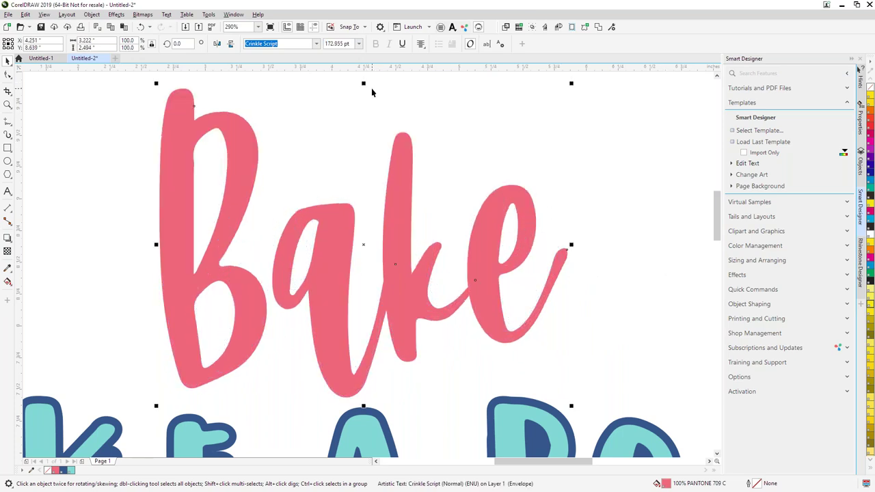
{"action": "key", "text": "ctrl+z"}
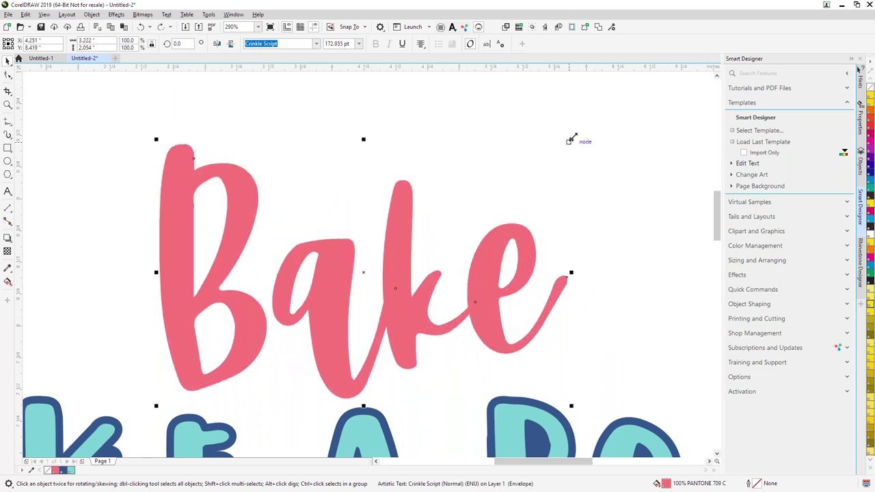
{"action": "left_click_drag", "start_coordinate": [573, 138], "coordinate": [654, 124]}
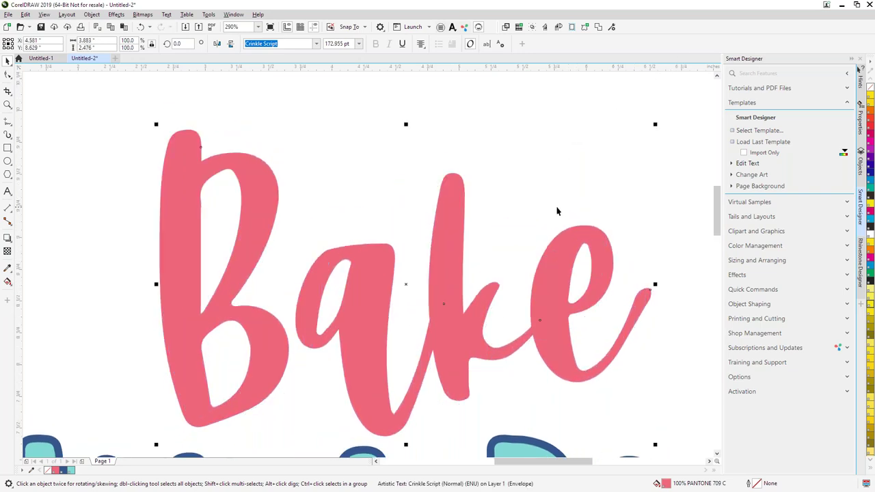
{"action": "key", "text": "ctrl+z"}
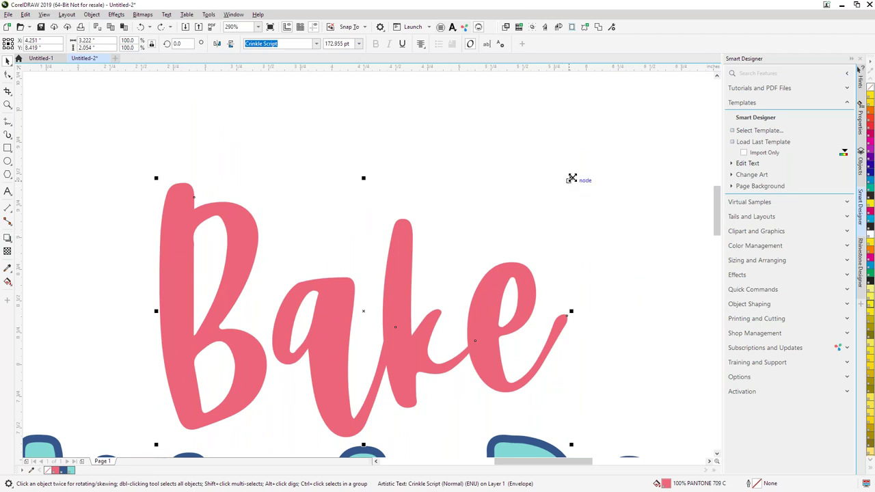
- Enlarge the Bake text from its centre to about 4.19 by 2.67 in, and undo a further enlargement attempt
{"action": "left_click_drag", "start_coordinate": [571, 177], "coordinate": [632, 139]}
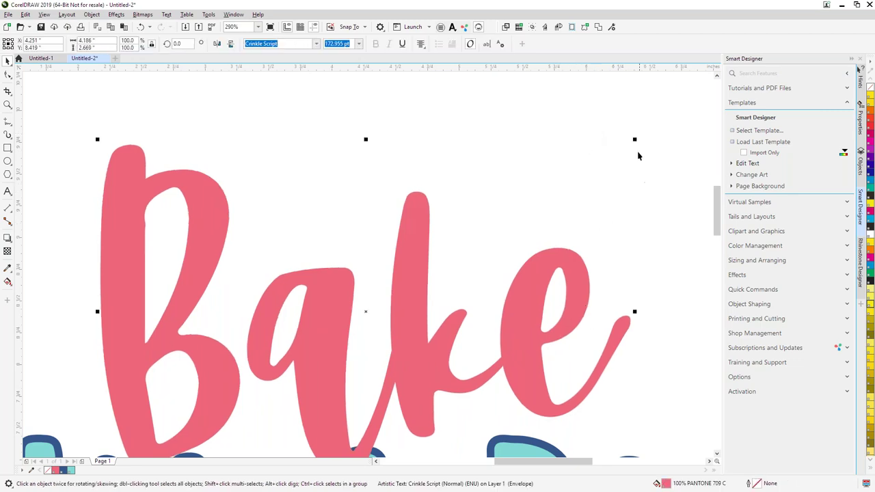
{"action": "left_click_drag", "start_coordinate": [636, 139], "coordinate": [647, 82]}
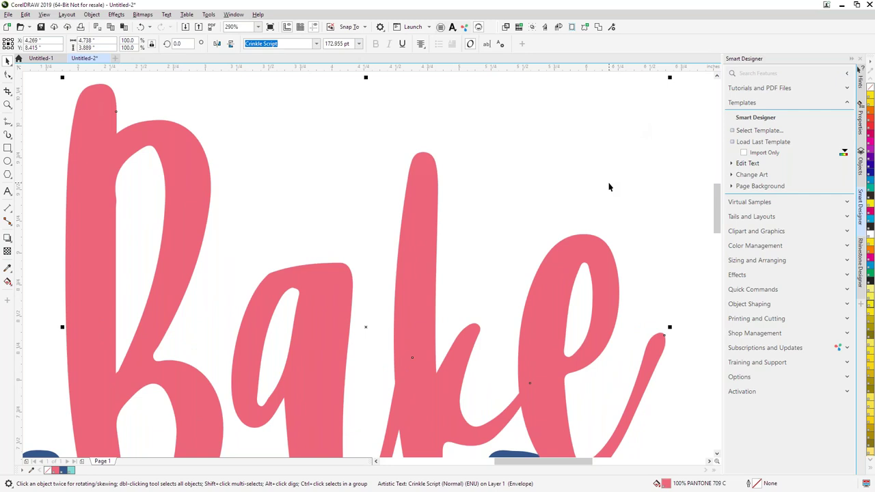
{"action": "key", "text": "ctrl+z"}
- Move the Bake text up clear of the LIKE A BOSS line, to about Y 8.98 in, and show its rotate and skew handles
{"action": "scroll", "coordinate": [567, 233], "scroll_direction": "down", "scroll_amount": 3}
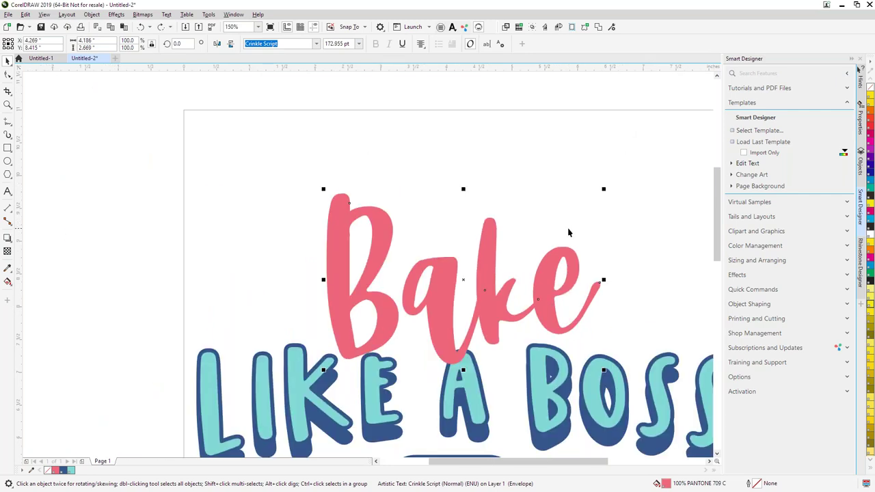
{"action": "left_click_drag", "start_coordinate": [489, 309], "coordinate": [492, 272]}
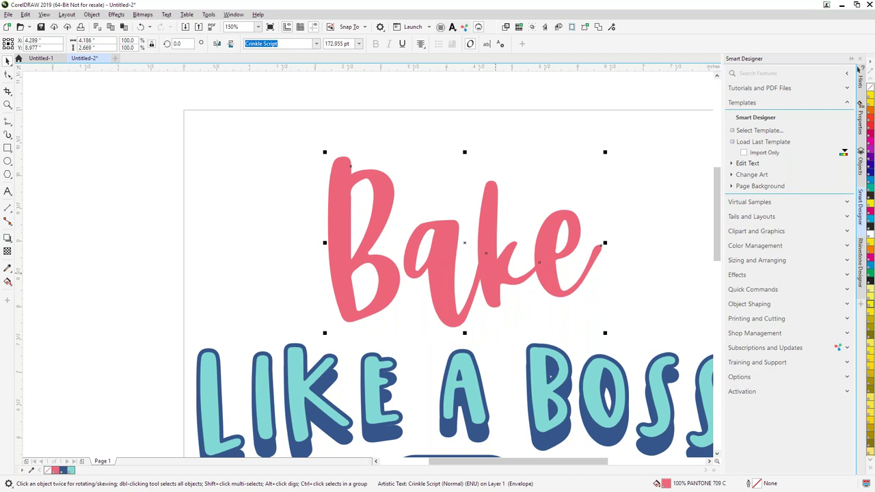
{"action": "left_click", "coordinate": [492, 272]}
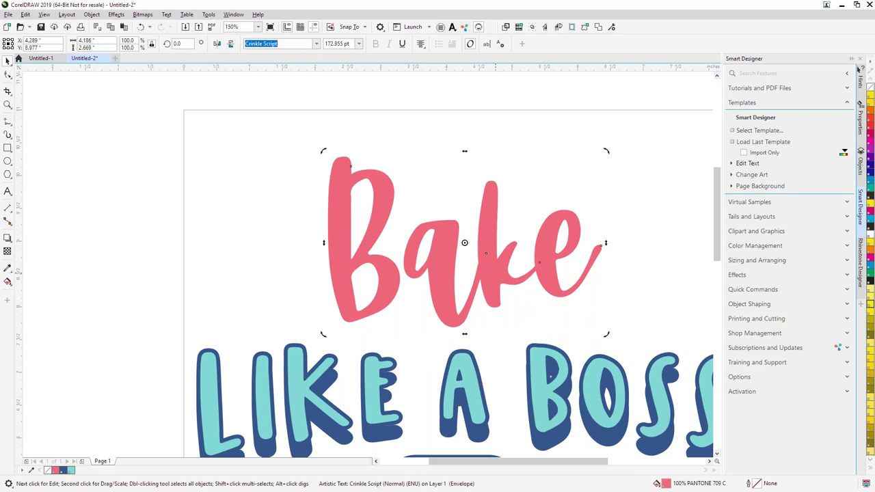
- Try skewing the Bake text horizontally to the right twice, undoing each skew
{"action": "left_click_drag", "start_coordinate": [463, 150], "coordinate": [505, 148]}
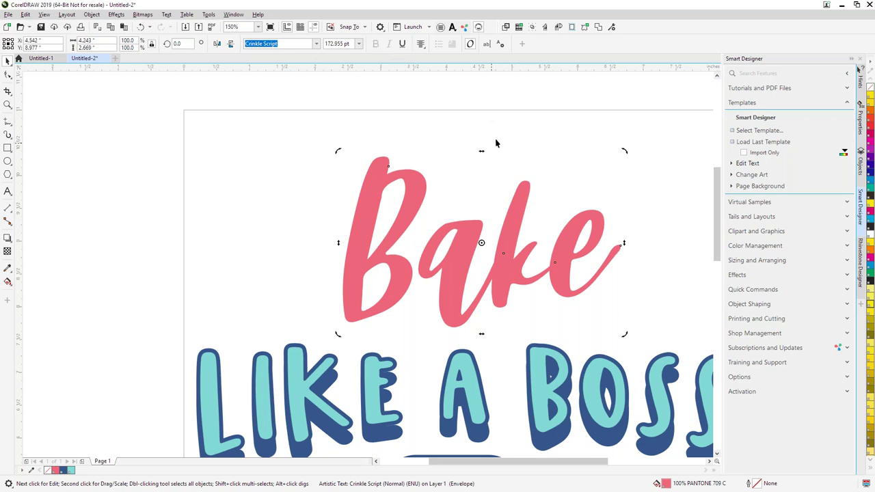
{"action": "key", "text": "ctrl+z"}
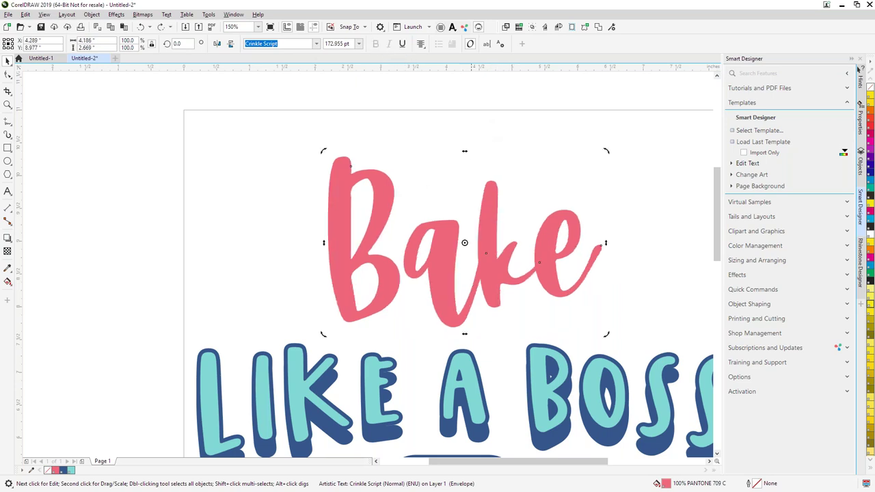
{"action": "left_click_drag", "start_coordinate": [469, 150], "coordinate": [523, 148]}
{"action": "key", "text": "ctrl+z"}
- Rotate the Bake text clockwise to about 356° and move it to about X 4.47, Y 9.10 in
{"action": "left_click_drag", "start_coordinate": [606, 154], "coordinate": [597, 171]}
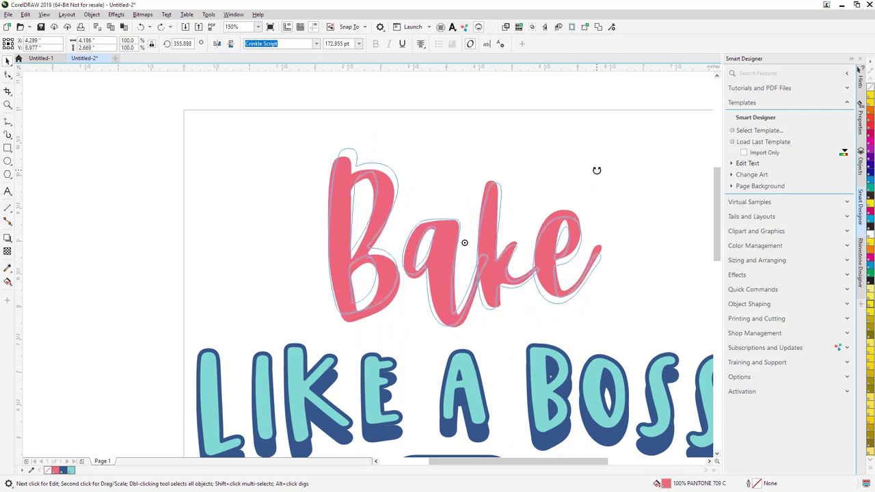
{"action": "key", "text": "Escape"}
{"action": "left_click", "coordinate": [299, 161]}
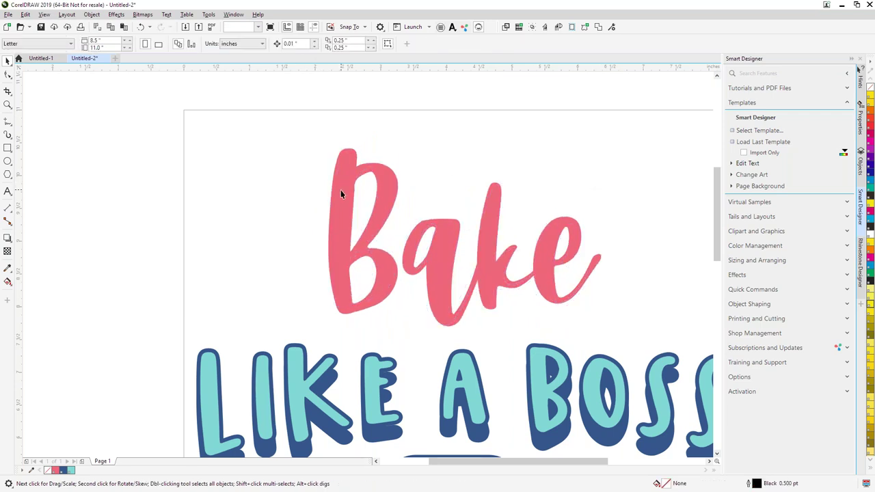
{"action": "left_click", "coordinate": [342, 191]}
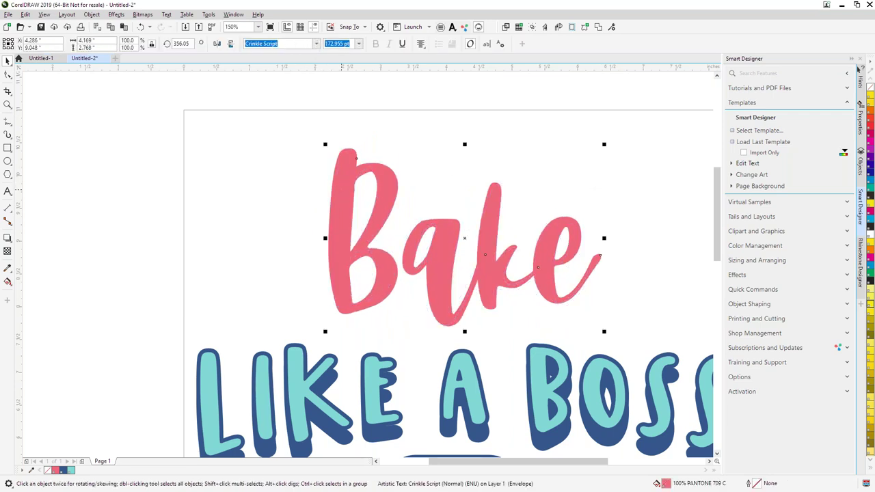
{"action": "left_click", "coordinate": [484, 237]}
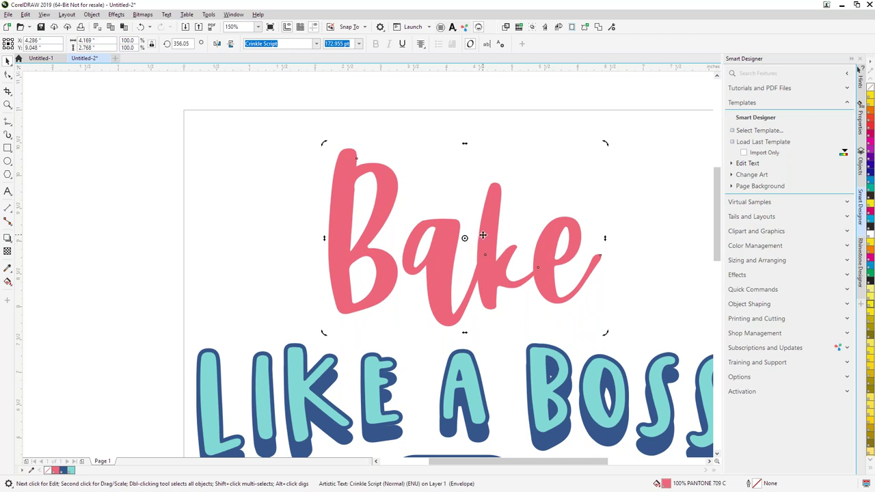
{"action": "mouse_move", "coordinate": [479, 251]}
{"action": "left_mouse_down"}
{"action": "mouse_move", "coordinate": [569, 238]}
{"action": "mouse_move", "coordinate": [488, 191]}
{"action": "mouse_move", "coordinate": [397, 186]}
{"action": "mouse_move", "coordinate": [401, 201]}
{"action": "mouse_move", "coordinate": [491, 237]}
{"action": "mouse_move", "coordinate": [487, 267]}
{"action": "mouse_move", "coordinate": [493, 251]}
{"action": "mouse_move", "coordinate": [482, 229]}
{"action": "mouse_move", "coordinate": [523, 253]}
{"action": "mouse_move", "coordinate": [491, 247]}
{"action": "left_mouse_up"}
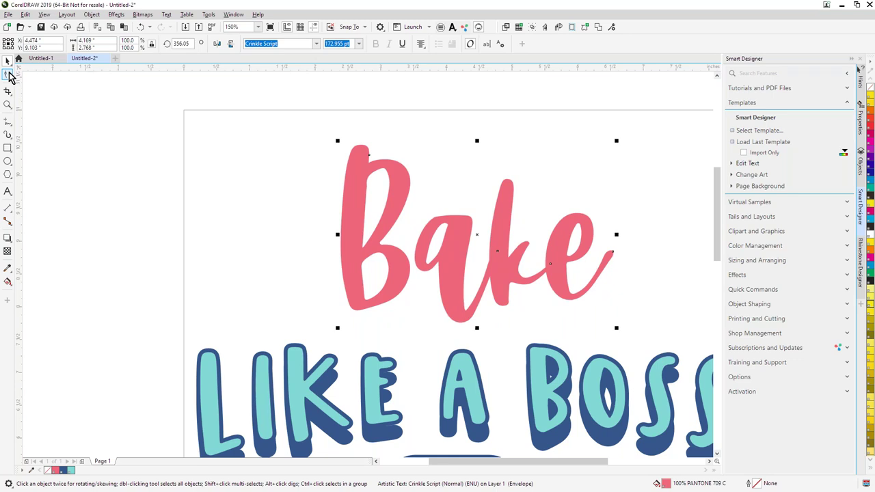
- Bend the Bake text with an envelope, pulling the middle of its bottom and top edges upward
{"action": "left_click", "coordinate": [8, 238]}
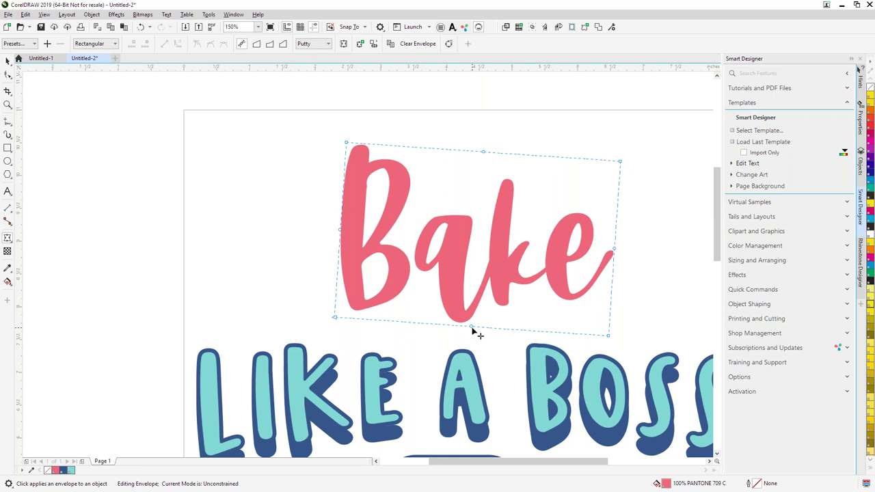
{"action": "left_click_drag", "start_coordinate": [472, 328], "coordinate": [476, 291]}
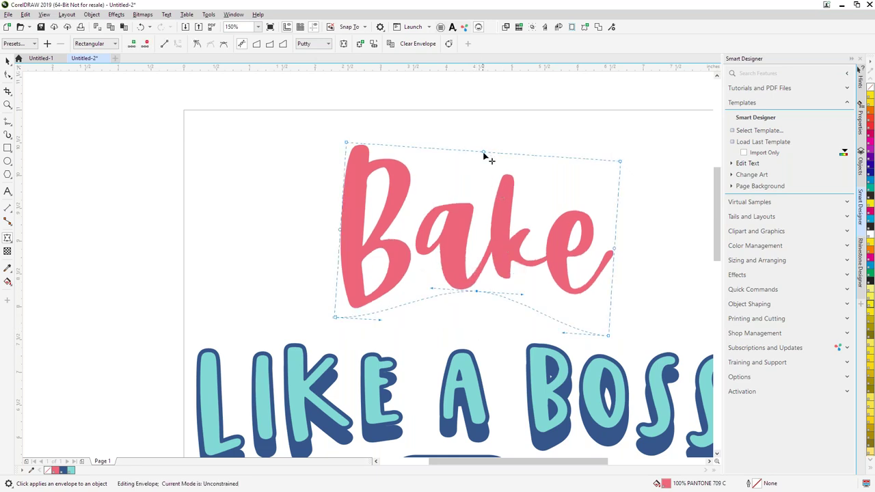
{"action": "mouse_move", "coordinate": [483, 152]}
{"action": "left_mouse_down"}
{"action": "mouse_move", "coordinate": [478, 113]}
{"action": "mouse_move", "coordinate": [482, 135]}
{"action": "left_mouse_up"}
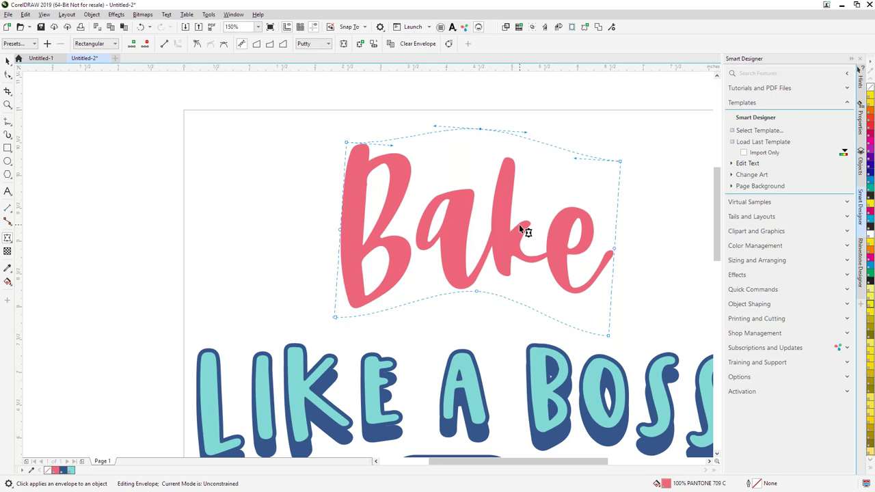
- Clear all transformations from the Bake text
{"action": "left_click", "coordinate": [7, 61]}
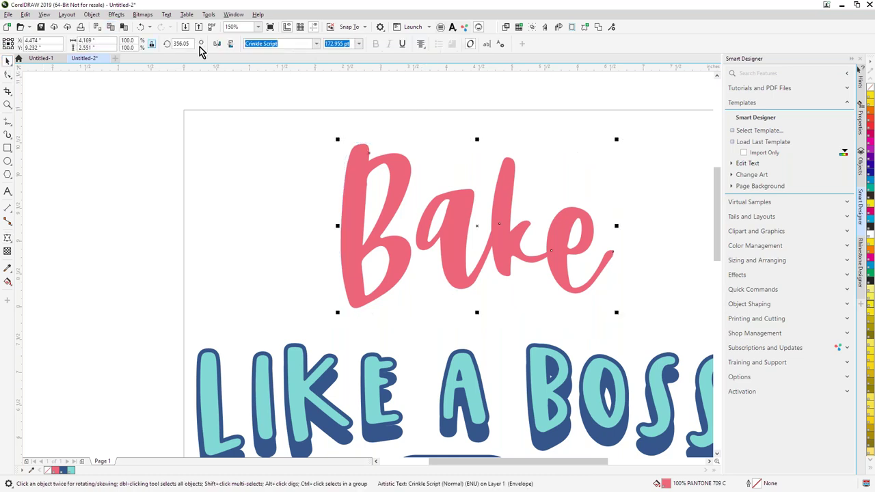
{"action": "left_click", "coordinate": [93, 14]}
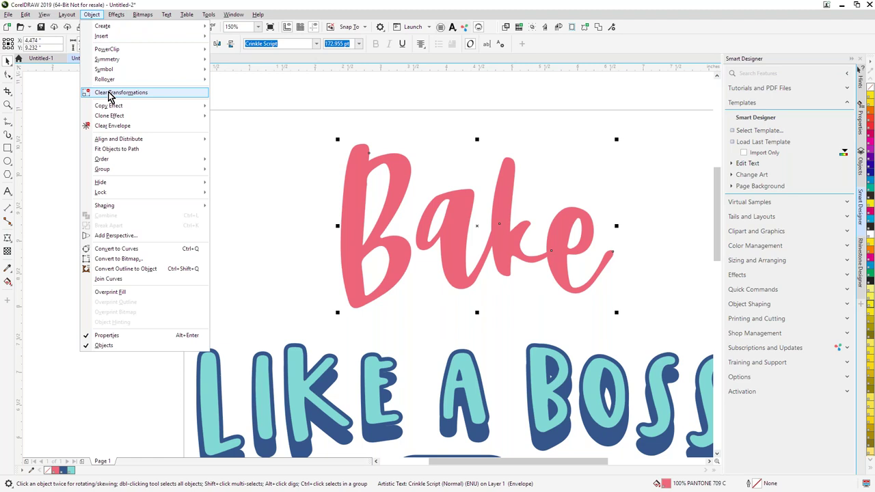
{"action": "left_click", "coordinate": [108, 93]}
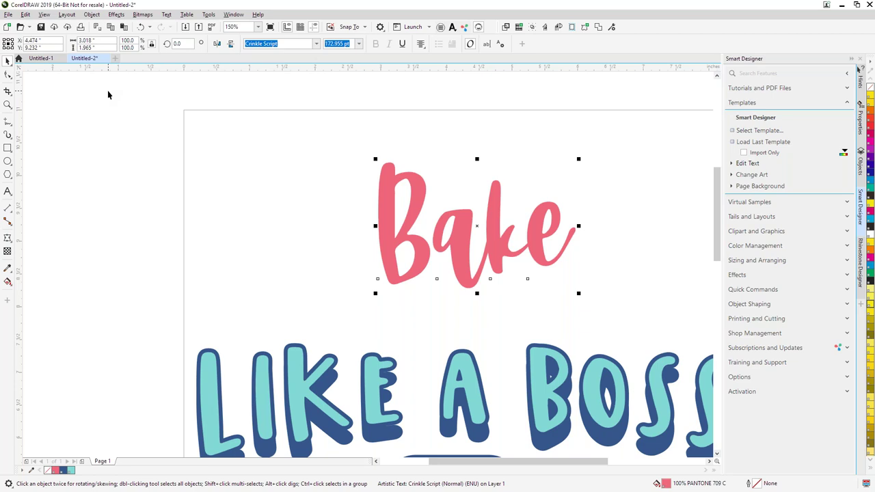
- Widen the letter spacing of the whole Bake text slightly with the Shape tool
{"action": "left_click", "coordinate": [11, 106]}
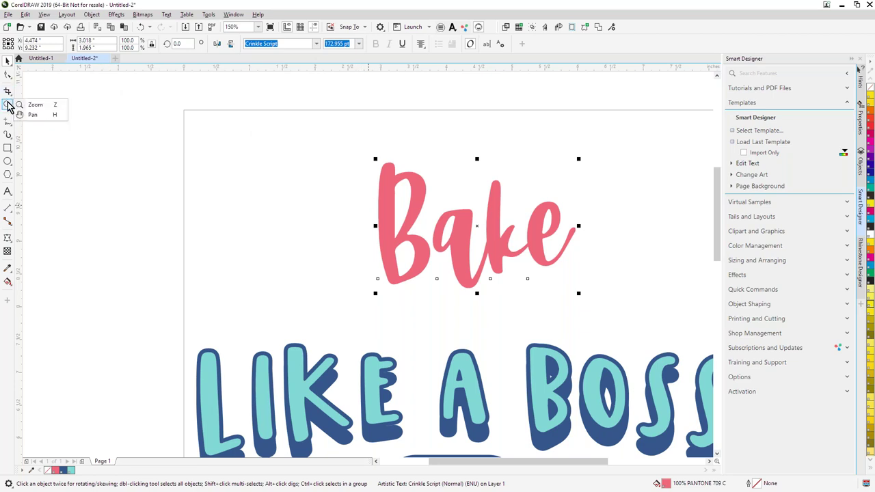
{"action": "left_click", "coordinate": [31, 104]}
{"action": "left_click_drag", "start_coordinate": [356, 155], "coordinate": [660, 270]}
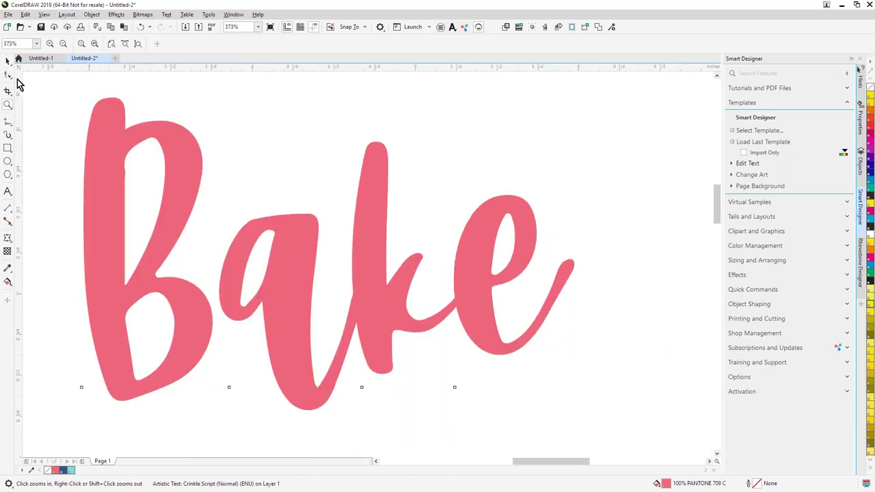
{"action": "left_click", "coordinate": [9, 75]}
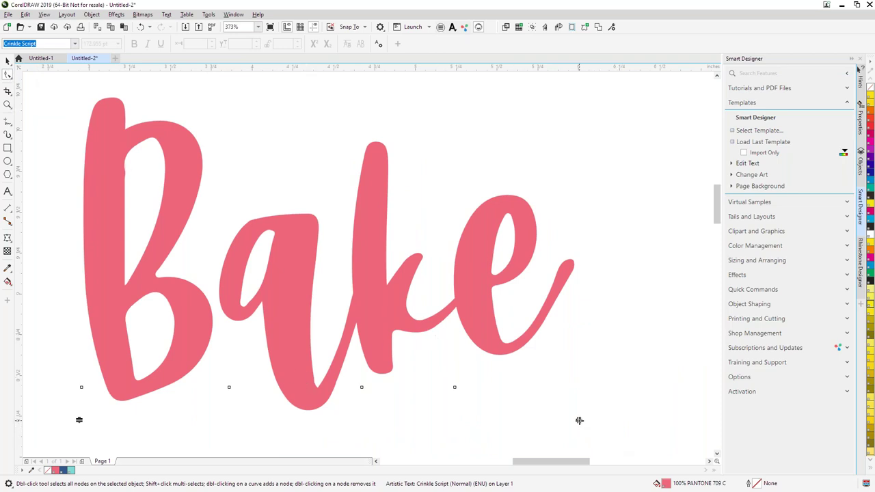
{"action": "left_click_drag", "start_coordinate": [579, 421], "coordinate": [615, 401]}
- Fill only the letter B of Bake with PANTONE 3242 C and set its size to 200 pt
{"action": "scroll", "coordinate": [615, 401], "scroll_direction": "down", "scroll_amount": 3}
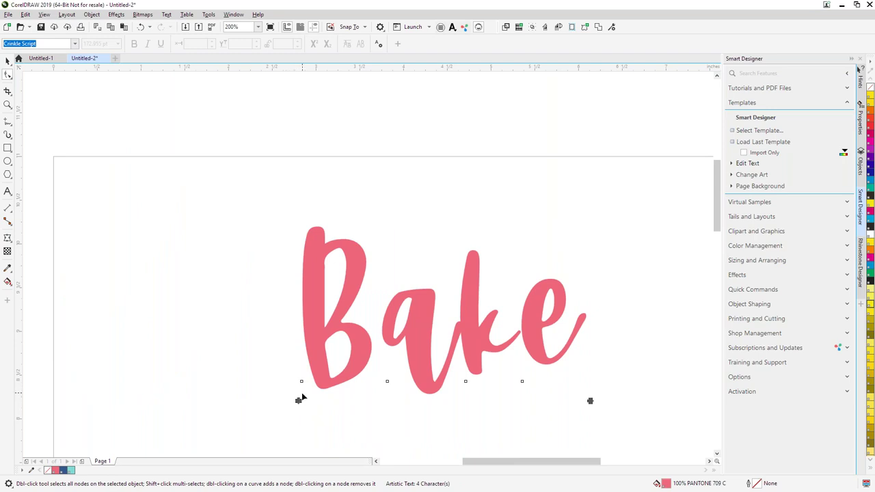
{"action": "left_click_drag", "start_coordinate": [292, 373], "coordinate": [310, 397]}
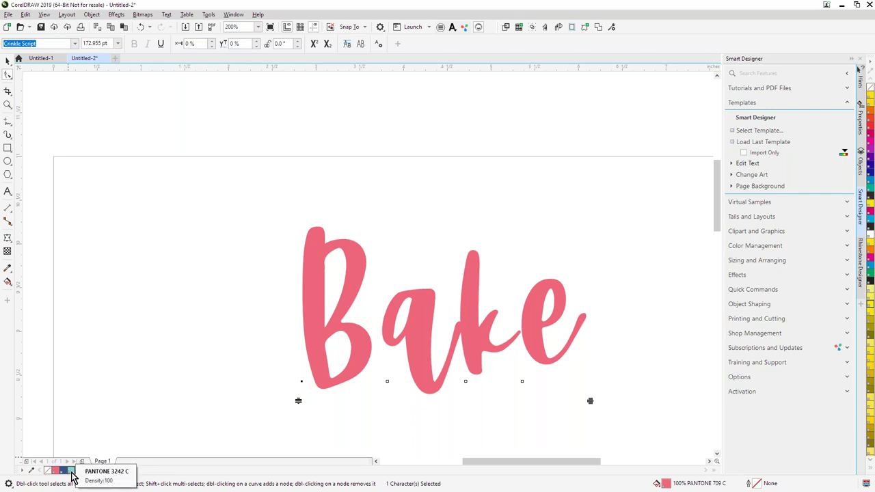
{"action": "left_click", "coordinate": [73, 476]}
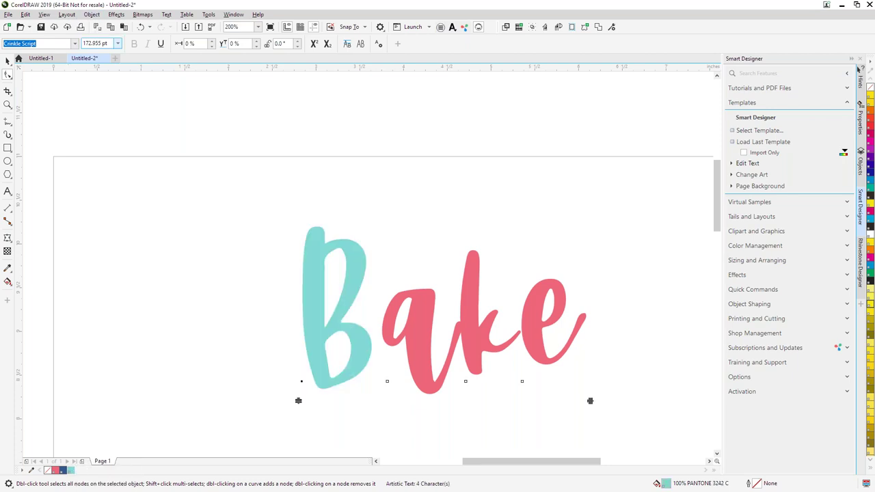
{"action": "left_click", "coordinate": [117, 44]}
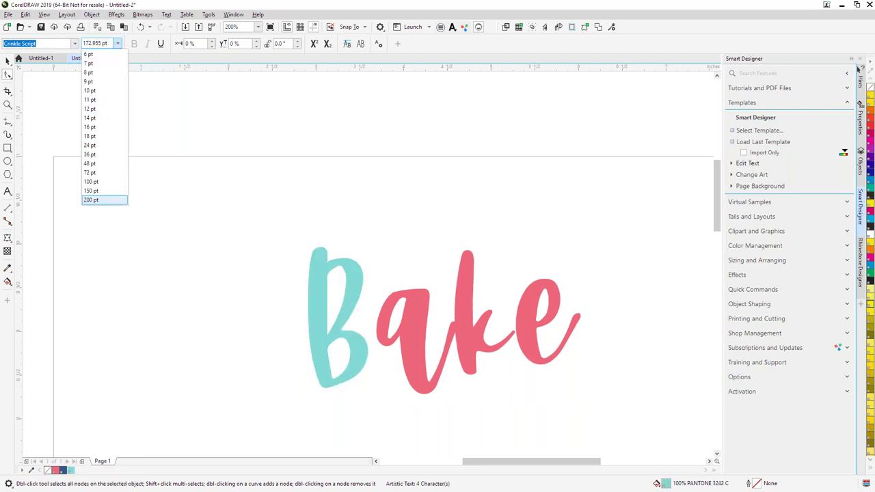
{"action": "left_click", "coordinate": [108, 200]}
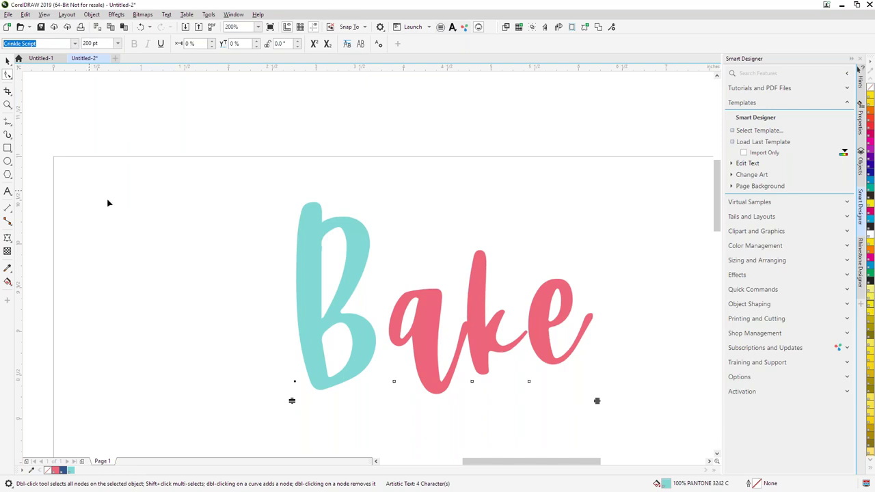
- Tighten the Bake kerning by shifting the letter e left to -2% and the letter B right to 3%
{"action": "left_click", "coordinate": [372, 406]}
{"action": "left_click", "coordinate": [514, 378]}
{"action": "left_click_drag", "start_coordinate": [610, 369], "coordinate": [513, 410]}
{"action": "left_click_drag", "start_coordinate": [530, 380], "coordinate": [525, 381]}
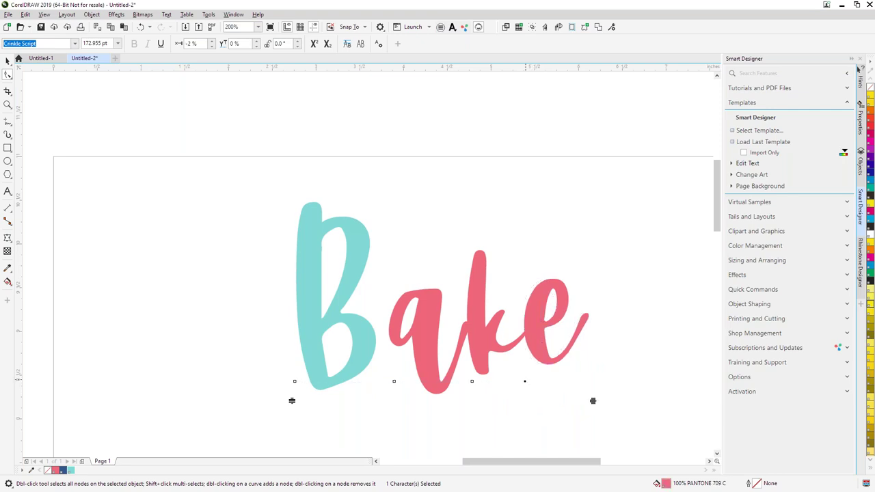
{"action": "left_click", "coordinate": [295, 380]}
{"action": "left_click_drag", "start_coordinate": [296, 381], "coordinate": [303, 384]}
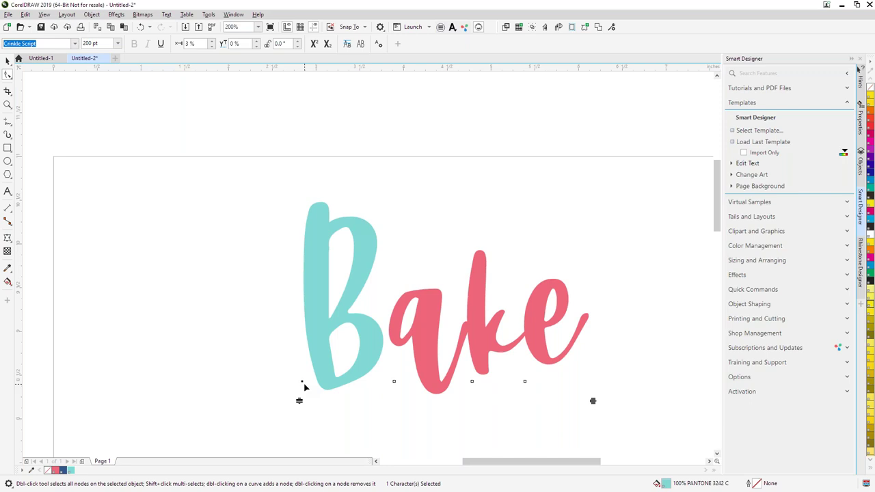
- Draw a five-pointed star about 1.45 by 1.38 in and place it left of the B, at about X 1.87, Y 9.48 in
{"action": "left_click", "coordinate": [11, 179]}
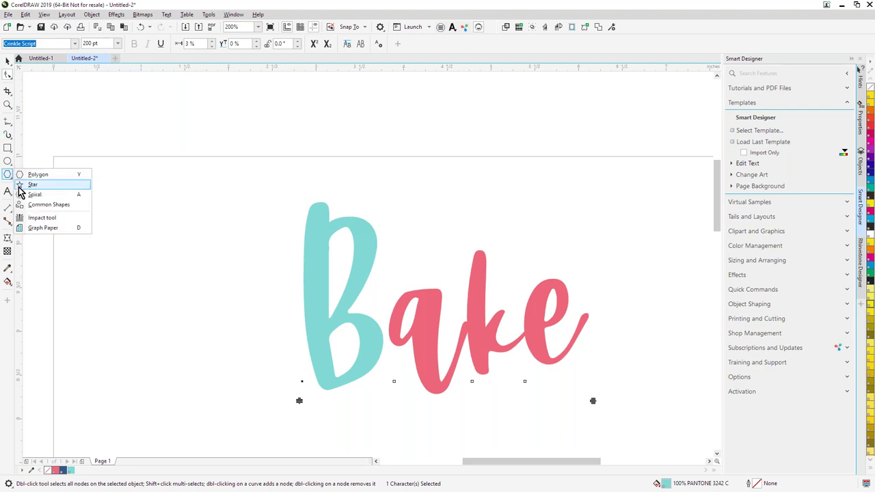
{"action": "left_click", "coordinate": [19, 185]}
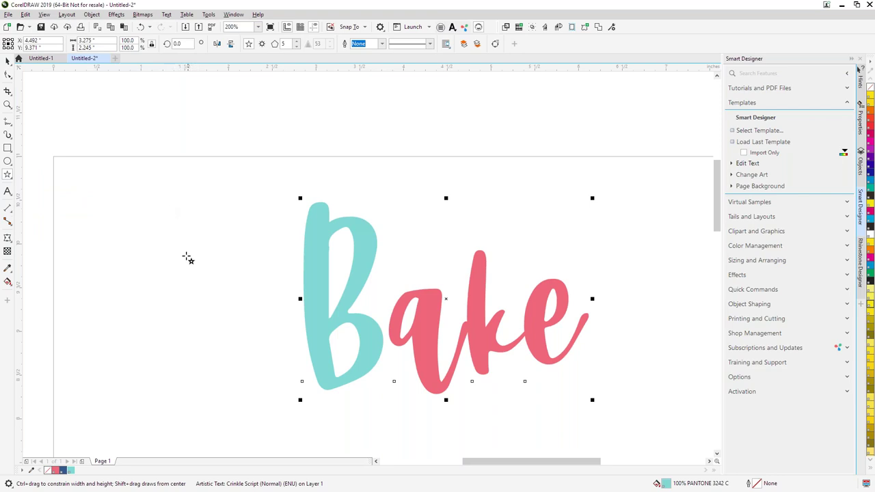
{"action": "left_click_drag", "start_coordinate": [184, 270], "coordinate": [234, 321]}
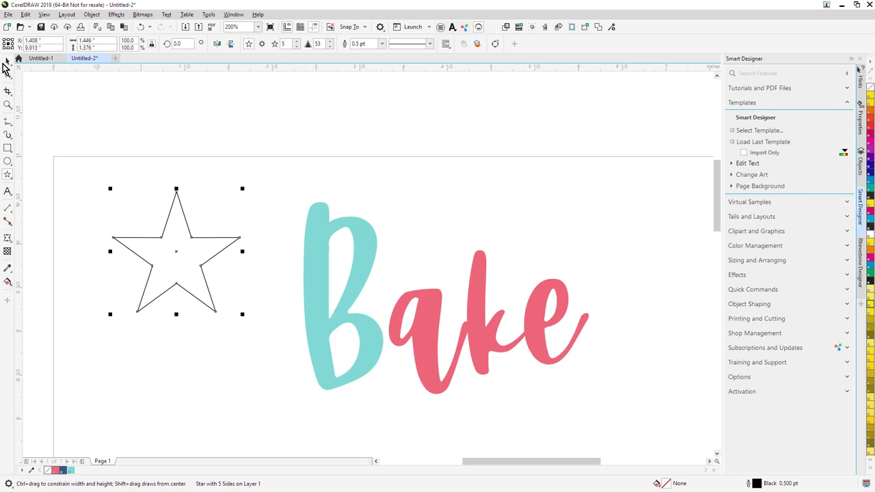
{"action": "left_click", "coordinate": [8, 61]}
{"action": "left_click_drag", "start_coordinate": [187, 271], "coordinate": [227, 309]}
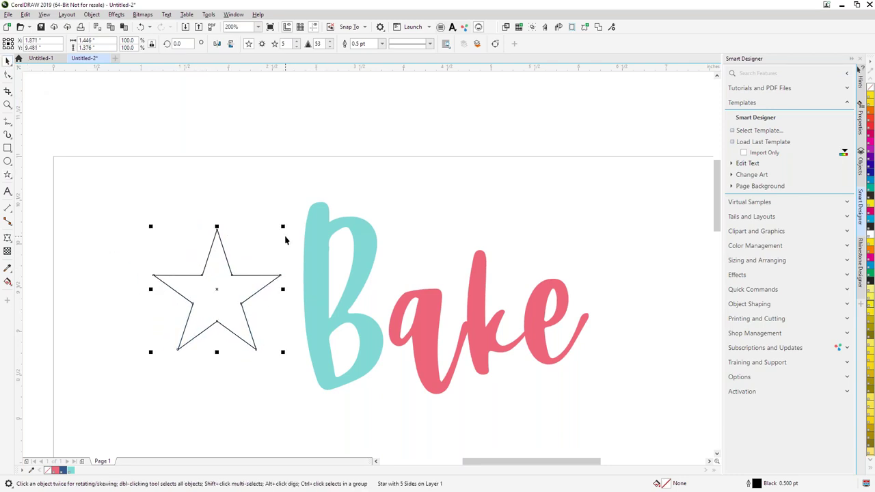
- Copy the teal fill from the letter B onto the star
{"action": "left_click", "coordinate": [320, 281]}
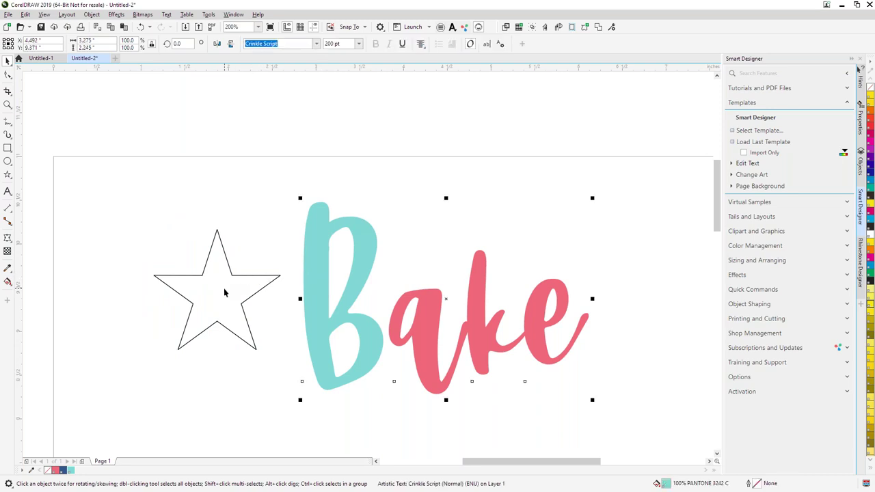
{"action": "left_click", "coordinate": [287, 229]}
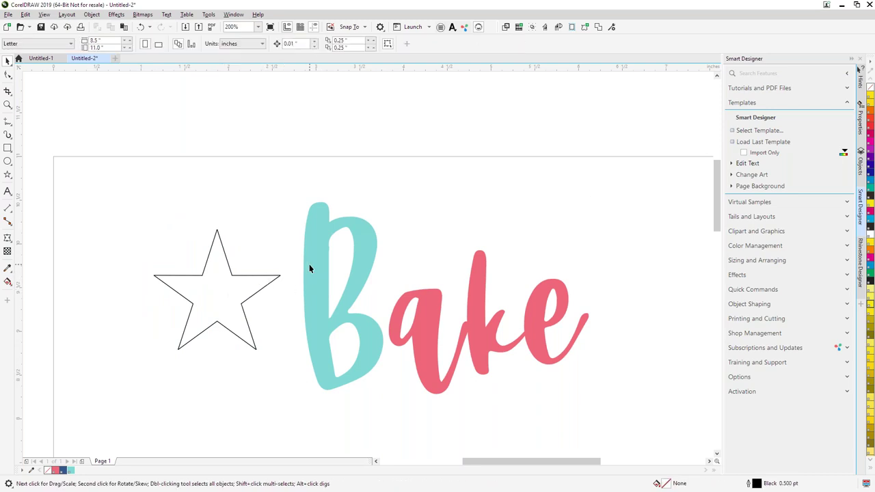
{"action": "left_click", "coordinate": [320, 305]}
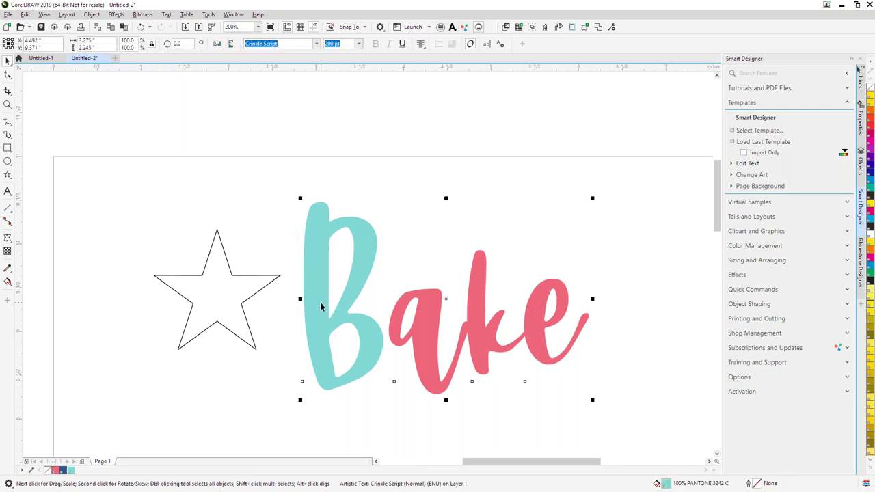
{"action": "left_click_drag", "start_coordinate": [319, 302], "coordinate": [236, 280]}
{"action": "left_click", "coordinate": [273, 227]}
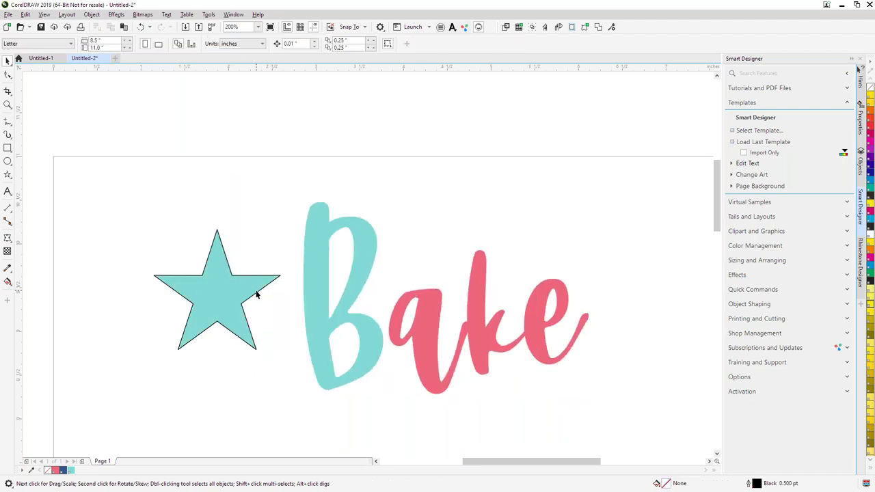
- Duplicate the teal star horizontally to the right of the Bake text, at about X 6.84, Y 9.48 in
{"action": "left_click", "coordinate": [258, 293]}
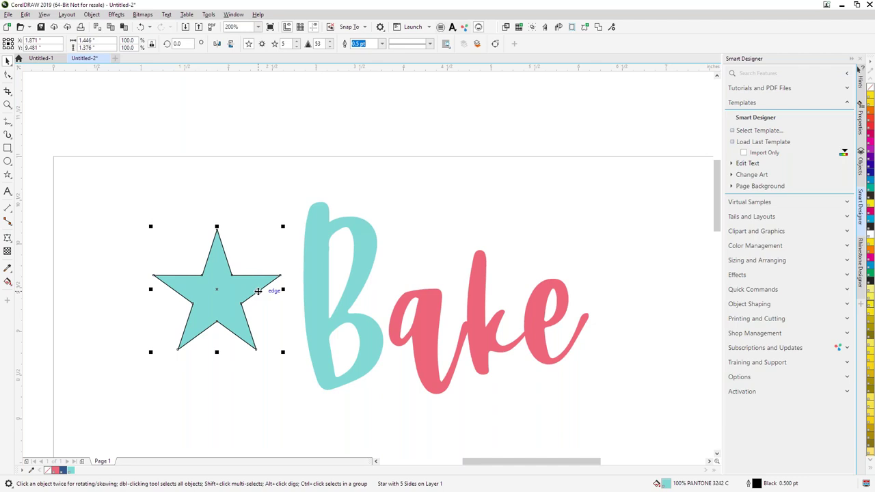
{"action": "scroll", "coordinate": [257, 292], "scroll_direction": "down", "scroll_amount": 1}
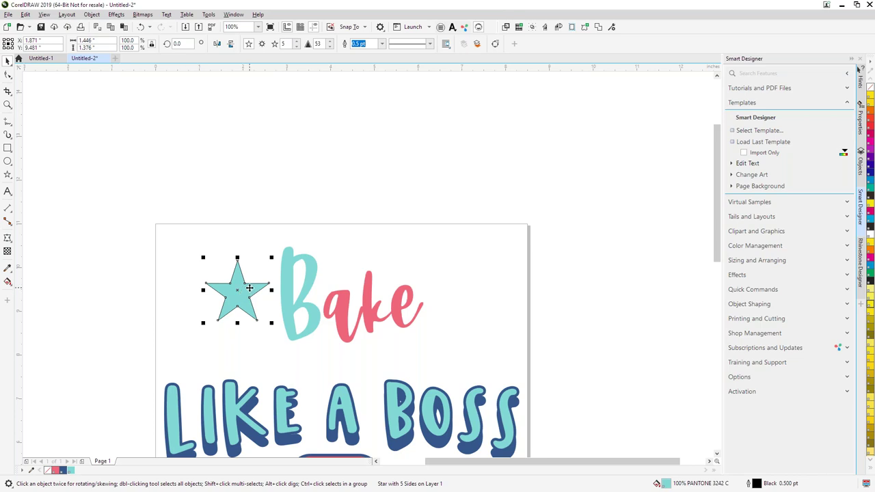
{"action": "left_click_drag", "start_coordinate": [250, 287], "coordinate": [470, 376]}
{"action": "right_click", "coordinate": [470, 376]}
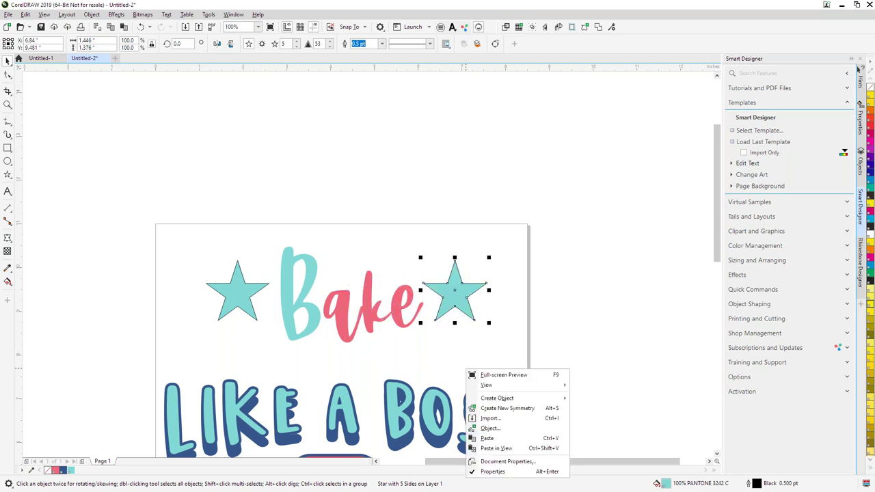
{"action": "left_click", "coordinate": [411, 244]}
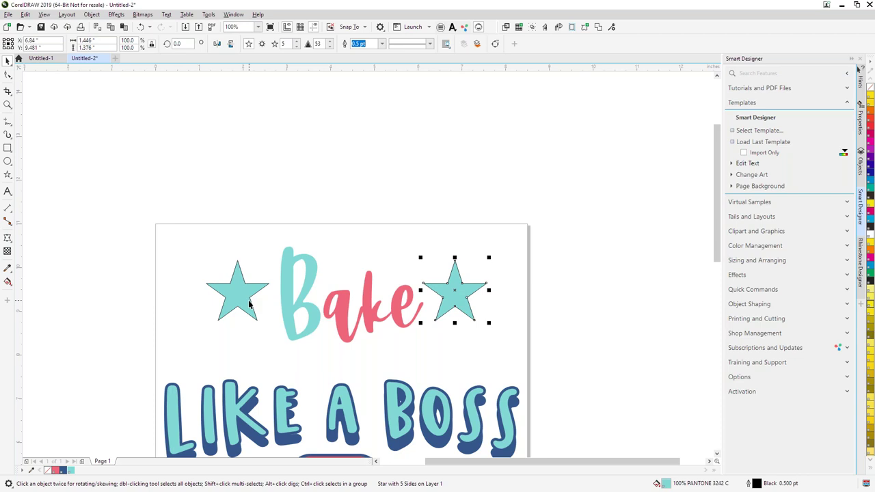
- Change the outline colour of both stars beside Bake to pink PANTONE 709 C
{"action": "left_click_drag", "start_coordinate": [55, 470], "coordinate": [231, 328]}
{"action": "left_click", "coordinate": [266, 298]}
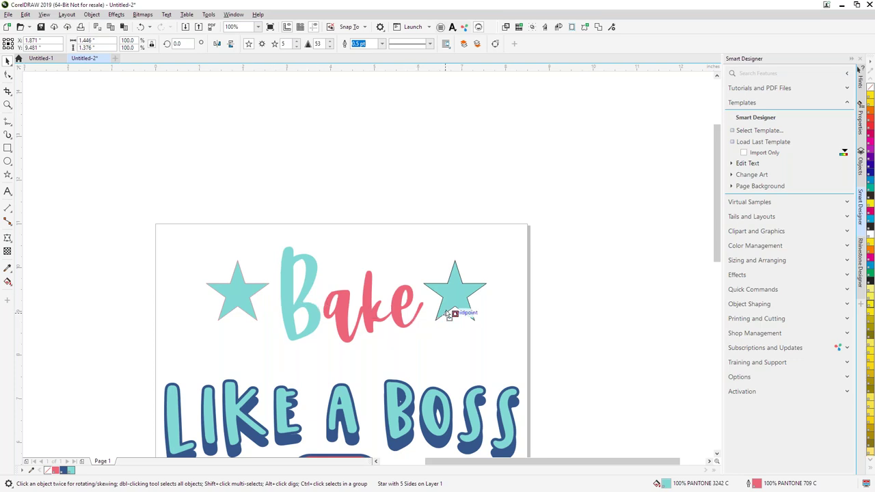
{"action": "key", "text": "Tab"}
{"action": "left_click", "coordinate": [451, 300]}
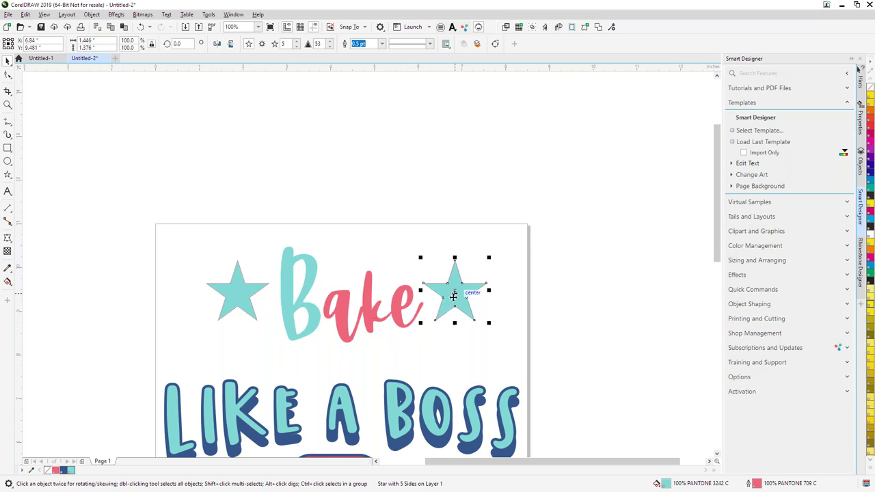
- Set the outline of both stars to a 4 pt width with a miter limit of 22 in the Outline Pen settings
{"action": "left_click", "coordinate": [244, 295], "text": "shift"}
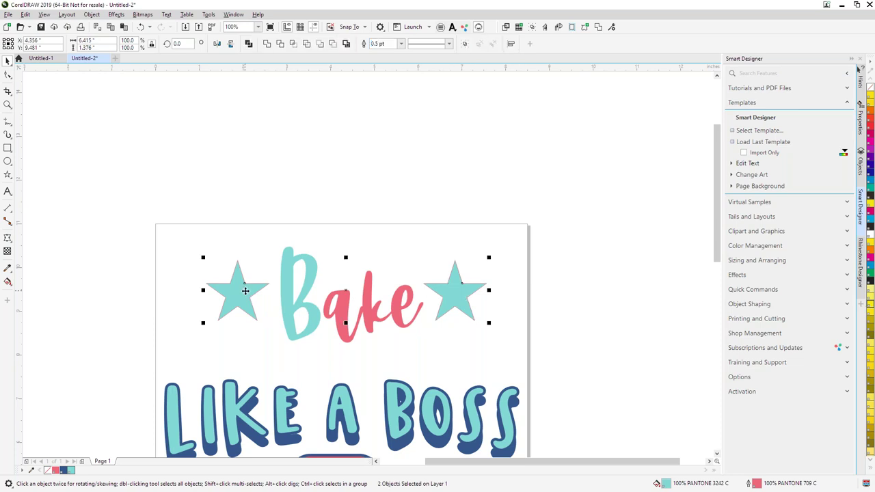
{"action": "double_click", "coordinate": [749, 484]}
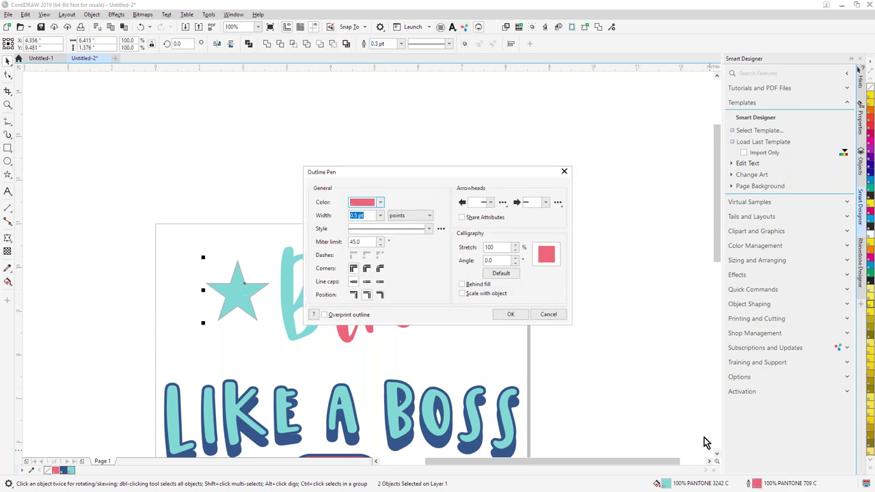
{"action": "left_click", "coordinate": [379, 216]}
{"action": "left_click", "coordinate": [357, 280]}
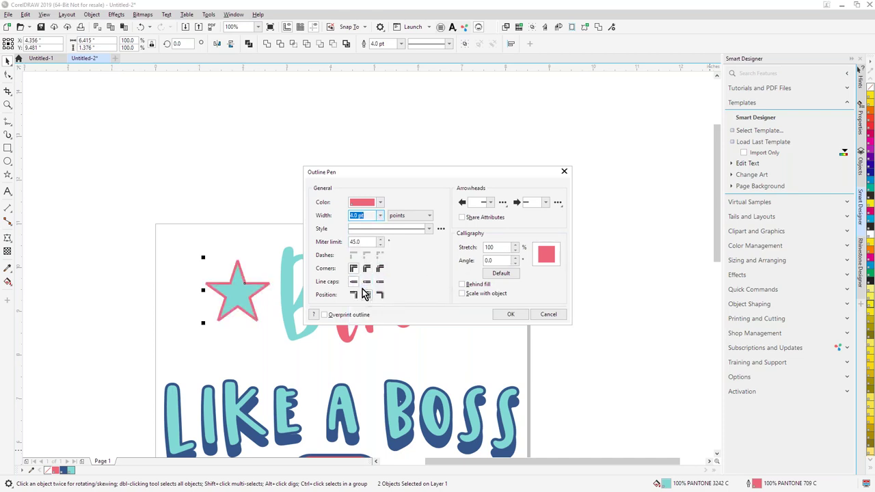
{"action": "double_click", "coordinate": [357, 241]}
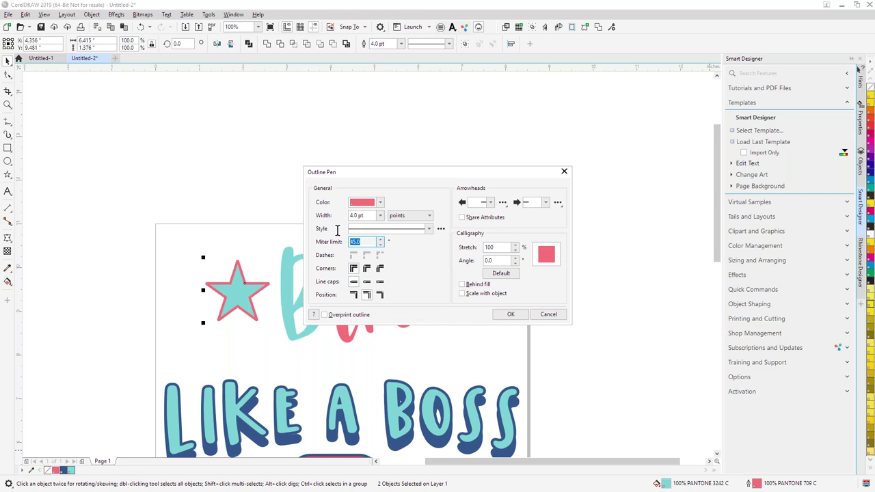
{"action": "type", "text": "22"}
- Make the stars' outline scale with the object and sit behind the fill, and apply it at a 10 pt width
{"action": "left_click", "coordinate": [367, 216]}
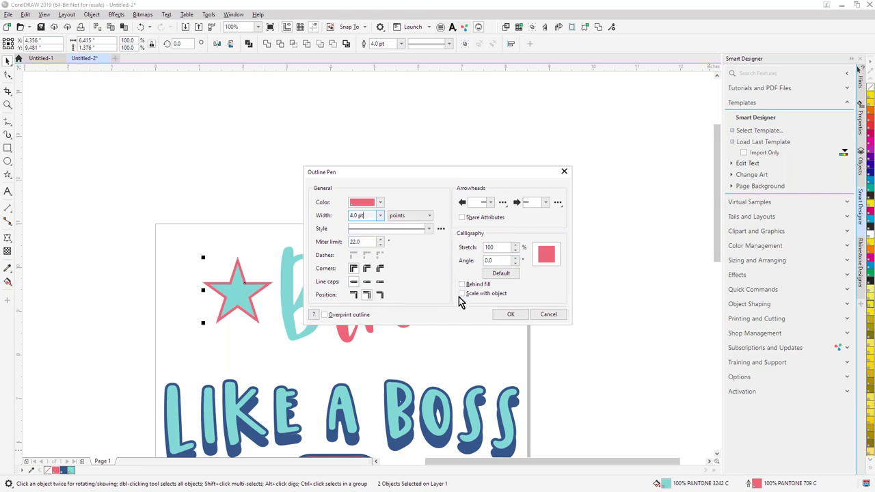
{"action": "left_click", "coordinate": [463, 299]}
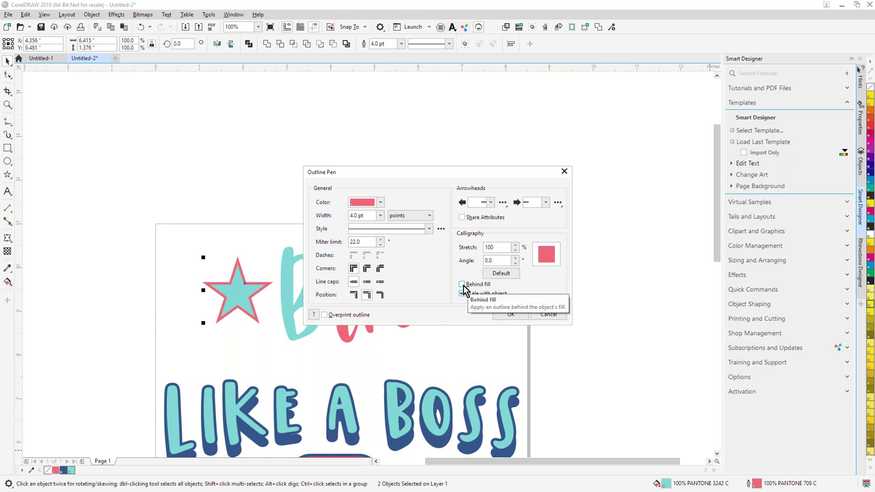
{"action": "left_click", "coordinate": [462, 285]}
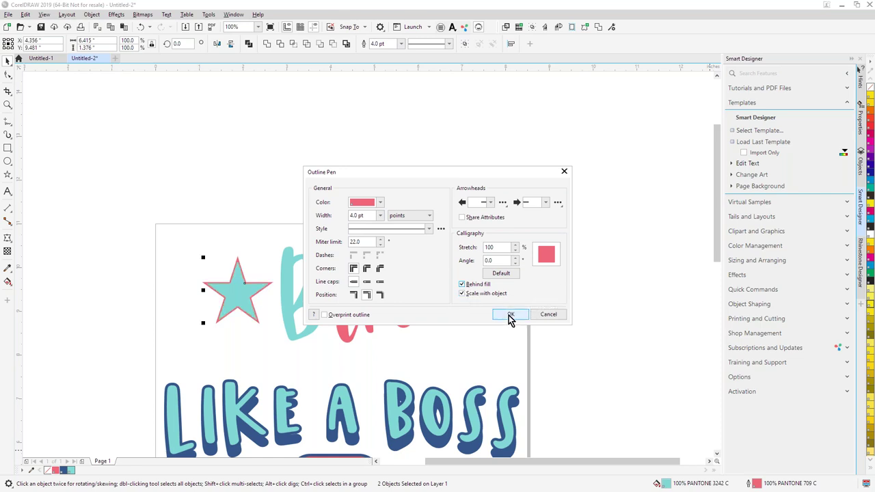
{"action": "left_click", "coordinate": [380, 216]}
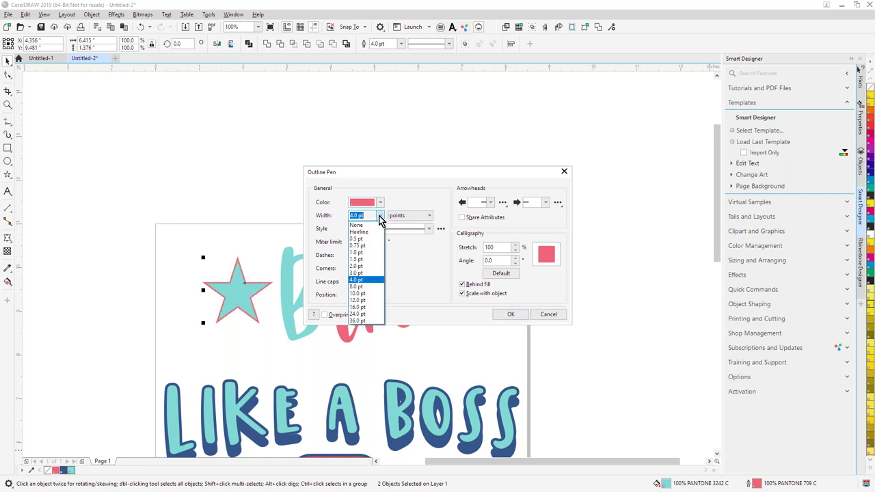
{"action": "left_click", "coordinate": [357, 293]}
{"action": "left_click", "coordinate": [509, 315]}
{"action": "left_click", "coordinate": [565, 350]}
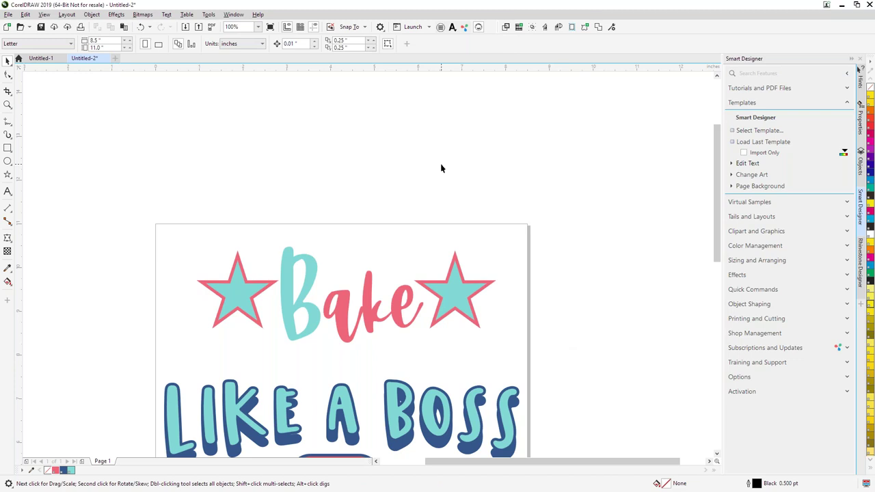
- Examine the left star's nodes with the Shape tool
{"action": "left_click", "coordinate": [7, 75]}
{"action": "left_click", "coordinate": [231, 287]}
{"action": "mouse_move", "coordinate": [231, 283]}
{"action": "left_mouse_down"}
{"action": "mouse_move", "coordinate": [227, 265]}
{"action": "mouse_move", "coordinate": [246, 270]}
{"action": "mouse_move", "coordinate": [231, 287]}
{"action": "left_mouse_up"}
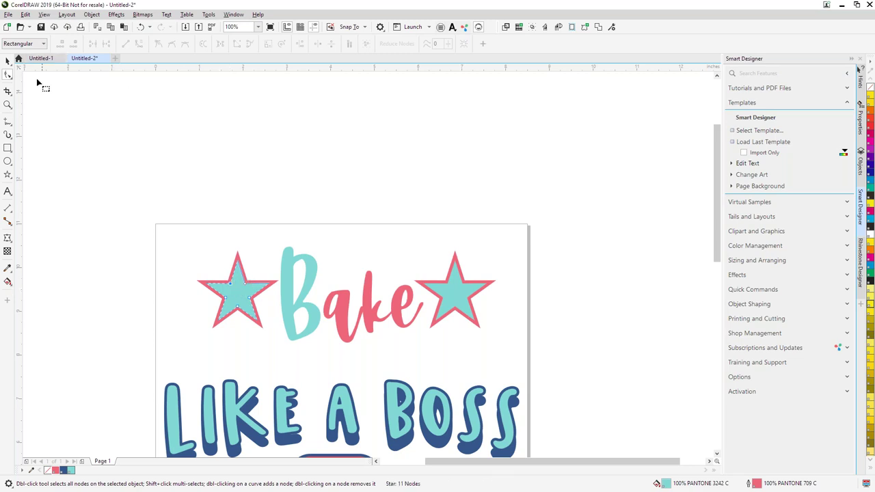
{"action": "left_click", "coordinate": [8, 61]}
{"action": "key", "text": "Escape"}
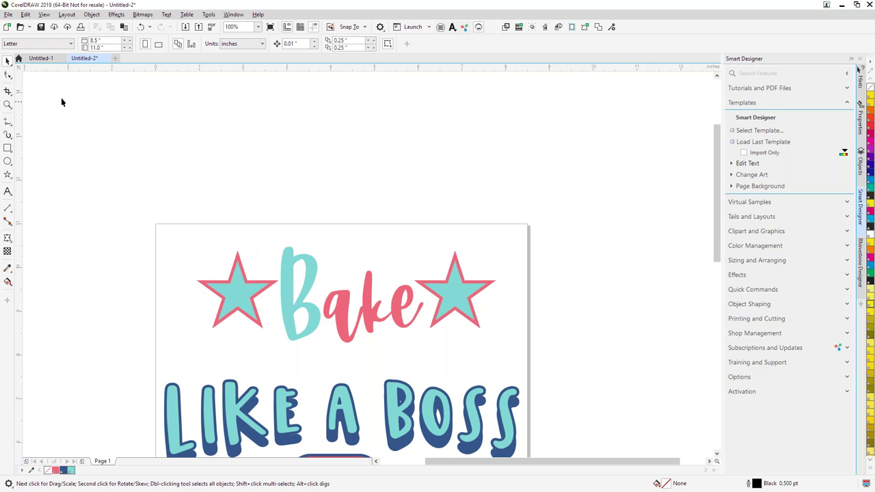
- Try aligning both stars with the Bake text by their top edges and by their bottom edges
{"action": "left_click_drag", "start_coordinate": [190, 241], "coordinate": [224, 333]}
{"action": "left_click_drag", "start_coordinate": [348, 385], "coordinate": [532, 371]}
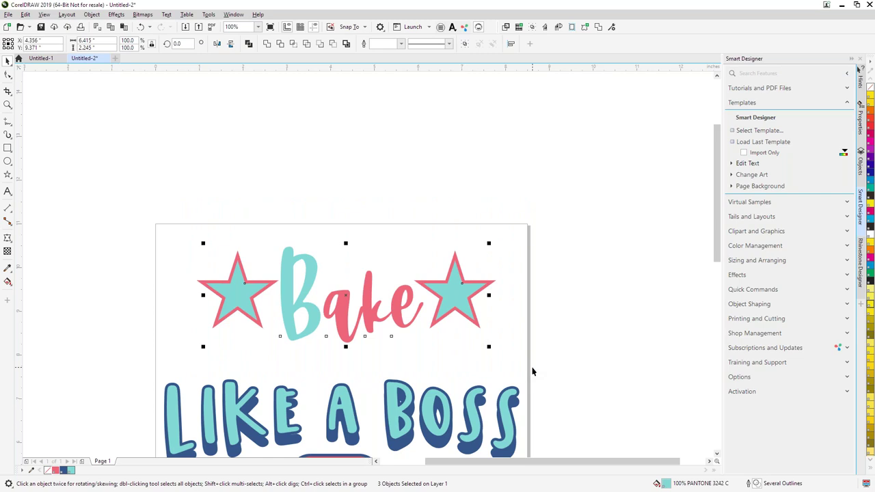
{"action": "key", "text": "t"}
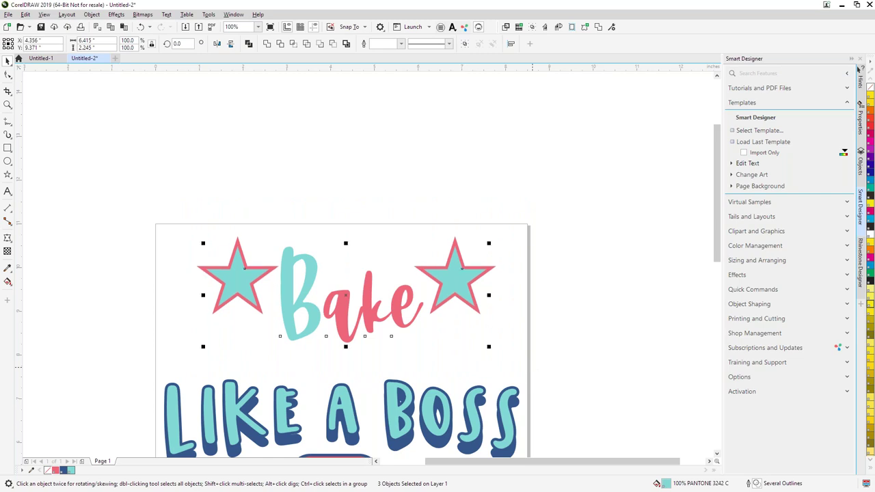
{"action": "key", "text": "c"}
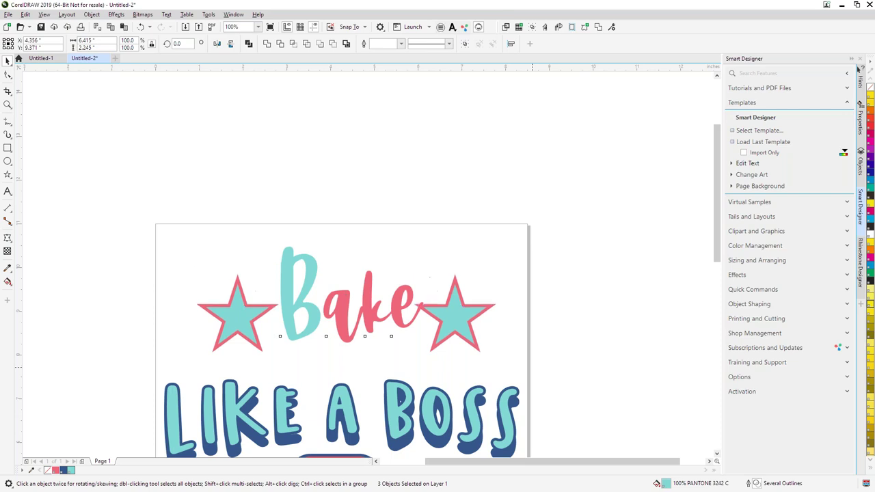
- Try aligning the stars with Bake by left edges, right edges and horizontal centres, undoing each alignment
{"action": "key", "text": "e"}
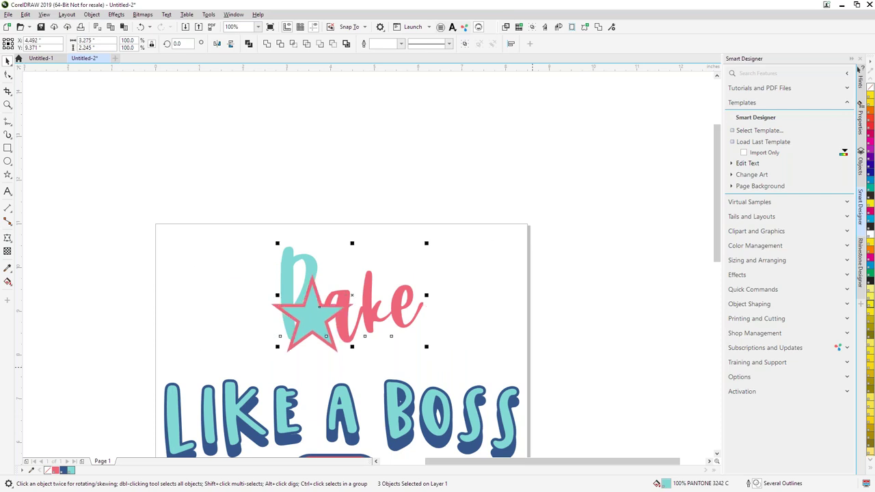
{"action": "key", "text": "ctrl+z"}
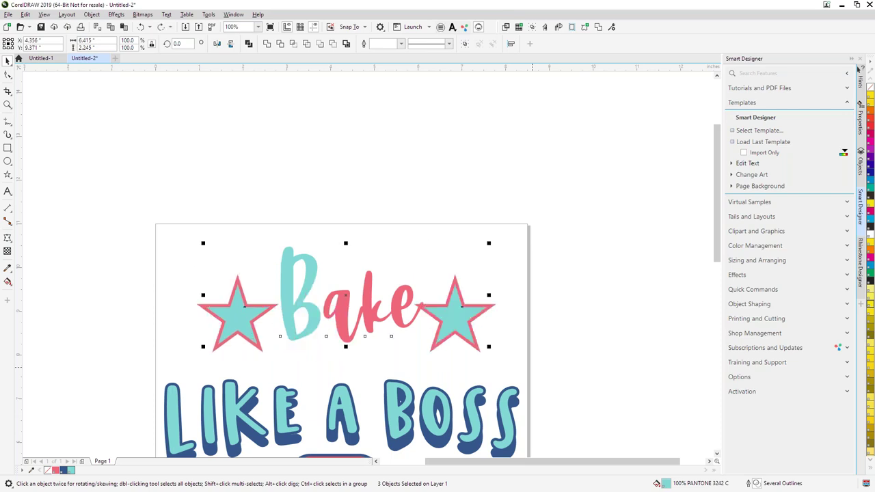
{"action": "key", "text": "e"}
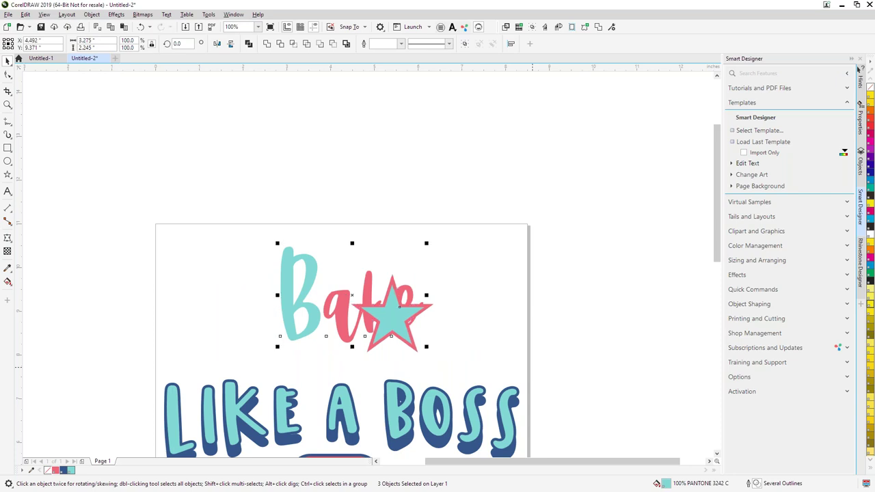
{"action": "key", "text": "ctrl+z"}
{"action": "key", "text": "e"}
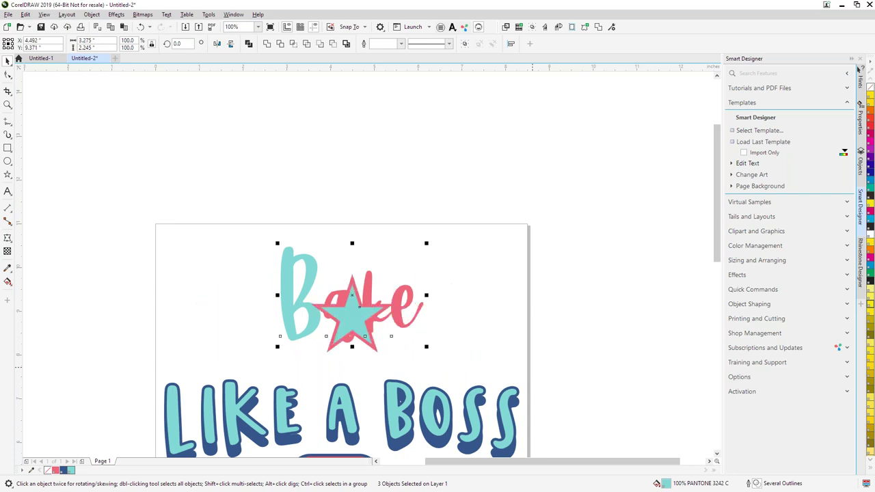
{"action": "key", "text": "ctrl+z"}
- Align the stars and Bake along their vertical middles and shift the star after the e right to about X 6.92 in
{"action": "key", "text": "c"}
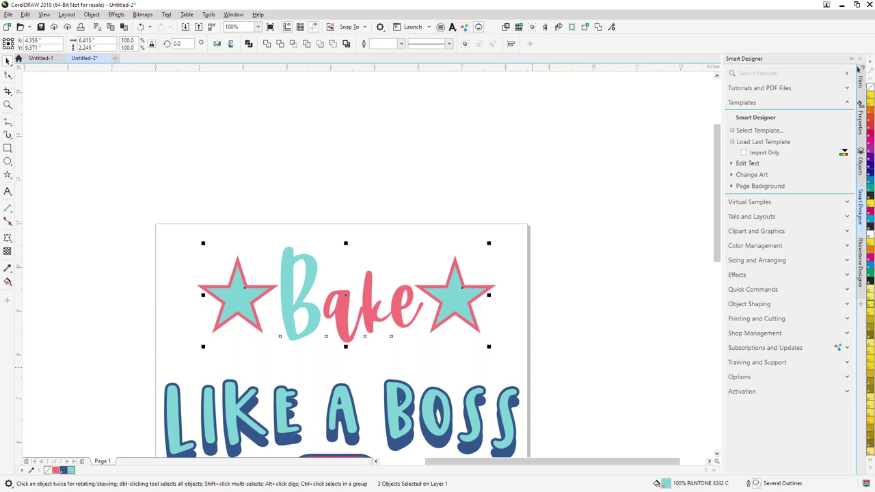
{"action": "left_click", "coordinate": [471, 314]}
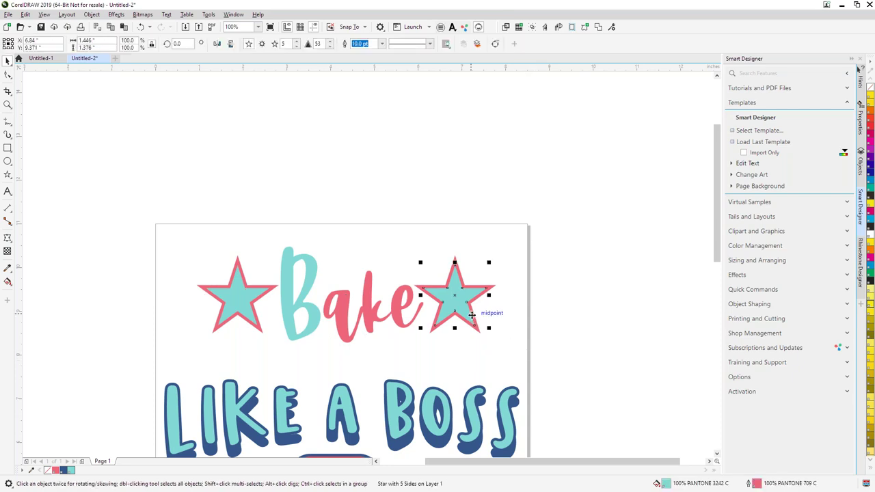
{"action": "left_click_drag", "start_coordinate": [472, 314], "coordinate": [474, 314]}
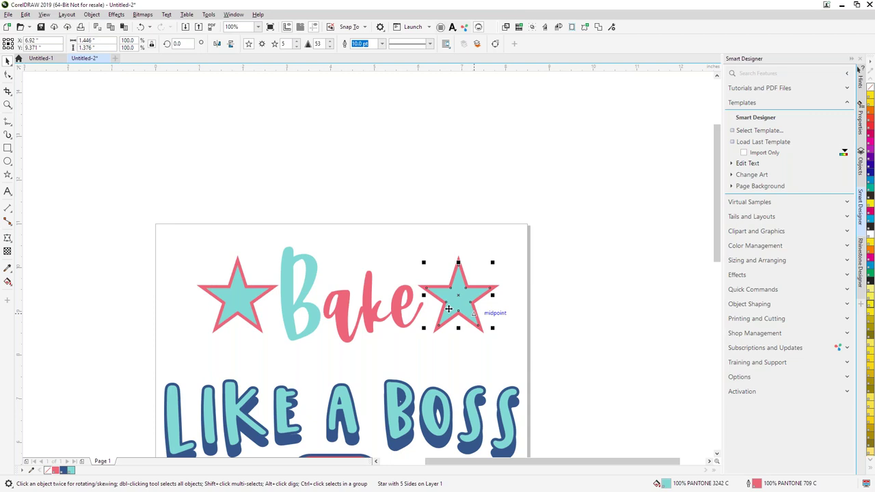
- Scale both stars down together to about 78.1%, making each about 1.13 by 1.07 in
{"action": "left_click", "coordinate": [252, 296], "text": "shift"}
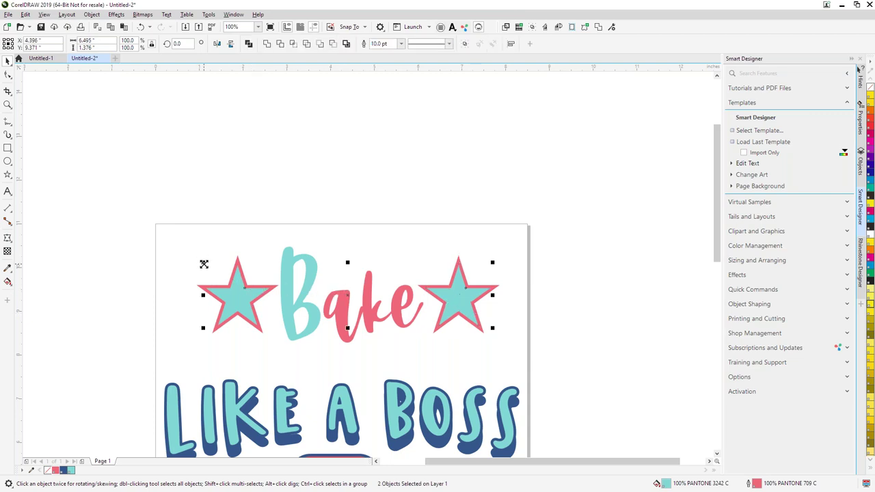
{"action": "left_click_drag", "start_coordinate": [204, 264], "coordinate": [214, 271]}
{"action": "left_click", "coordinate": [247, 241]}
- Space the stars on either side of Bake, at about X 1.79 in and X 7.04 in, both at Y 9.37 in
{"action": "left_click_drag", "start_coordinate": [261, 299], "coordinate": [245, 300]}
{"action": "left_click_drag", "start_coordinate": [445, 318], "coordinate": [465, 307]}
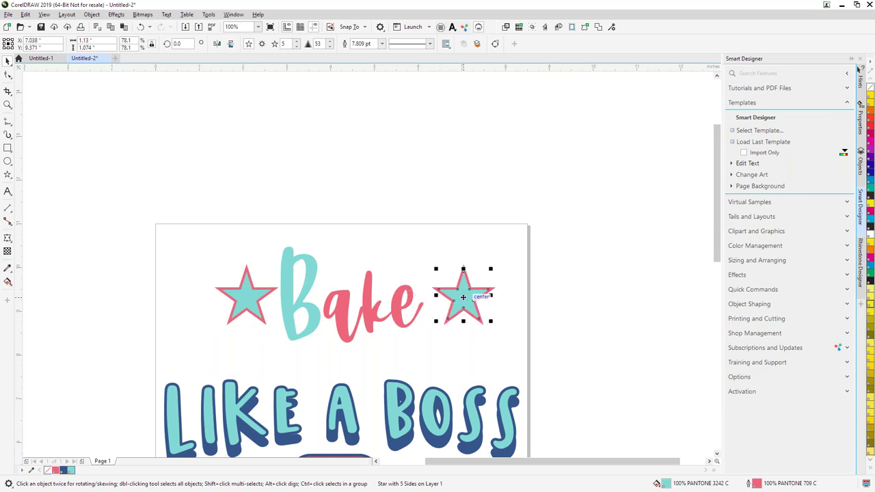
{"action": "left_click", "coordinate": [251, 276]}
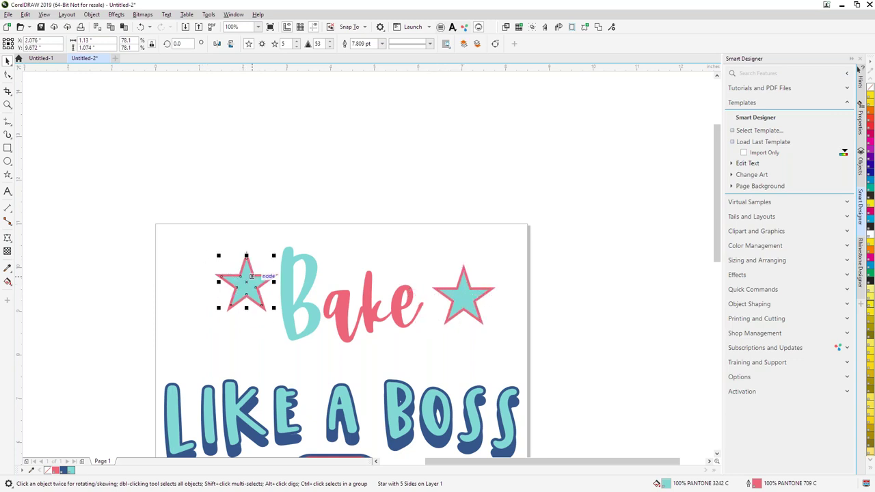
{"action": "left_click_drag", "start_coordinate": [252, 277], "coordinate": [248, 281]}
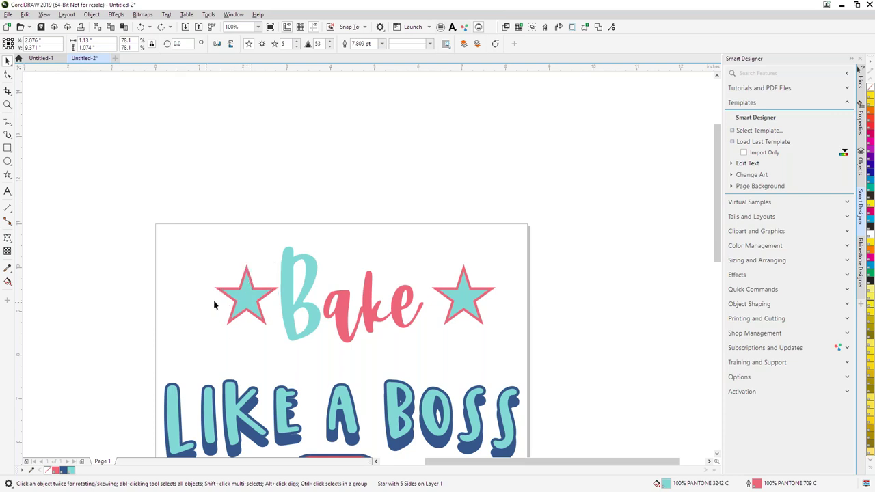
{"action": "left_click_drag", "start_coordinate": [249, 301], "coordinate": [236, 300]}
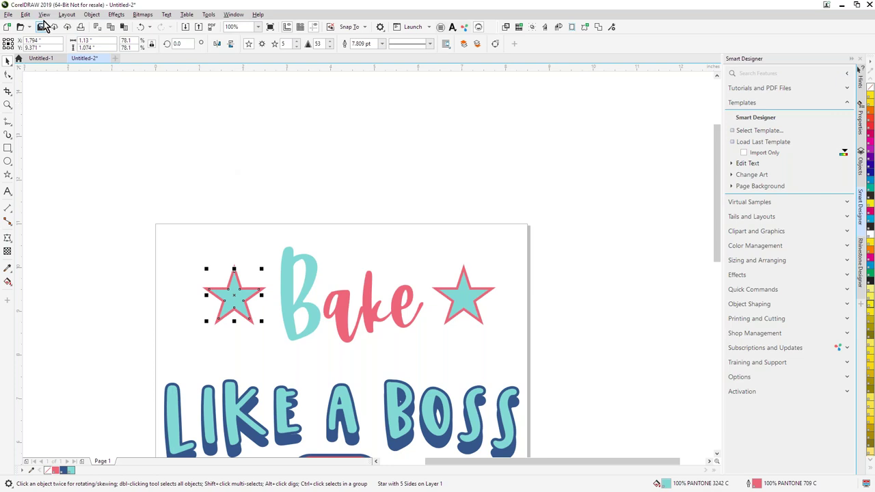
{"action": "left_click", "coordinate": [250, 240]}
- Switch the drawing to wireframe view and convert both stars and the Bake text to curves
{"action": "left_click", "coordinate": [44, 15]}
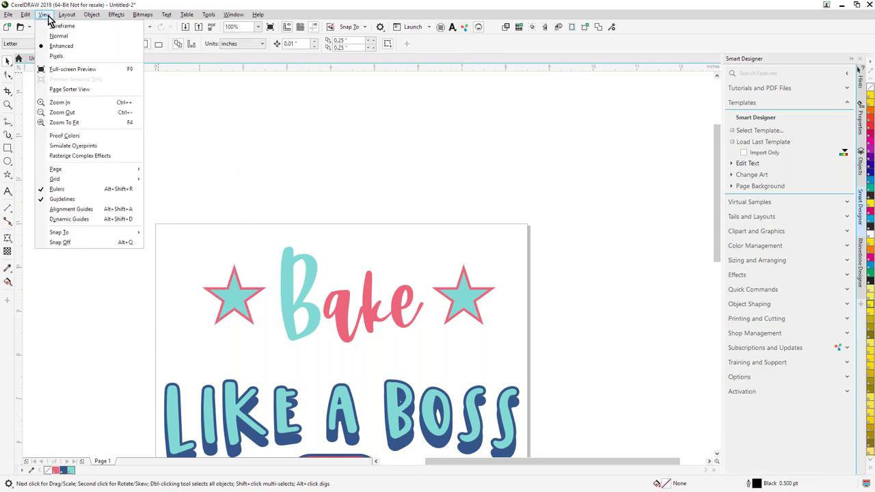
{"action": "left_click", "coordinate": [53, 26]}
{"action": "left_click_drag", "start_coordinate": [159, 189], "coordinate": [572, 376]}
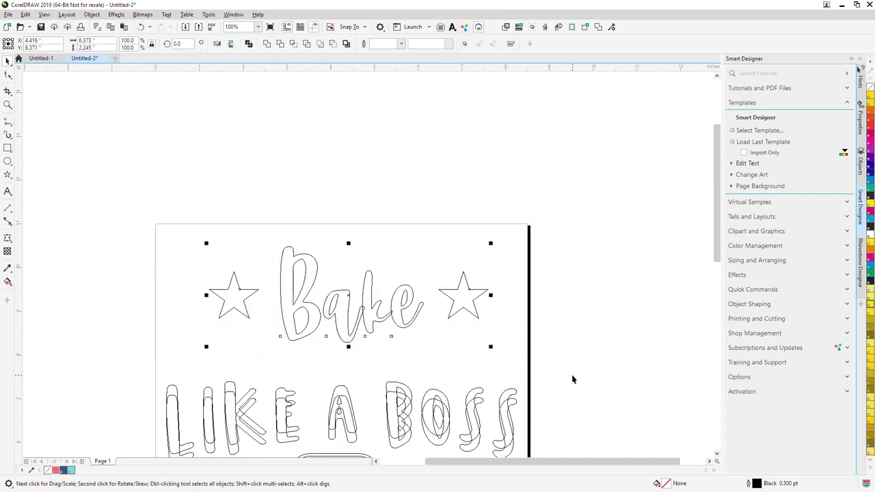
{"action": "left_click", "coordinate": [92, 15]}
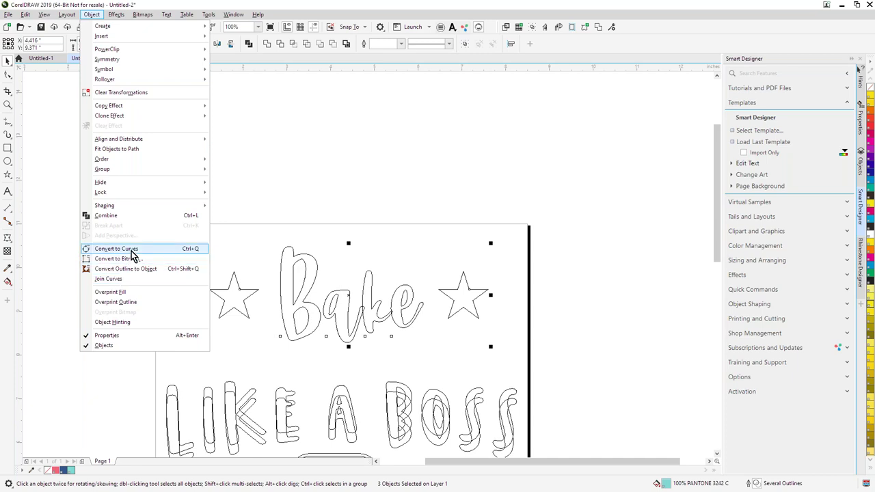
{"action": "left_click", "coordinate": [117, 249]}
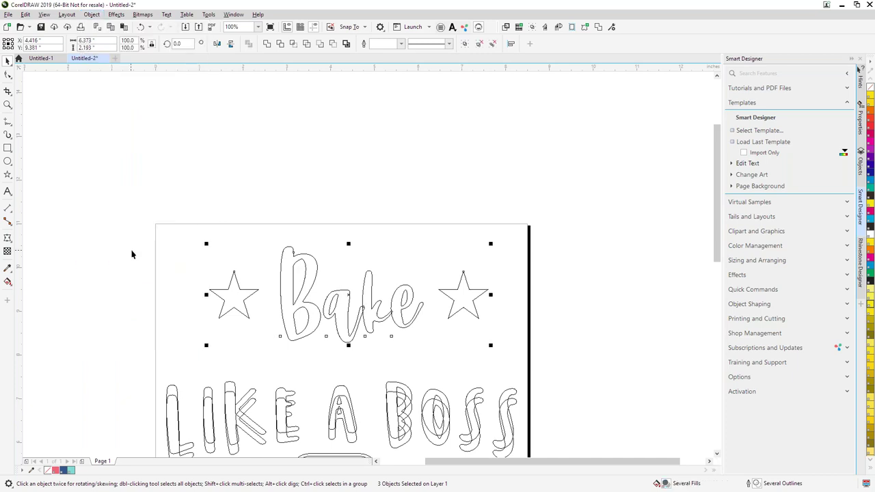
- Reshape the left star by moving the inner node between its top and left points outward with the Shape tool
{"action": "left_click", "coordinate": [283, 237]}
{"action": "left_click", "coordinate": [248, 296]}
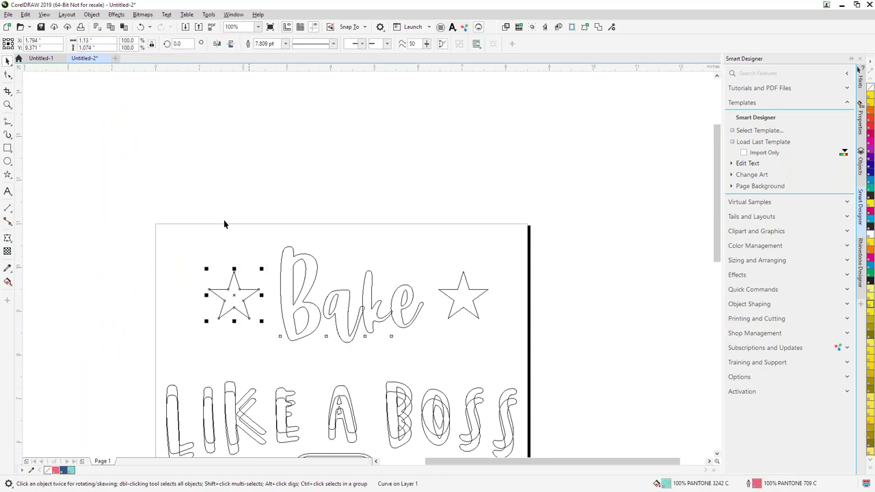
{"action": "left_click", "coordinate": [8, 104]}
{"action": "left_click_drag", "start_coordinate": [202, 269], "coordinate": [276, 355]}
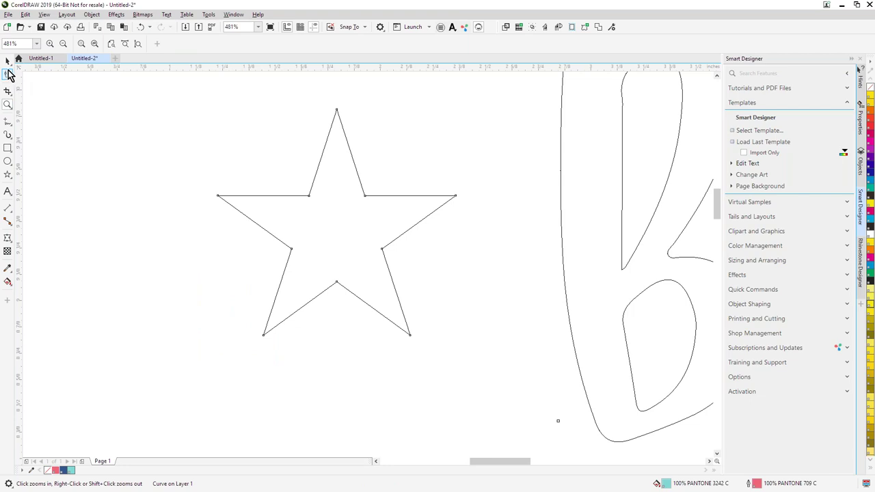
{"action": "left_click", "coordinate": [8, 75]}
{"action": "left_click_drag", "start_coordinate": [307, 195], "coordinate": [287, 164]}
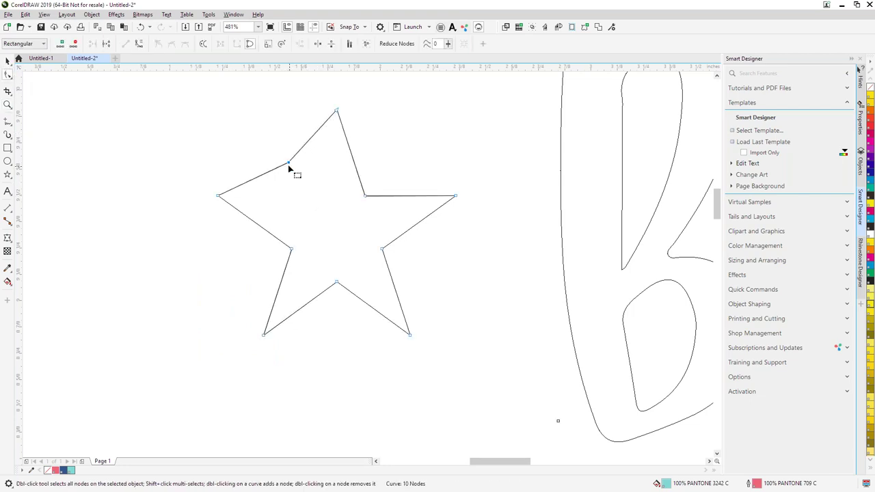
- Undo the inner node move, add a node on each edge of the left star's top point and pull both outward
{"action": "key", "text": "ctrl+z"}
{"action": "left_click_drag", "start_coordinate": [321, 158], "coordinate": [344, 221]}
{"action": "double_click", "coordinate": [348, 150]}
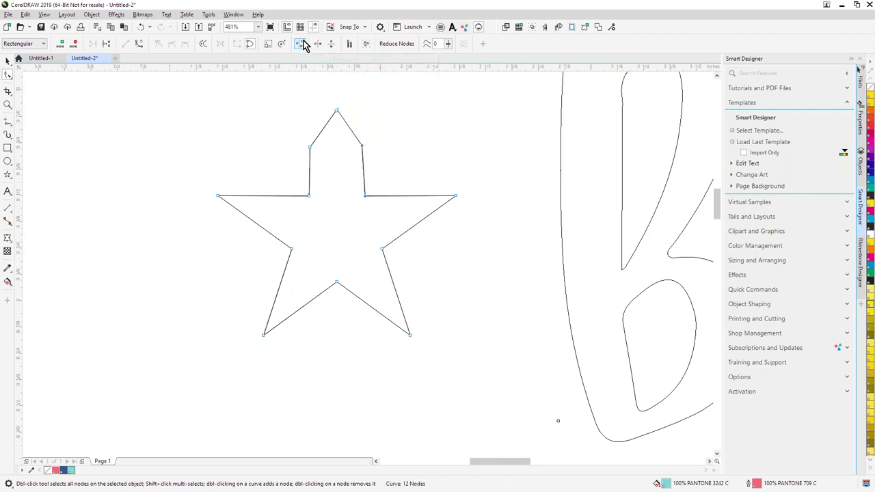
- Align each added node vertically with the inner node below it on both sides of the left star's top point
{"action": "left_click", "coordinate": [302, 44]}
{"action": "left_click", "coordinate": [404, 234]}
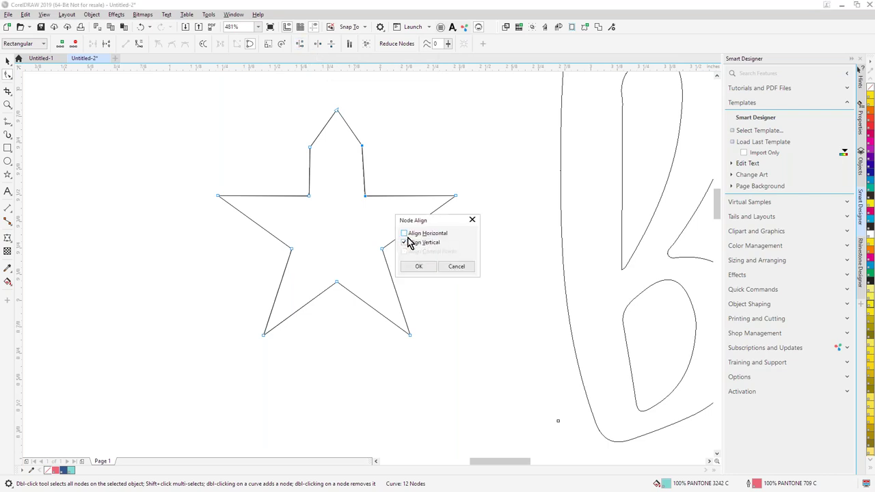
{"action": "left_click", "coordinate": [419, 267]}
{"action": "left_click_drag", "start_coordinate": [305, 144], "coordinate": [334, 199]}
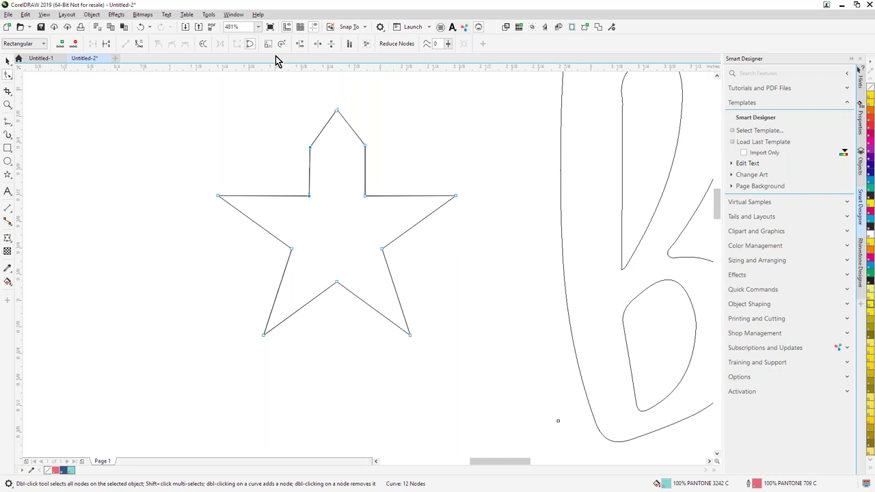
{"action": "left_click", "coordinate": [299, 43]}
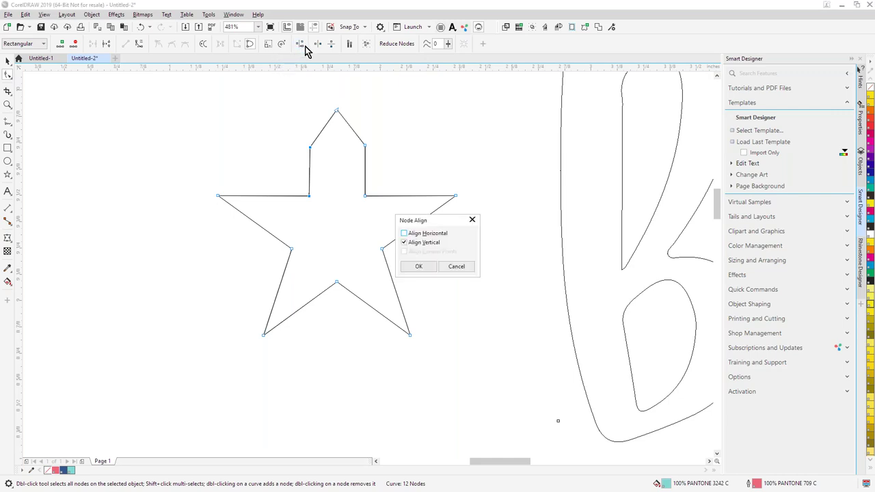
{"action": "left_click", "coordinate": [417, 267]}
- Align the two added nodes on the left star's top point horizontally with each other
{"action": "left_click_drag", "start_coordinate": [295, 135], "coordinate": [394, 175]}
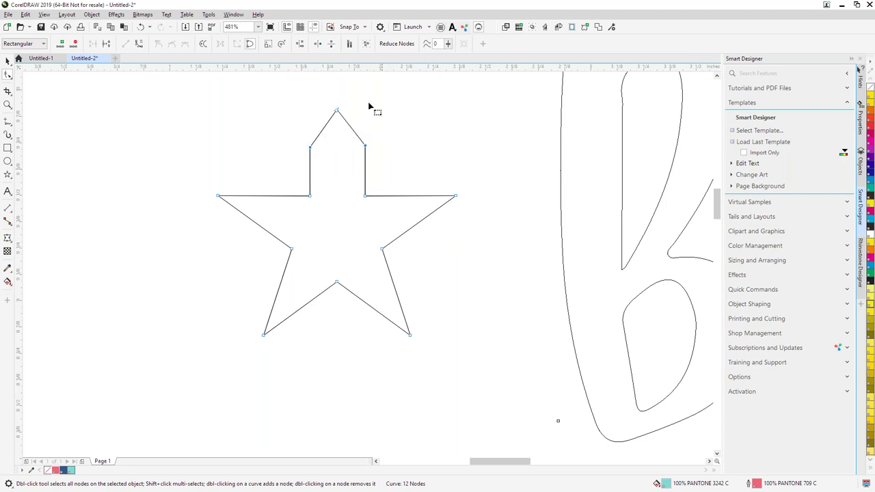
{"action": "left_click", "coordinate": [302, 44]}
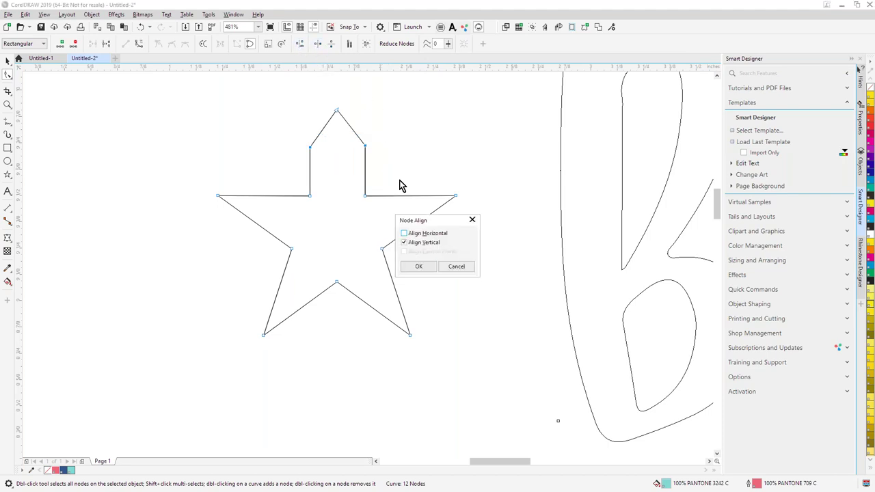
{"action": "left_click", "coordinate": [404, 233]}
{"action": "left_click", "coordinate": [404, 242]}
{"action": "left_click", "coordinate": [415, 265]}
- Select the grouped Bake curves with the Pick tool and weld them into a single shape
{"action": "left_click", "coordinate": [7, 60]}
{"action": "scroll", "coordinate": [143, 181], "scroll_direction": "down", "scroll_amount": 2}
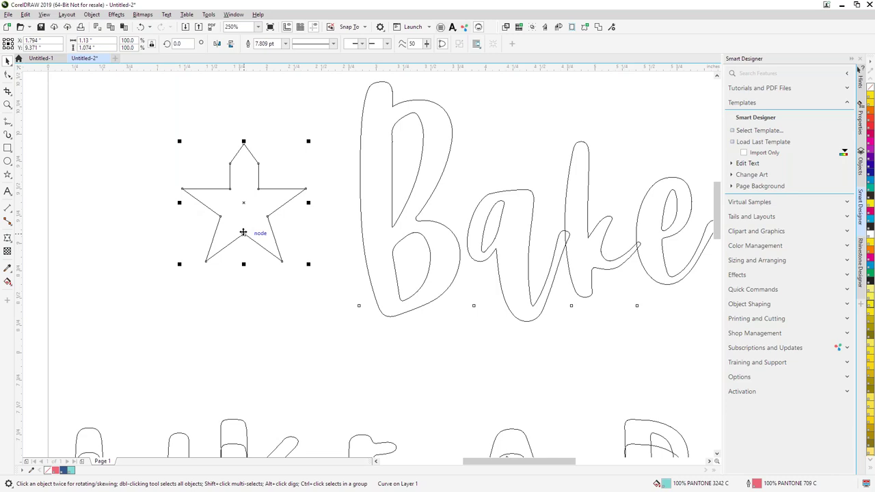
{"action": "scroll", "coordinate": [356, 288], "scroll_direction": "down", "scroll_amount": 2}
{"action": "left_click", "coordinate": [428, 168]}
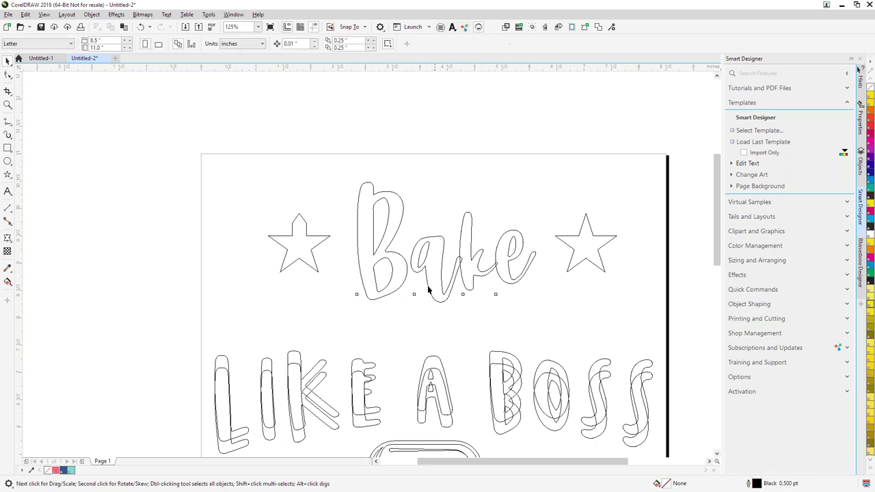
{"action": "left_click", "coordinate": [407, 279]}
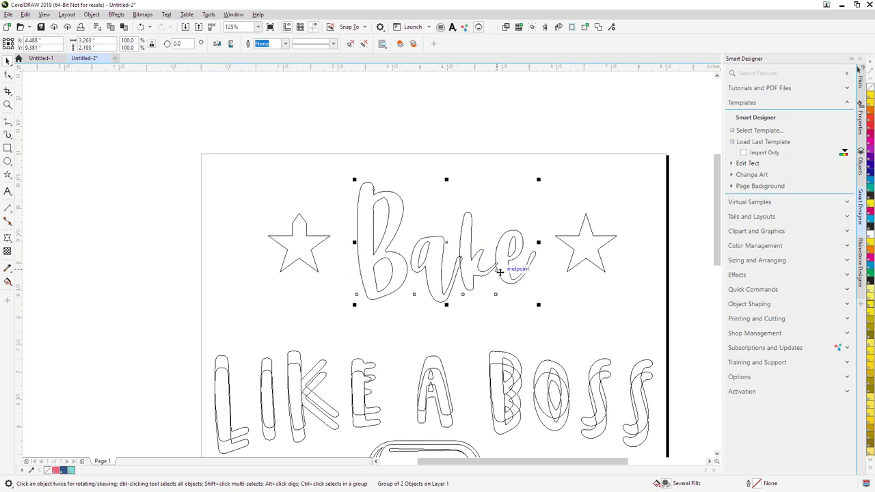
{"action": "left_click", "coordinate": [93, 15]}
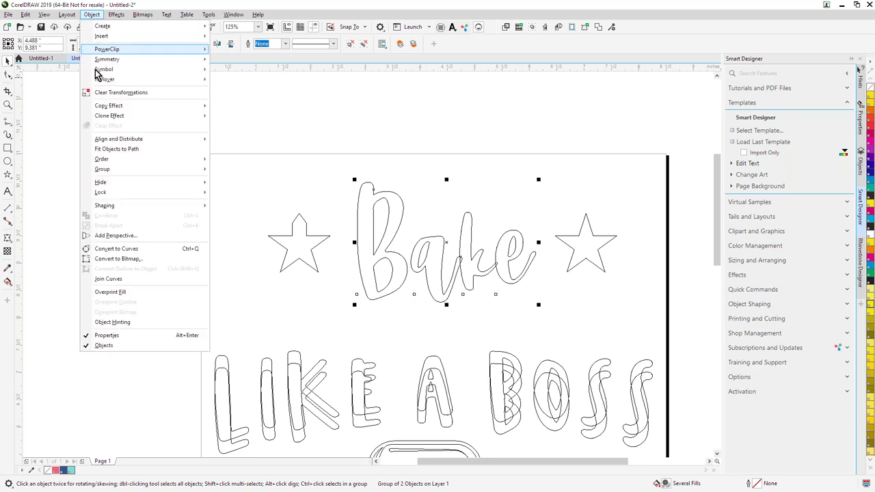
{"action": "mouse_move", "coordinate": [108, 207]}
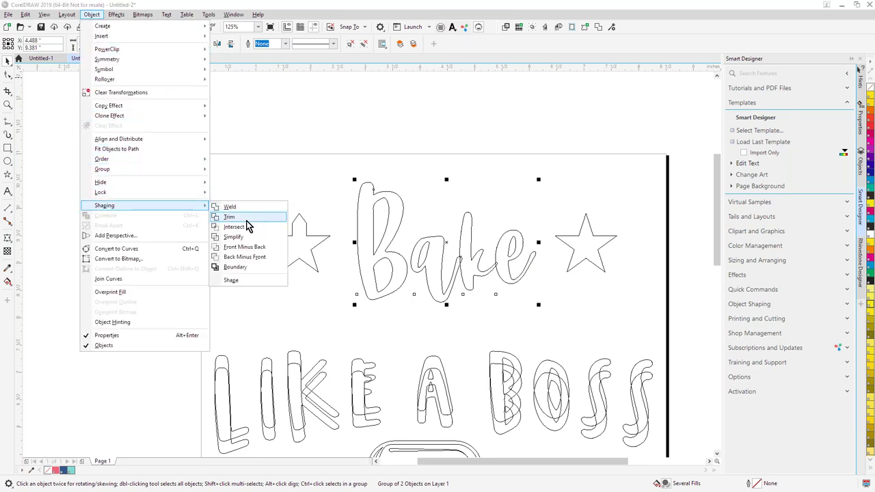
{"action": "left_click", "coordinate": [235, 208]}
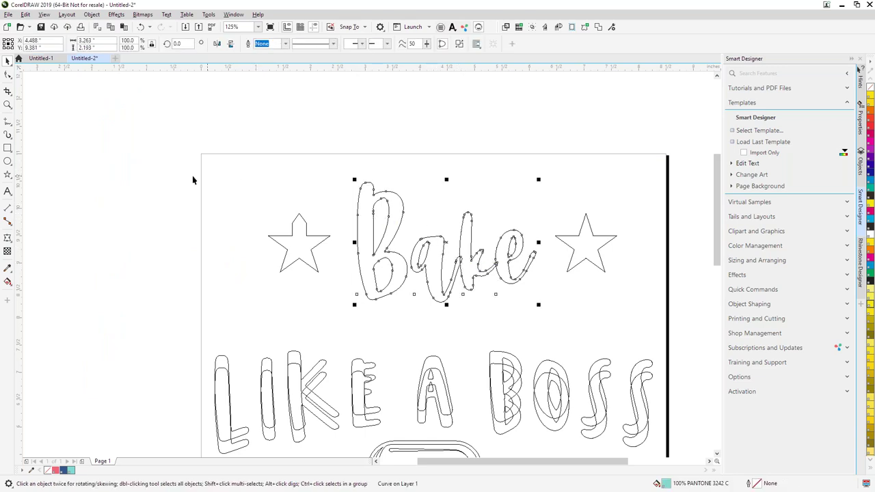
- Undo the weld, the star node edits, the curve conversion and the right star's last move
{"action": "key", "text": "Tab"}
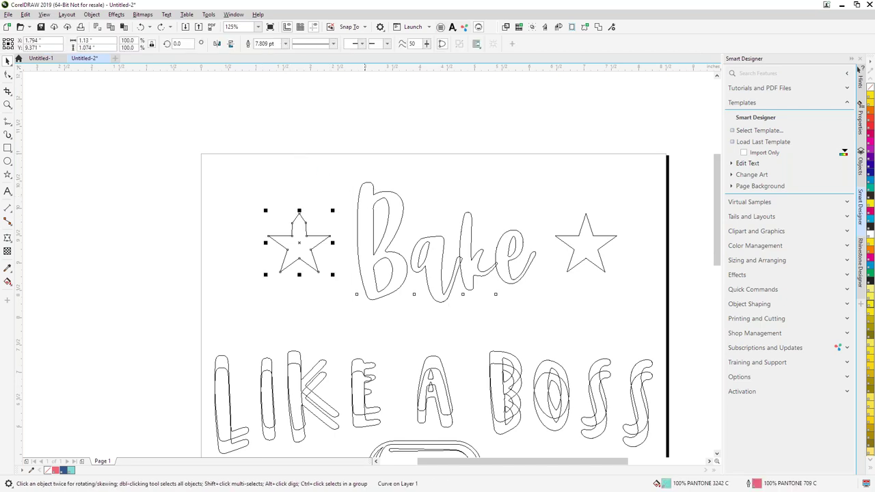
{"action": "key", "text": "Escape"}
{"action": "key", "text": "ctrl+z"}
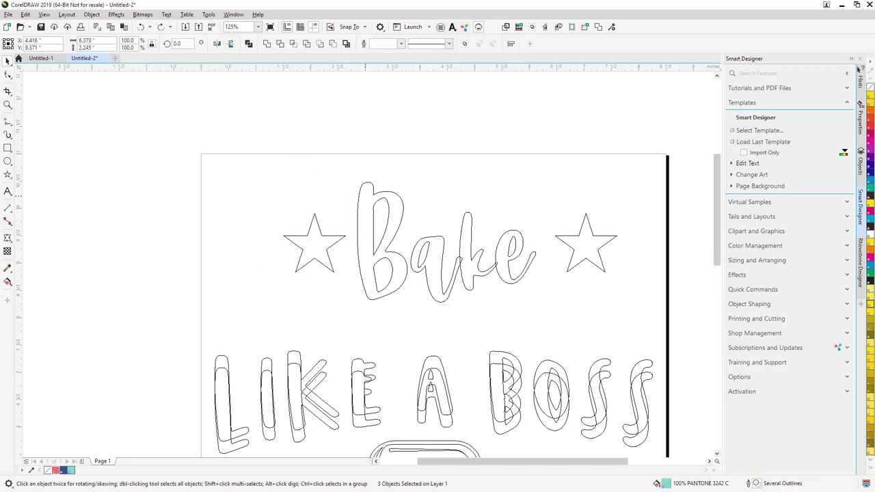
{"action": "key", "text": "ctrl+z"}
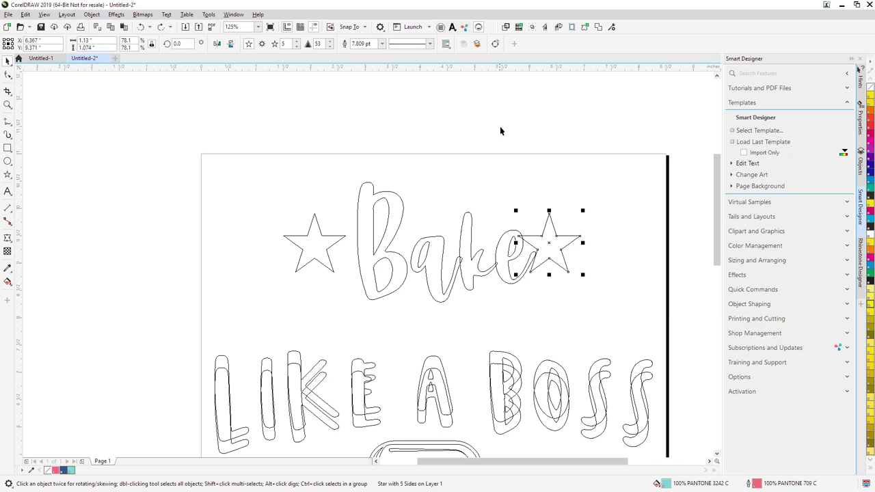
- Move the two stars outward horizontally, placing them evenly on either side of Bake
{"action": "left_click", "coordinate": [498, 238]}
{"action": "left_click_drag", "start_coordinate": [540, 253], "coordinate": [558, 253]}
{"action": "left_click", "coordinate": [326, 260]}
{"action": "left_click_drag", "start_coordinate": [323, 242], "coordinate": [308, 243]}
- Turn snapping off and convert the Bake text to curves
{"action": "left_click", "coordinate": [442, 246]}
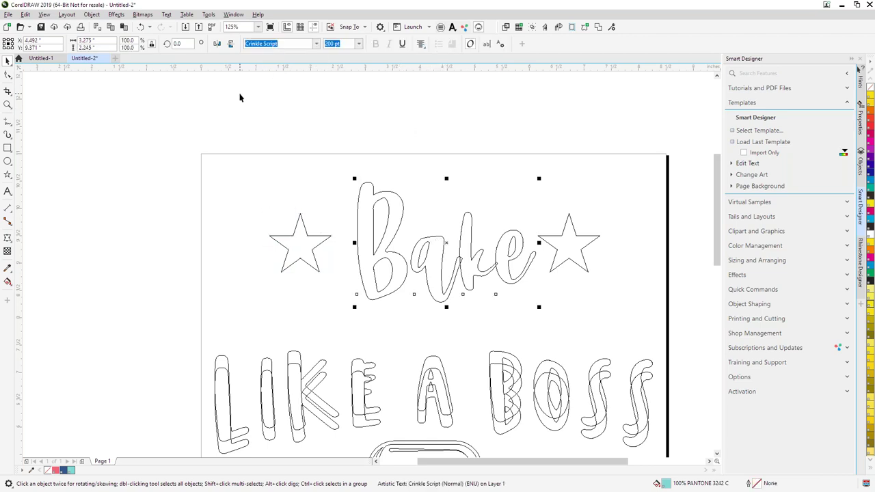
{"action": "key", "text": "alt+q"}
{"action": "left_click", "coordinate": [92, 14]}
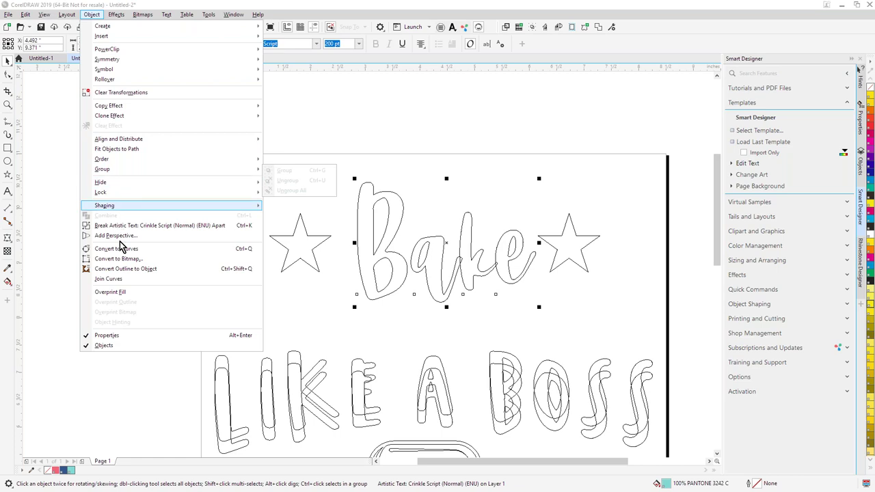
{"action": "left_click", "coordinate": [142, 252]}
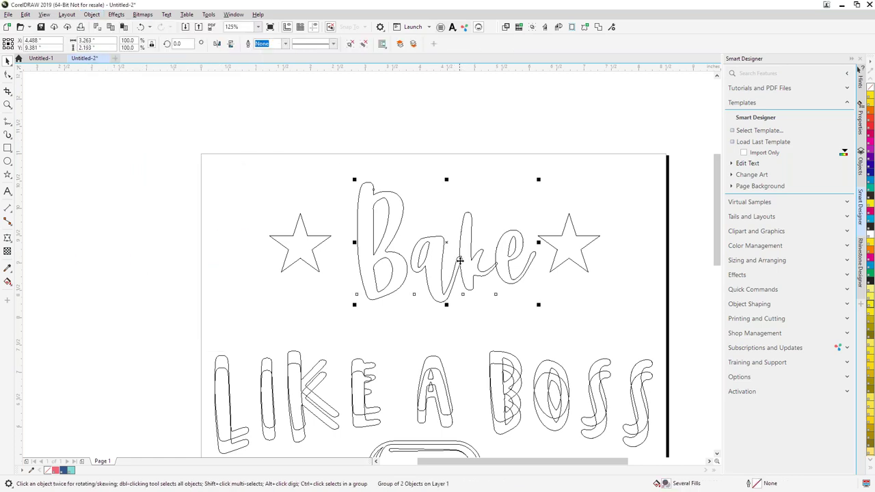
- Ungroup the Bake curves and break the pink ake curve apart into separate pieces
{"action": "left_click", "coordinate": [363, 43]}
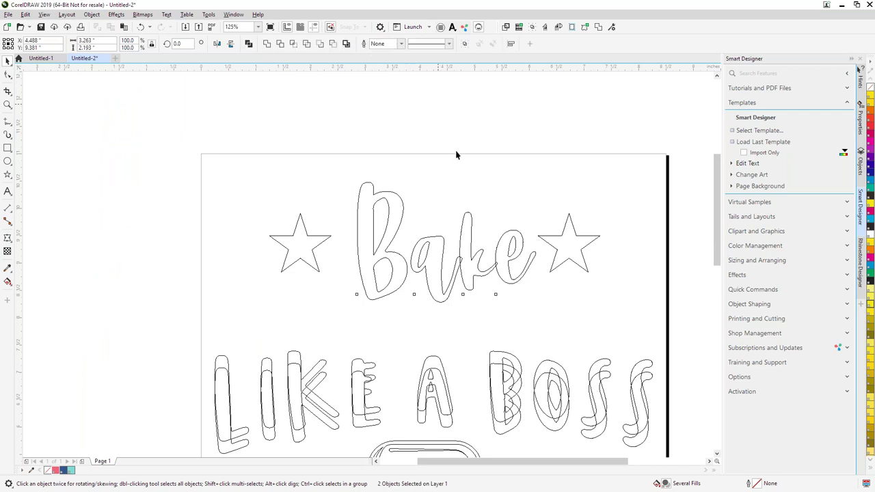
{"action": "left_click", "coordinate": [445, 250]}
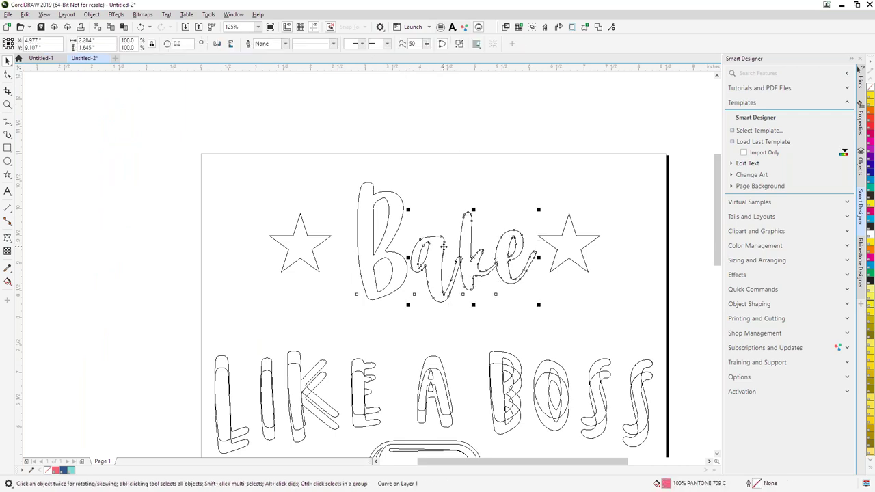
{"action": "left_click", "coordinate": [460, 43]}
{"action": "left_click", "coordinate": [489, 140]}
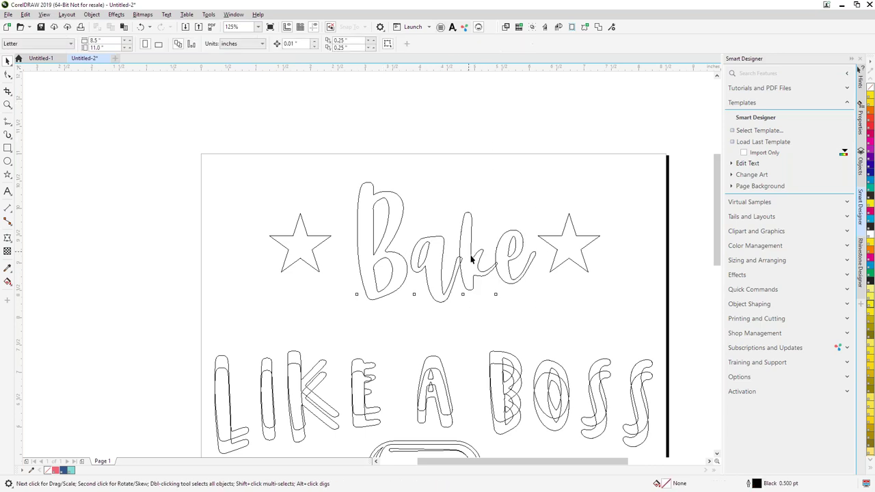
- Try moving the k out of the word and welding all the ake pieces together, undoing both trials
{"action": "left_click_drag", "start_coordinate": [467, 257], "coordinate": [493, 224]}
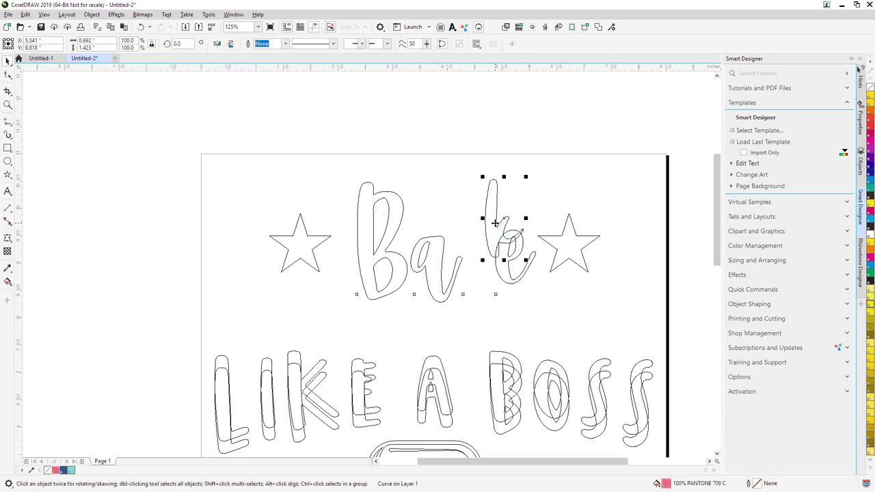
{"action": "key", "text": "ctrl+z"}
{"action": "left_click_drag", "start_coordinate": [402, 166], "coordinate": [550, 321]}
{"action": "left_click", "coordinate": [91, 14]}
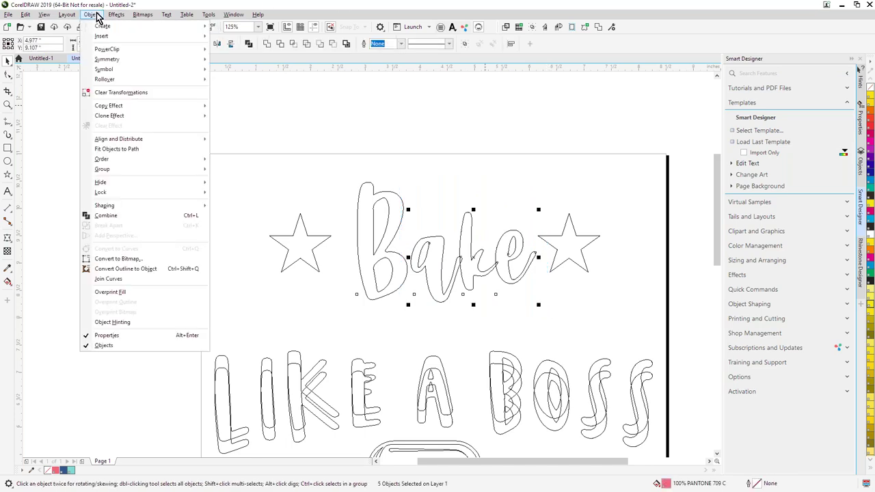
{"action": "mouse_move", "coordinate": [257, 15]}
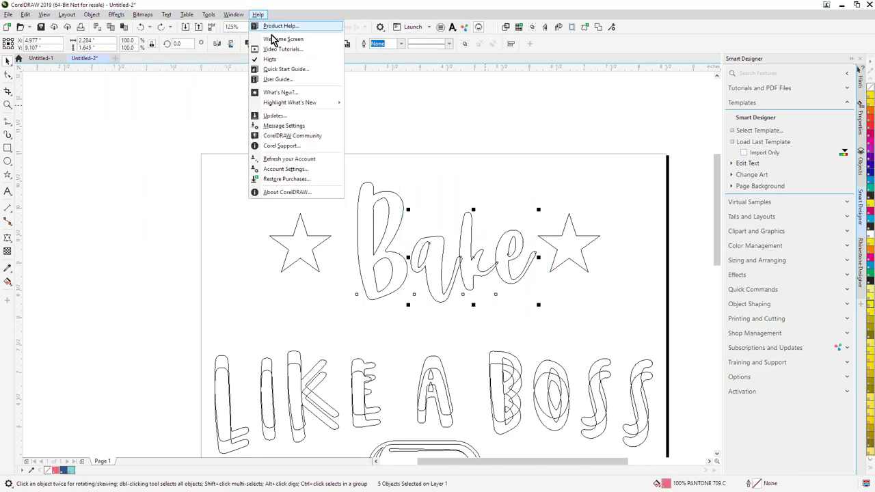
{"action": "left_click", "coordinate": [194, 99]}
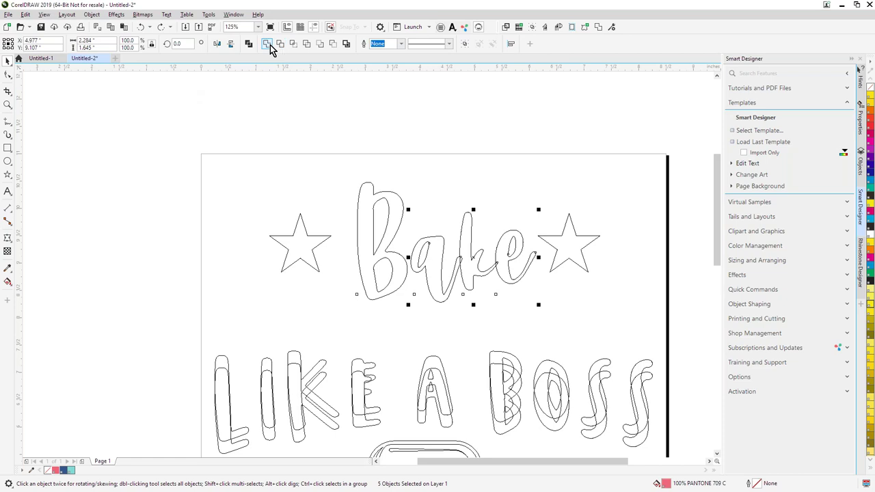
{"action": "left_click", "coordinate": [267, 43]}
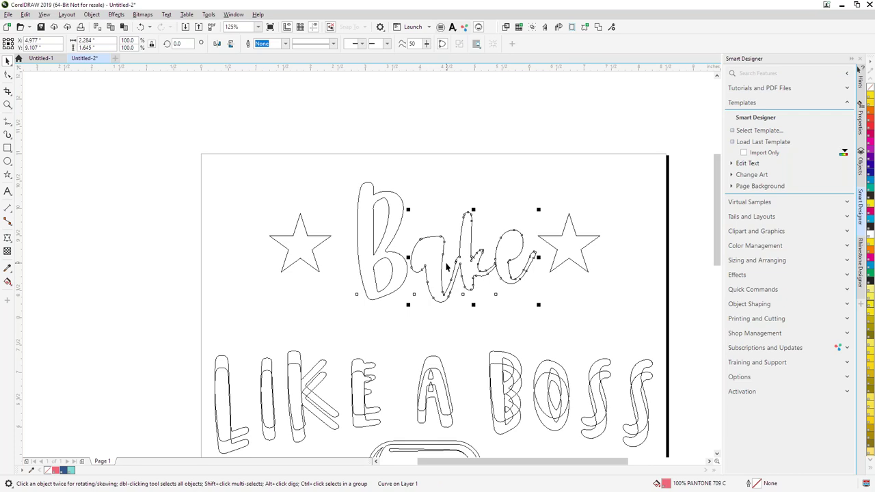
{"action": "key", "text": "ctrl+z"}
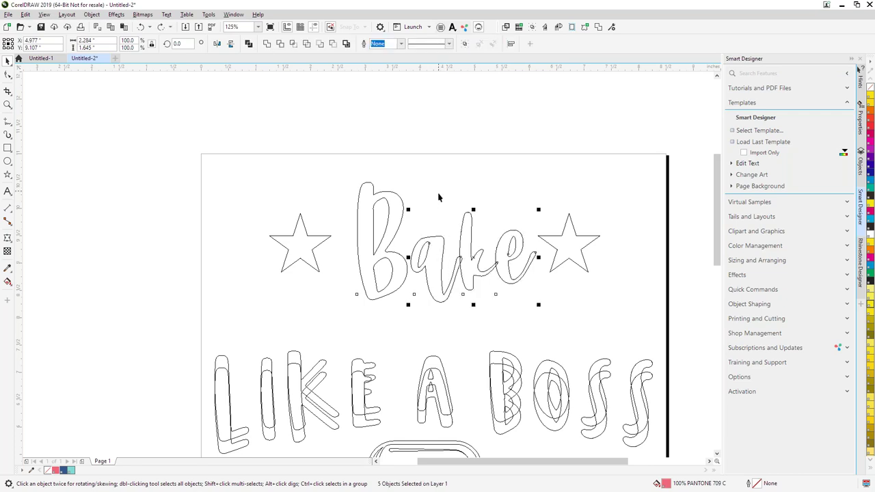
- Switch to Enhanced view and try moving the outer shape of the a down from its counter, undoing the move
{"action": "left_click", "coordinate": [43, 15]}
{"action": "left_click", "coordinate": [60, 52]}
{"action": "left_click", "coordinate": [431, 252]}
{"action": "left_click_drag", "start_coordinate": [430, 252], "coordinate": [444, 325]}
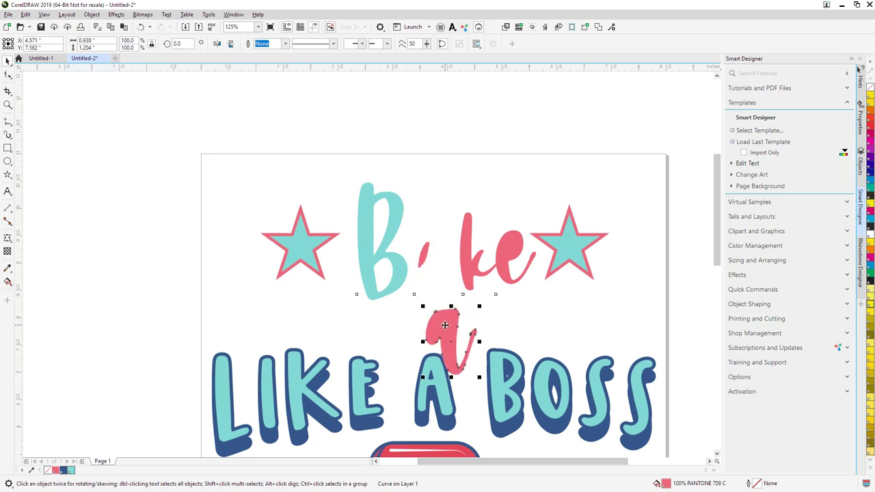
{"action": "key", "text": "ctrl+z"}
- Combine the outer shape and counter of the letter a in Bake
{"action": "left_click", "coordinate": [406, 218]}
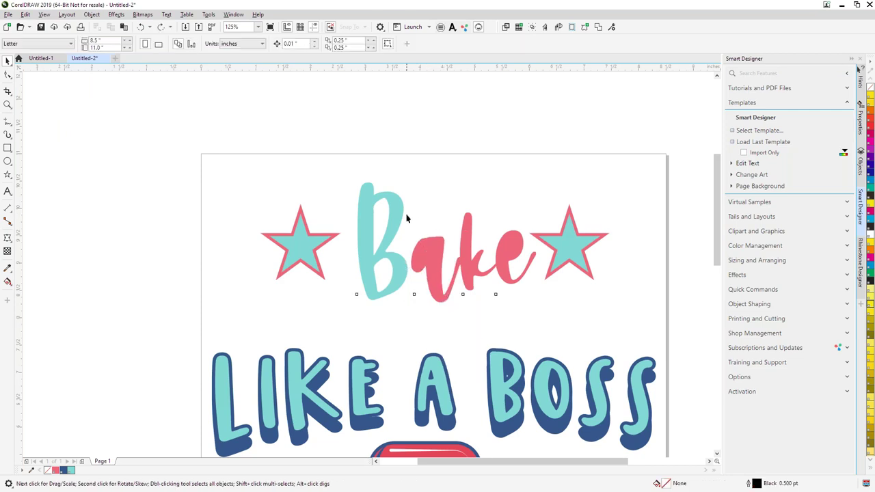
{"action": "left_click_drag", "start_coordinate": [406, 220], "coordinate": [475, 322]}
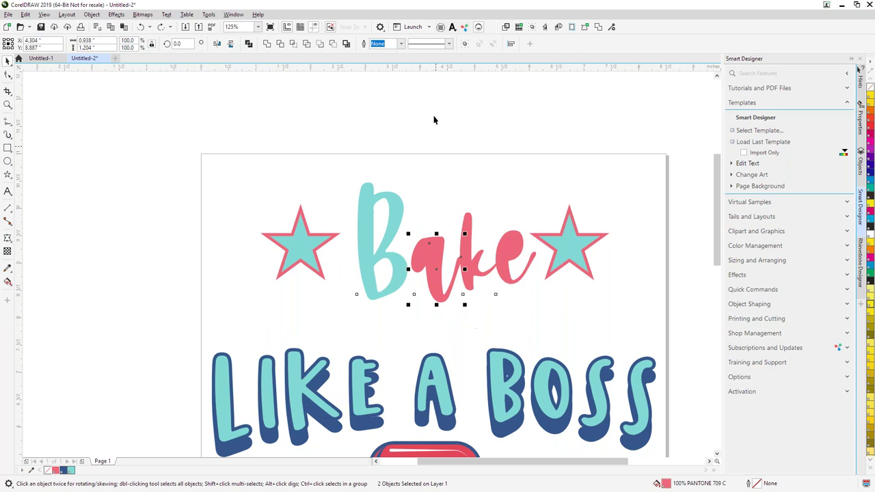
{"action": "left_click", "coordinate": [248, 45]}
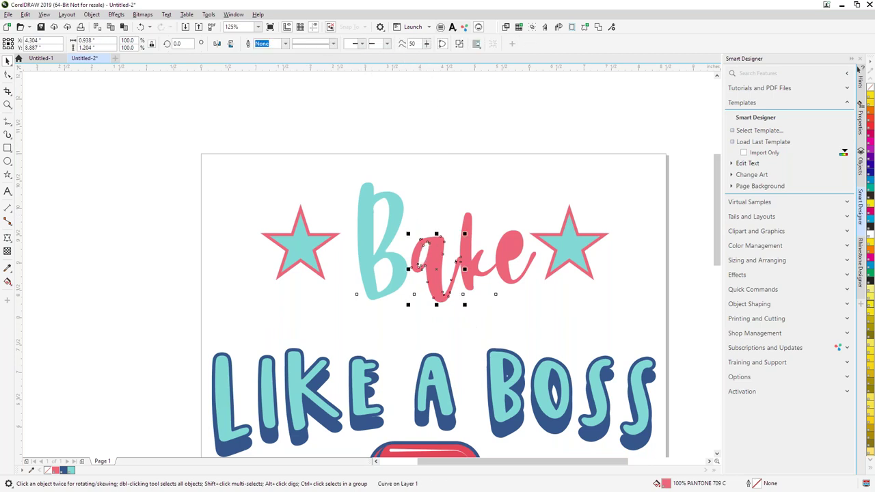
- Combine the outer shape and counter of the letter e in Bake and return the drawing to wireframe view
{"action": "left_click", "coordinate": [482, 164]}
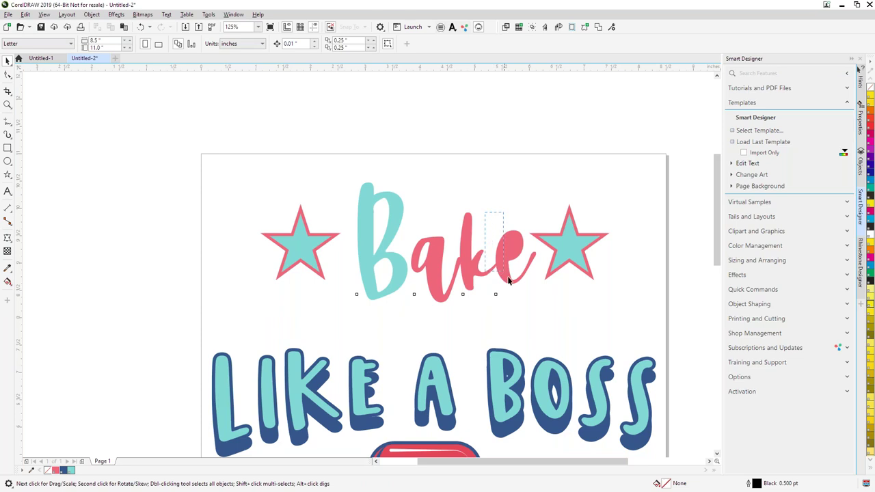
{"action": "left_click", "coordinate": [542, 309]}
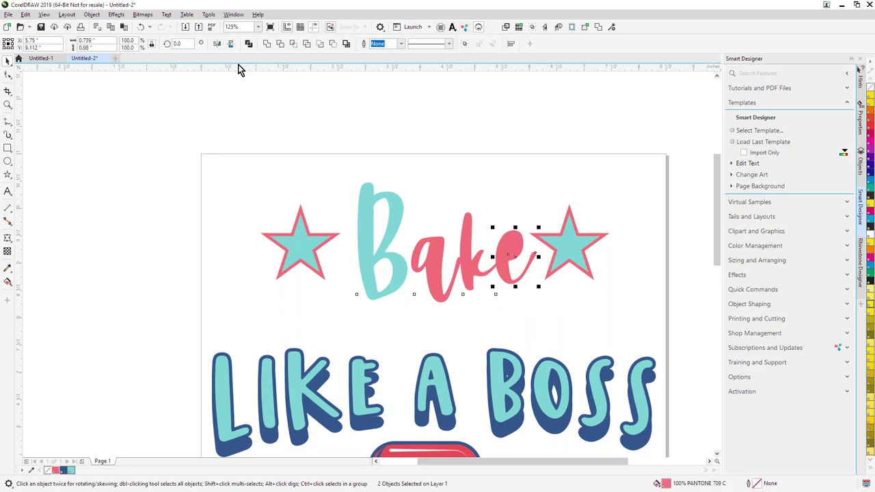
{"action": "left_click", "coordinate": [249, 44]}
{"action": "left_click", "coordinate": [44, 14]}
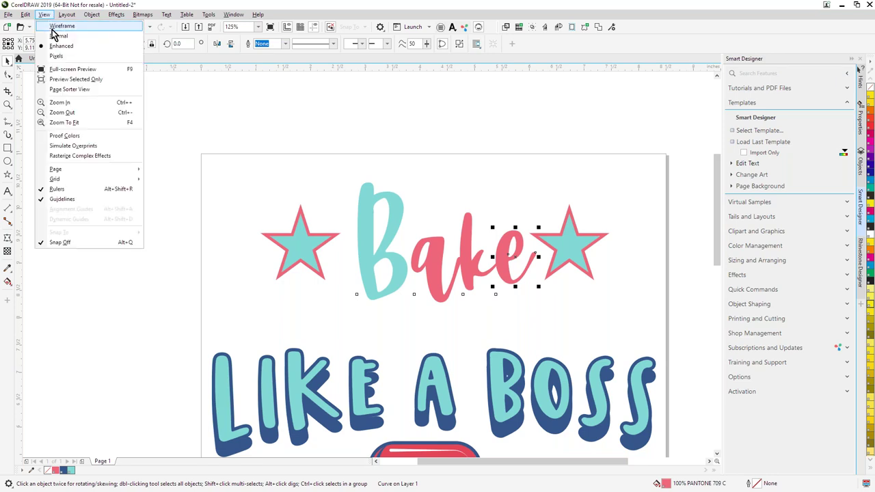
{"action": "left_click", "coordinate": [60, 26]}
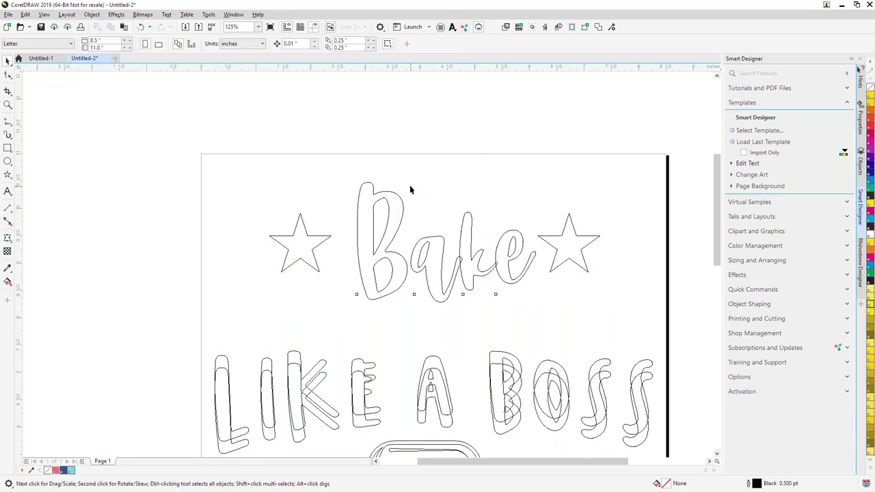
- Weld the letters a, k and e of Bake into a single curve
{"action": "left_click_drag", "start_coordinate": [440, 284], "coordinate": [547, 318]}
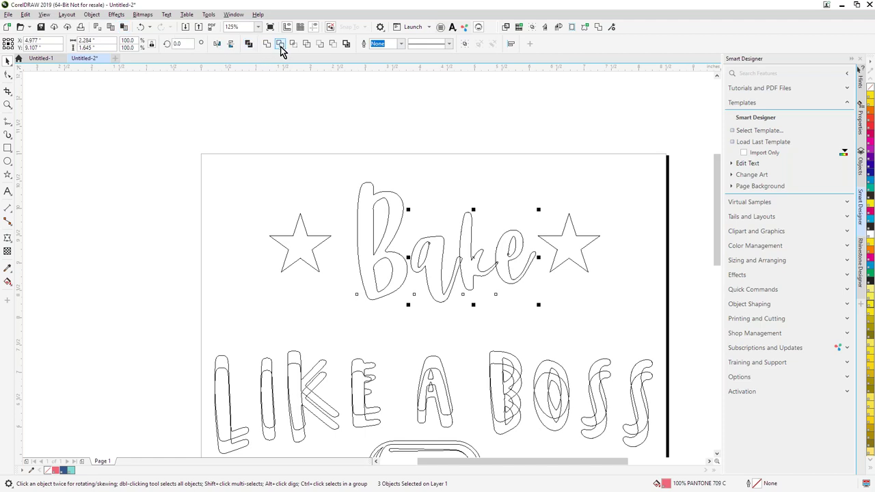
{"action": "left_click", "coordinate": [269, 45]}
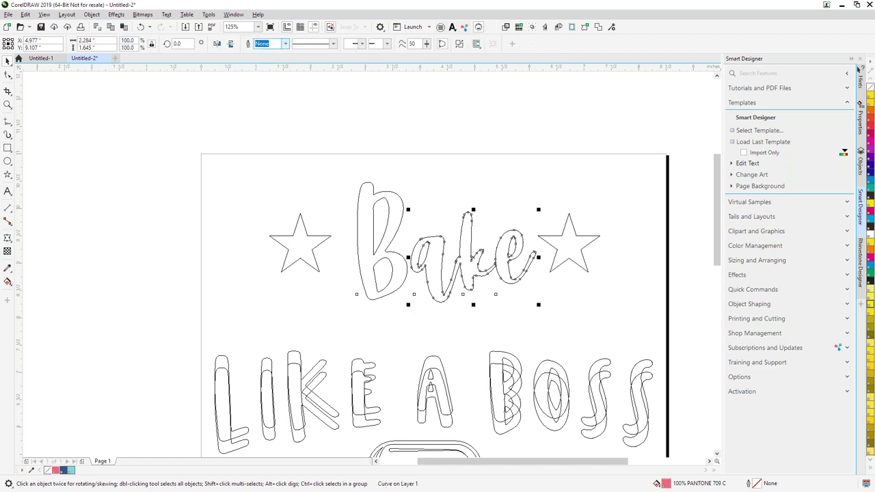
{"action": "left_click", "coordinate": [492, 131]}
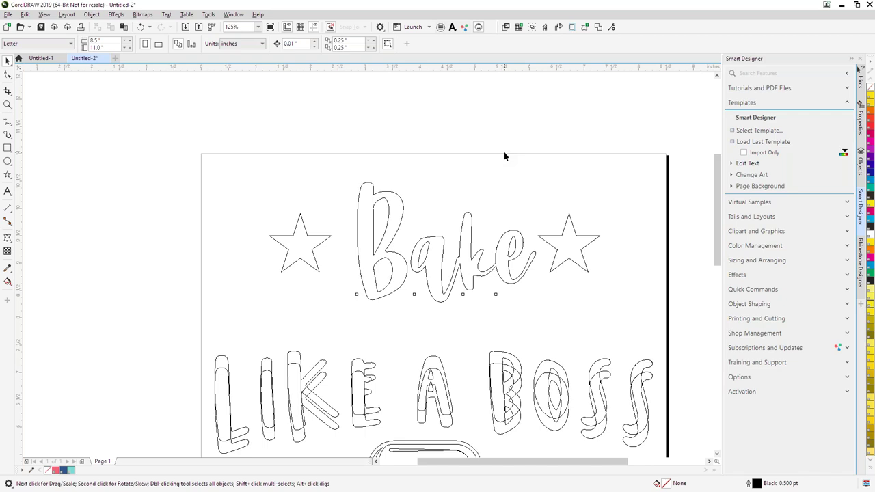
- Review the available shaping commands and switch the drawing from wireframe to Enhanced view
{"action": "left_click", "coordinate": [91, 14]}
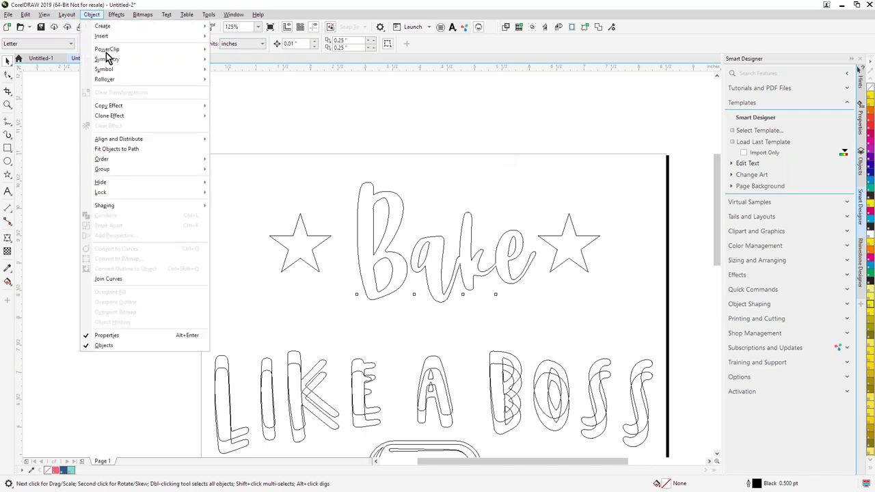
{"action": "mouse_move", "coordinate": [119, 209]}
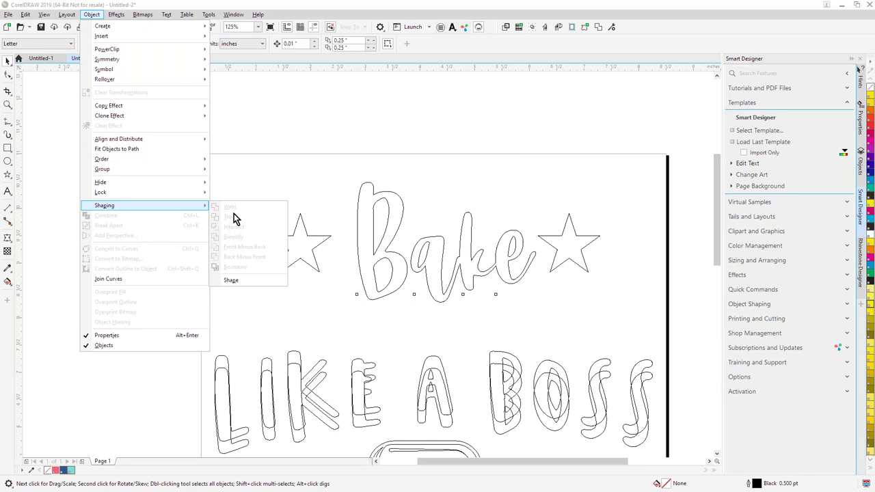
{"action": "left_click", "coordinate": [449, 189]}
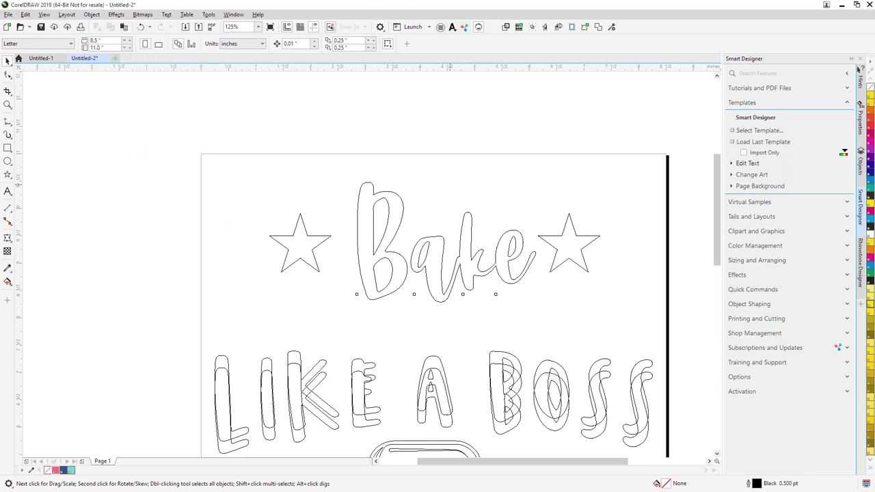
{"action": "left_click", "coordinate": [43, 14]}
{"action": "left_click", "coordinate": [61, 45]}
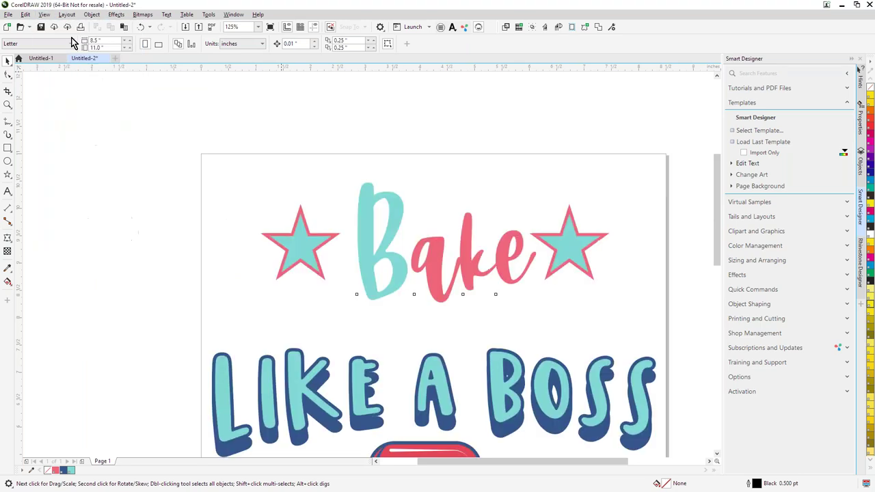
- Zoom in on the star before Bake and back out, and repeat this on the letter a
{"action": "left_click", "coordinate": [8, 104]}
{"action": "left_click_drag", "start_coordinate": [273, 201], "coordinate": [383, 298]}
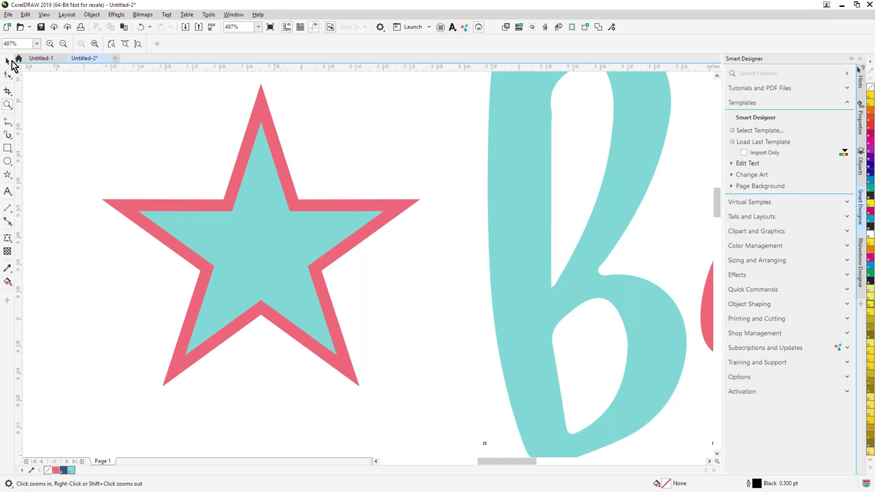
{"action": "right_click", "coordinate": [302, 231]}
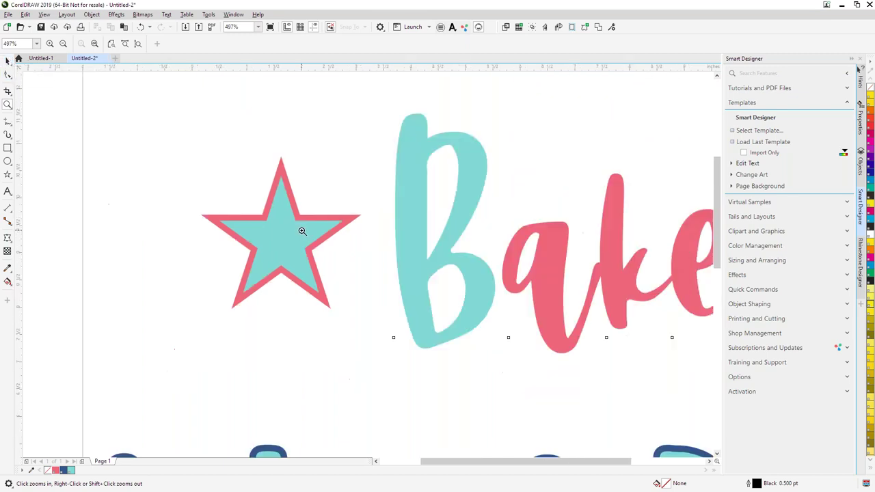
{"action": "scroll", "coordinate": [302, 231], "scroll_direction": "down", "scroll_amount": 3}
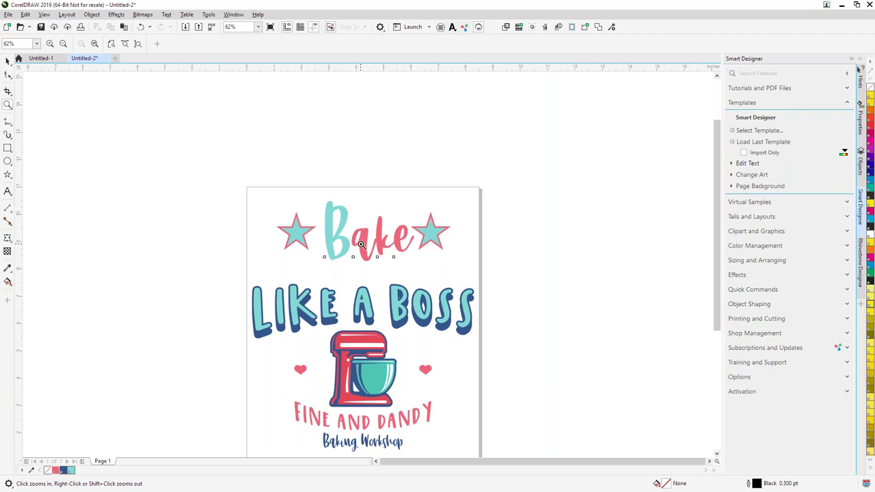
{"action": "scroll", "coordinate": [360, 244], "scroll_direction": "up", "scroll_amount": 10}
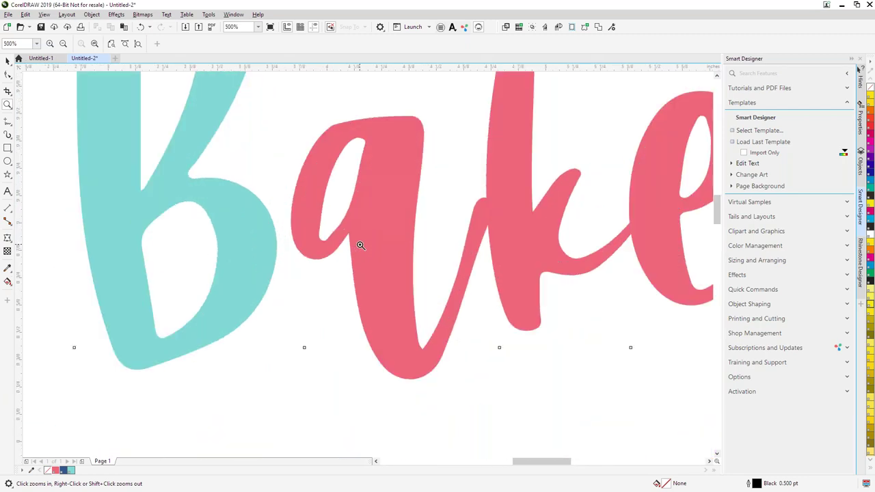
{"action": "scroll", "coordinate": [360, 245], "scroll_direction": "down", "scroll_amount": 10}
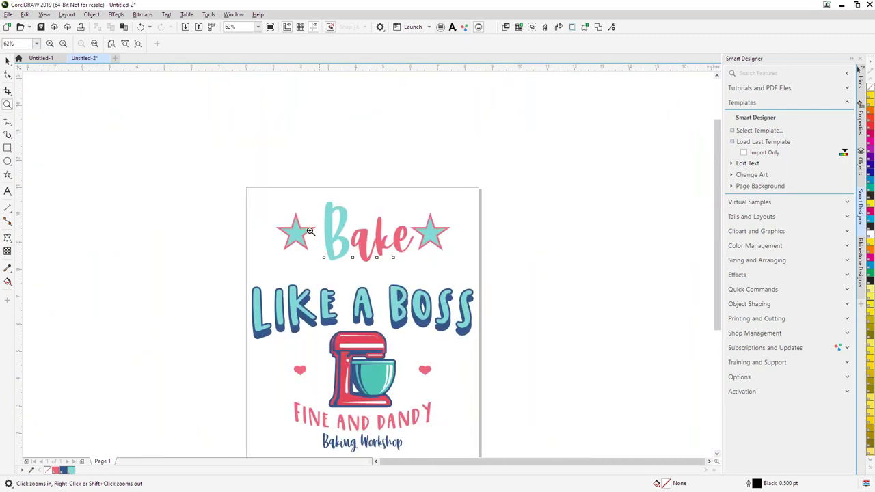
- Zoom in on the star before Bake again, zoom out to the full page, and preview the design in the navigator
{"action": "left_click_drag", "start_coordinate": [273, 200], "coordinate": [340, 258]}
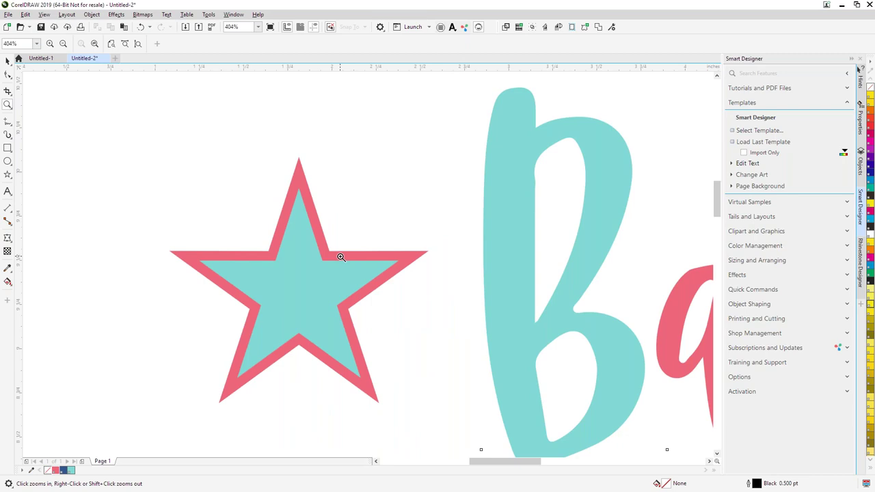
{"action": "right_click", "coordinate": [340, 258]}
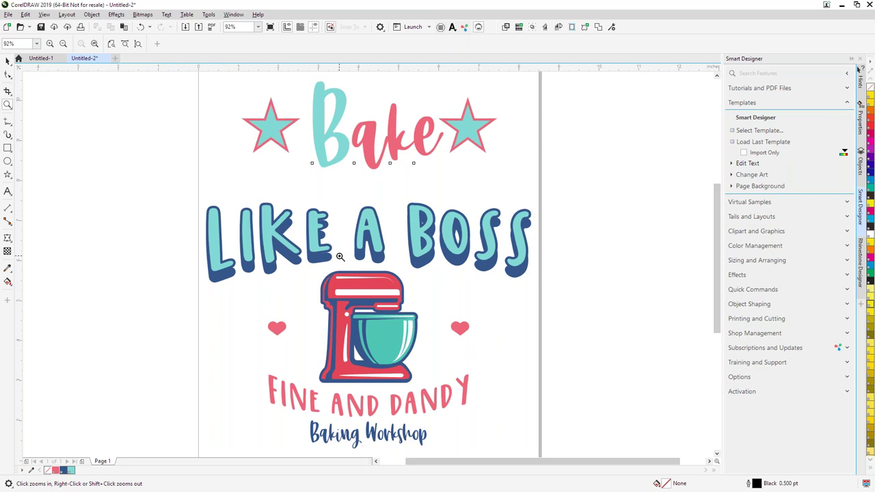
{"action": "right_click", "coordinate": [340, 256]}
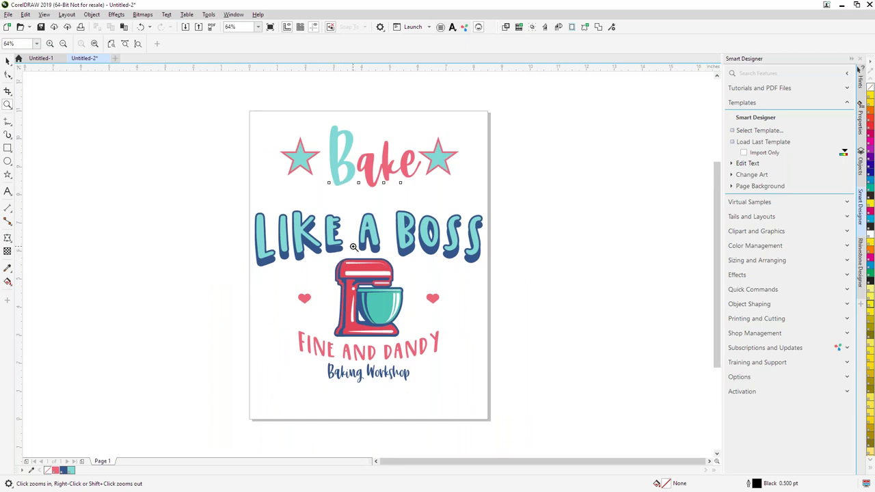
{"action": "left_click", "coordinate": [374, 250]}
{"action": "key", "text": "shift+F4"}
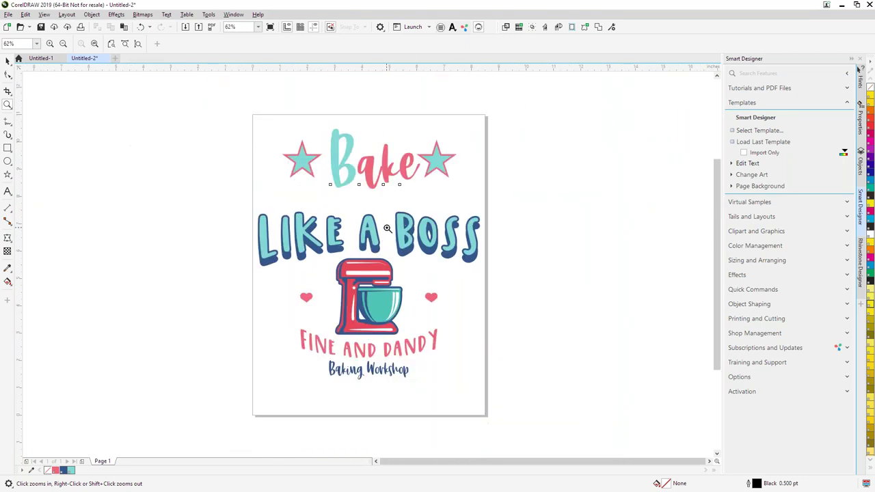
{"action": "left_click", "coordinate": [715, 462]}
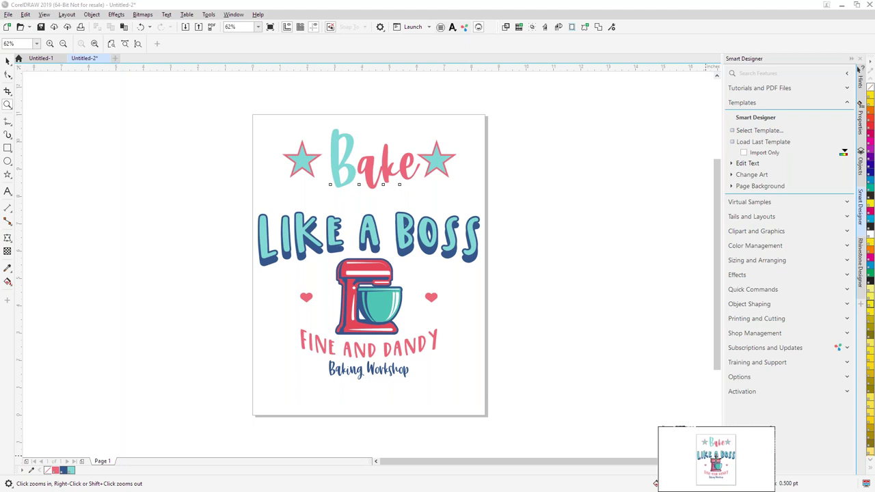
{"action": "left_click", "coordinate": [704, 442]}
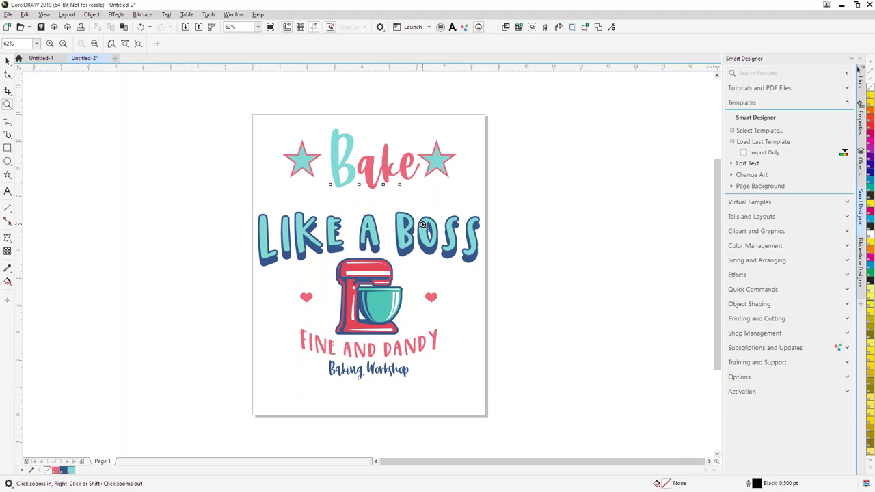
- Pan the page with the Pan tool, examine the letter O in BOSS up close, and zoom back out to the whole design
{"action": "key", "text": "h"}
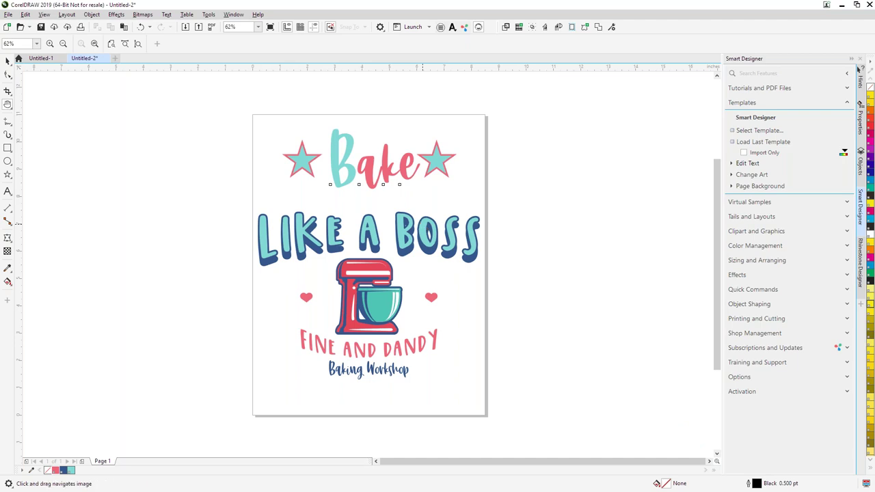
{"action": "left_click_drag", "start_coordinate": [422, 227], "coordinate": [427, 253]}
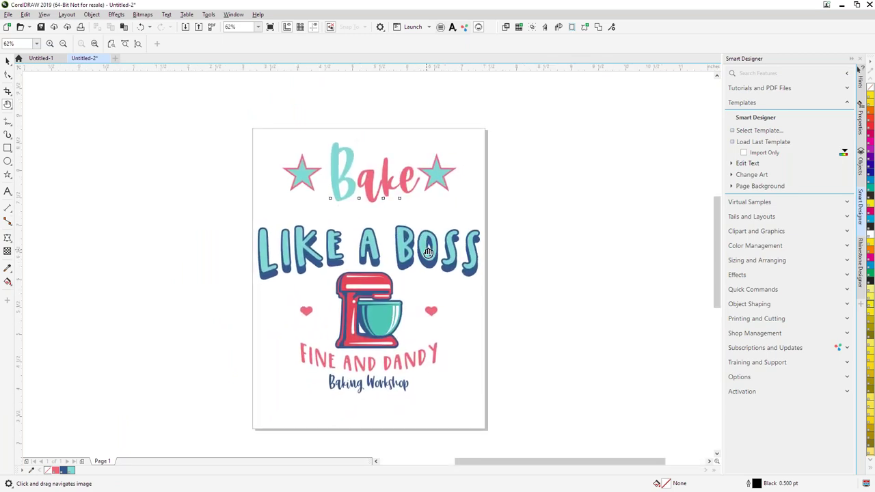
{"action": "scroll", "coordinate": [428, 253], "scroll_direction": "up", "scroll_amount": 10}
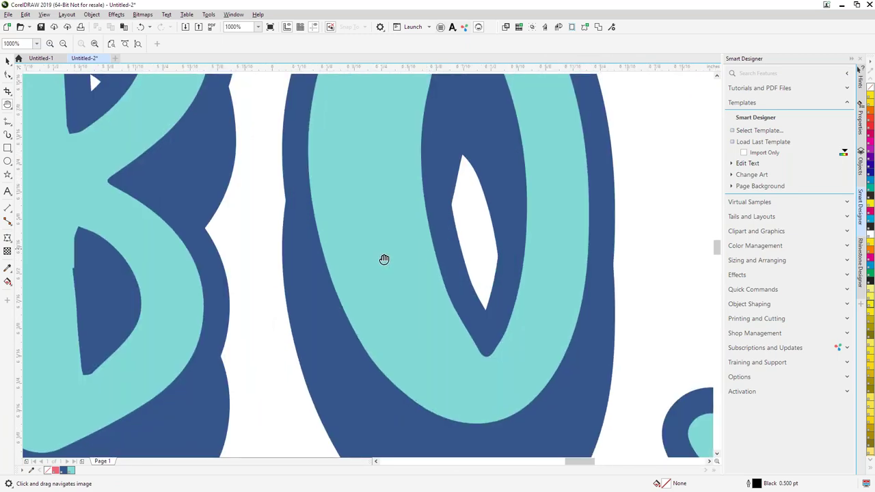
{"action": "left_click_drag", "start_coordinate": [382, 253], "coordinate": [548, 438]}
{"action": "scroll", "coordinate": [302, 257], "scroll_direction": "down", "scroll_amount": 4}
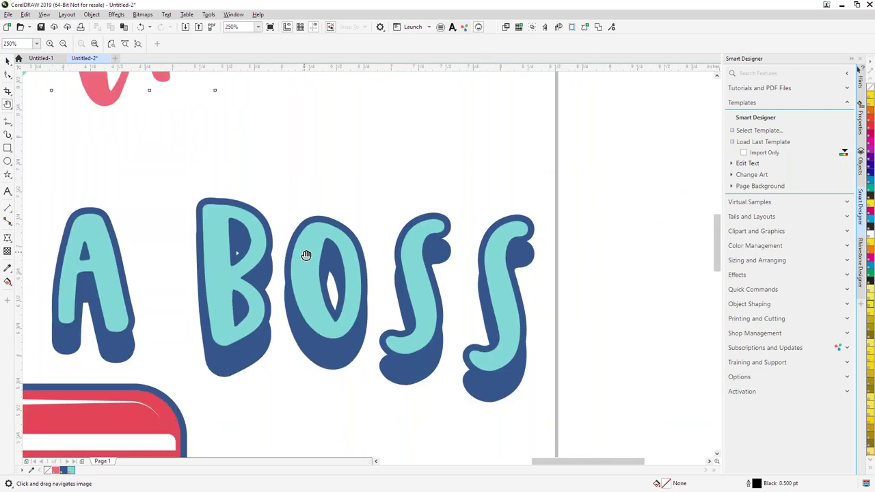
{"action": "key", "text": "z"}
{"action": "scroll", "coordinate": [306, 253], "scroll_direction": "down", "scroll_amount": 4}
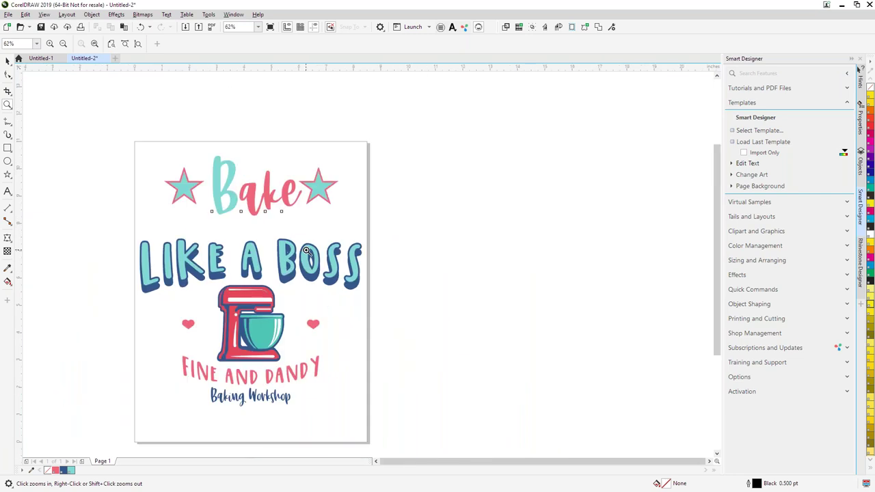
- Try moving the dark blue shadow copy of LIKE A BOSS down from the teal lettering, undoing the move
{"action": "left_click", "coordinate": [7, 60]}
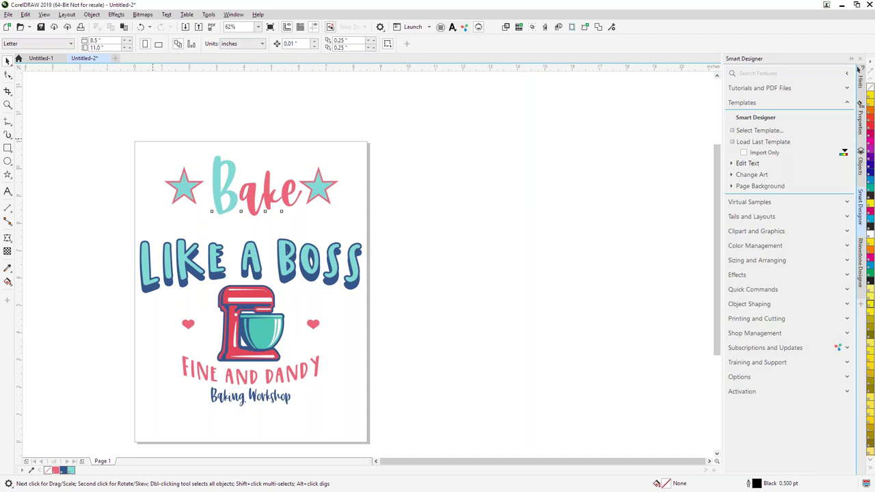
{"action": "left_click", "coordinate": [8, 104]}
{"action": "left_click_drag", "start_coordinate": [127, 231], "coordinate": [233, 320]}
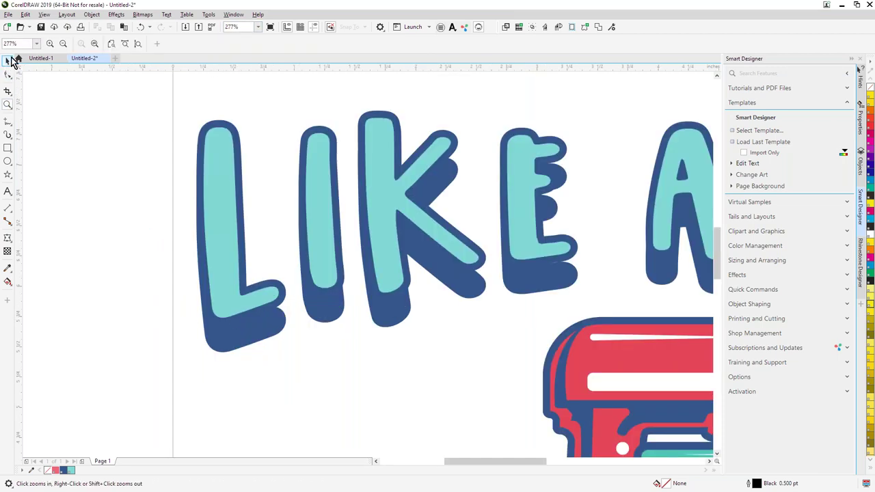
{"action": "left_click", "coordinate": [8, 61]}
{"action": "left_click", "coordinate": [217, 183]}
{"action": "left_click_drag", "start_coordinate": [219, 166], "coordinate": [219, 137]}
{"action": "key", "text": "Escape"}
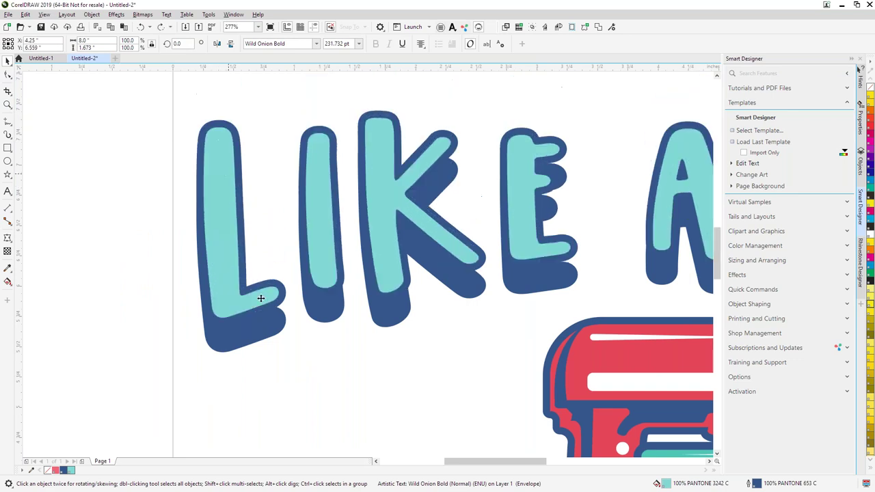
{"action": "left_click_drag", "start_coordinate": [261, 336], "coordinate": [247, 432]}
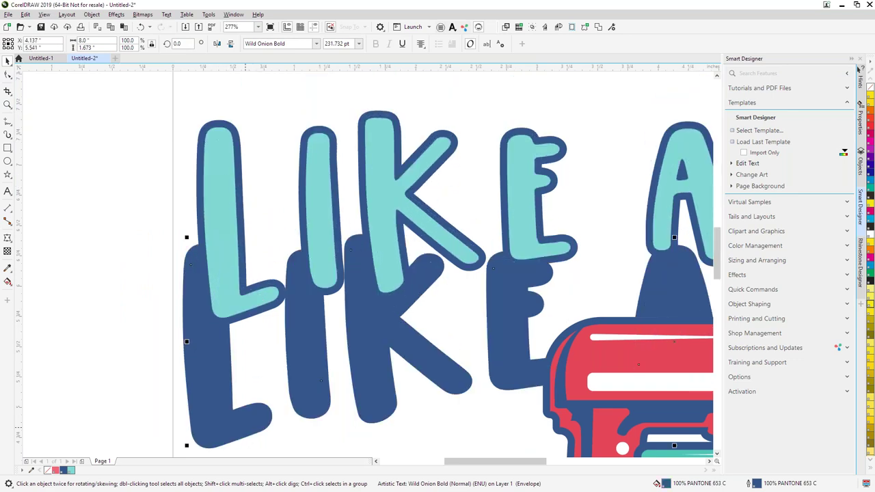
{"action": "key", "text": "ctrl+z"}
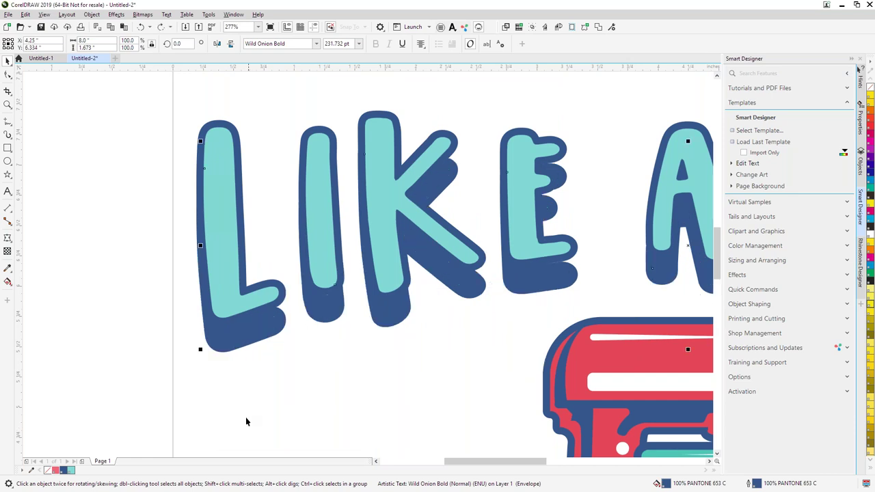
{"action": "left_click", "coordinate": [150, 350]}
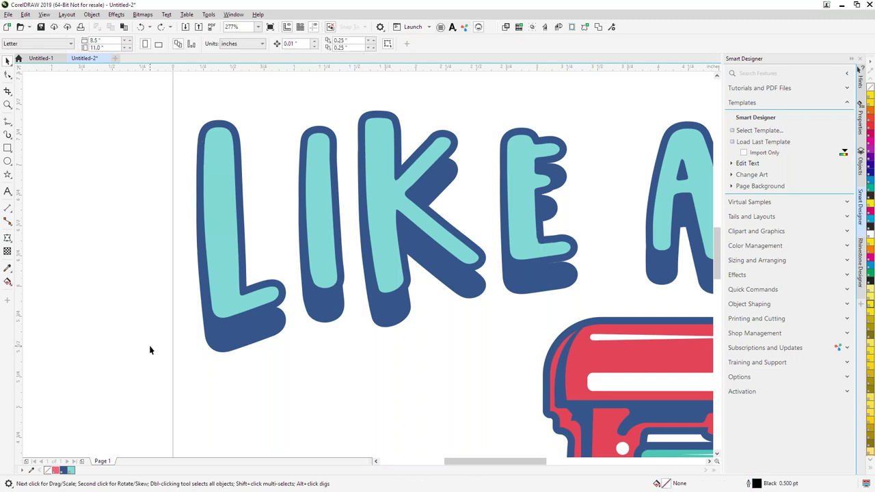
- Bring the dark blue shadow text of LIKE A BOSS to the front of the page
{"action": "left_click", "coordinate": [240, 344]}
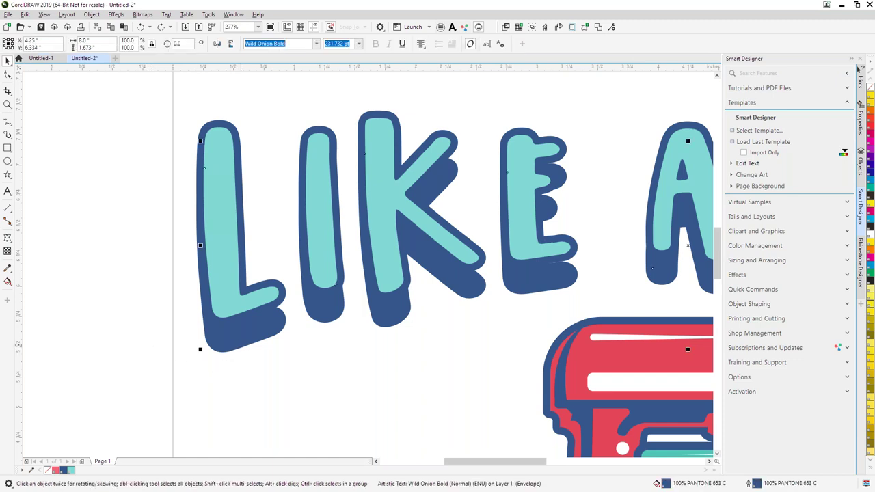
{"action": "right_click", "coordinate": [244, 339]}
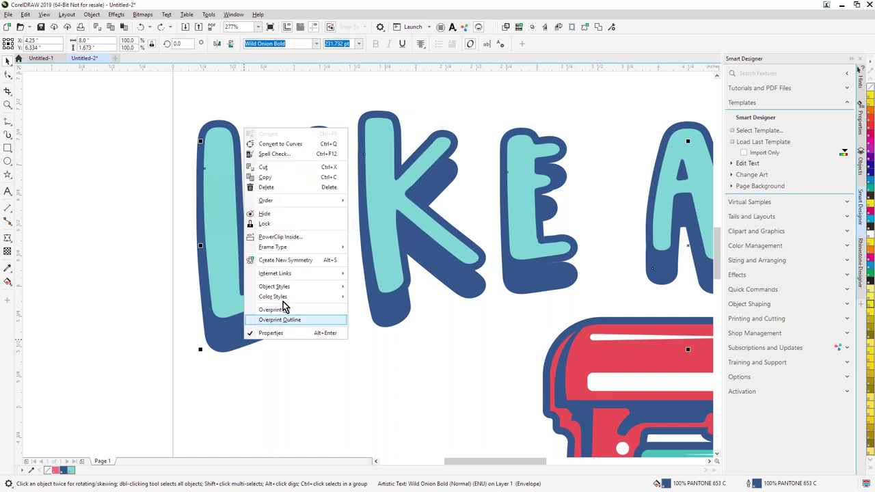
{"action": "mouse_move", "coordinate": [280, 201]}
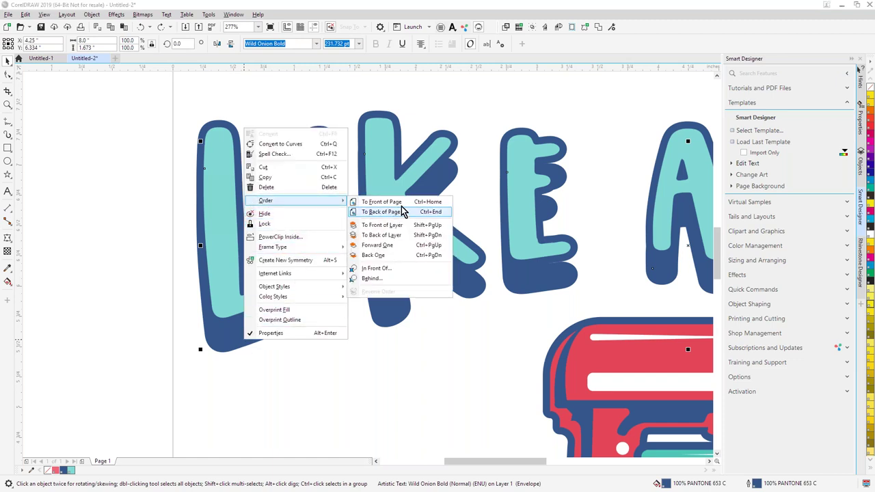
{"action": "left_click", "coordinate": [372, 201]}
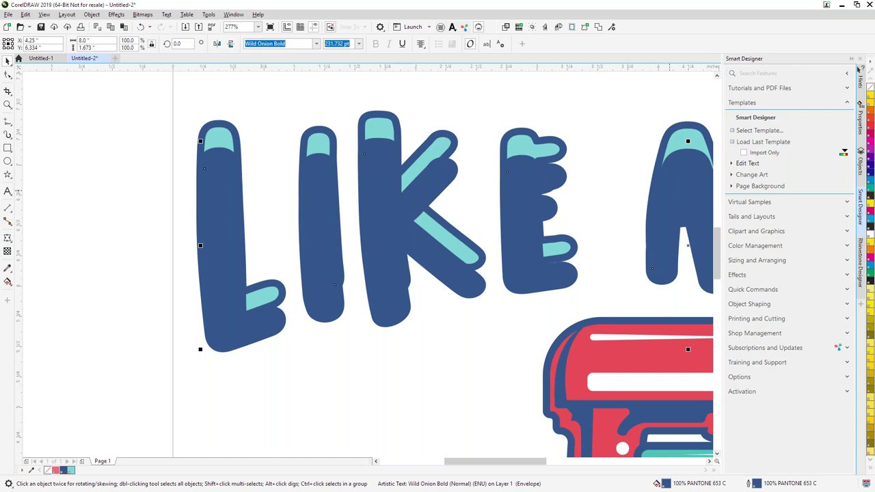
- Restack the dark blue LIKE A BOSS shadow text behind the teal lettering by moving it into the group at the bottom of Layer 1
{"action": "left_click", "coordinate": [860, 164]}
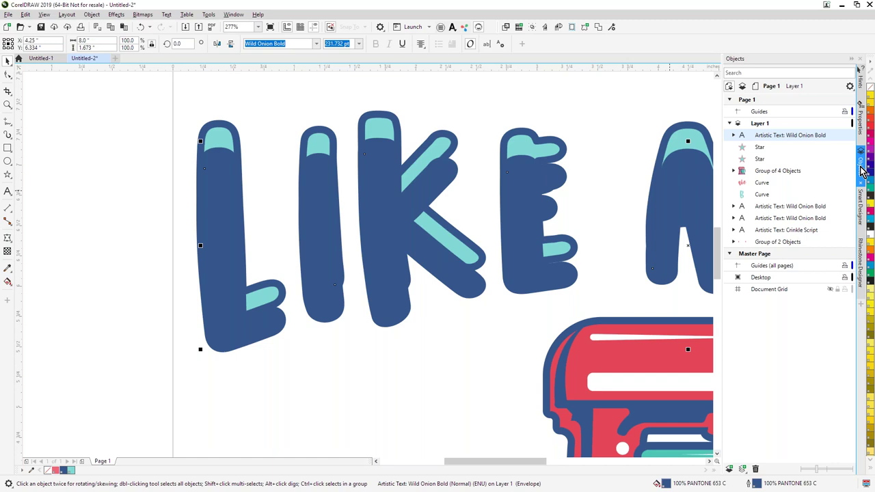
{"action": "left_click", "coordinate": [239, 20]}
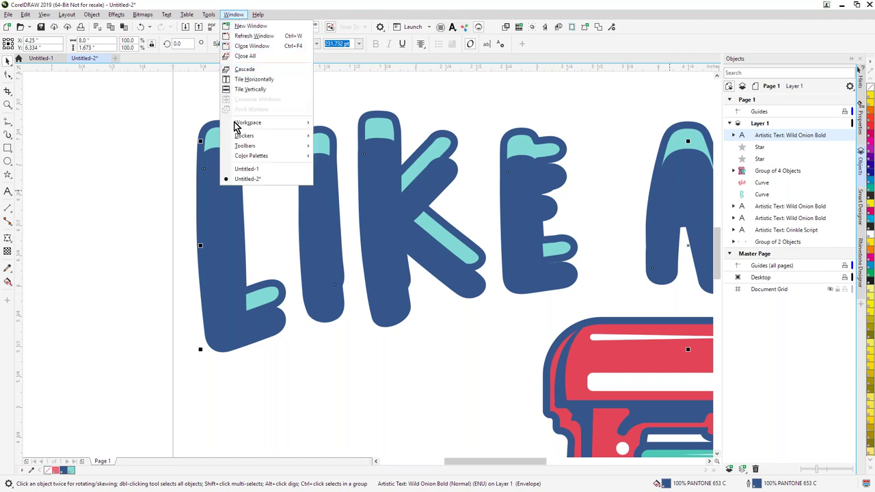
{"action": "mouse_move", "coordinate": [246, 137]}
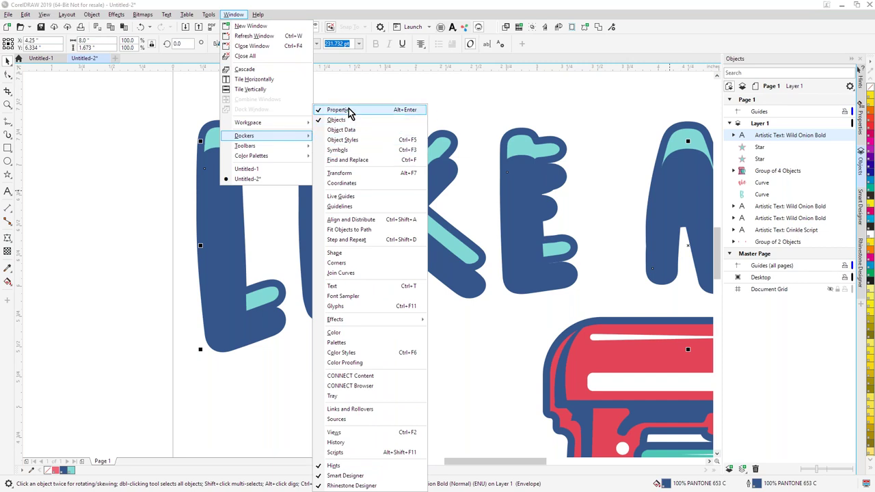
{"action": "left_click", "coordinate": [390, 86]}
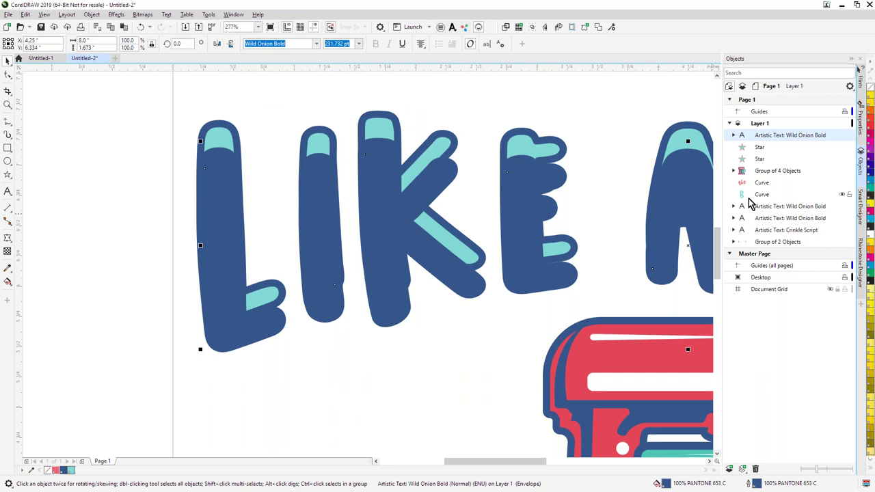
{"action": "left_click_drag", "start_coordinate": [744, 136], "coordinate": [762, 244]}
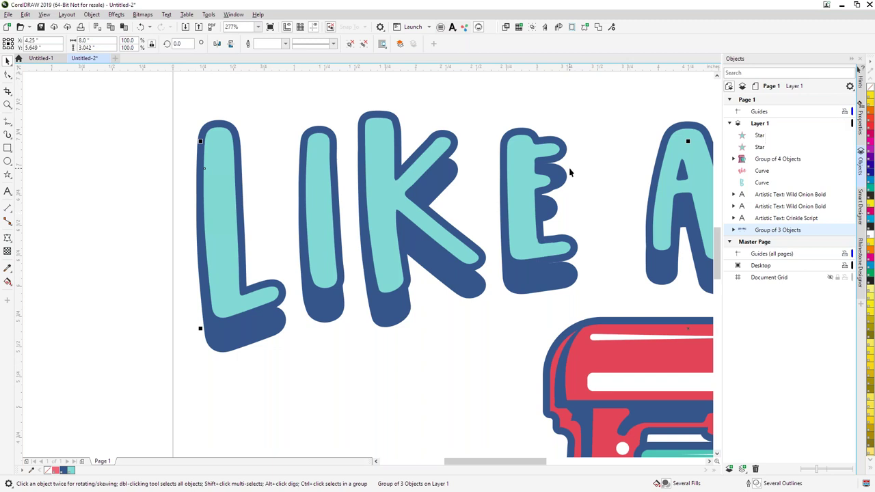
{"action": "key", "text": "F4"}
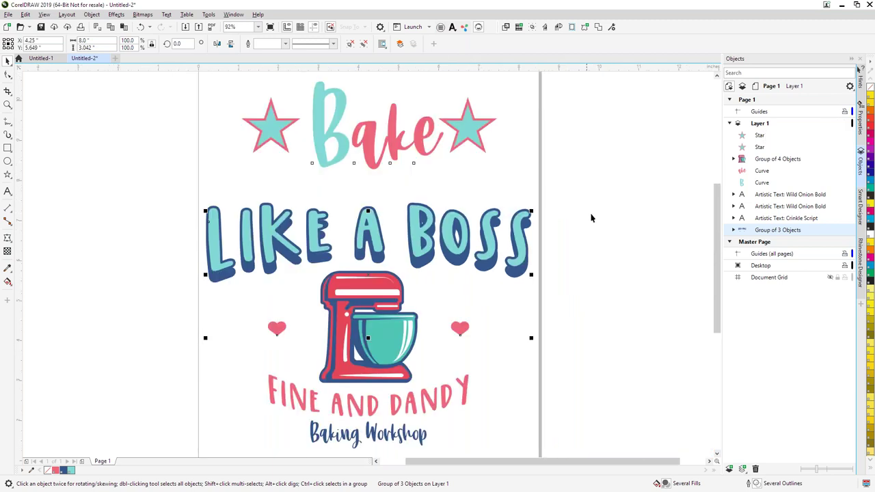
{"action": "left_click", "coordinate": [600, 228]}
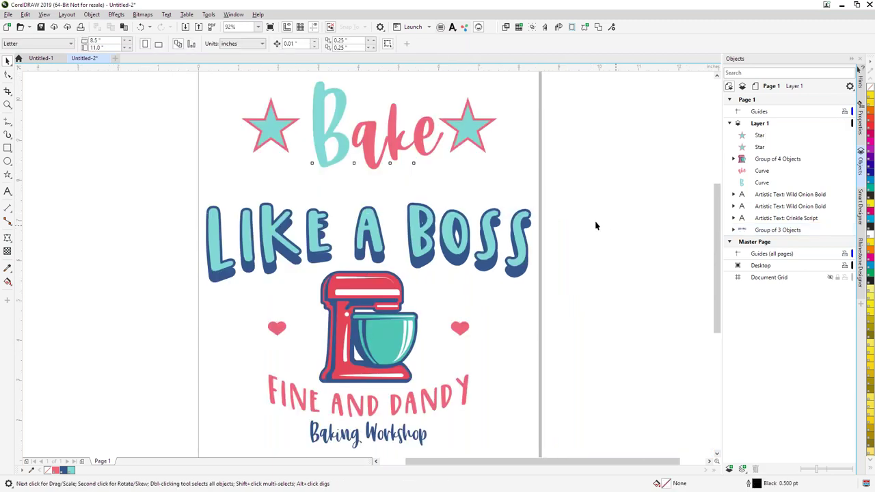
- Try overlapping the pink ake with the B of Bake and trimming the B with it, undoing the trim and the moves
{"action": "left_click", "coordinate": [369, 151]}
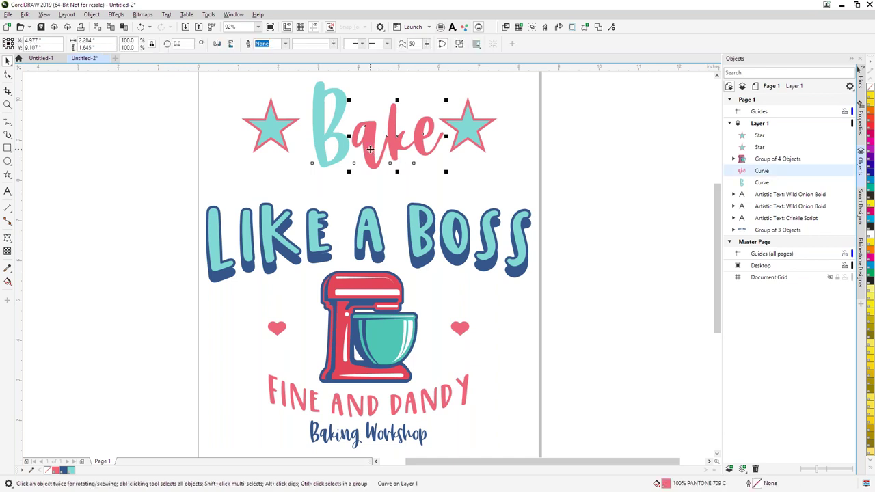
{"action": "left_click_drag", "start_coordinate": [369, 149], "coordinate": [364, 149]}
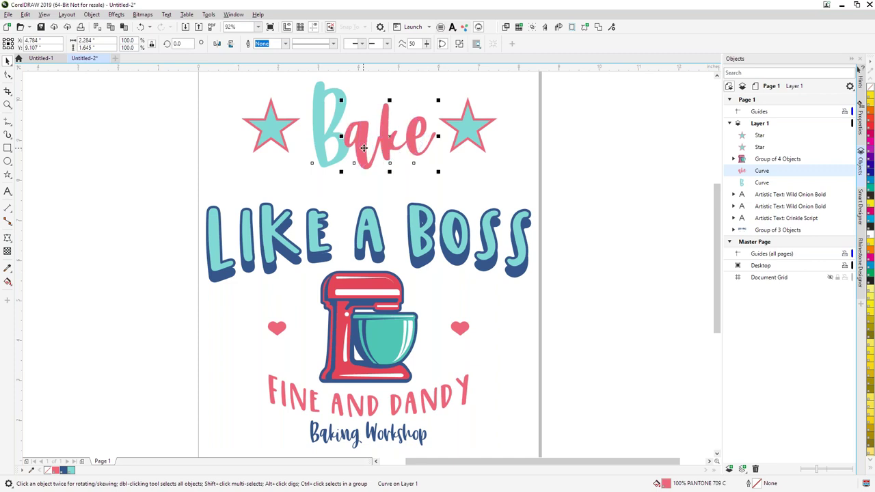
{"action": "left_click", "coordinate": [333, 167], "text": "shift"}
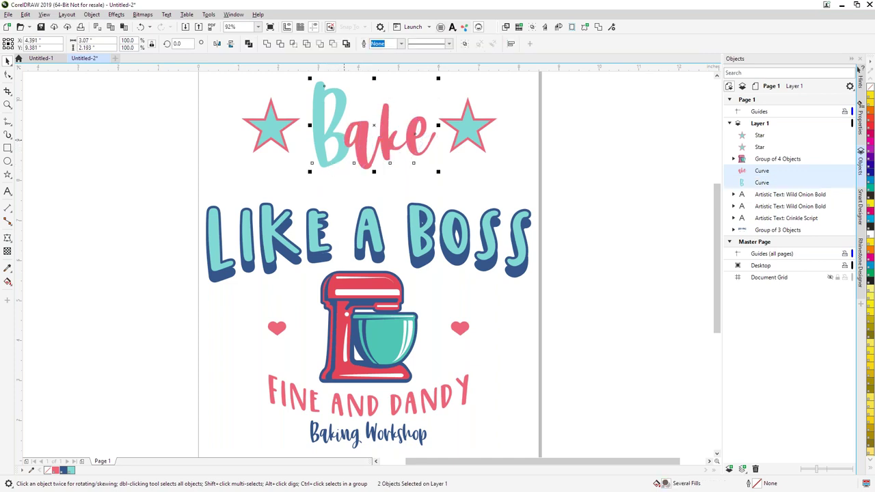
{"action": "left_click", "coordinate": [280, 46]}
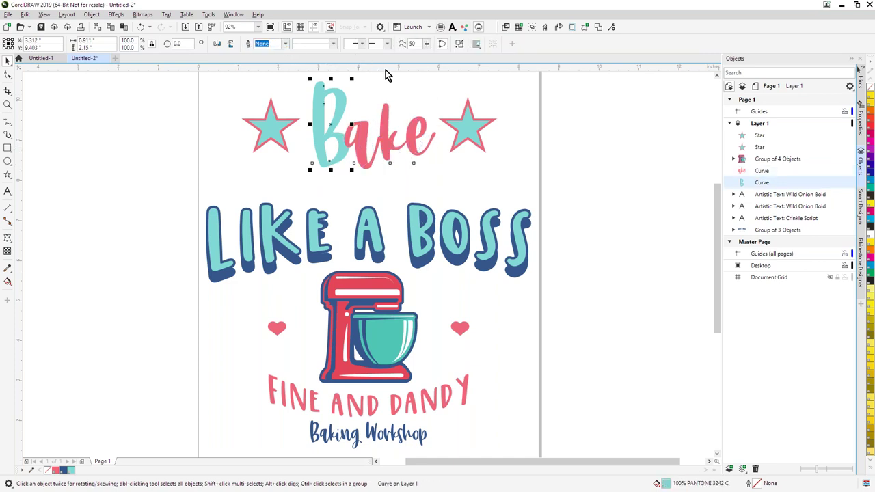
{"action": "left_click_drag", "start_coordinate": [386, 102], "coordinate": [413, 109]}
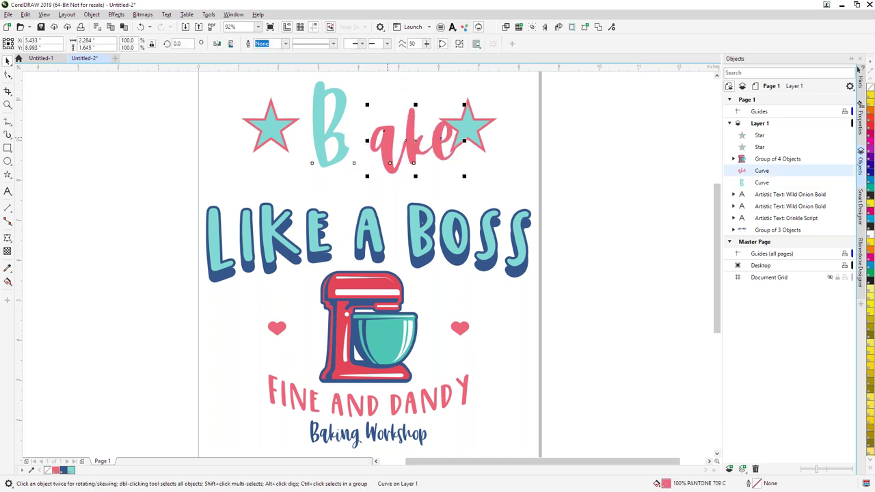
{"action": "key", "text": "ctrl+z"}
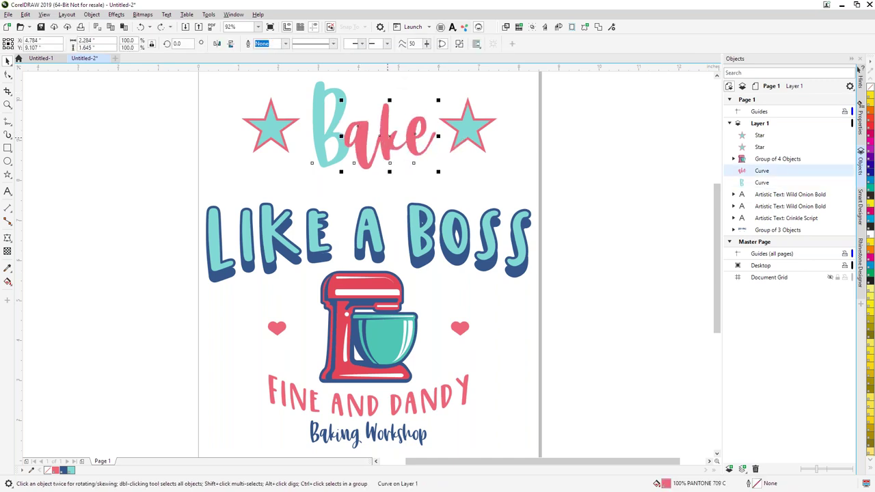
{"action": "key", "text": "ctrl+z"}
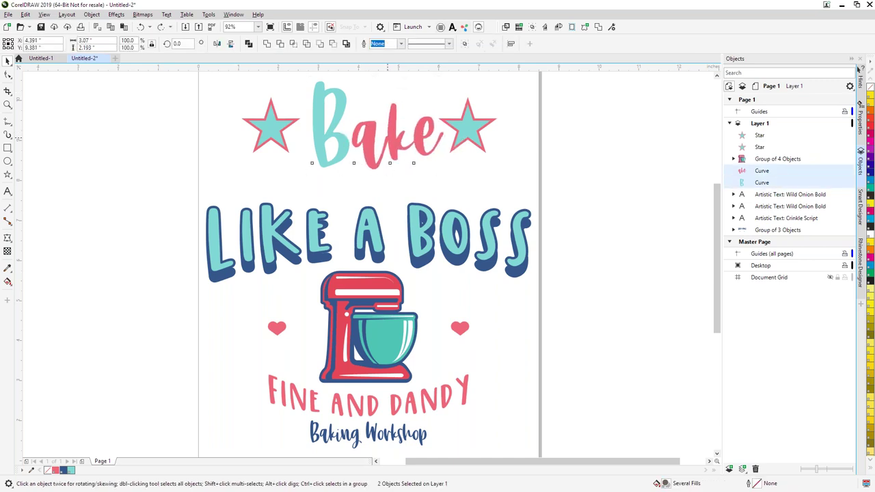
{"action": "left_click", "coordinate": [567, 188]}
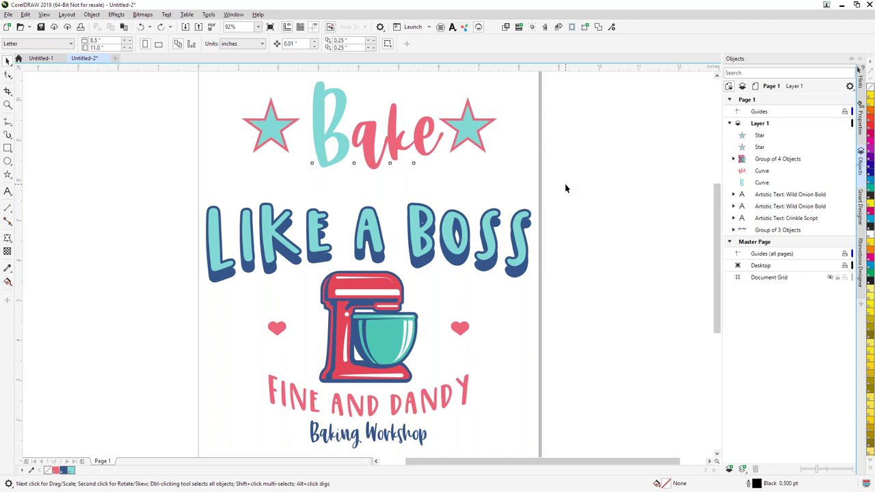
- Examine the star before Bake up close in Wireframe view
{"action": "left_click", "coordinate": [8, 105]}
{"action": "left_click_drag", "start_coordinate": [243, 100], "coordinate": [310, 173]}
{"action": "left_click", "coordinate": [44, 14]}
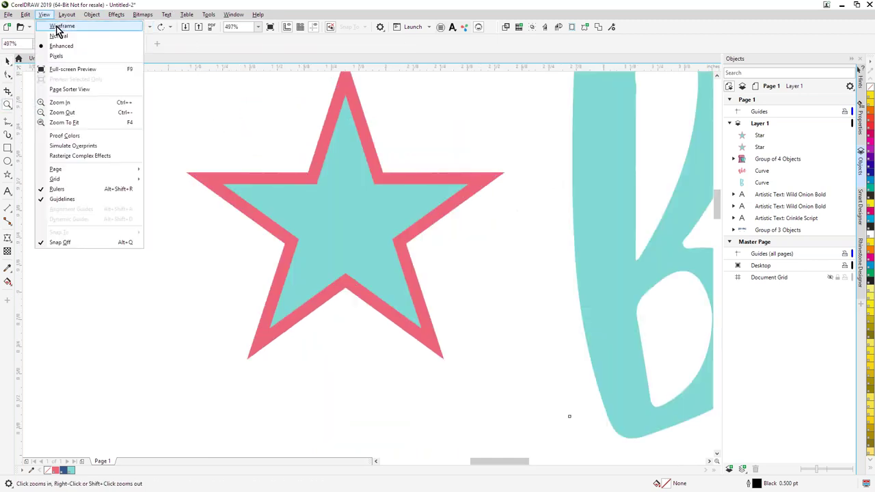
{"action": "left_click", "coordinate": [58, 28]}
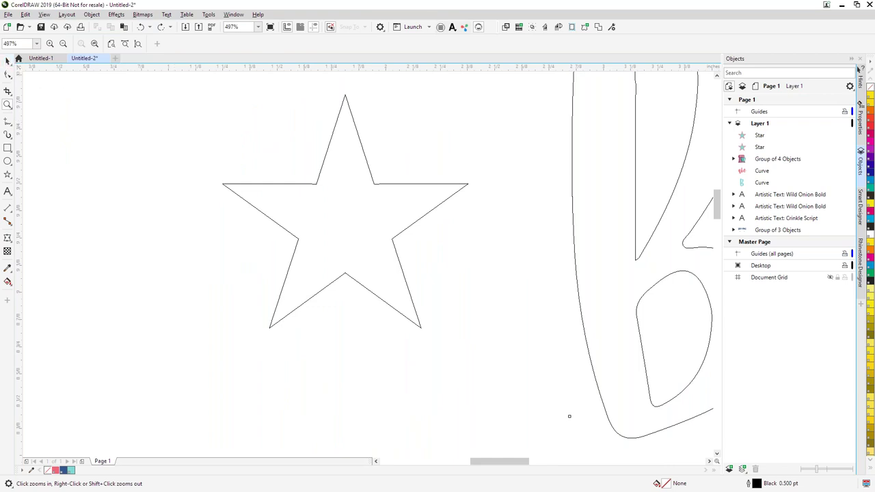
- Convert the outline of the star before Bake to a separate object and return to Enhanced view
{"action": "left_click", "coordinate": [8, 61]}
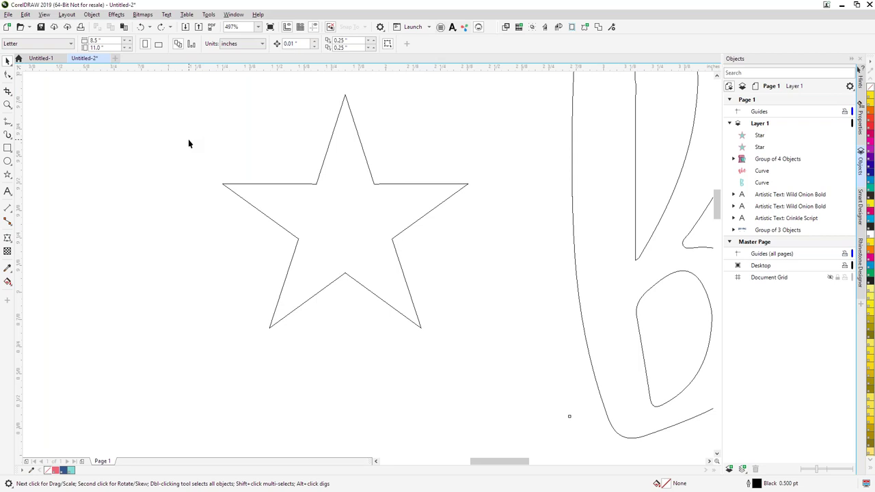
{"action": "left_click", "coordinate": [314, 185]}
{"action": "left_click", "coordinate": [92, 14]}
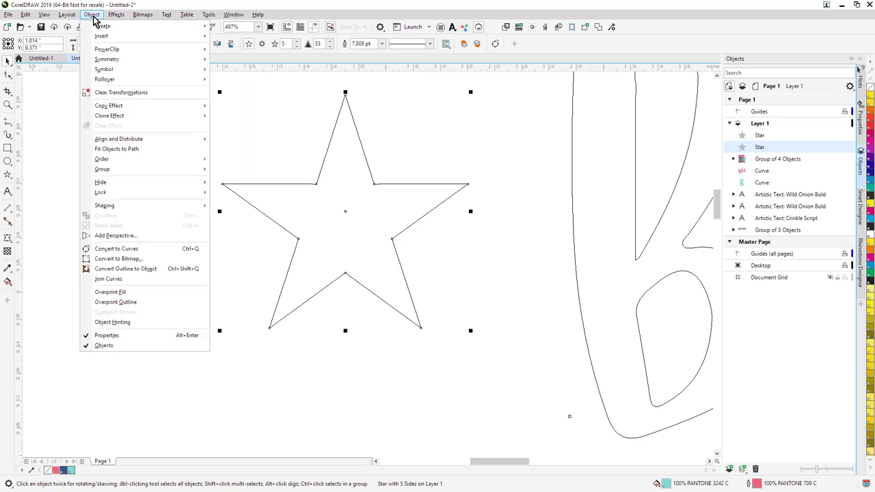
{"action": "left_click", "coordinate": [146, 271]}
{"action": "left_click", "coordinate": [216, 214]}
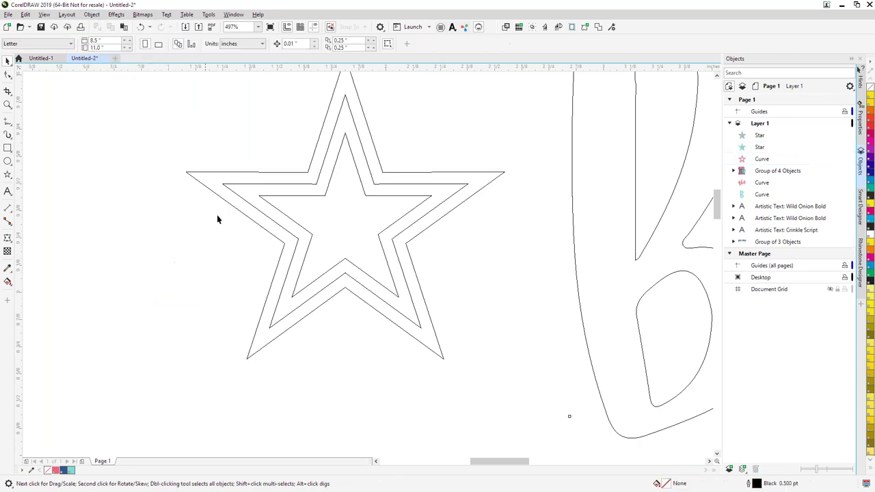
{"action": "left_click", "coordinate": [44, 14]}
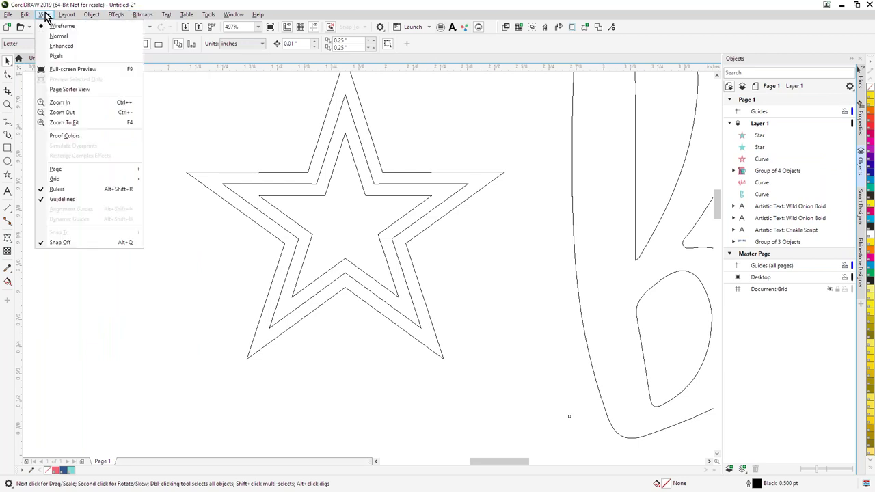
{"action": "left_click", "coordinate": [63, 47]}
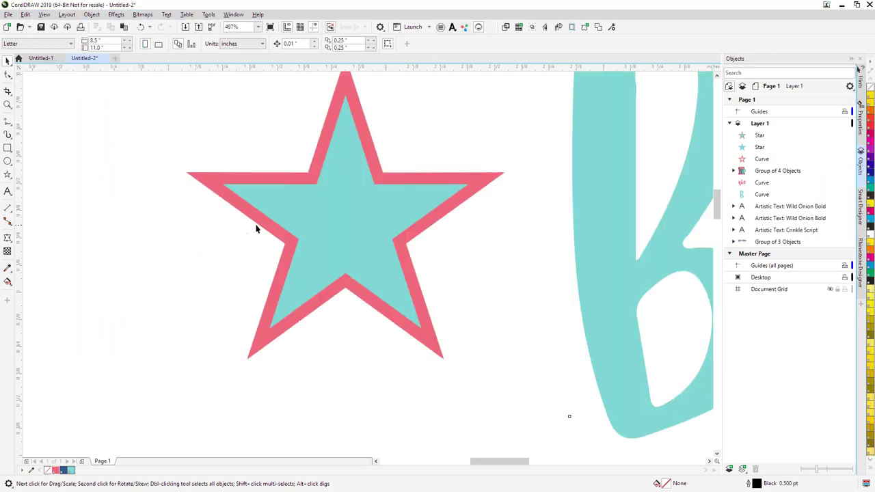
- Try moving the pink star outline and the teal star apart, undoing each move
{"action": "left_click_drag", "start_coordinate": [256, 235], "coordinate": [189, 296]}
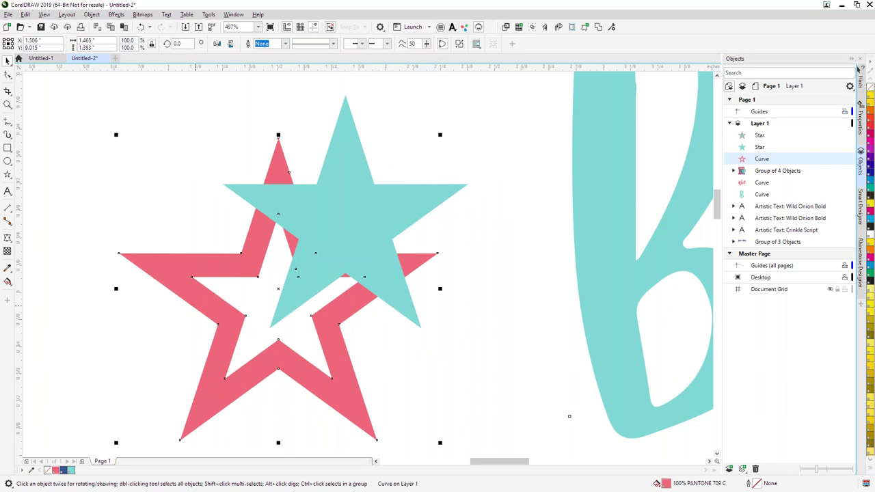
{"action": "key", "text": "ctrl+z"}
{"action": "left_click_drag", "start_coordinate": [353, 189], "coordinate": [414, 213]}
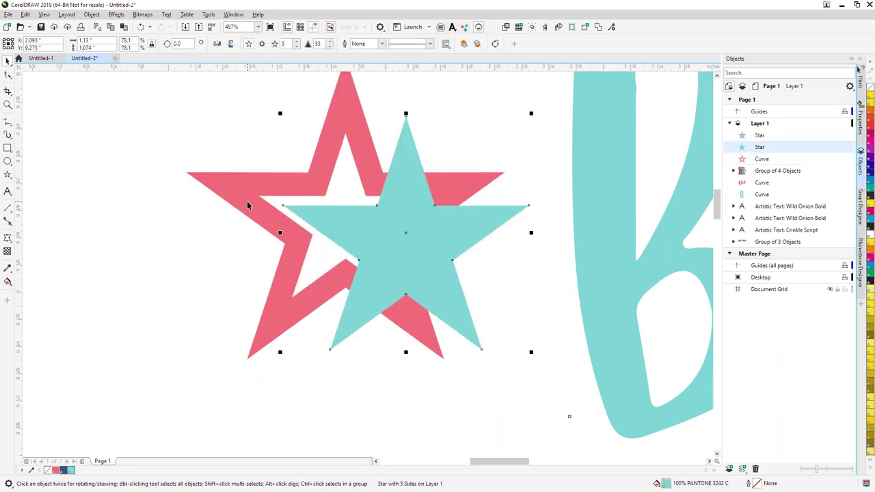
{"action": "key", "text": "ctrl+z"}
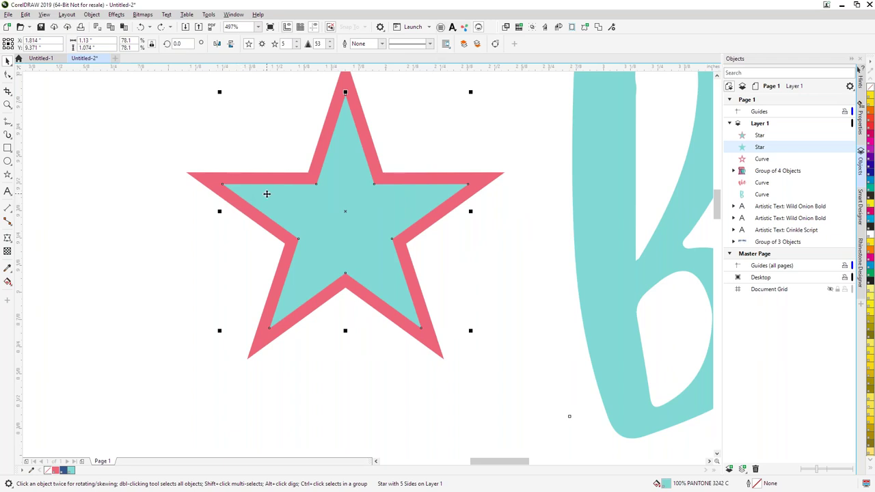
{"action": "left_click", "coordinate": [244, 134]}
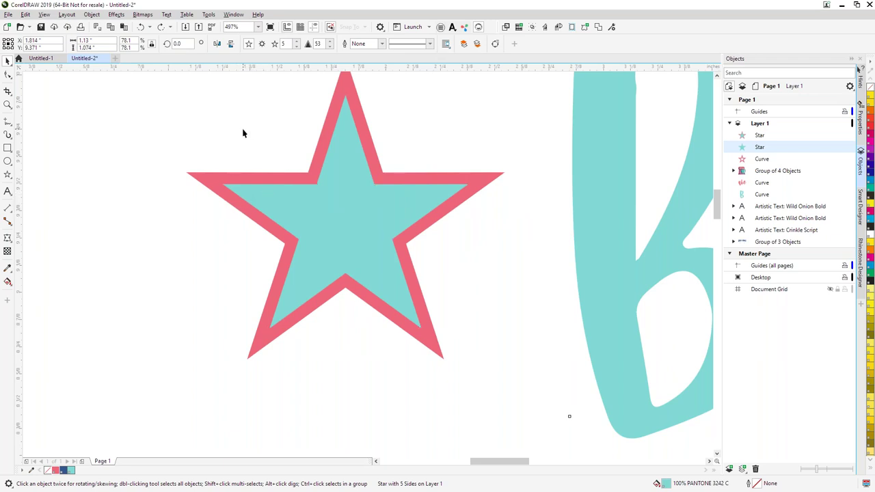
- Cut the teal star and turn the pink outline into a solid star by breaking the curve apart and deleting its inner piece
{"action": "left_click", "coordinate": [285, 202]}
{"action": "key", "text": "Delete"}
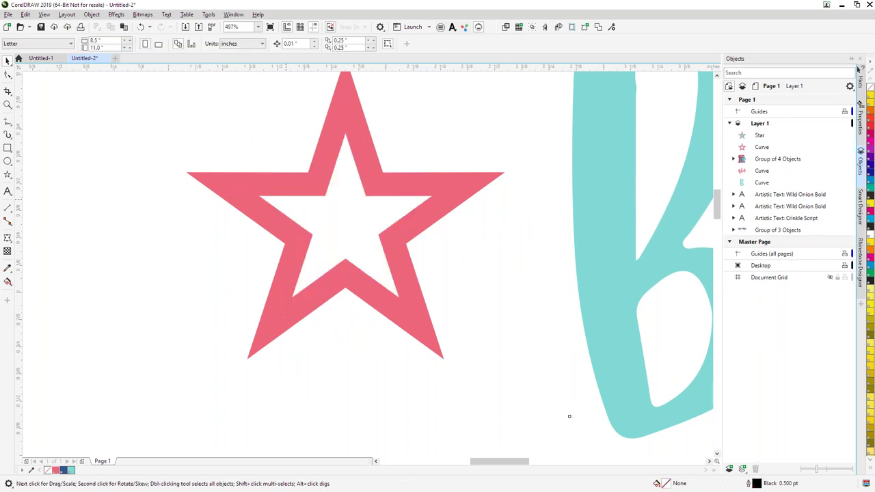
{"action": "left_click", "coordinate": [293, 183]}
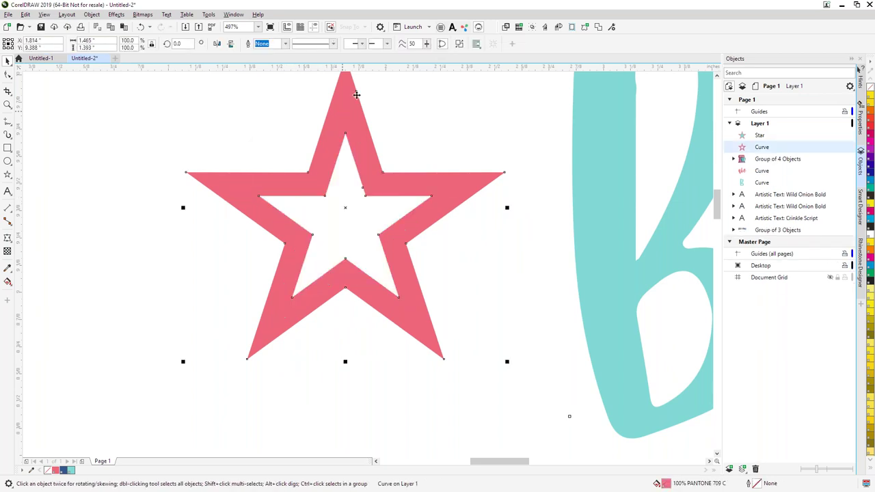
{"action": "left_click", "coordinate": [459, 45]}
{"action": "left_click_drag", "start_coordinate": [190, 89], "coordinate": [498, 318]}
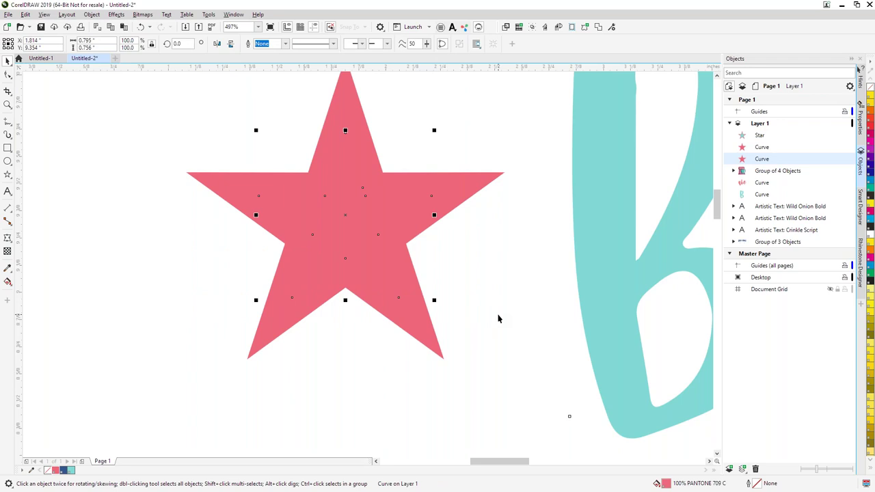
{"action": "key", "text": "Delete"}
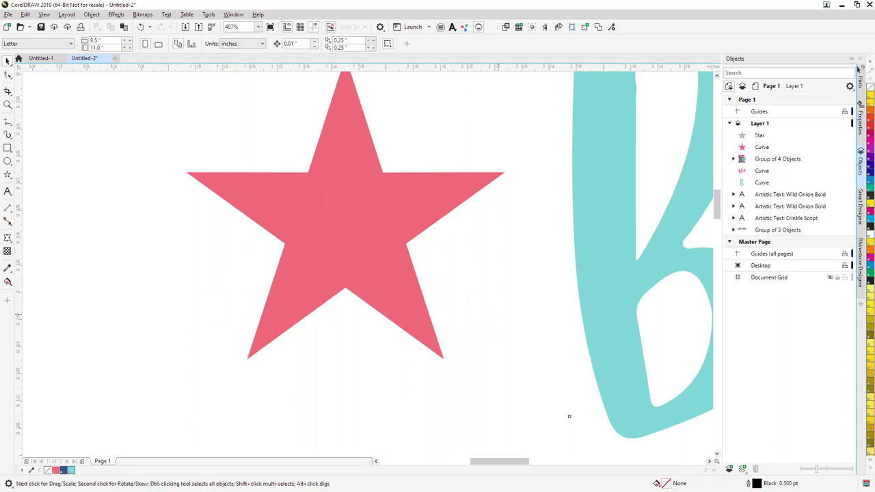
- Paste the teal star back over the solid pink star and try moving it aside, undoing the move
{"action": "key", "text": "ctrl+v"}
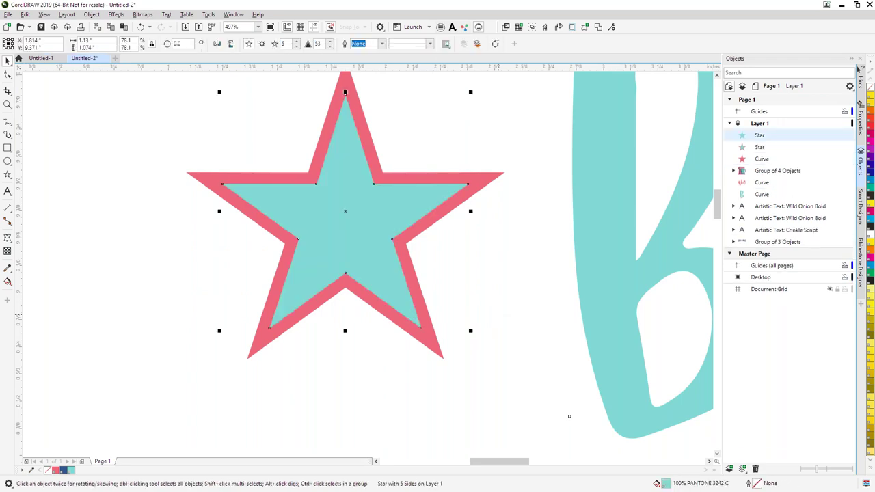
{"action": "left_click_drag", "start_coordinate": [350, 215], "coordinate": [190, 254]}
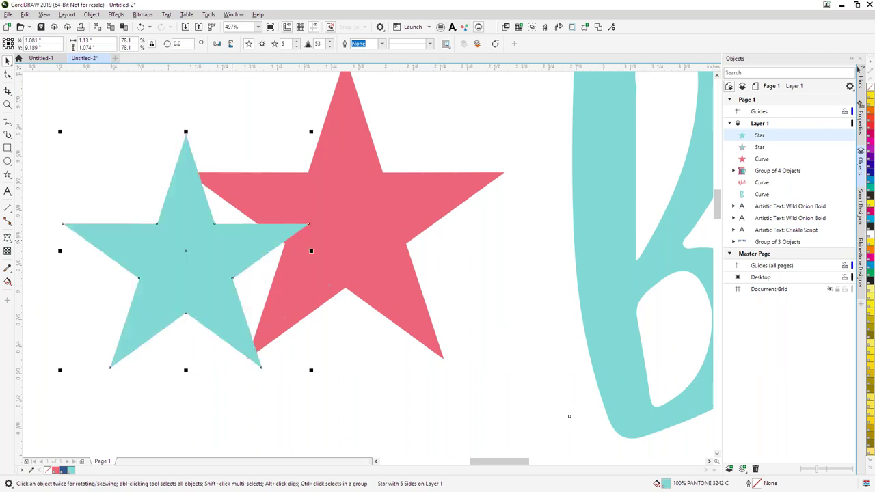
{"action": "left_click", "coordinate": [373, 234], "text": "shift"}
{"action": "key", "text": "c"}
{"action": "key", "text": "e"}
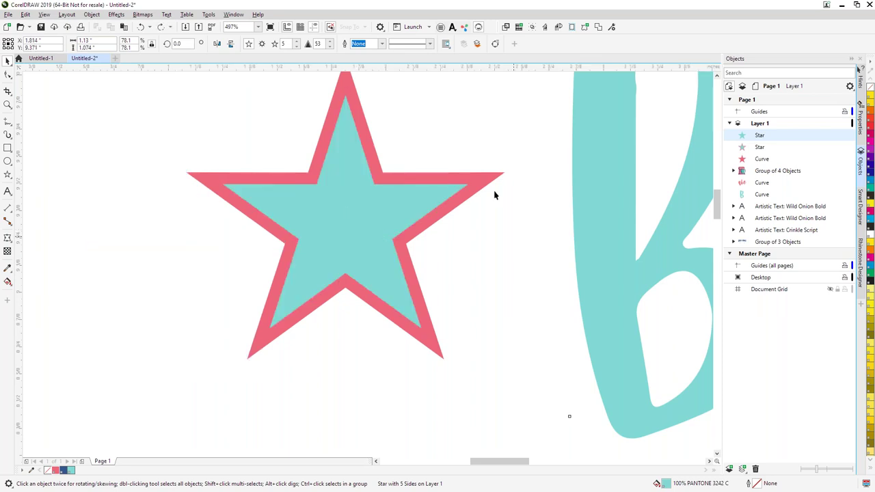
- Delete the solid pink star behind the teal star
{"action": "left_click", "coordinate": [494, 193]}
{"action": "left_click", "coordinate": [494, 182]}
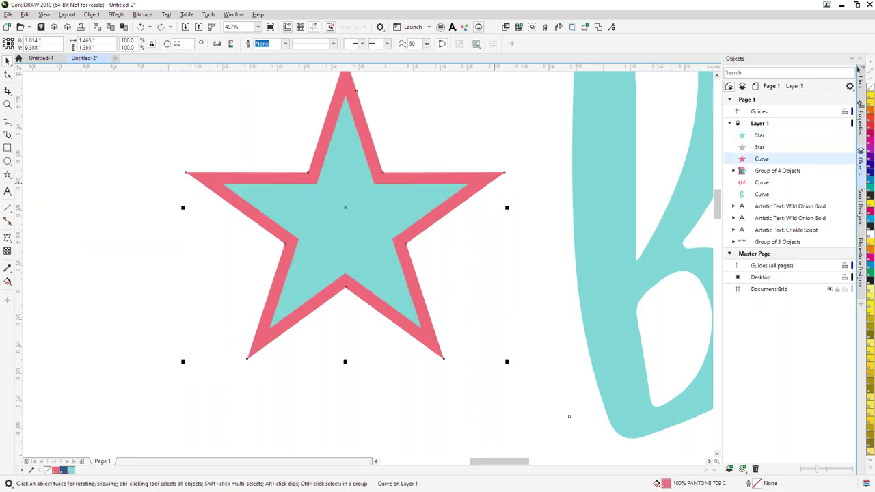
{"action": "key", "text": "Delete"}
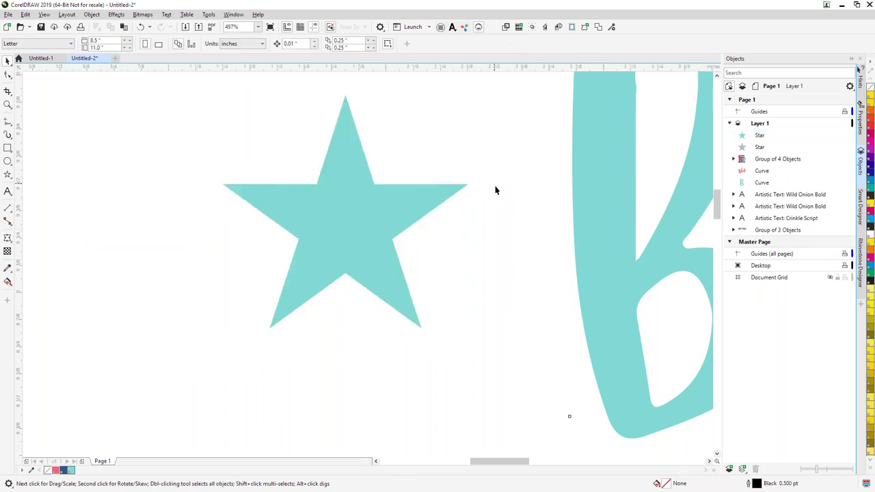
- Start a contour on the teal star and set its fill to PANTONE Violet C from the PANTONE solid coated palette
{"action": "left_click", "coordinate": [419, 212]}
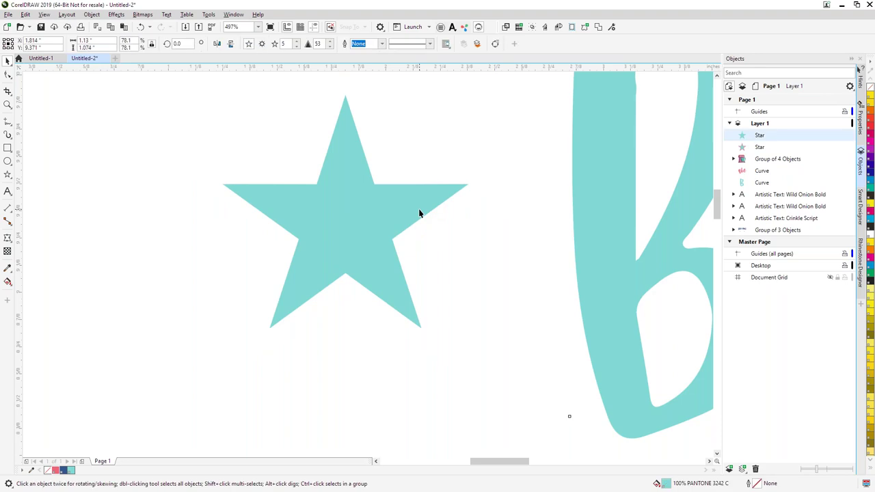
{"action": "left_click", "coordinate": [117, 16]}
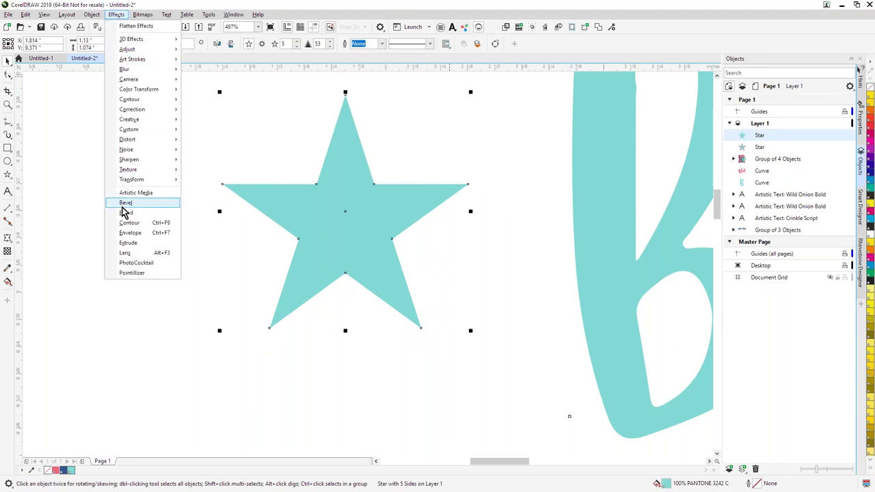
{"action": "left_click", "coordinate": [157, 223]}
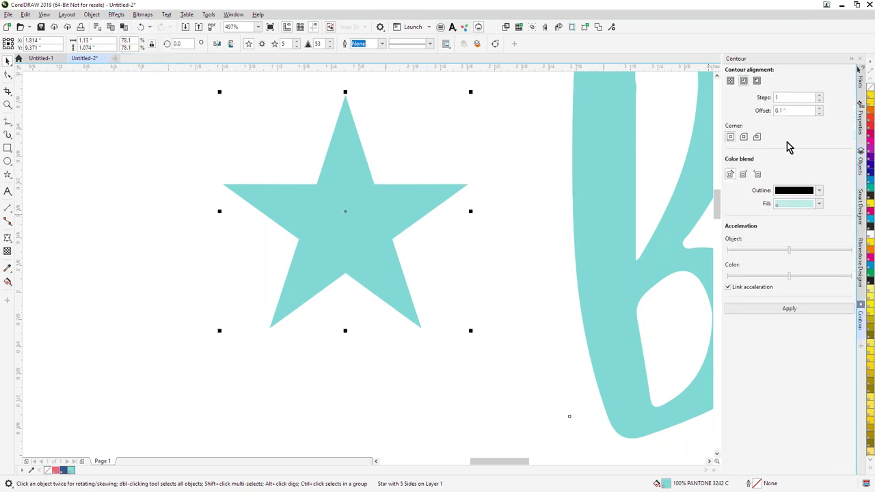
{"action": "left_click", "coordinate": [756, 81]}
{"action": "double_click", "coordinate": [779, 98]}
{"action": "type", "text": "2"}
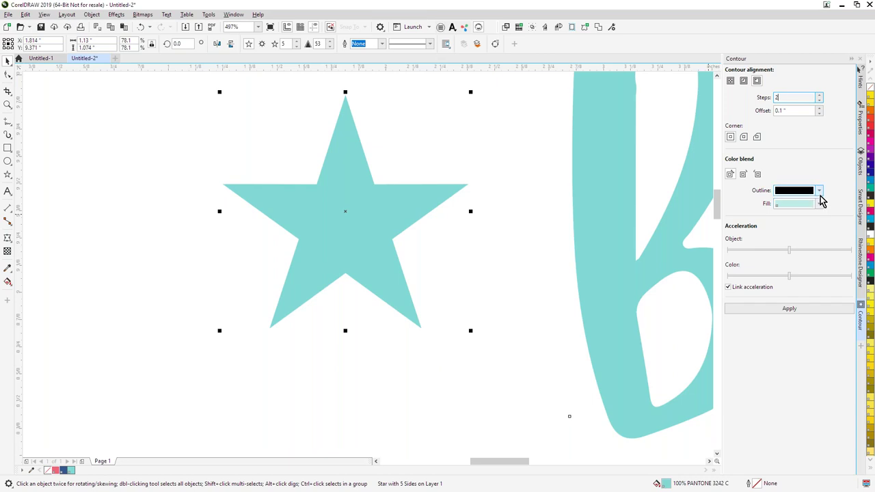
{"action": "left_click", "coordinate": [819, 203]}
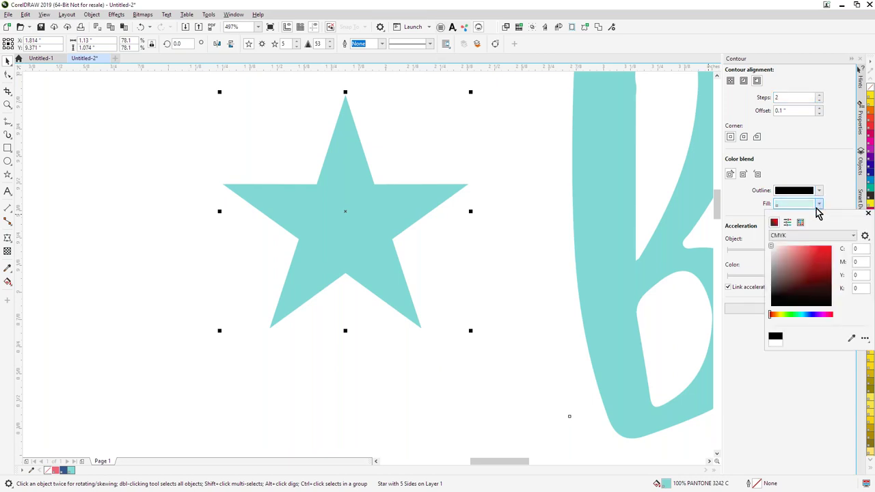
{"action": "left_click", "coordinate": [800, 222]}
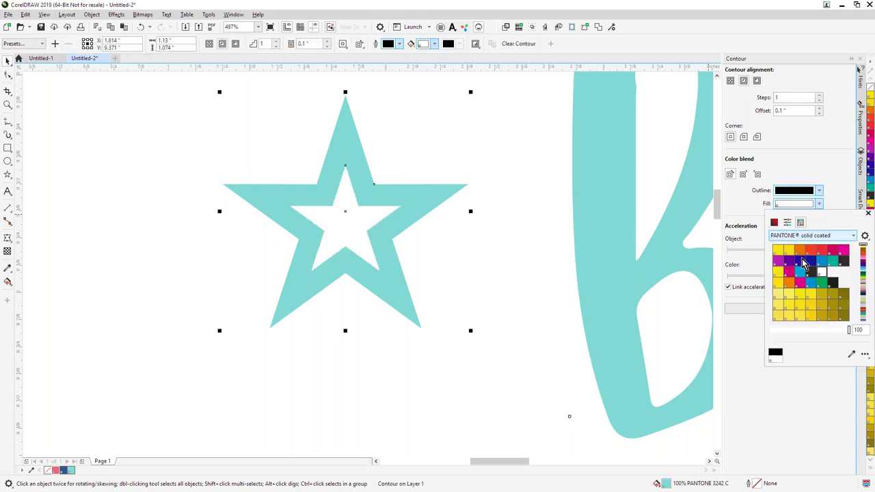
{"action": "left_click", "coordinate": [793, 263]}
- Apply the contour around the outside of the star with a 0.1" offset, first with one step and finally with 2
{"action": "left_click", "coordinate": [757, 81]}
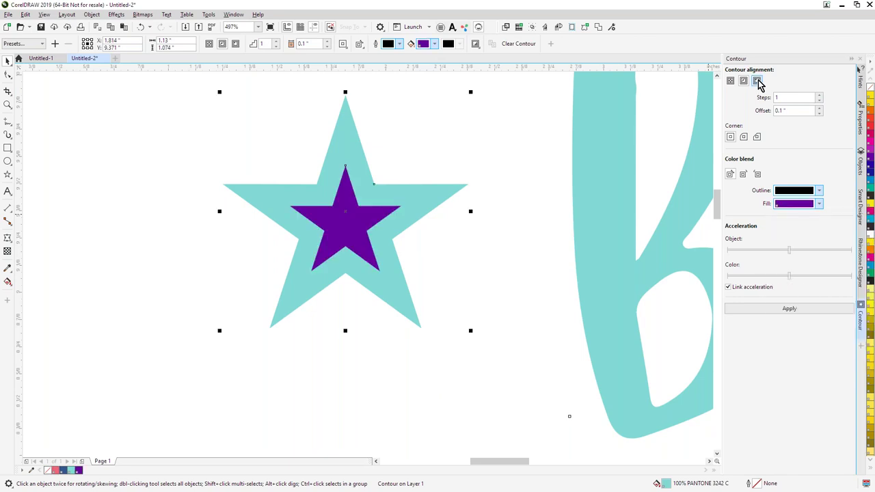
{"action": "double_click", "coordinate": [771, 96]}
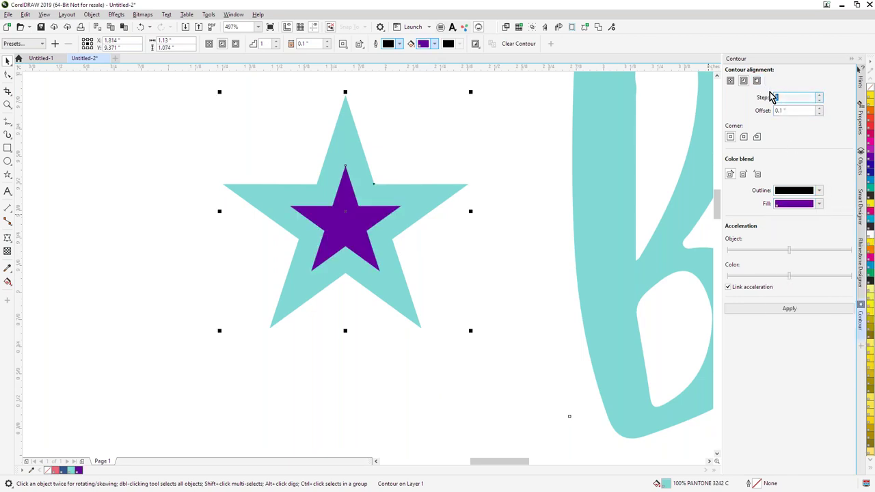
{"action": "left_click", "coordinate": [793, 309]}
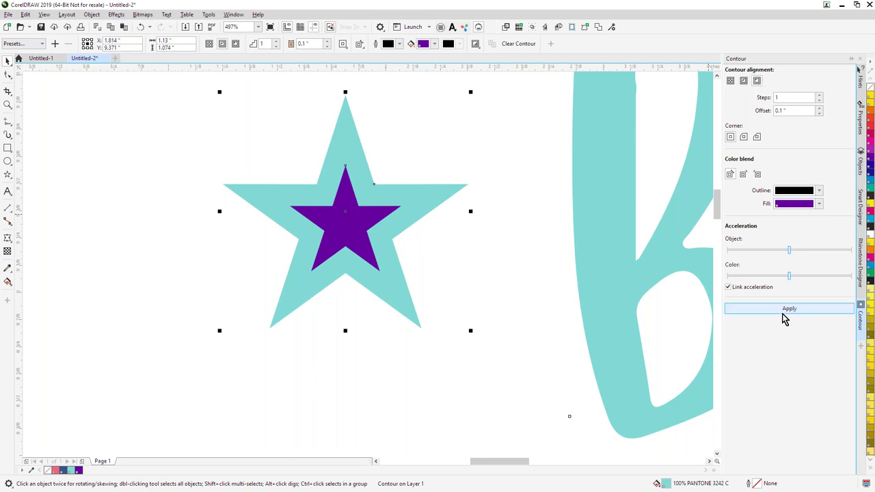
{"action": "left_click", "coordinate": [780, 311]}
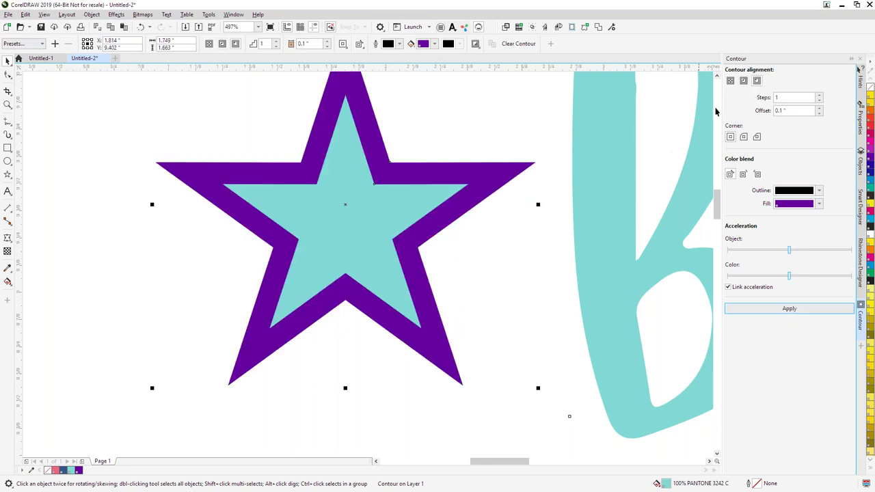
{"action": "double_click", "coordinate": [777, 97]}
{"action": "type", "text": "2"}
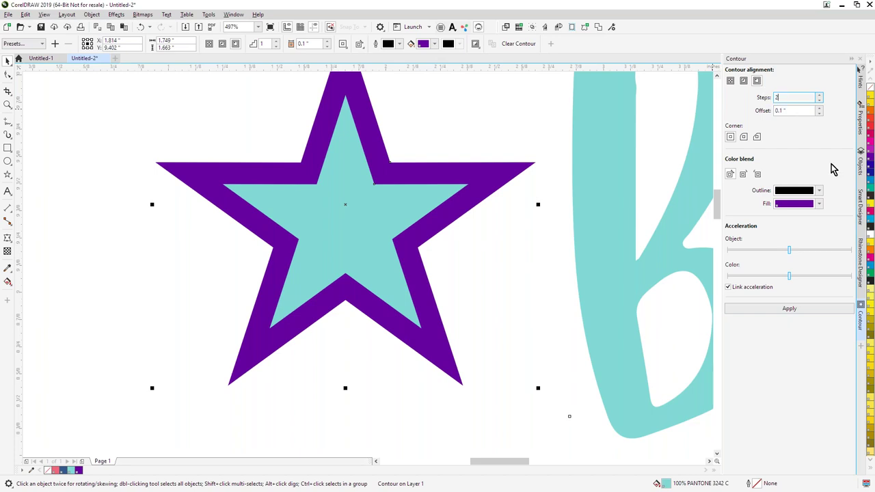
{"action": "left_click", "coordinate": [790, 308]}
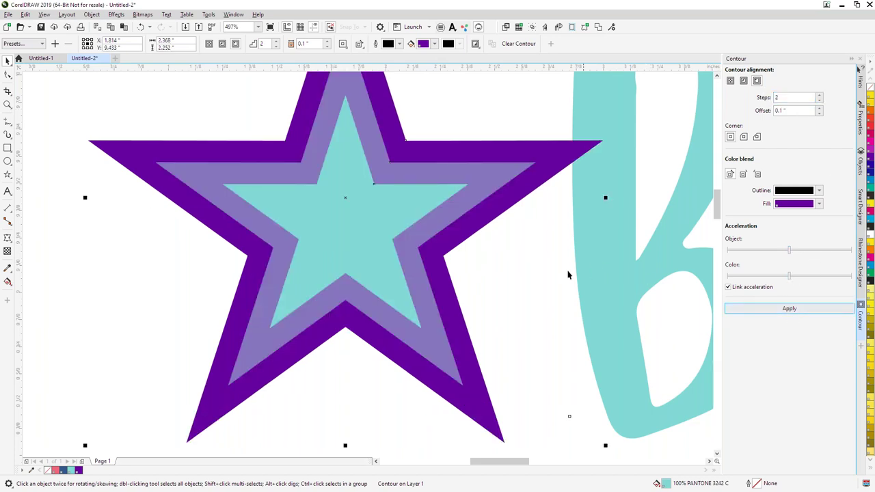
- Check the contoured star's cut lines in Wireframe view and return to Normal view
{"action": "left_click", "coordinate": [45, 15]}
{"action": "left_click", "coordinate": [61, 27]}
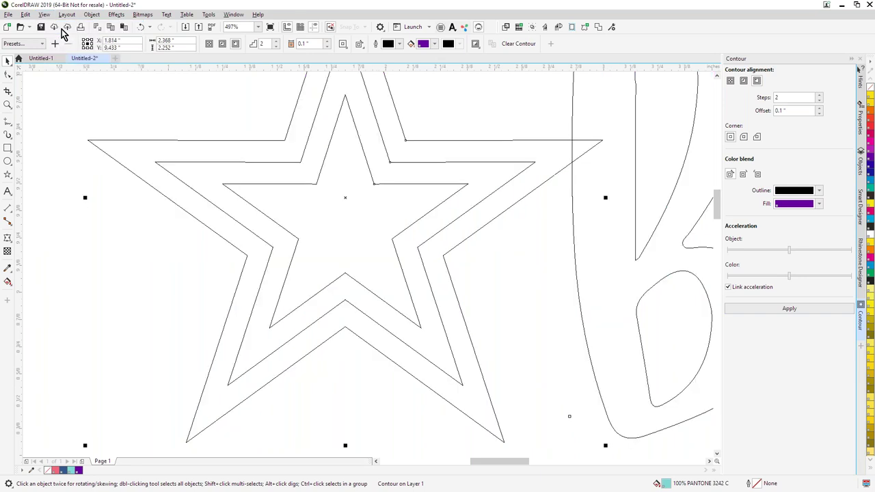
{"action": "left_click", "coordinate": [44, 15]}
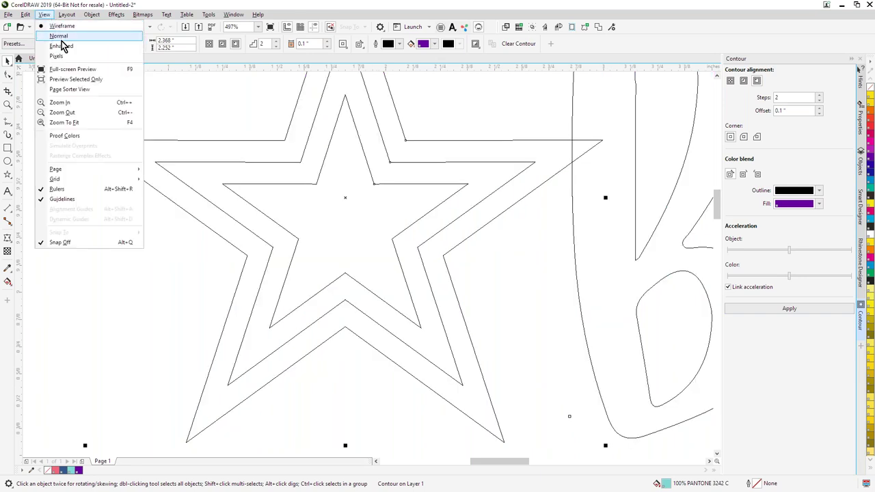
{"action": "left_click", "coordinate": [63, 42]}
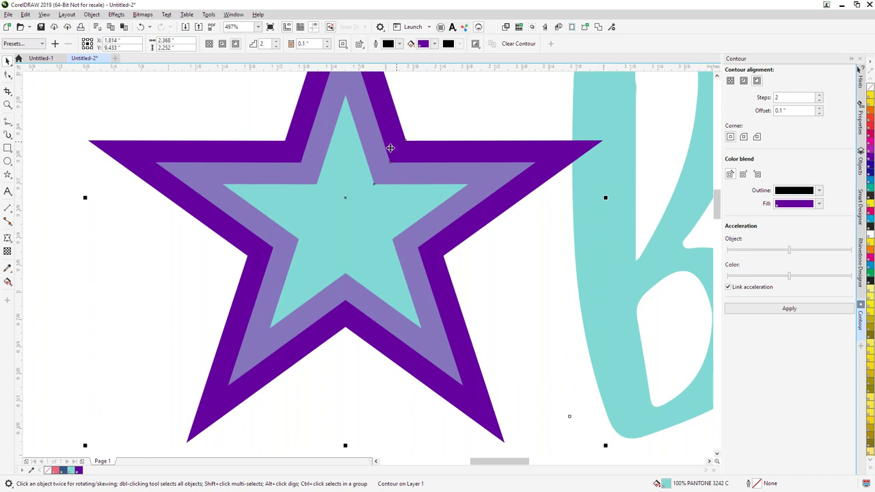
- Break the star's contour apart, accept the spot color notice and clear the selection
{"action": "left_click", "coordinate": [382, 183]}
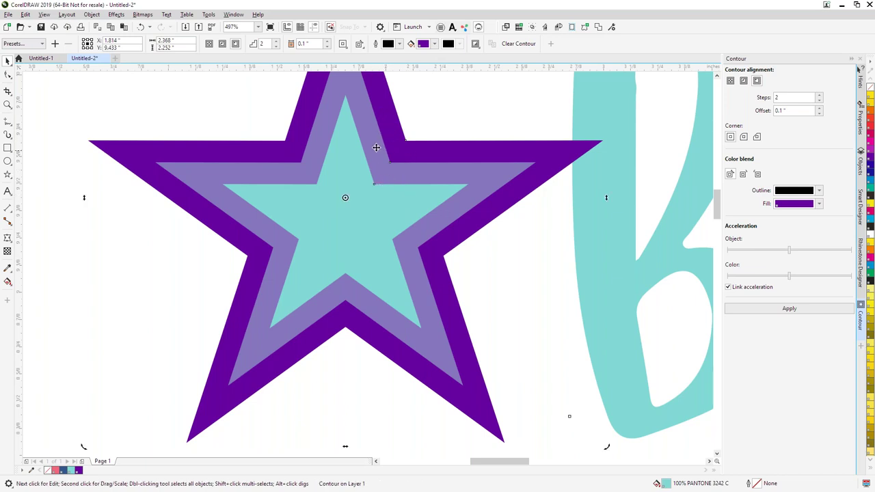
{"action": "right_click", "coordinate": [302, 179]}
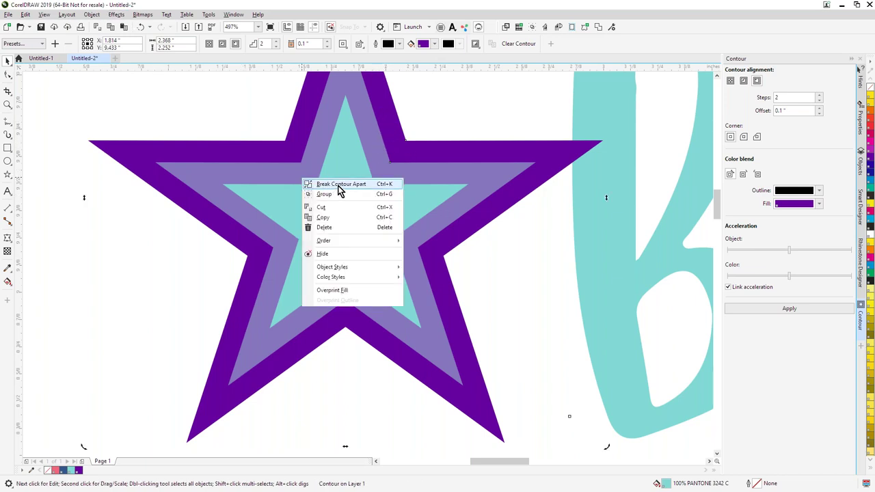
{"action": "left_click", "coordinate": [339, 185]}
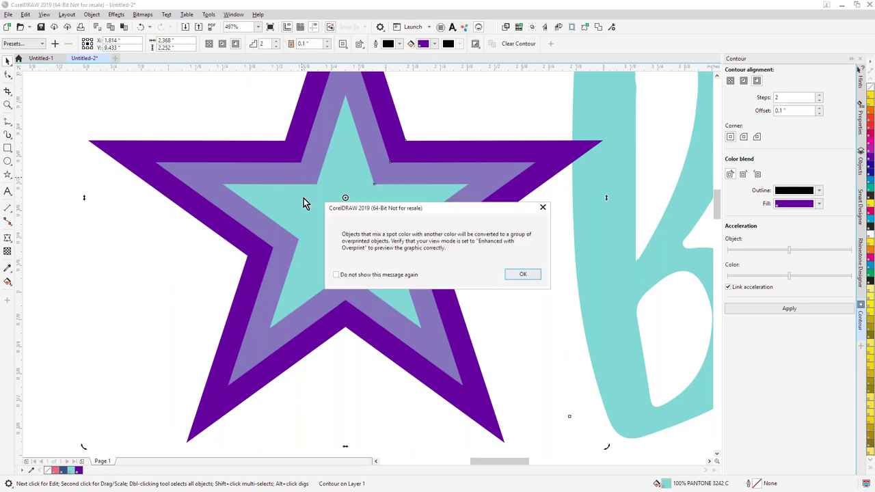
{"action": "left_click", "coordinate": [521, 276]}
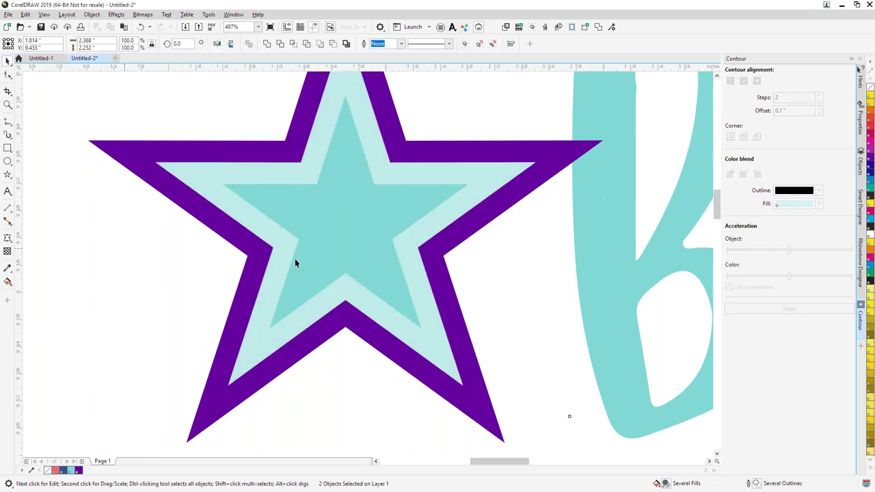
{"action": "key", "text": "Escape"}
- Ungroup the separated contour stars and try moving the teal star aside, undoing each move
{"action": "left_click_drag", "start_coordinate": [366, 320], "coordinate": [397, 415]}
{"action": "key", "text": "ctrl+z"}
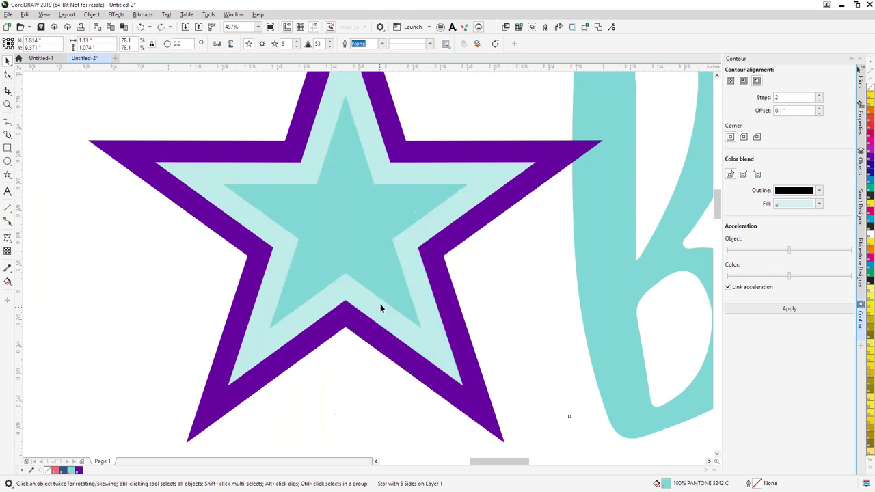
{"action": "left_click", "coordinate": [522, 162]}
{"action": "left_click", "coordinate": [522, 162]}
{"action": "left_click", "coordinate": [352, 43]}
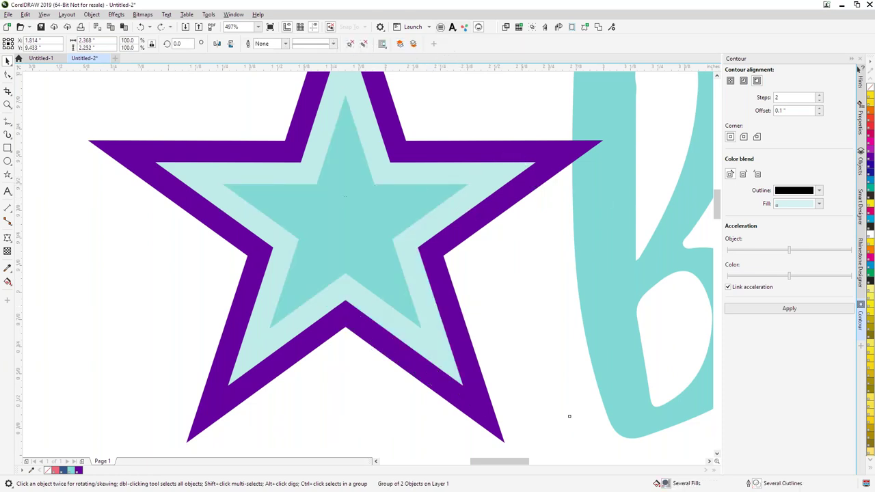
{"action": "left_click_drag", "start_coordinate": [363, 164], "coordinate": [433, 260]}
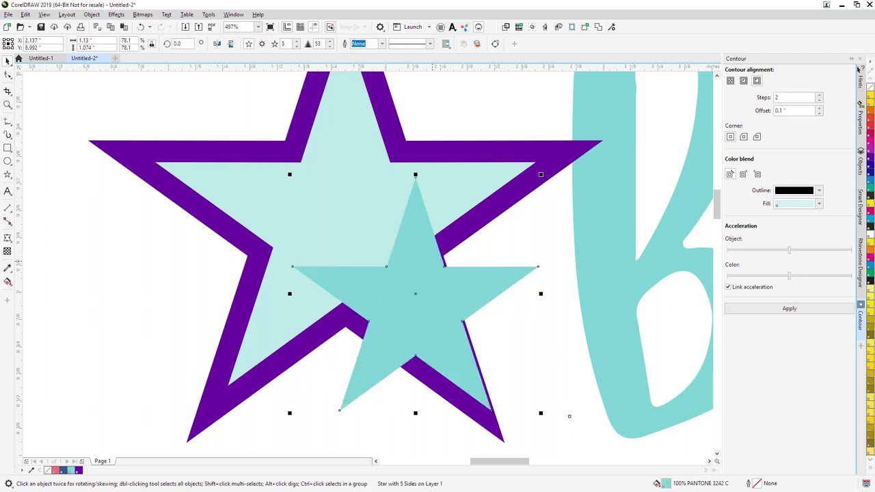
{"action": "key", "text": "ctrl+z"}
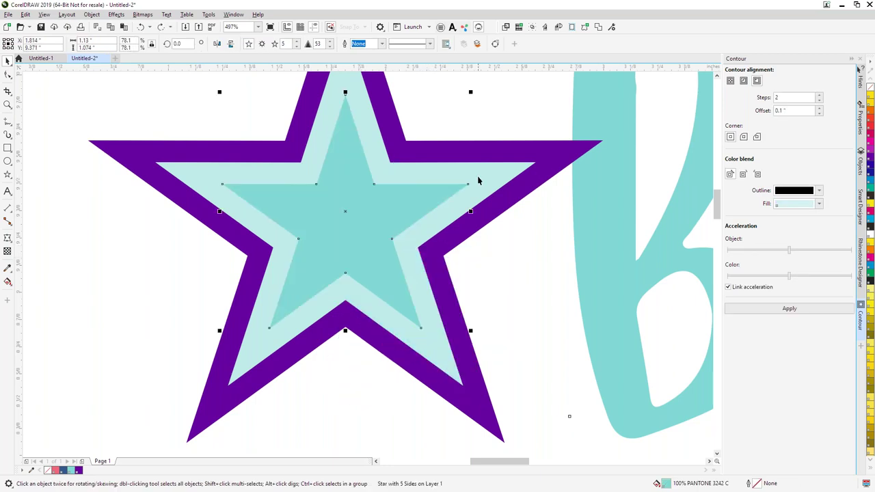
- Delete the outer purple contour star
{"action": "left_click", "coordinate": [478, 179]}
{"action": "left_click_drag", "start_coordinate": [519, 205], "coordinate": [585, 205]}
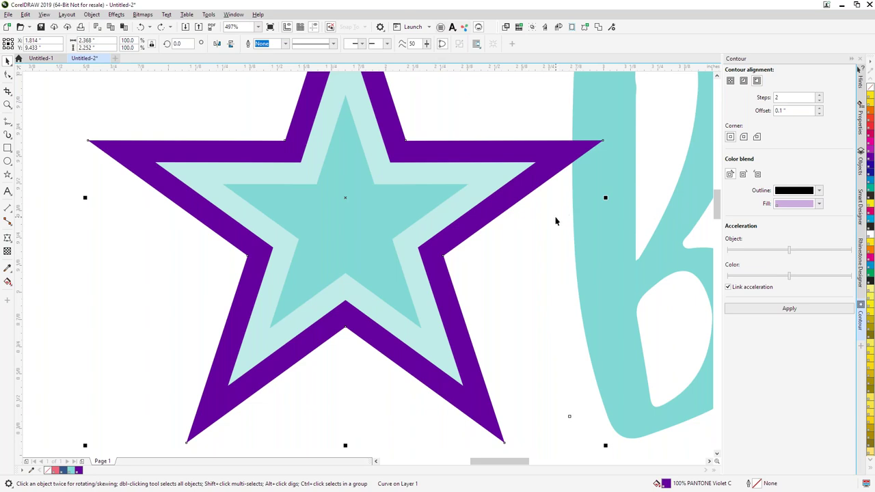
{"action": "left_click", "coordinate": [549, 155]}
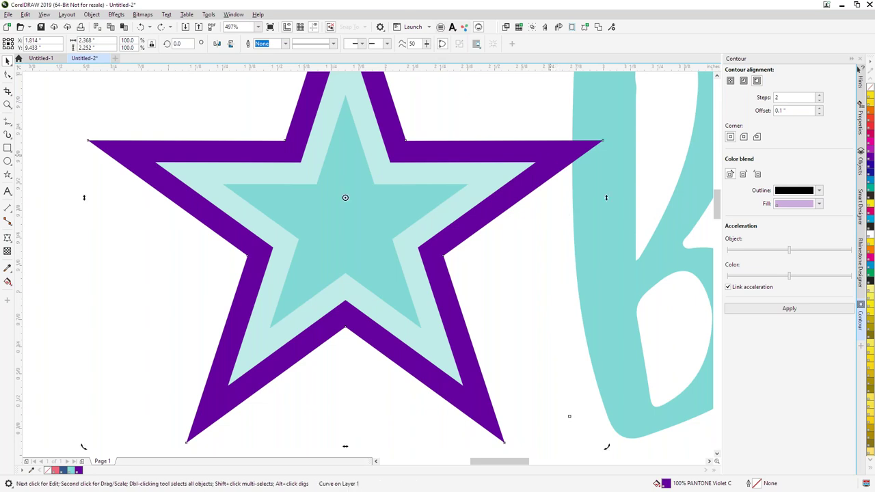
{"action": "key", "text": "Delete"}
- Trim the pale contour star with the teal star and move the teal star aside to check the cutout, undoing these changes
{"action": "left_click", "coordinate": [406, 213]}
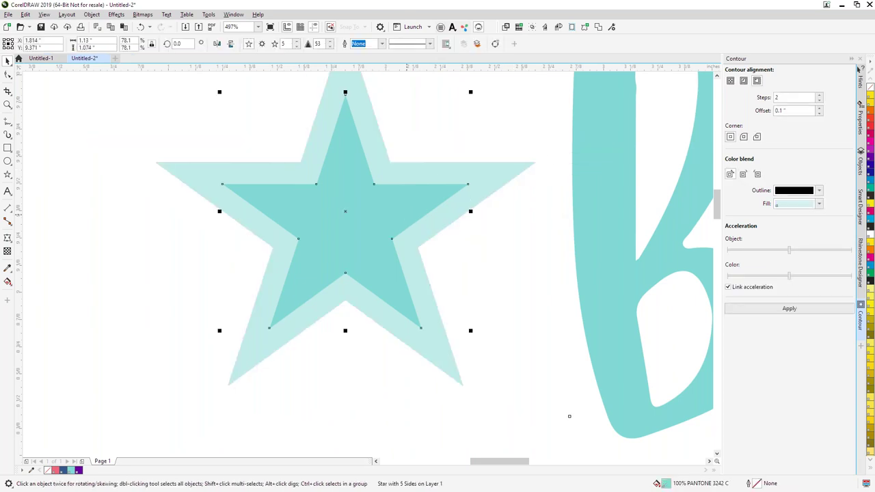
{"action": "left_click", "coordinate": [480, 192], "text": "shift"}
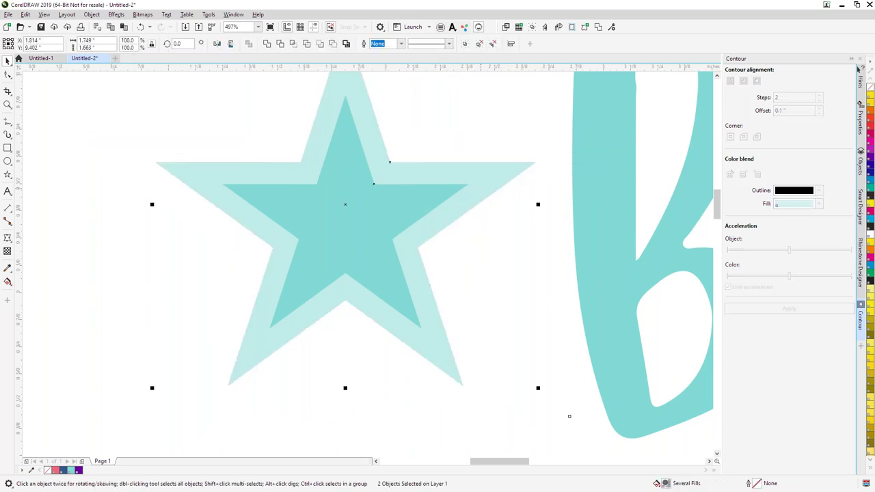
{"action": "left_click", "coordinate": [281, 45]}
{"action": "left_click_drag", "start_coordinate": [362, 209], "coordinate": [278, 302]}
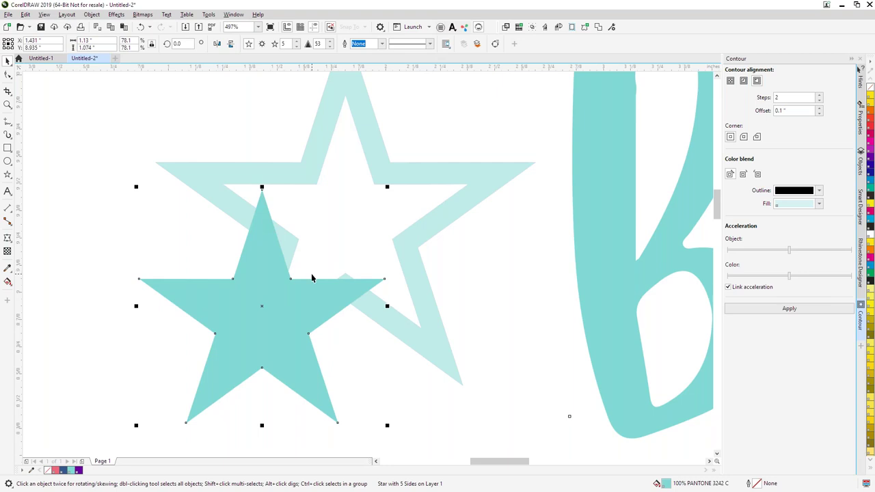
{"action": "key", "text": "ctrl+z"}
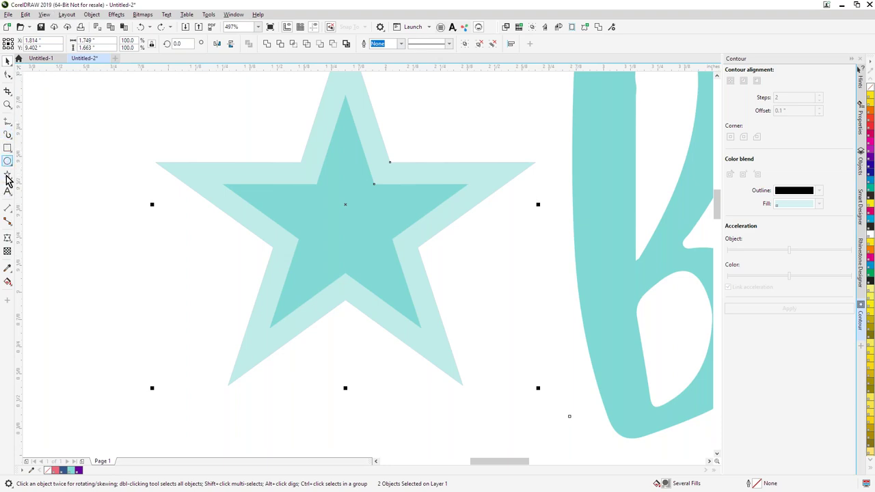
- Recolor the inner star before the word Bake to the pink of the "ake" lettering
{"action": "left_click", "coordinate": [169, 312]}
{"action": "scroll", "coordinate": [170, 313], "scroll_direction": "down", "scroll_amount": 5}
{"action": "left_click", "coordinate": [304, 191]}
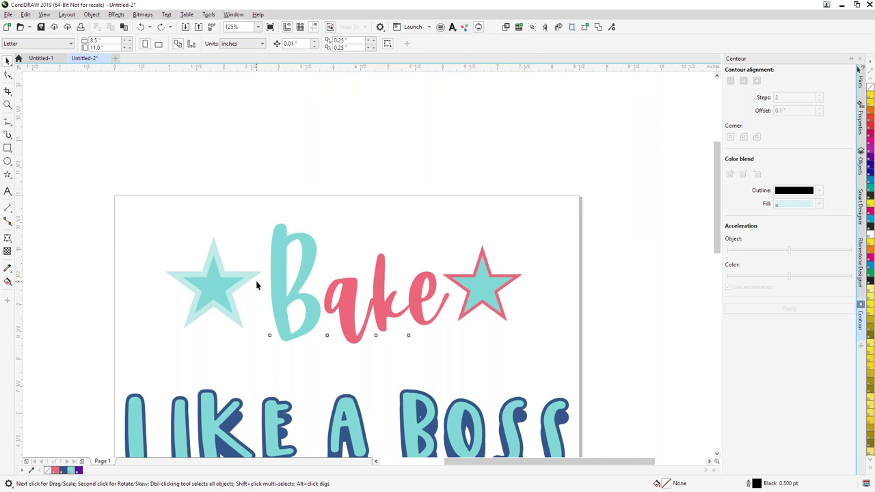
{"action": "left_click", "coordinate": [348, 299]}
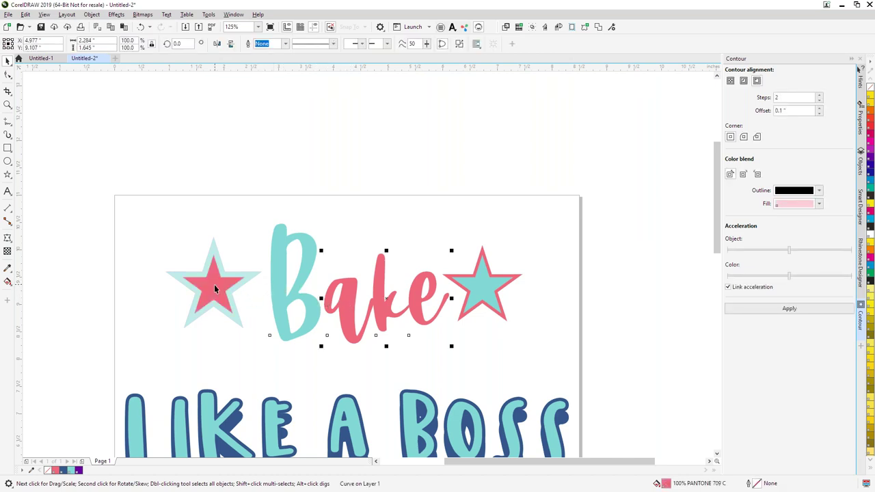
- Delete the outlined teal star after Bake, shrink the remaining layered star and place a matching copy on the word's other side
{"action": "left_click_drag", "start_coordinate": [429, 204], "coordinate": [564, 361]}
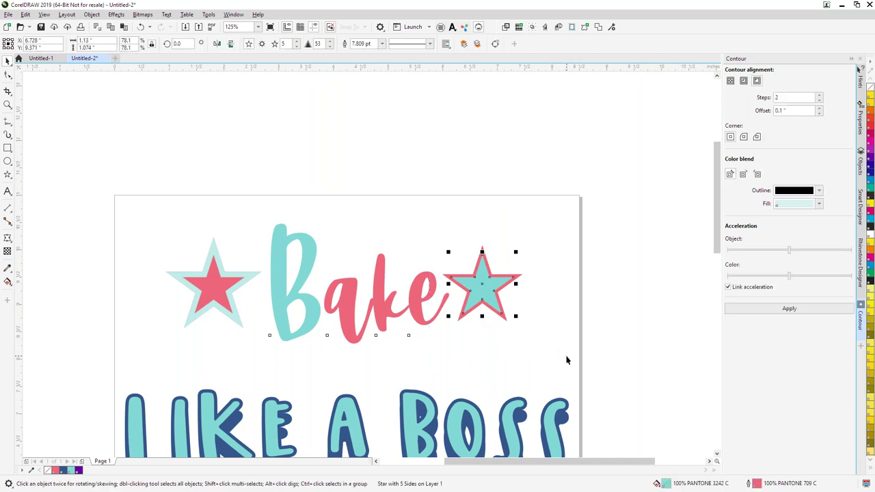
{"action": "key", "text": "Delete"}
{"action": "left_click_drag", "start_coordinate": [136, 193], "coordinate": [489, 345]}
{"action": "right_click", "coordinate": [489, 345]}
{"action": "key", "text": "Escape"}
{"action": "left_click", "coordinate": [608, 300]}
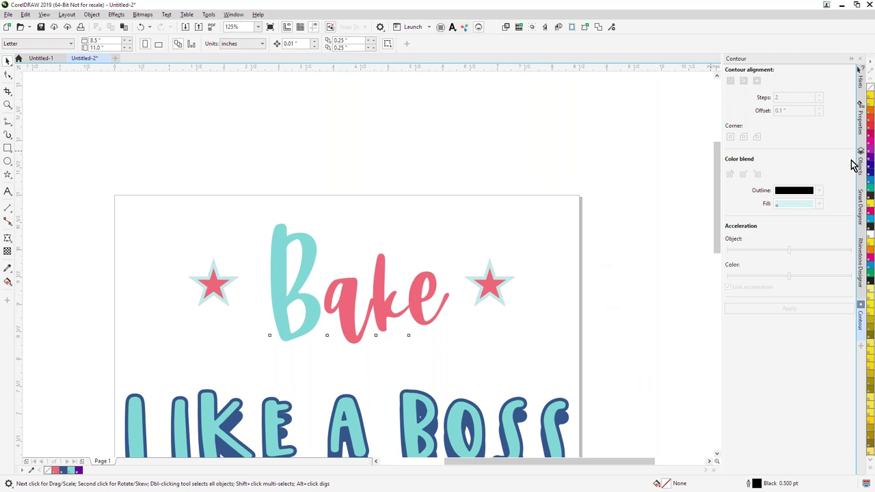
- Bring up the Smart Designer features and create a new blank document
{"action": "left_click", "coordinate": [861, 228]}
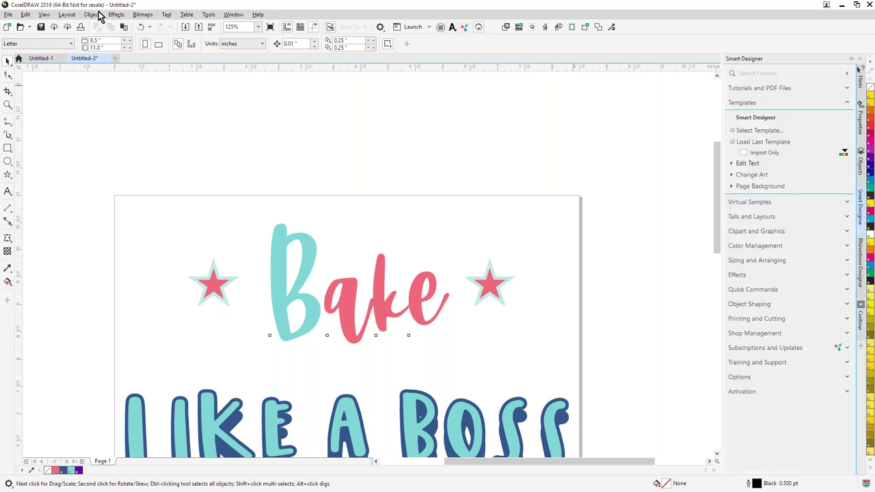
{"action": "left_click", "coordinate": [115, 59]}
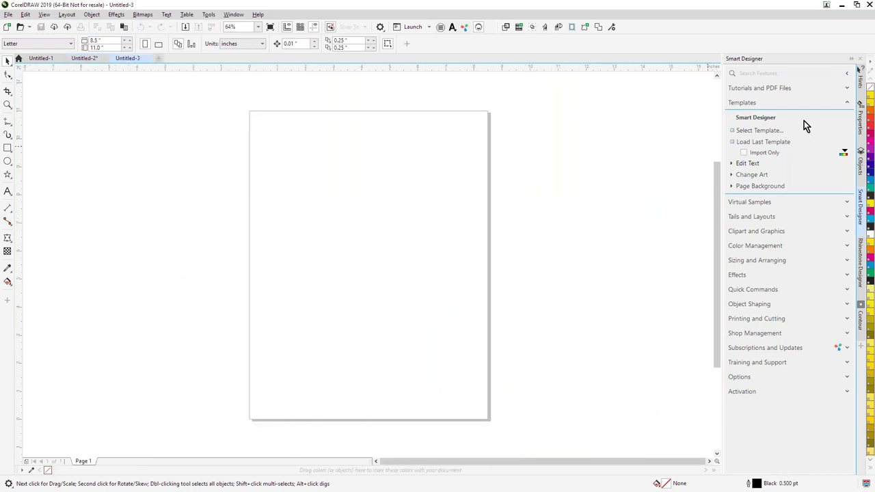
- Open the Smart Designer training resources and view the Training Guide's bookmarked topics on Bitmaps Versus Vectors and learning CorelDRAW
{"action": "left_click", "coordinate": [846, 92]}
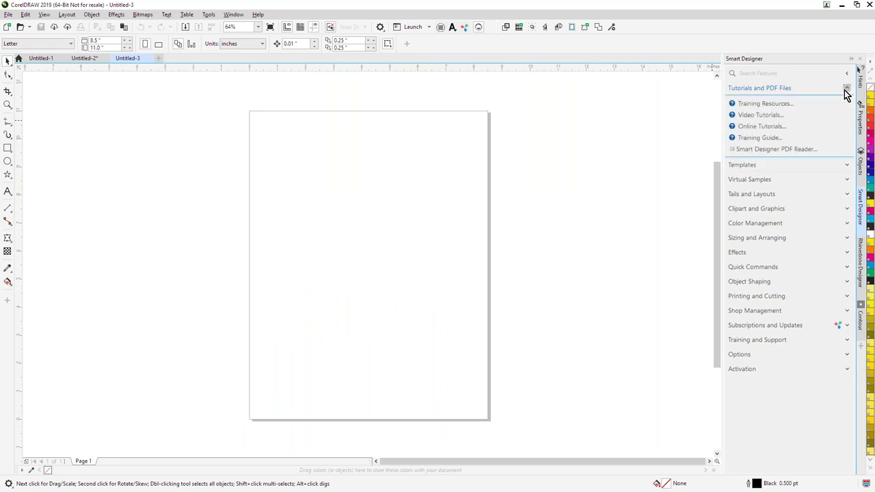
{"action": "left_click", "coordinate": [759, 104]}
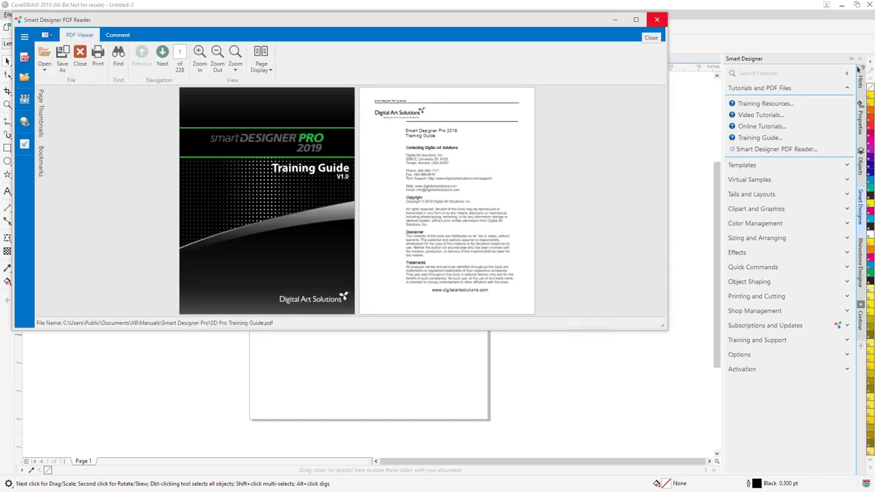
{"action": "left_click", "coordinate": [44, 152]}
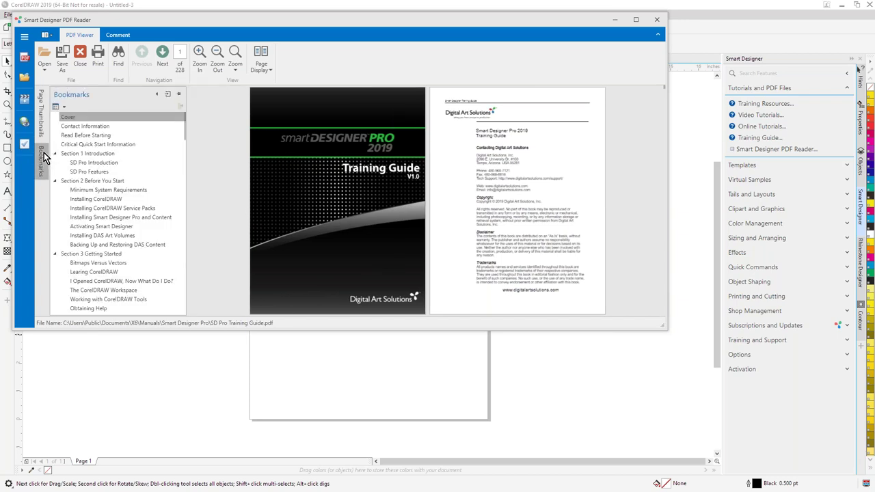
{"action": "scroll", "coordinate": [112, 198], "scroll_direction": "down", "scroll_amount": 2}
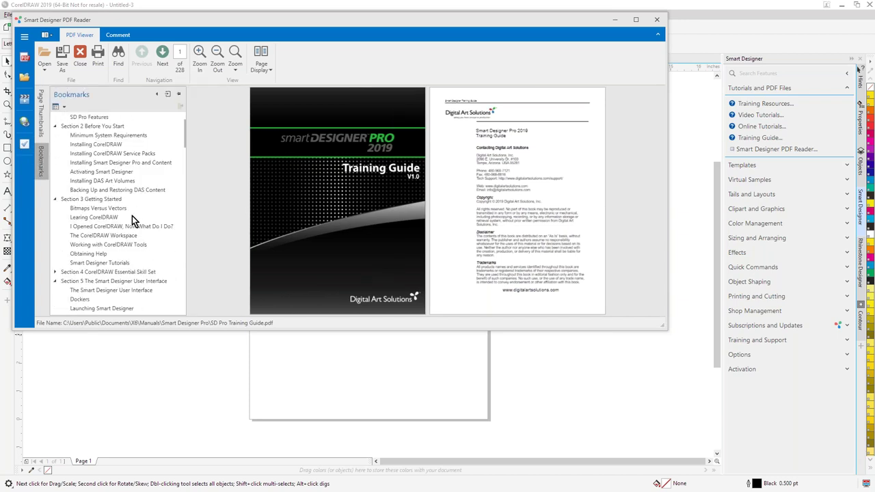
{"action": "left_click", "coordinate": [114, 209]}
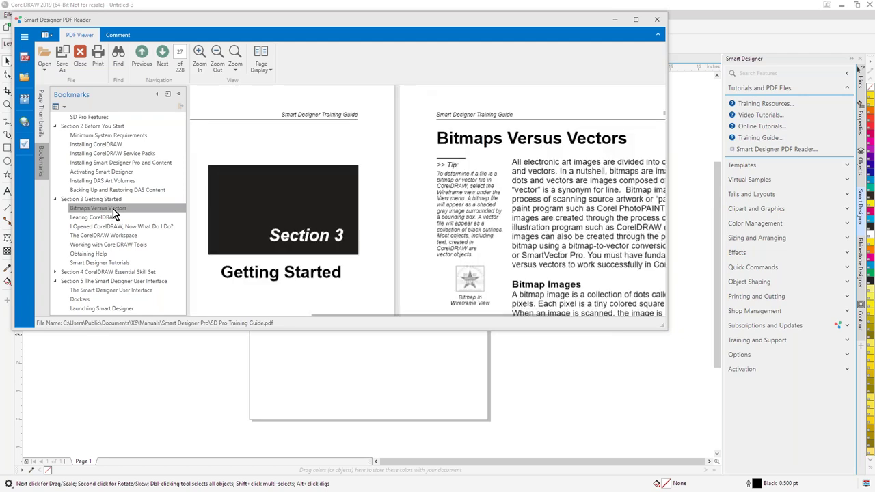
{"action": "left_click", "coordinate": [109, 218]}
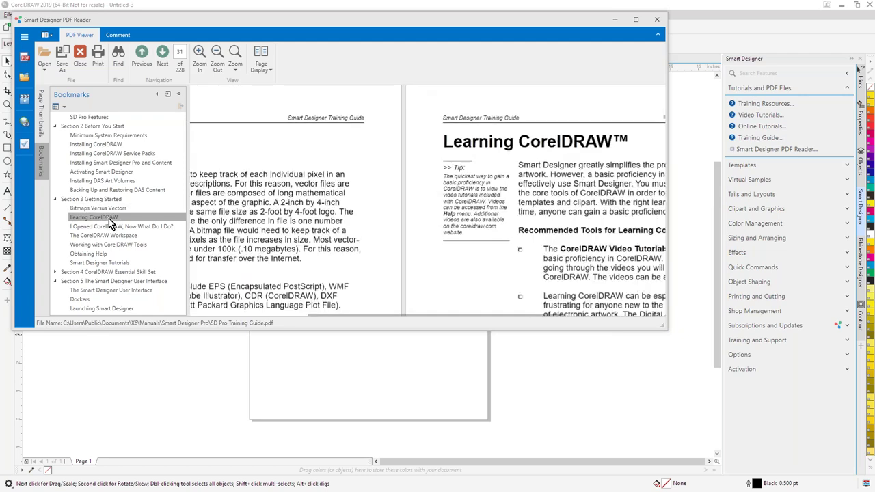
- Browse the DAS Catalogs, open Smart Monograms Catalog.pdf from the Monograms folder and minimize the PDF reader to reveal the catalog
{"action": "left_click", "coordinate": [26, 78]}
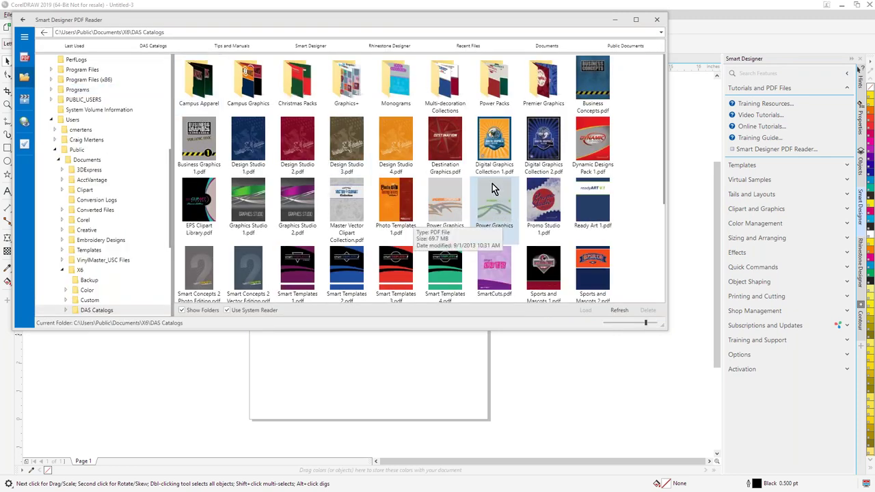
{"action": "left_click", "coordinate": [493, 140]}
{"action": "double_click", "coordinate": [403, 82]}
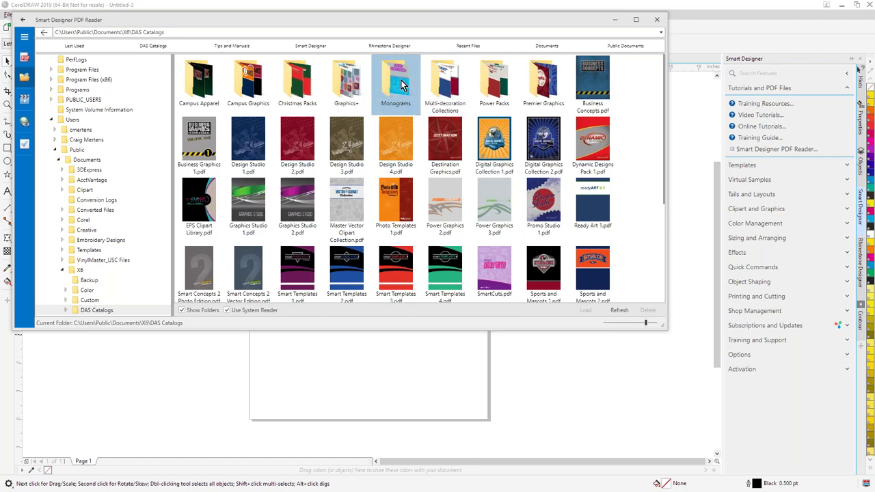
{"action": "double_click", "coordinate": [205, 99]}
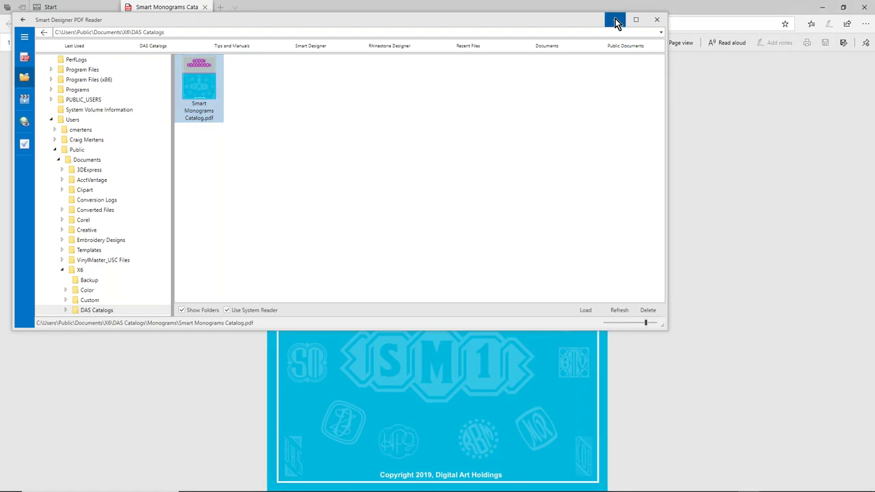
{"action": "left_click", "coordinate": [614, 20]}
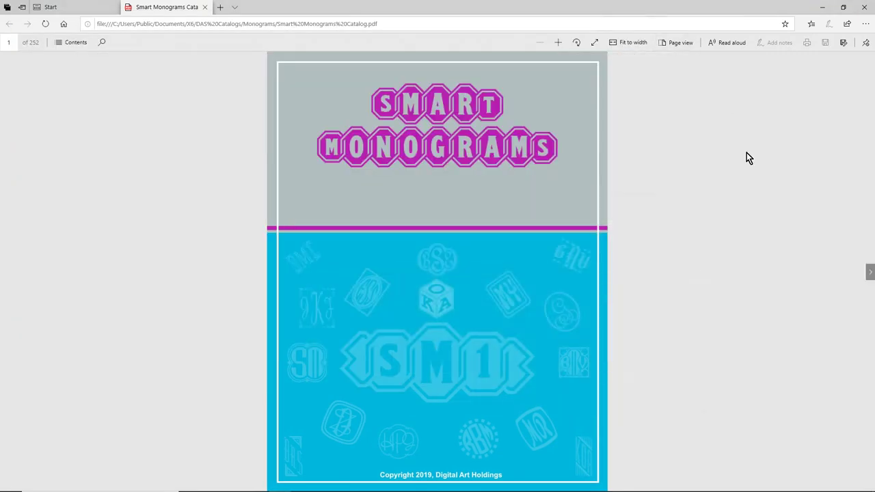
- Page through the Smart Monograms catalog from the product concept pages to the Sample Monograms and Baronial designs
{"action": "left_click", "coordinate": [867, 273]}
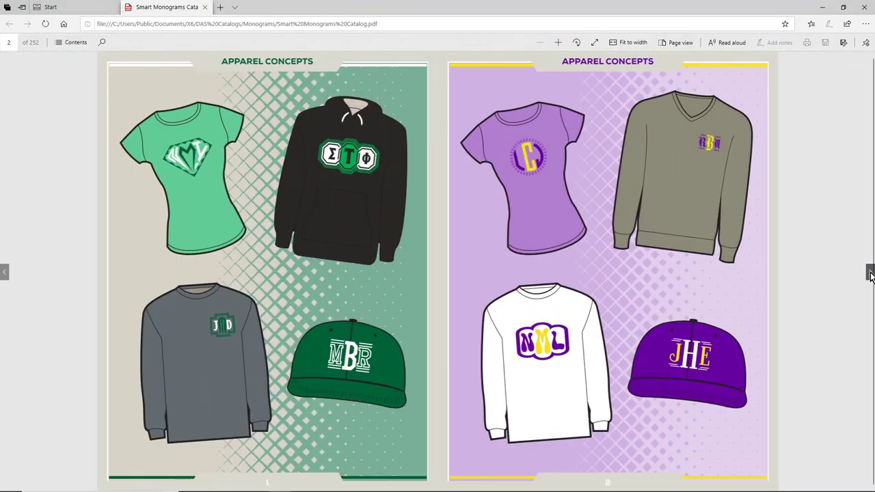
{"action": "left_click", "coordinate": [867, 273]}
{"action": "left_click", "coordinate": [869, 273]}
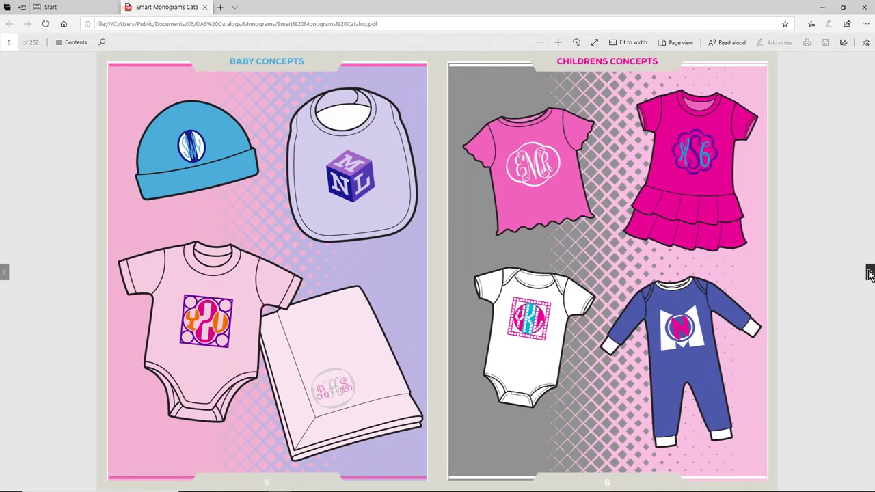
{"action": "left_click", "coordinate": [869, 274]}
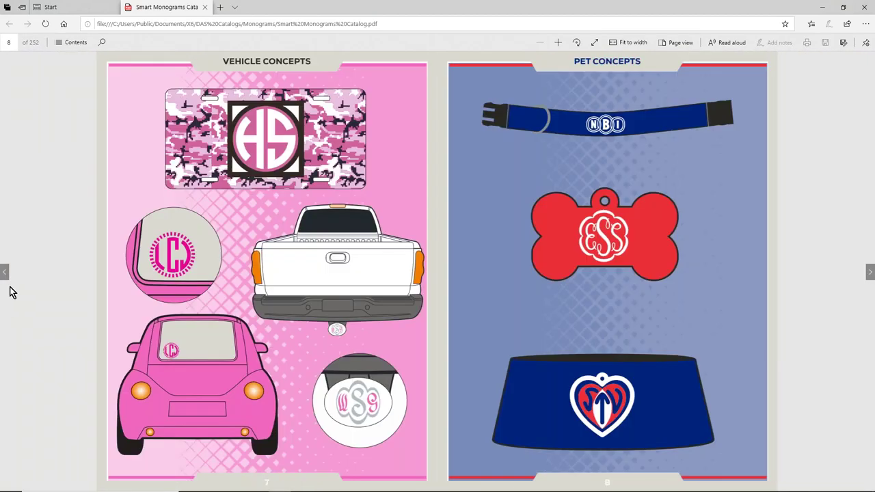
{"action": "left_click", "coordinate": [3, 273]}
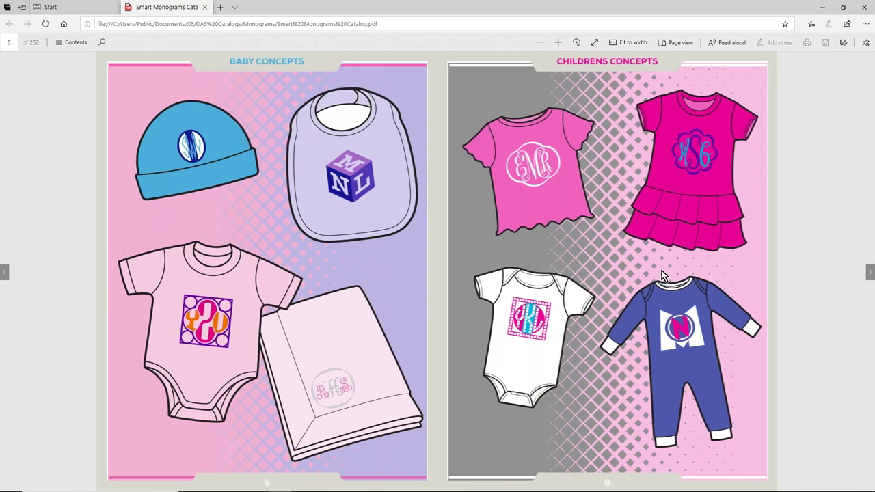
{"action": "scroll", "coordinate": [662, 274], "scroll_direction": "down", "scroll_amount": 2}
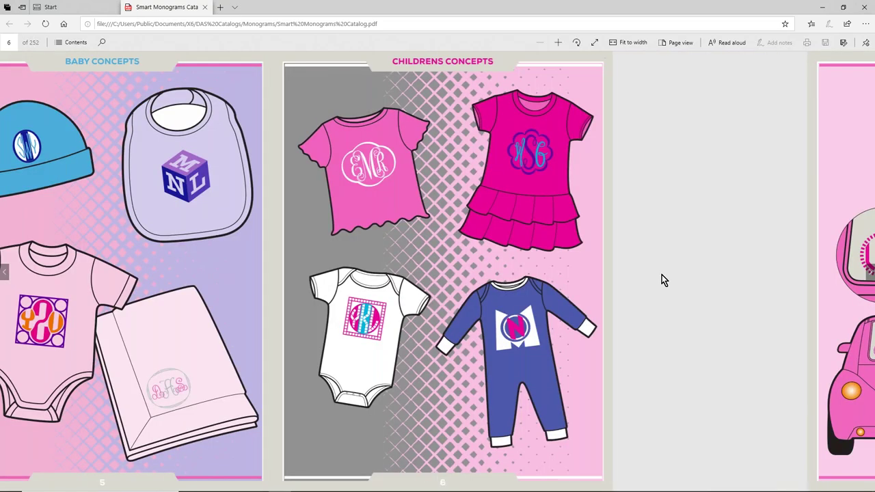
{"action": "scroll", "coordinate": [661, 275], "scroll_direction": "down", "scroll_amount": 2}
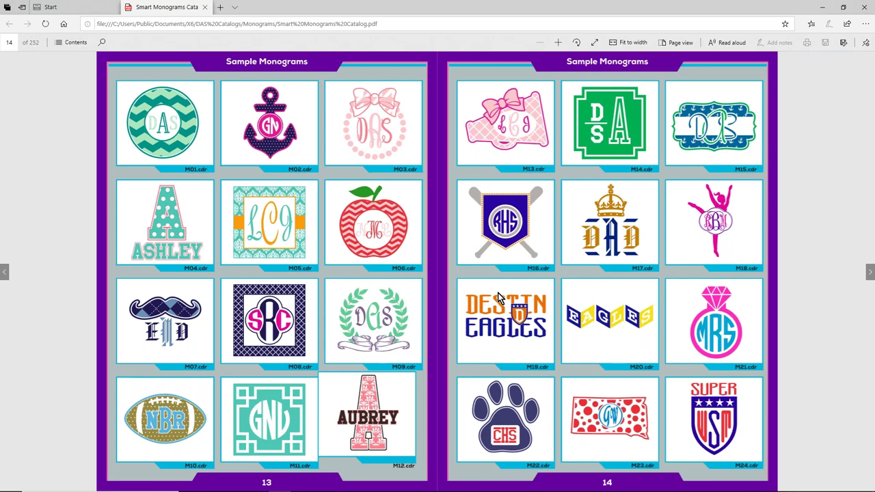
{"action": "key", "text": "Right"}
{"action": "key", "text": "Right"}
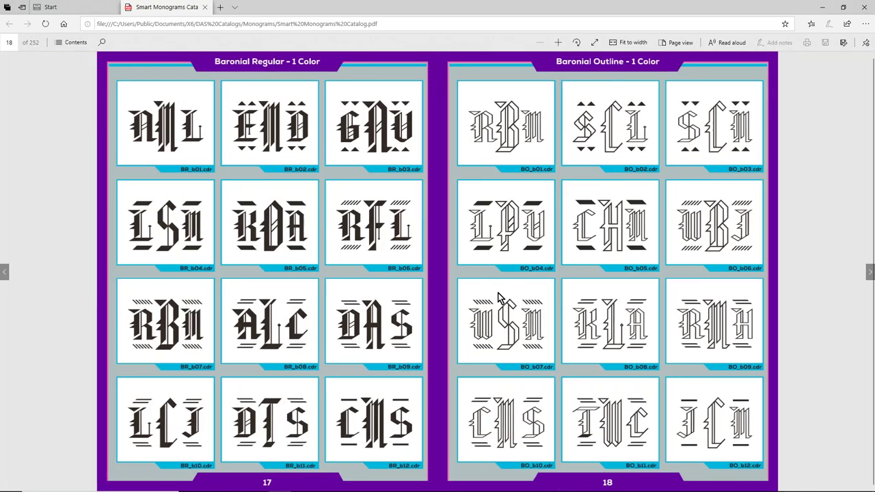
- Use the catalog's table of contents to view the Circle Three Black and Vines monogram pages
{"action": "left_click", "coordinate": [60, 44]}
{"action": "scroll", "coordinate": [80, 415], "scroll_direction": "down", "scroll_amount": 3}
{"action": "left_click", "coordinate": [32, 193]}
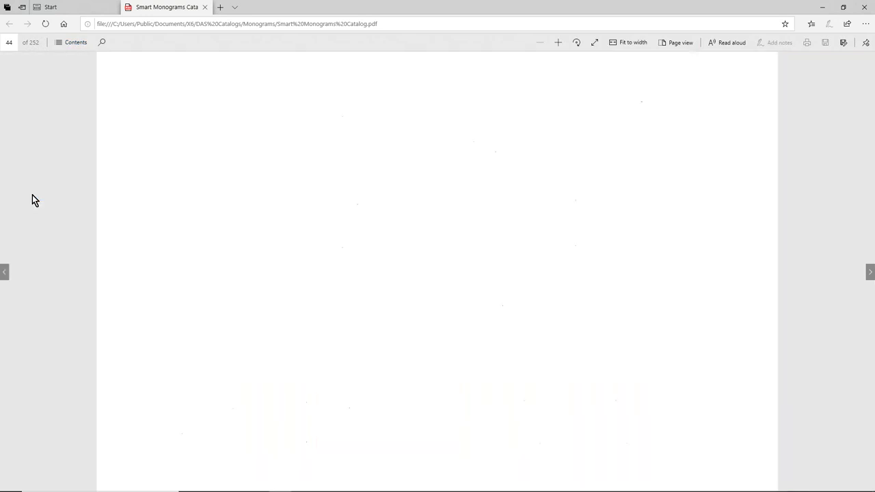
{"action": "left_click", "coordinate": [62, 43]}
{"action": "scroll", "coordinate": [73, 405], "scroll_direction": "down", "scroll_amount": 3}
{"action": "scroll", "coordinate": [54, 403], "scroll_direction": "down", "scroll_amount": 2}
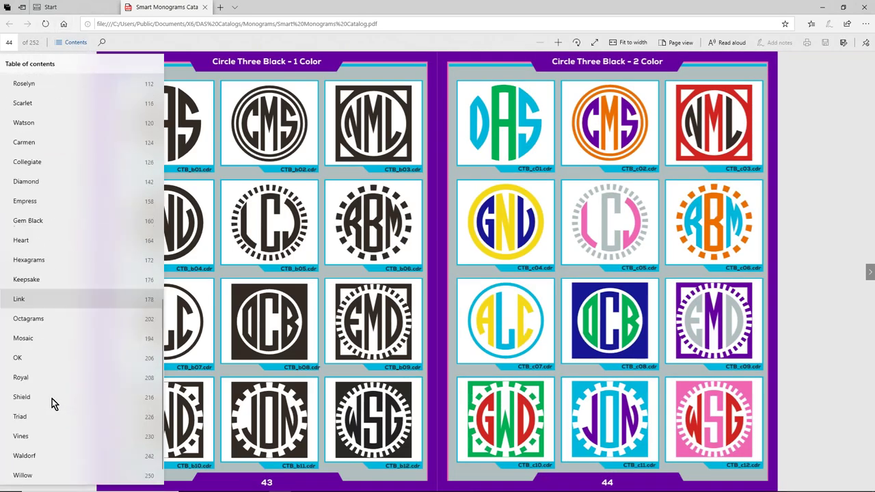
{"action": "left_click", "coordinate": [50, 411]}
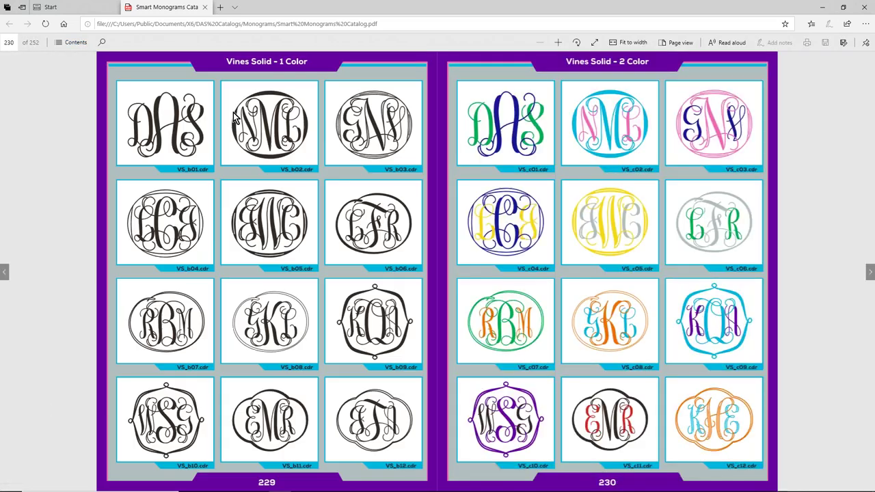
- View the Diamond, Gem Black and Heart monogram sections through the catalog's table of contents
{"action": "left_click", "coordinate": [59, 44]}
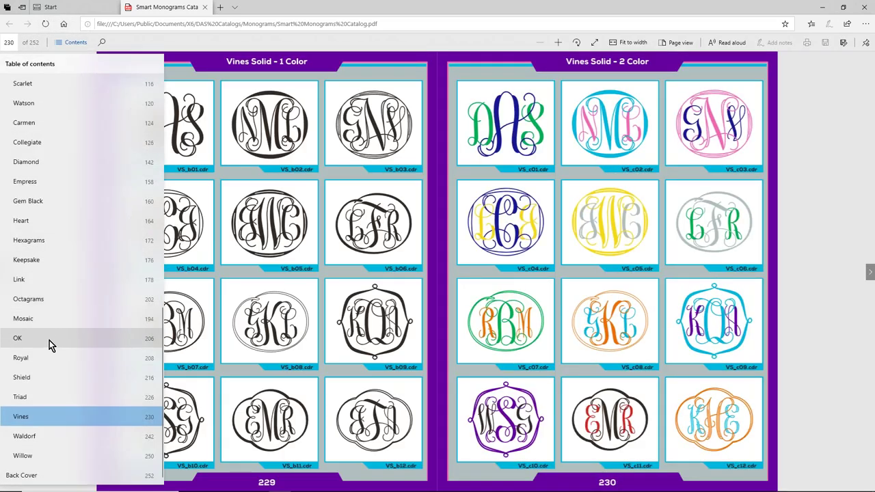
{"action": "left_click", "coordinate": [48, 162]}
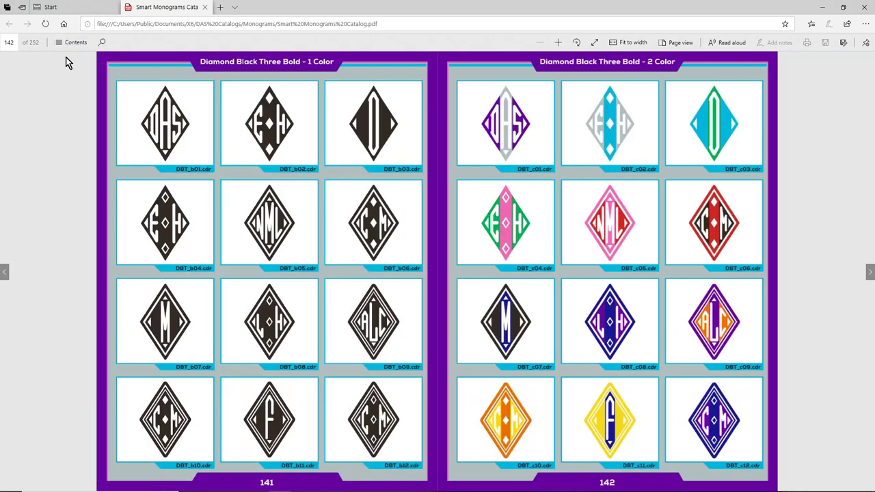
{"action": "left_click", "coordinate": [60, 45]}
{"action": "scroll", "coordinate": [55, 145], "scroll_direction": "up", "scroll_amount": 2}
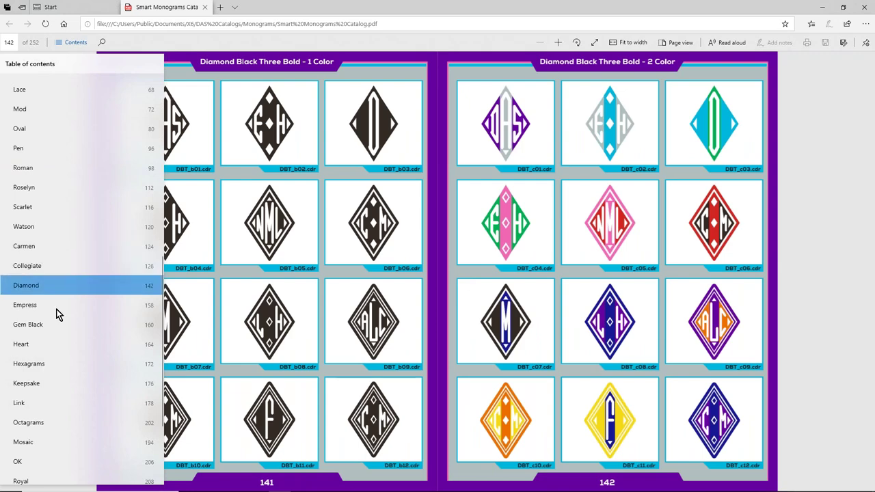
{"action": "left_click", "coordinate": [41, 326]}
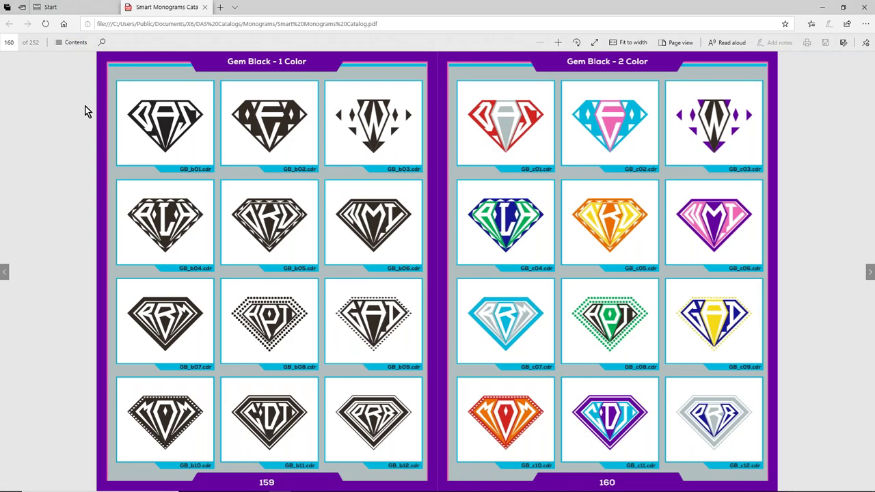
{"action": "left_click", "coordinate": [59, 43]}
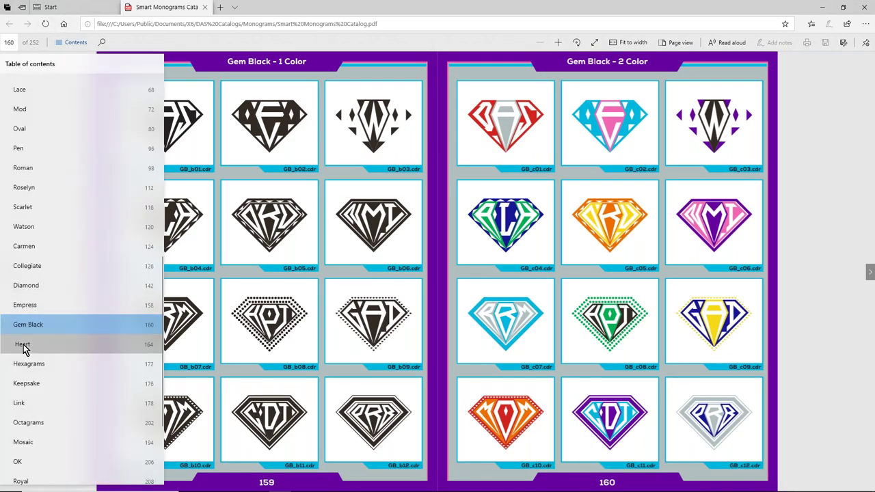
{"action": "left_click", "coordinate": [23, 345]}
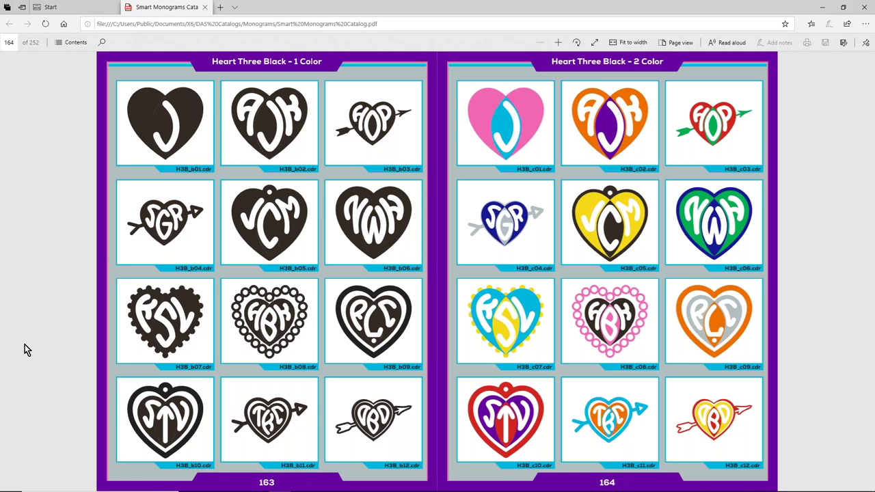
- Minimize the catalog, switch back to the Smart Designer PDF Reader and show its installed video tutorials
{"action": "left_click", "coordinate": [822, 10]}
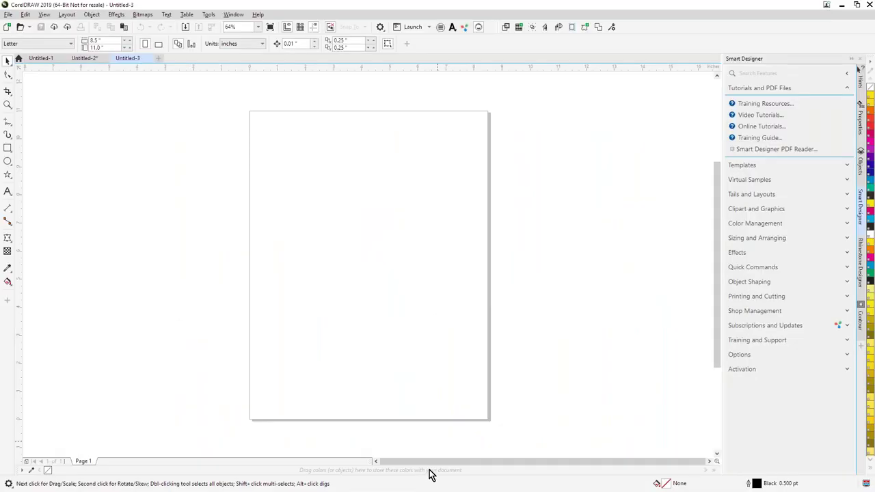
{"action": "key", "text": "alt+Tab"}
{"action": "key", "text": "alt+Tab"}
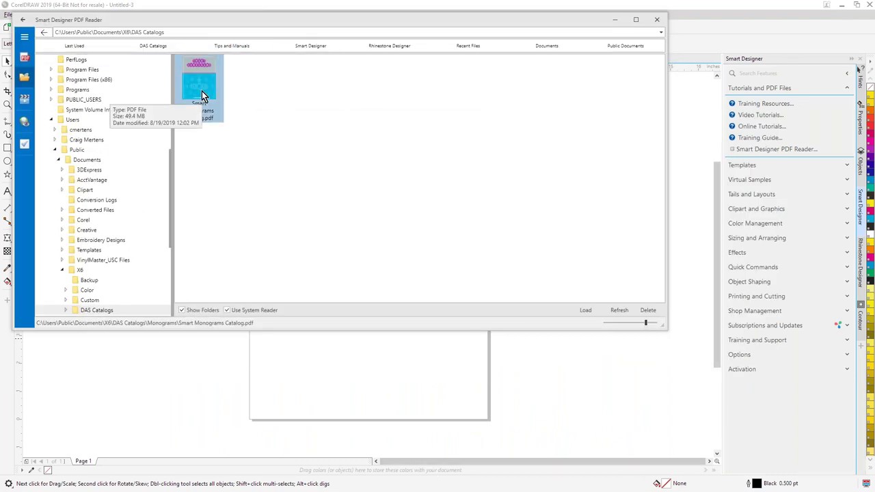
{"action": "left_click", "coordinate": [27, 104]}
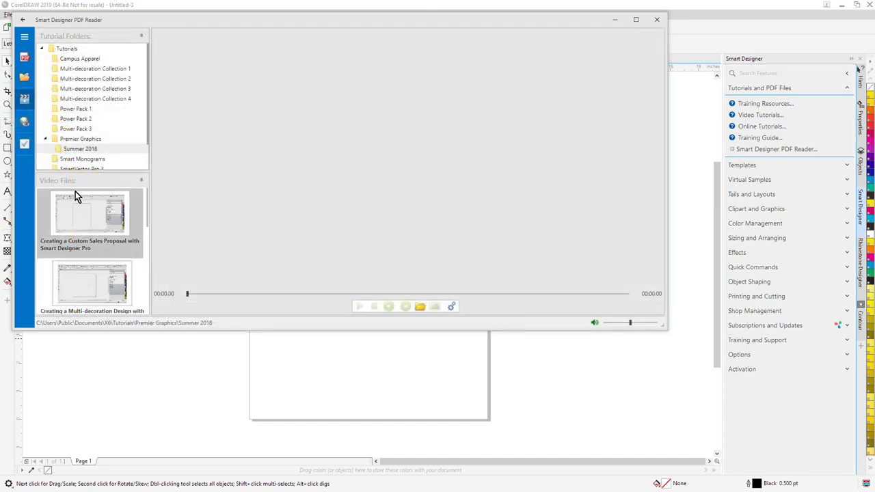
- Open the CorelDRAW 2018 playlist on the Digital Art Solutions YouTube channel, pause its Core Skill Set video and minimize the reader
{"action": "left_click", "coordinate": [24, 122]}
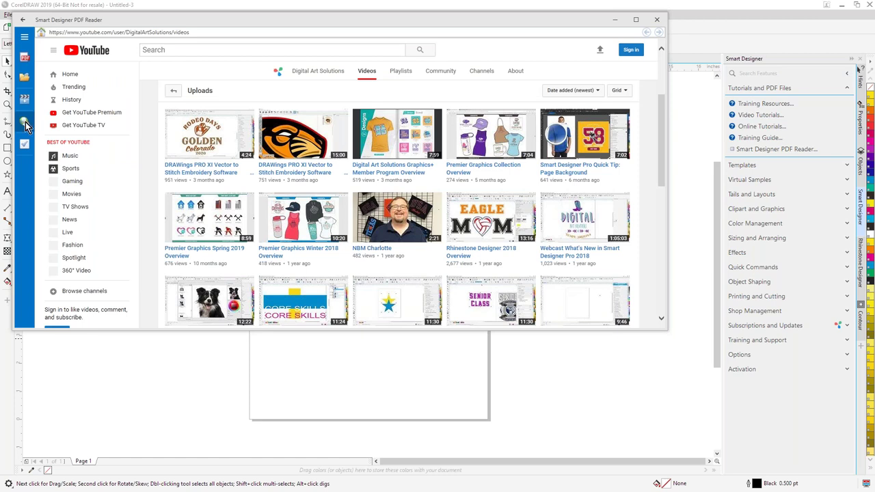
{"action": "left_click", "coordinate": [399, 76]}
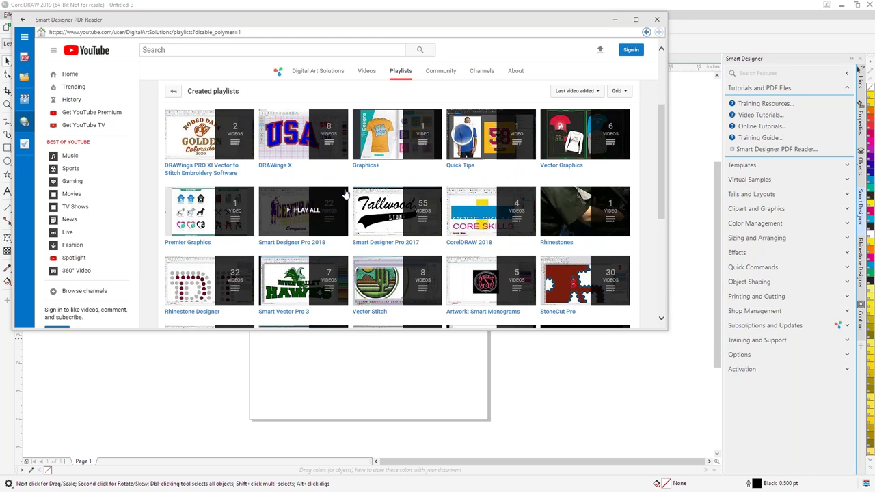
{"action": "scroll", "coordinate": [347, 194], "scroll_direction": "down", "scroll_amount": 1}
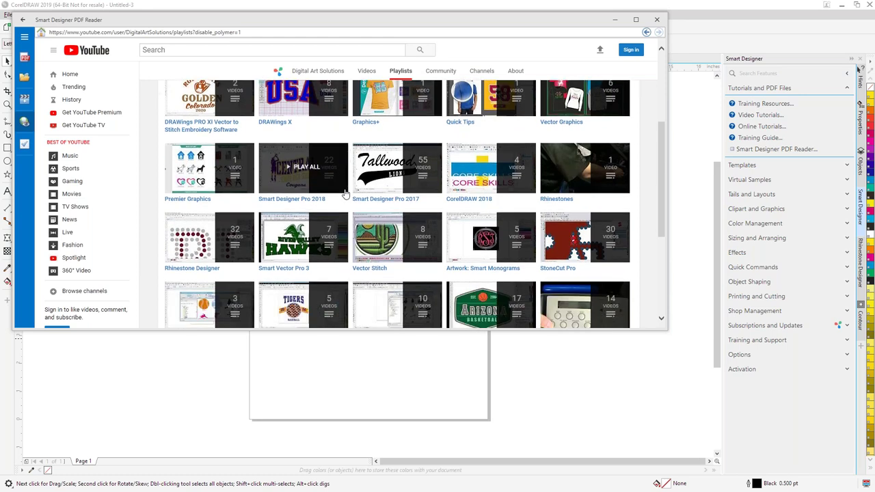
{"action": "left_click", "coordinate": [489, 168]}
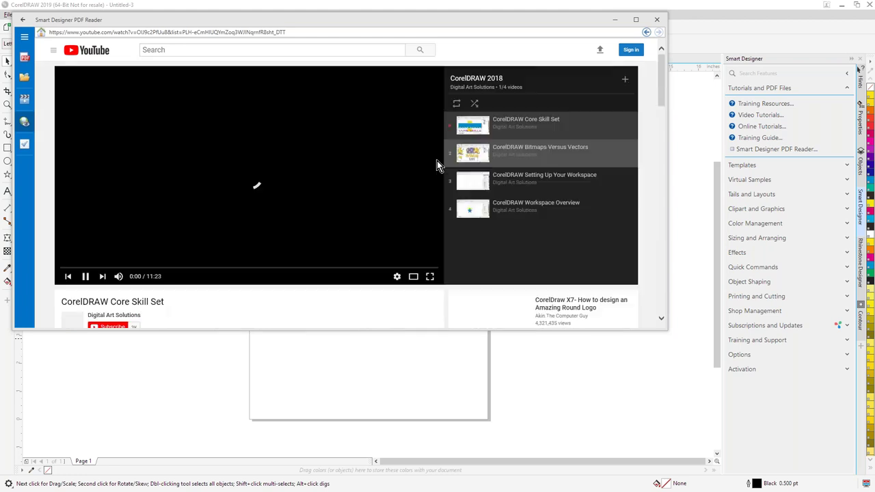
{"action": "left_click", "coordinate": [85, 278]}
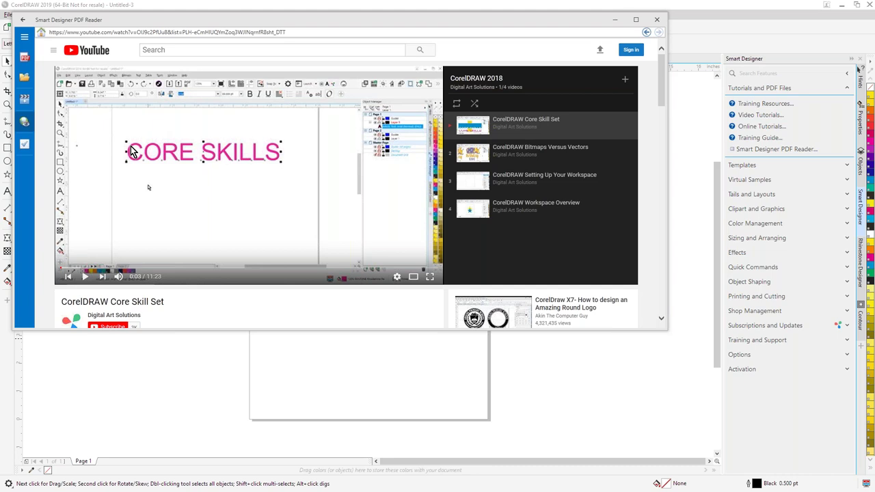
{"action": "left_click", "coordinate": [614, 22]}
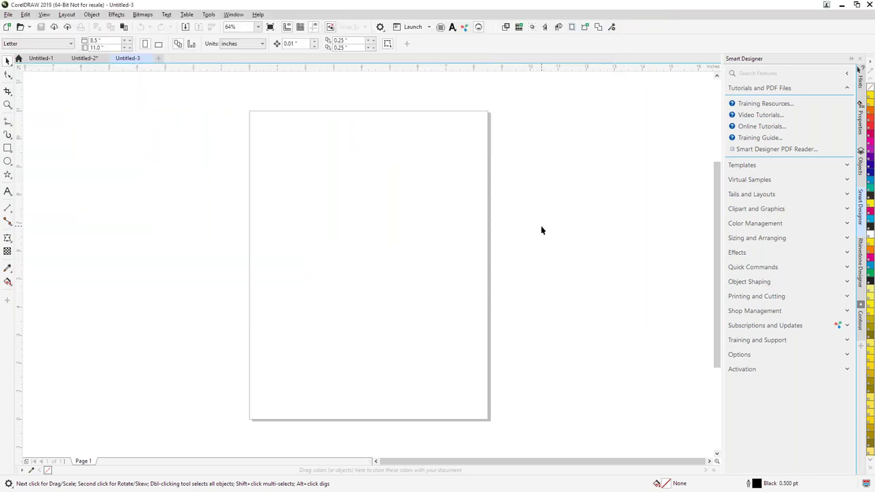
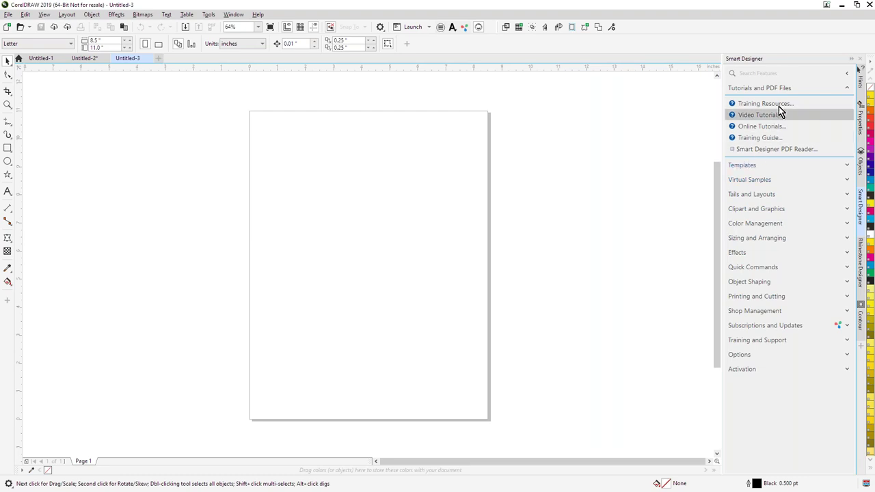
- Look at the Rhinestone Designer features, return to Smart Designer and open its template browser from the Templates section
{"action": "left_click", "coordinate": [861, 270]}
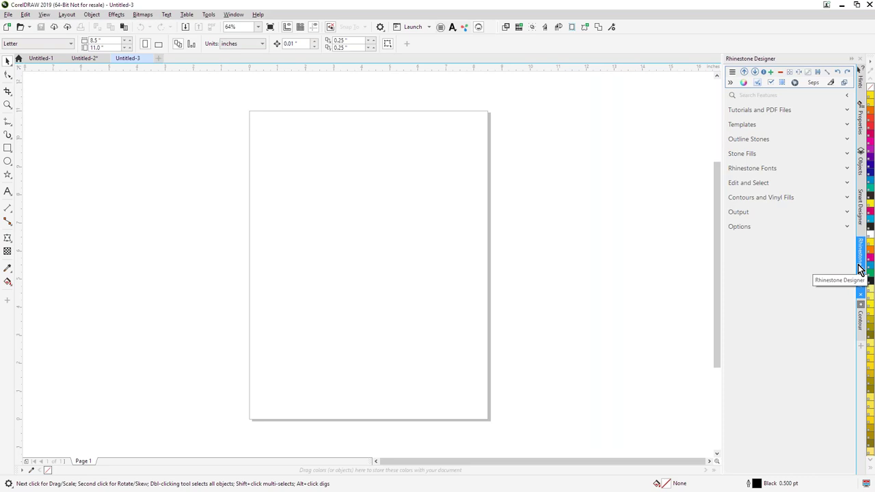
{"action": "left_click", "coordinate": [861, 221]}
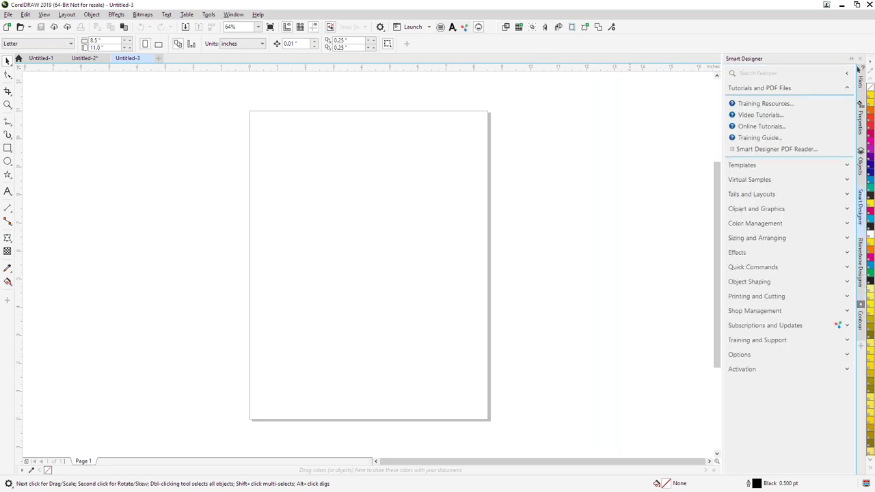
{"action": "left_click", "coordinate": [741, 166]}
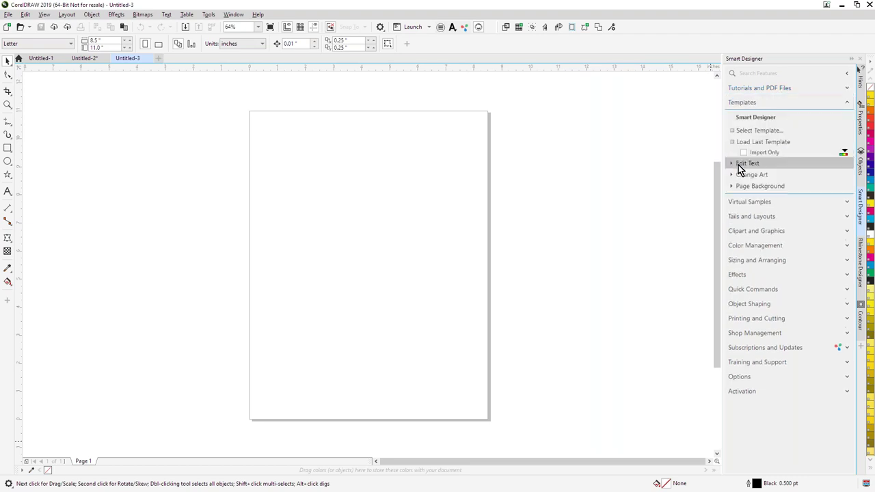
{"action": "left_click", "coordinate": [761, 131]}
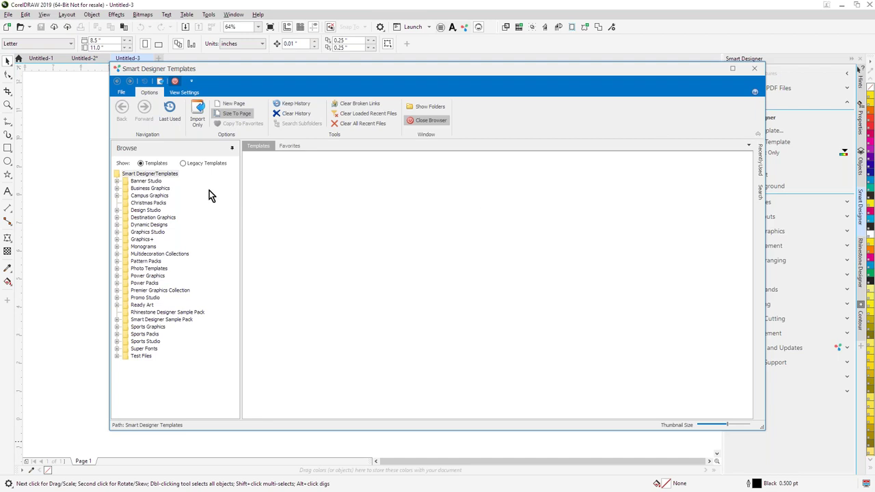
- Look through the list of legacy template folders and switch back to the standard templates
{"action": "left_click", "coordinate": [184, 164]}
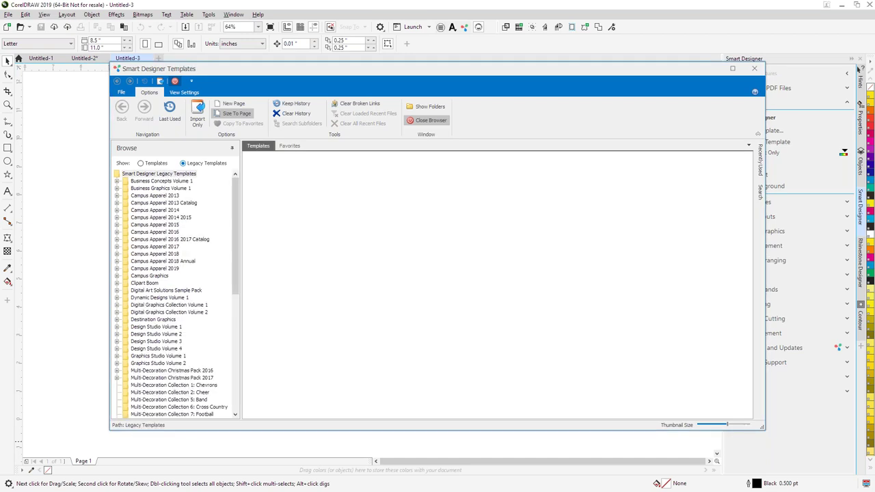
{"action": "left_click_drag", "start_coordinate": [235, 226], "coordinate": [230, 281]}
{"action": "scroll", "coordinate": [230, 298], "scroll_direction": "down", "scroll_amount": 5}
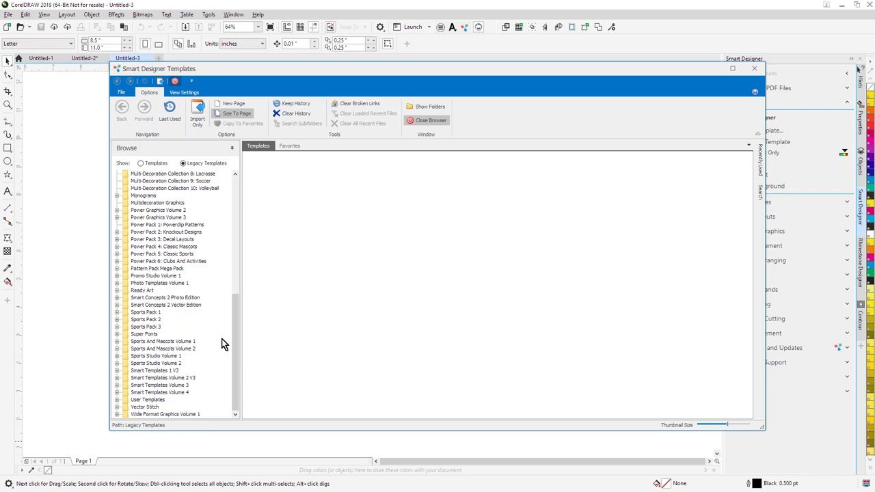
{"action": "left_click_drag", "start_coordinate": [239, 304], "coordinate": [240, 220]}
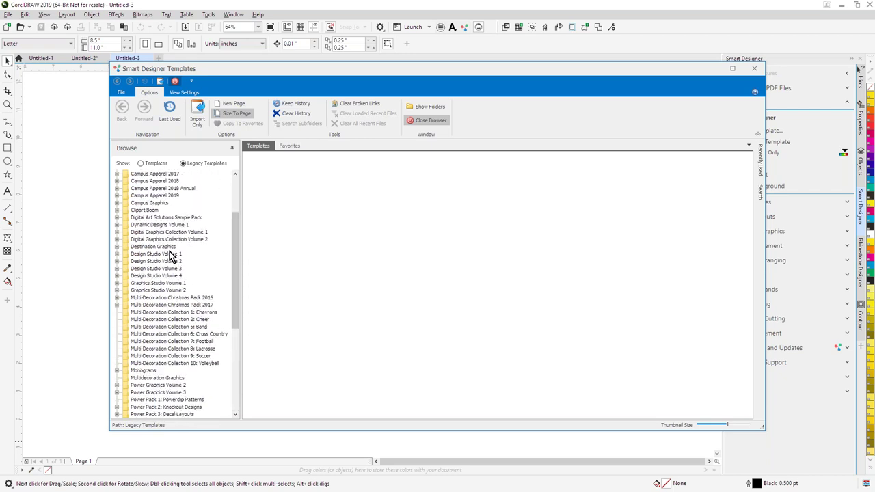
{"action": "left_click", "coordinate": [140, 164]}
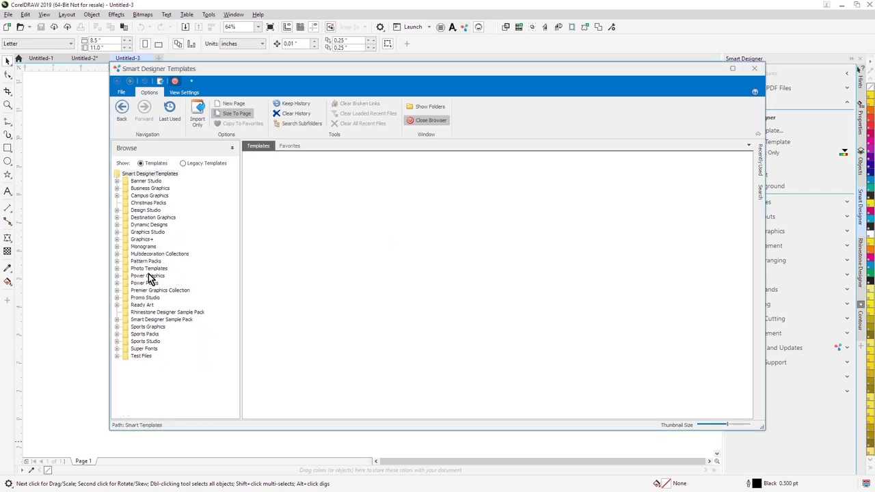
{"action": "left_click", "coordinate": [118, 290]}
{"action": "left_click", "coordinate": [117, 210]}
{"action": "left_click", "coordinate": [117, 209]}
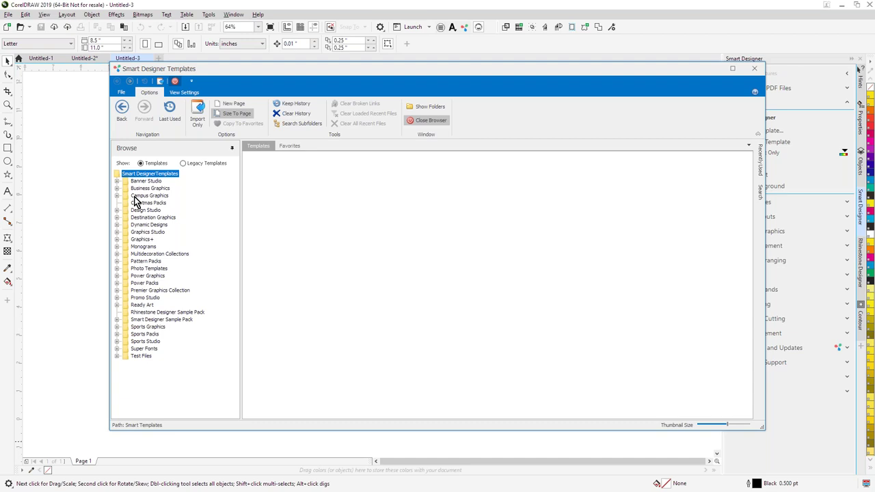
- Expand the Campus Graphics collection and view its Activities, Band, Business and Camp templates
{"action": "left_click", "coordinate": [137, 196]}
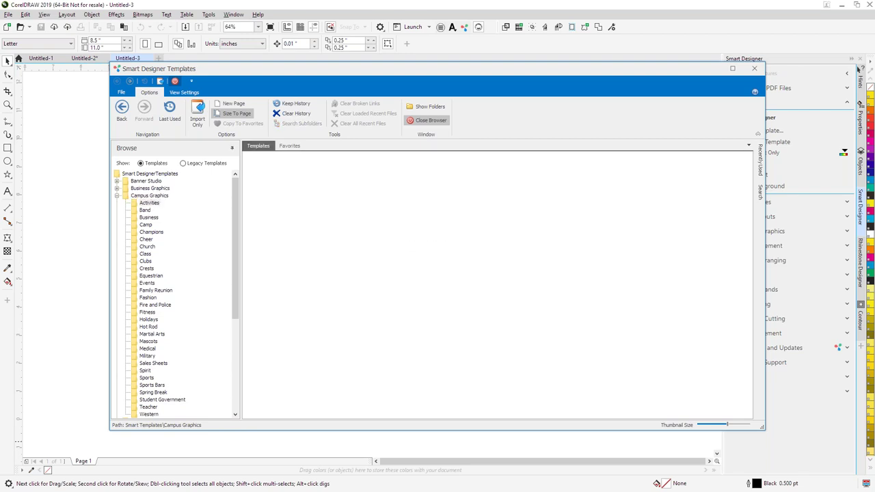
{"action": "left_click", "coordinate": [149, 203]}
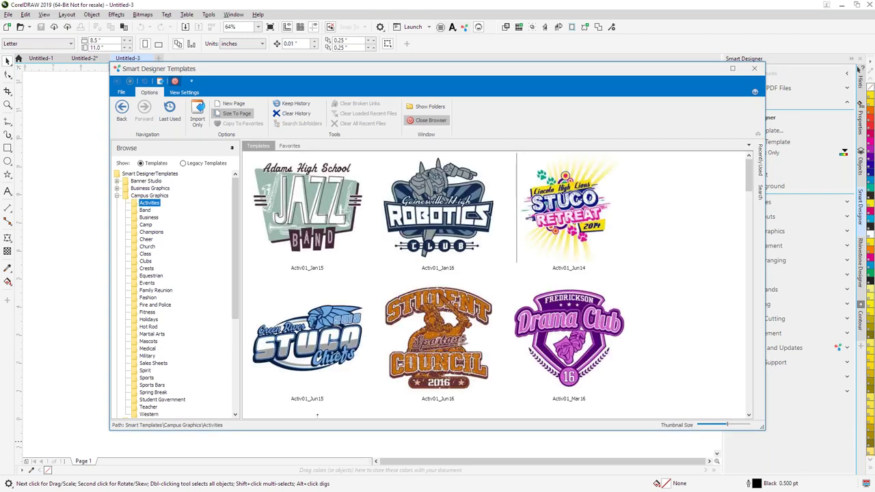
{"action": "left_click", "coordinate": [146, 210]}
{"action": "left_click", "coordinate": [149, 217]}
{"action": "left_click", "coordinate": [146, 225]}
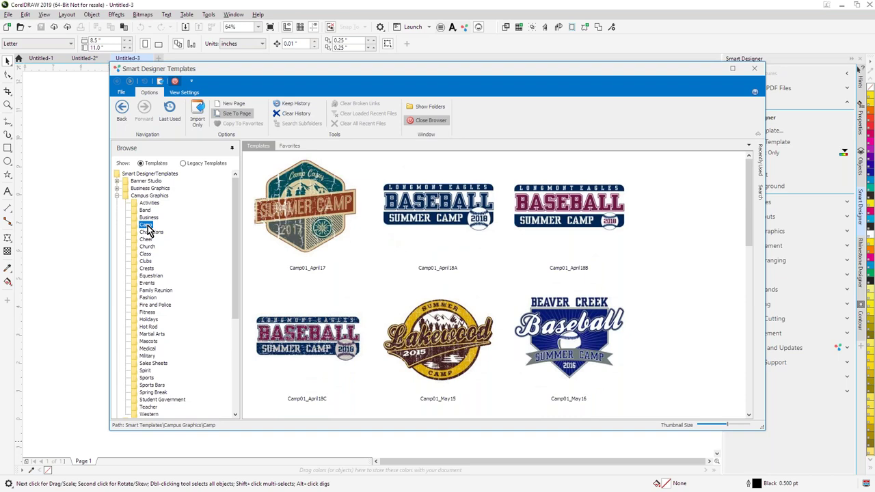
- View the Champions, Cheer, Church, Clubs, Equestrian and Fashion folders in Campus Graphics
{"action": "left_click", "coordinate": [148, 232]}
{"action": "left_click", "coordinate": [149, 239]}
{"action": "left_click", "coordinate": [148, 247]}
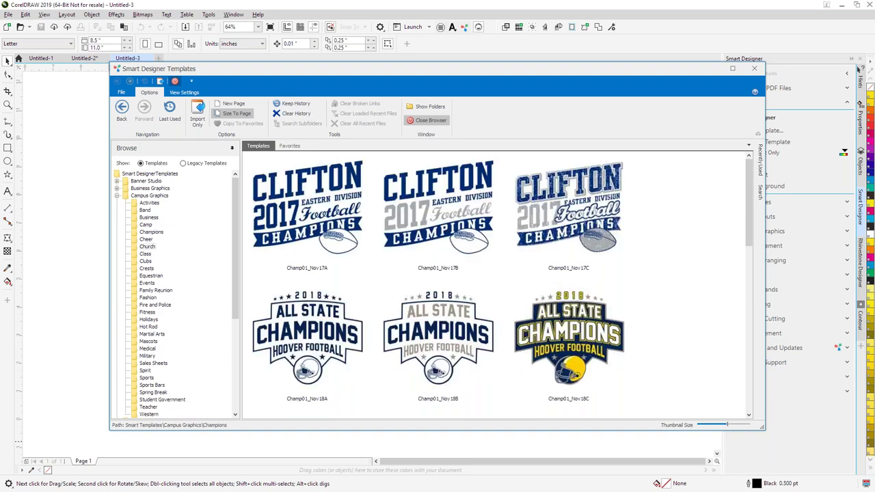
{"action": "left_click", "coordinate": [146, 261]}
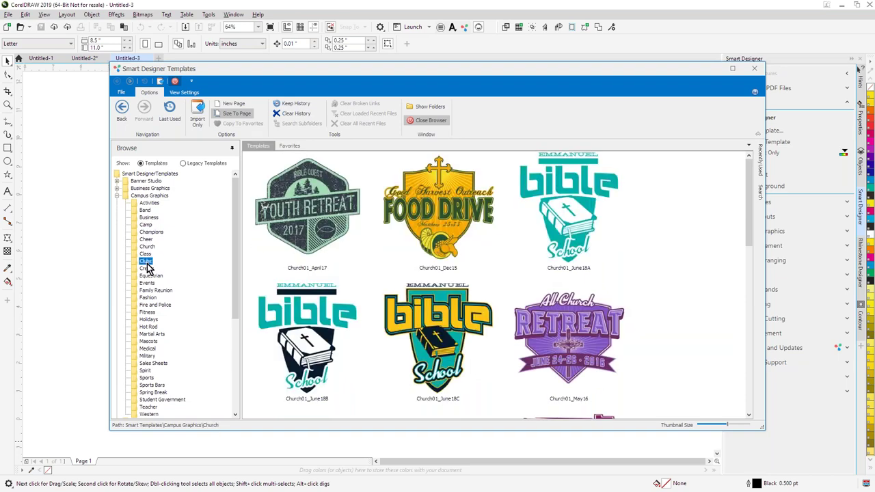
{"action": "left_click", "coordinate": [150, 275]}
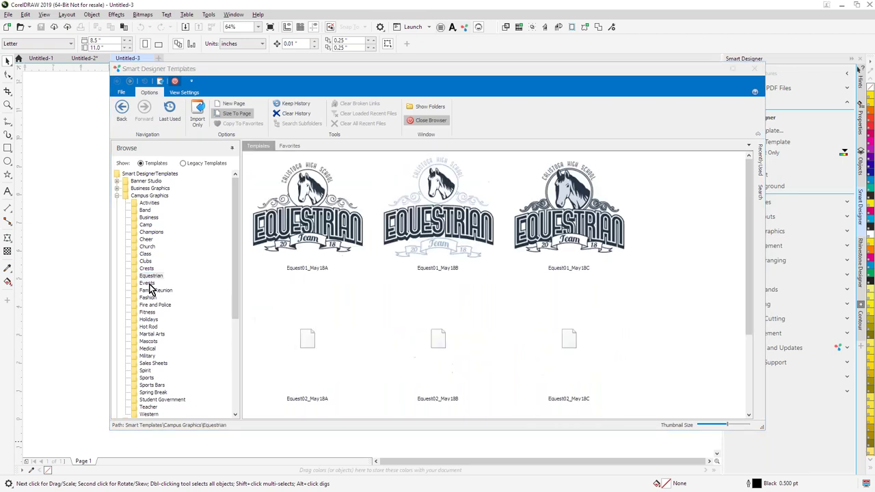
{"action": "left_click", "coordinate": [149, 298]}
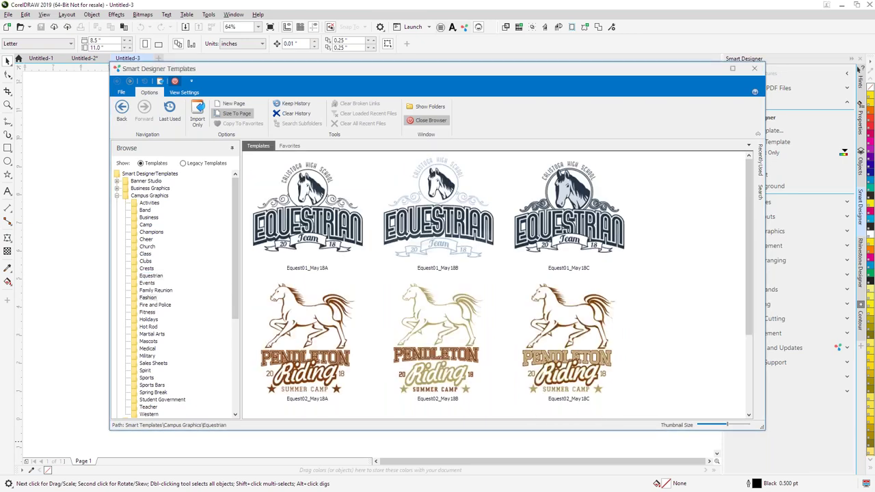
- Open the Military folder in Campus Graphics and look through its template designs
{"action": "left_click", "coordinate": [148, 356]}
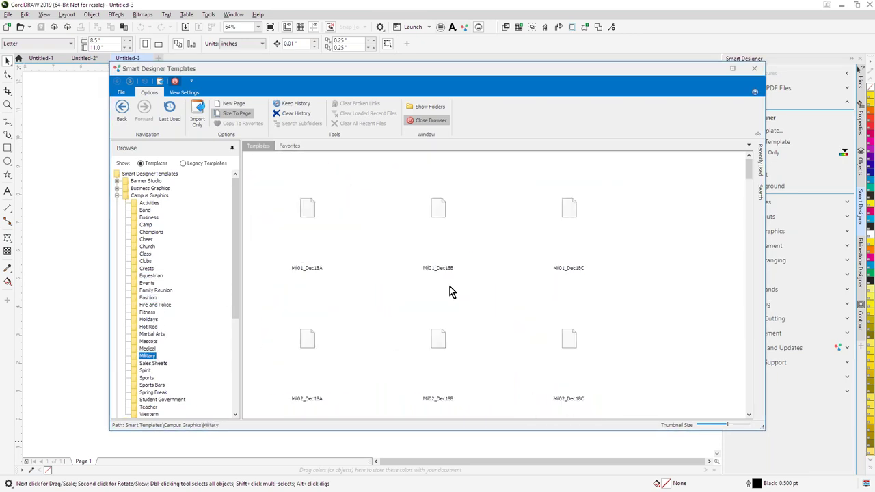
{"action": "scroll", "coordinate": [453, 284], "scroll_direction": "down", "scroll_amount": 6}
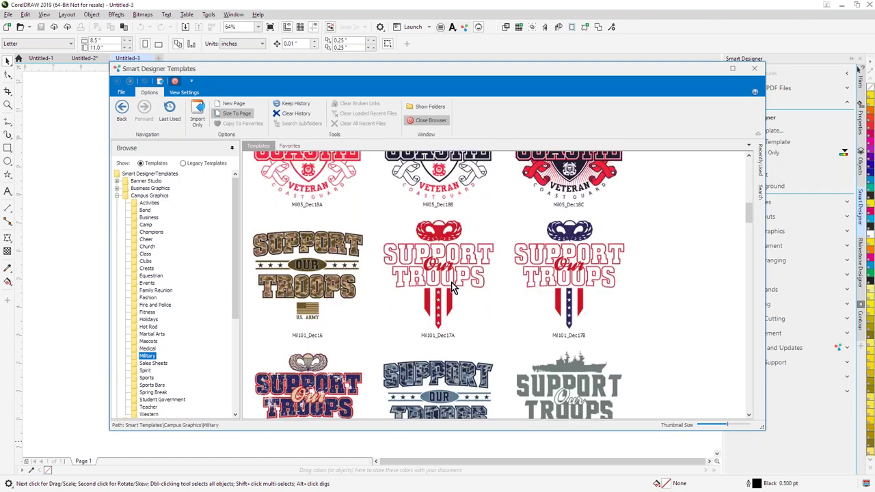
{"action": "scroll", "coordinate": [451, 287], "scroll_direction": "down", "scroll_amount": 10}
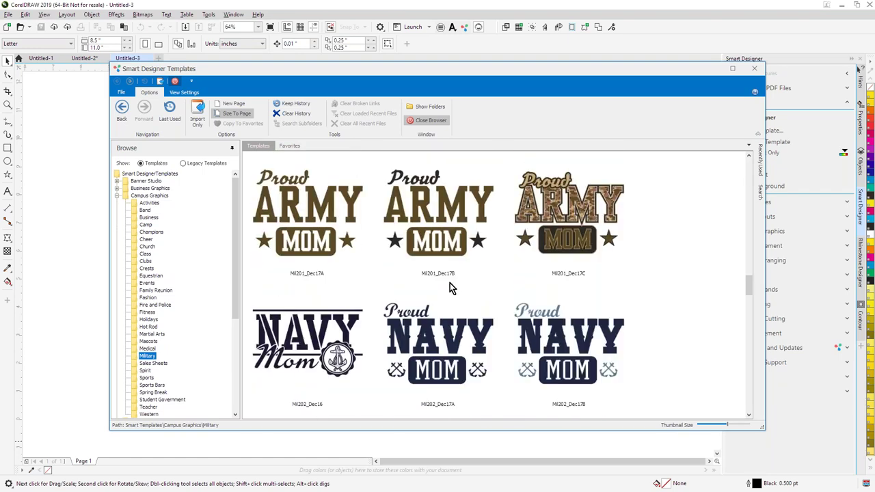
{"action": "scroll", "coordinate": [450, 283], "scroll_direction": "down", "scroll_amount": 4}
{"action": "scroll", "coordinate": [185, 335], "scroll_direction": "down", "scroll_amount": 1}
- View the Sales Sheets layouts and look through the Sports templates in Campus Graphics
{"action": "left_click", "coordinate": [153, 341]}
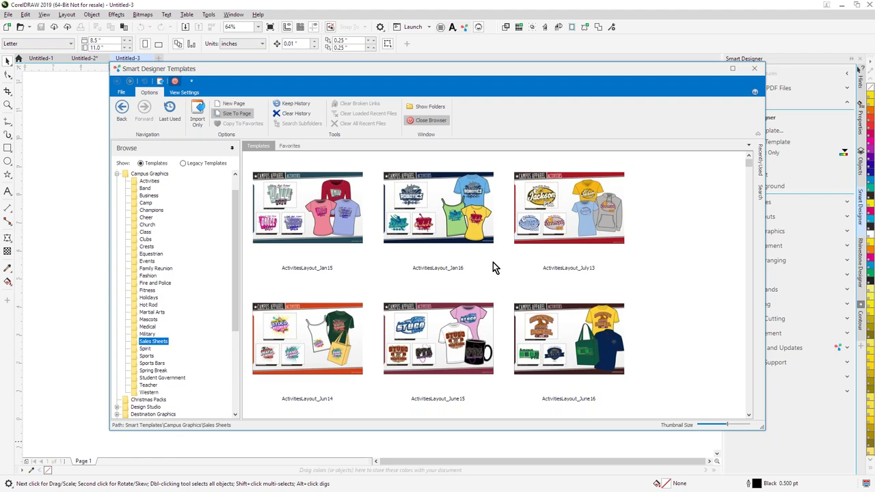
{"action": "left_click", "coordinate": [146, 356]}
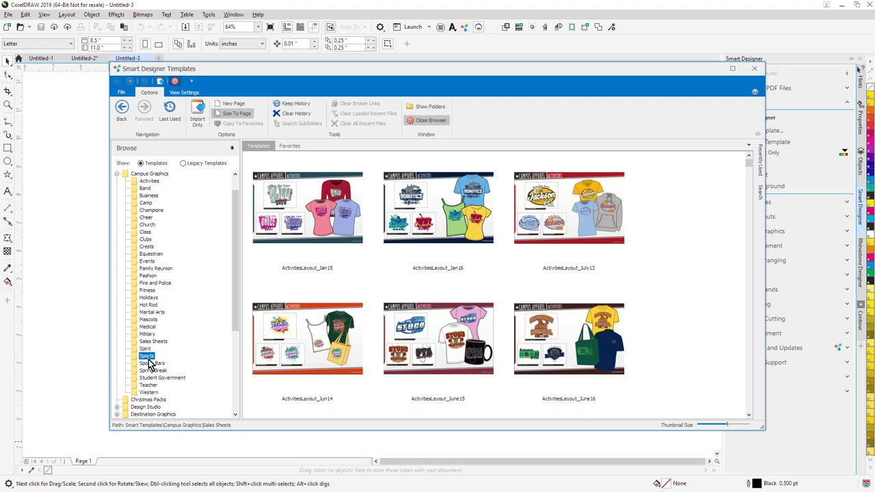
{"action": "scroll", "coordinate": [451, 345], "scroll_direction": "down", "scroll_amount": 3}
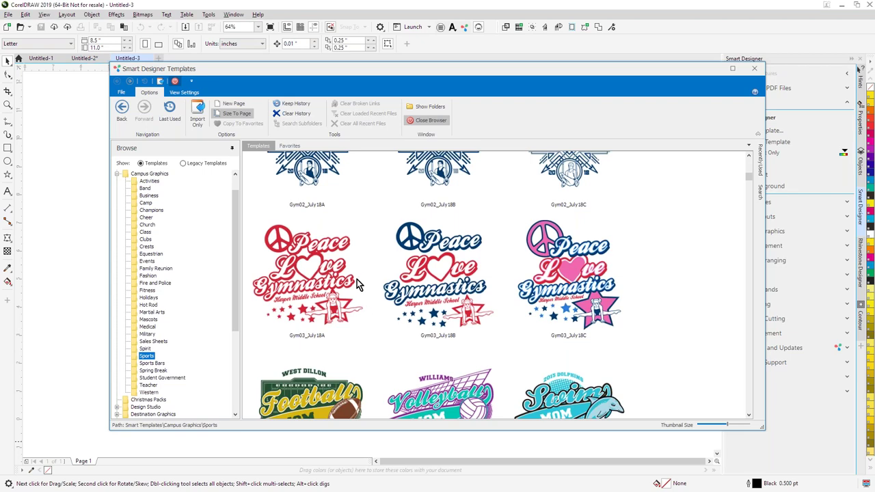
{"action": "scroll", "coordinate": [358, 279], "scroll_direction": "down", "scroll_amount": 5}
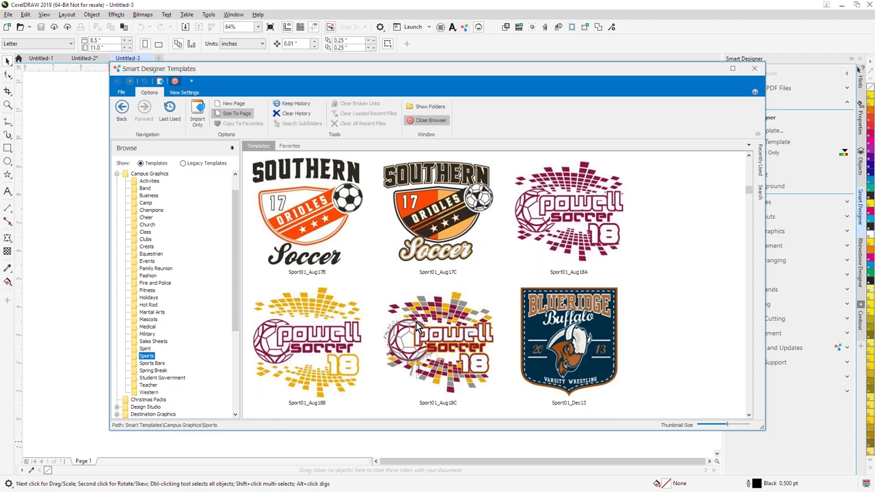
{"action": "scroll", "coordinate": [456, 330], "scroll_direction": "down", "scroll_amount": 3}
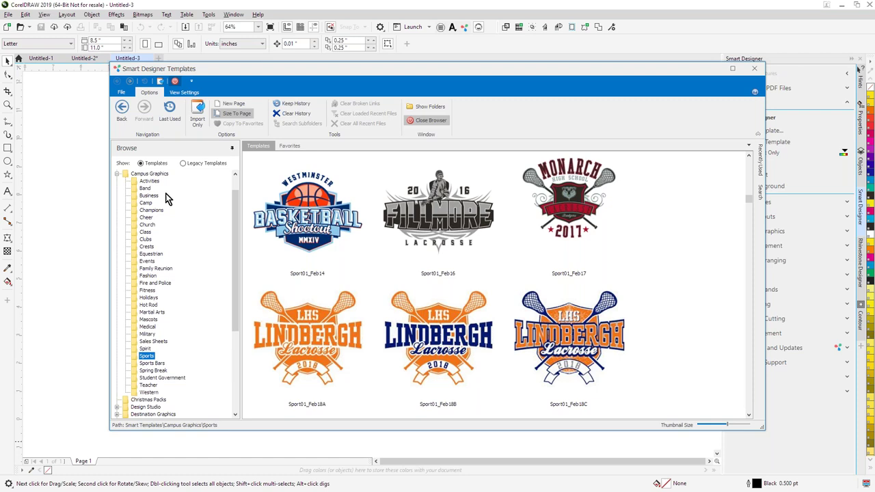
- Collapse Campus Graphics, expand the Premier Graphics Collection and view its Anniversary, Agriculture and Aviation templates
{"action": "left_click", "coordinate": [117, 174]}
{"action": "left_click", "coordinate": [147, 196]}
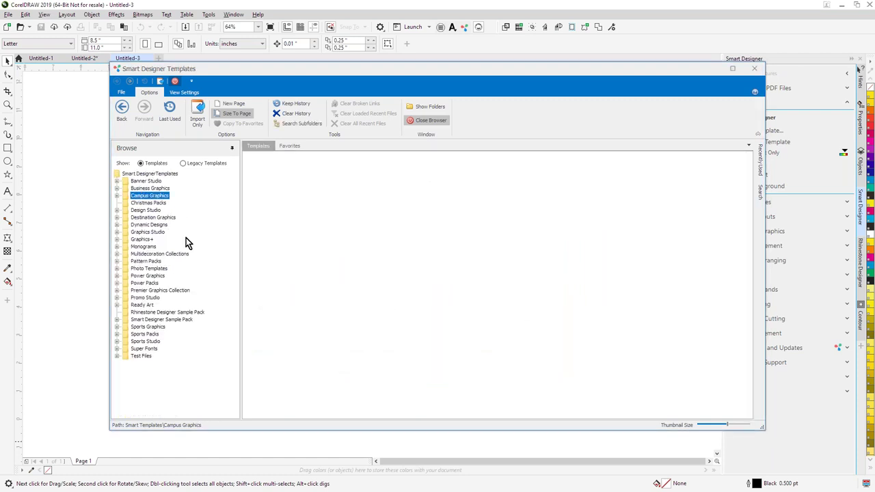
{"action": "left_click", "coordinate": [117, 289]}
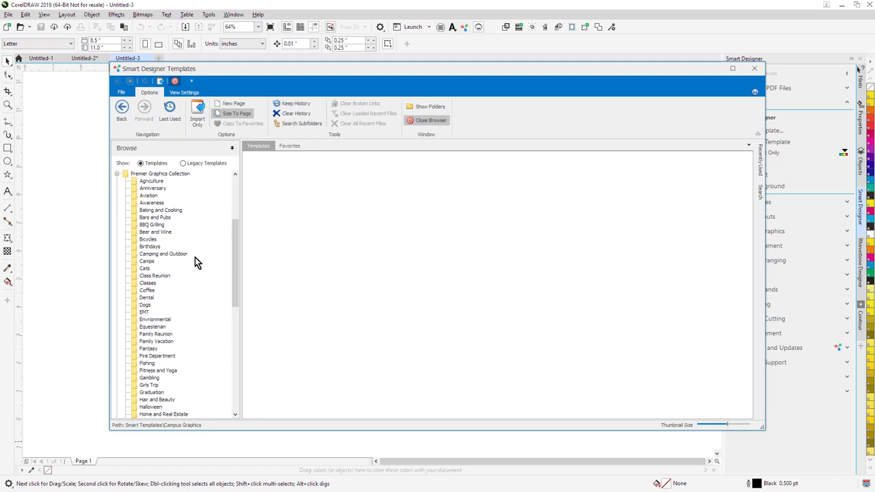
{"action": "left_click", "coordinate": [154, 190]}
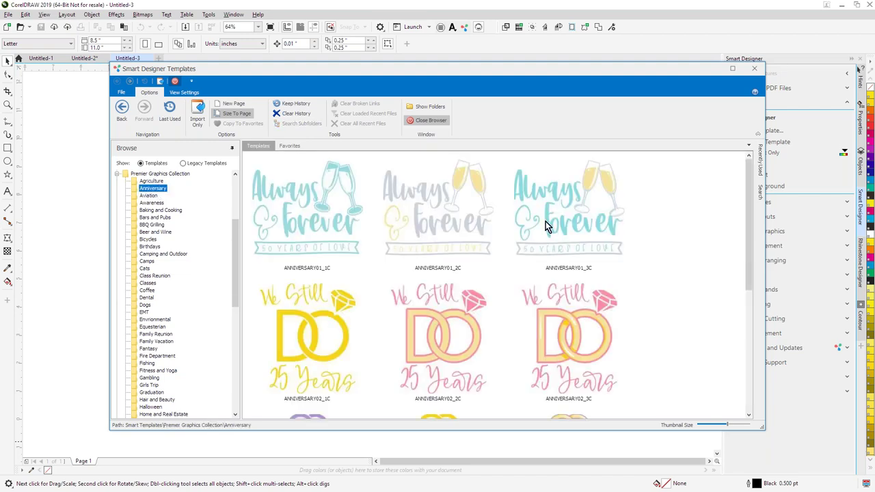
{"action": "left_click", "coordinate": [152, 181]}
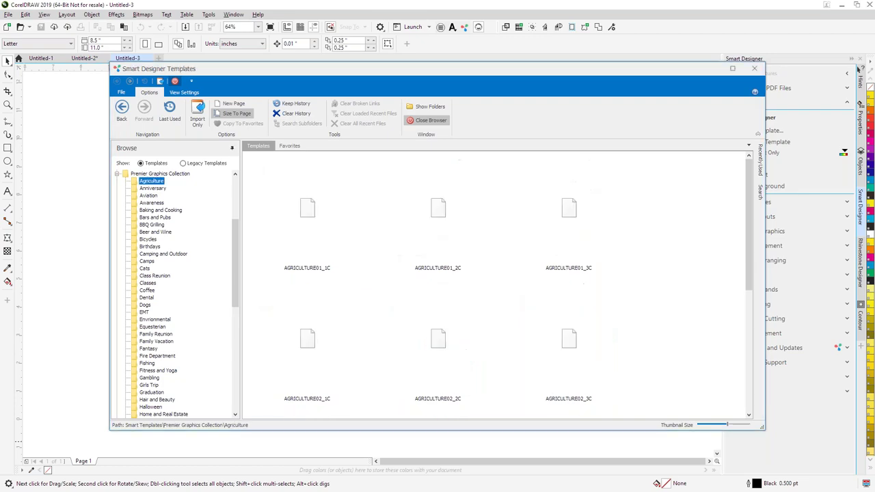
{"action": "left_click", "coordinate": [148, 195]}
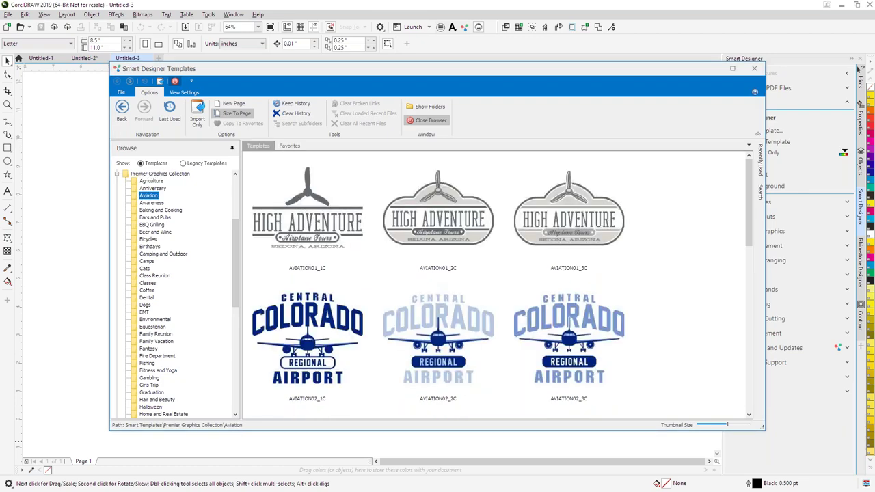
- View the Premier Graphics Collection's Awareness, Baking and Cooking, Bars and Pubs, BBQ Grilling, Bicycles, Birthdays, and Camping and Outdoor folders
{"action": "left_click", "coordinate": [151, 204]}
{"action": "left_click", "coordinate": [160, 210]}
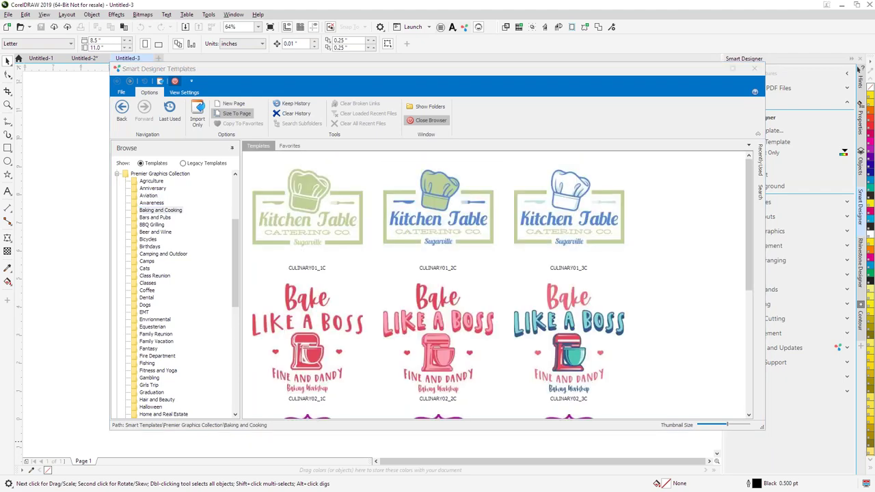
{"action": "left_click", "coordinate": [155, 218]}
{"action": "left_click", "coordinate": [152, 224]}
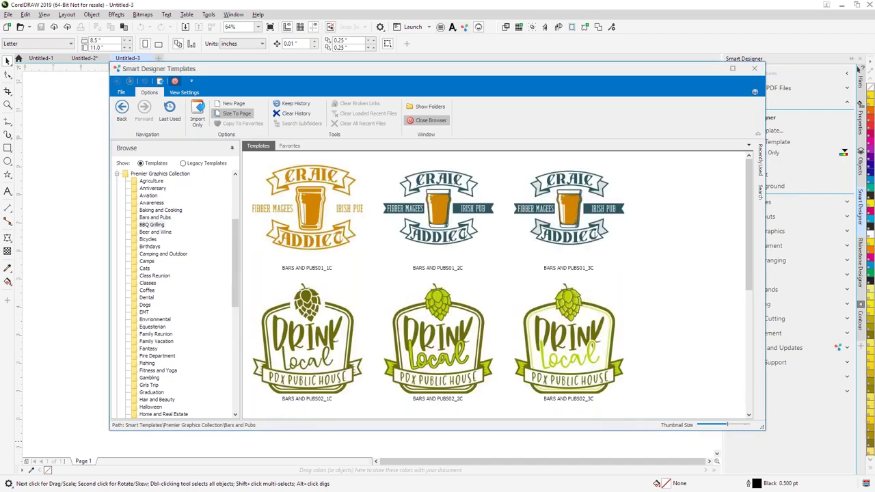
{"action": "left_click", "coordinate": [155, 239]}
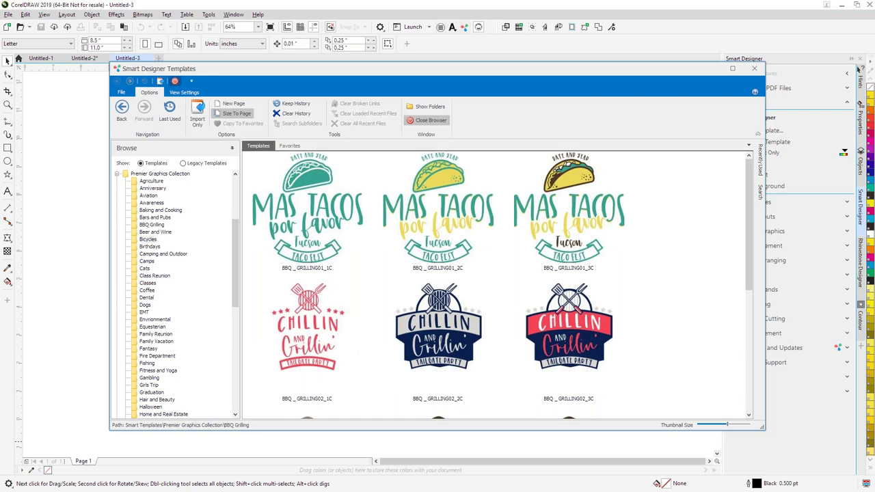
{"action": "left_click", "coordinate": [150, 246]}
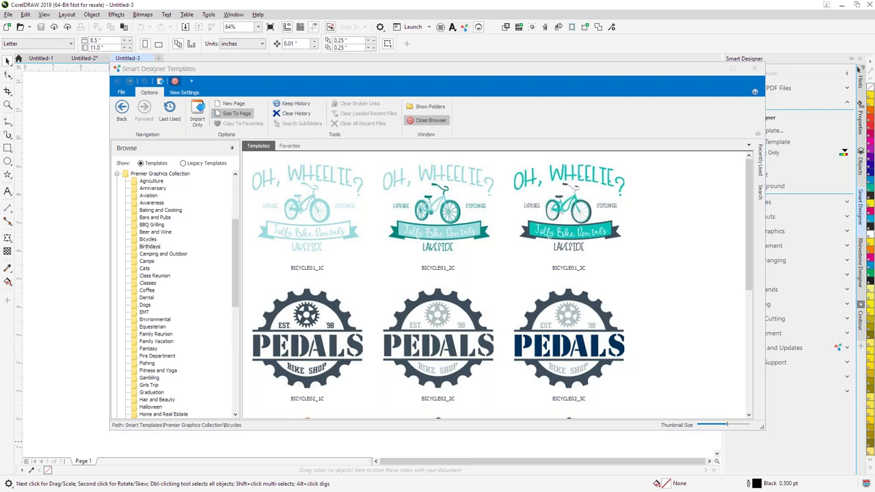
{"action": "left_click", "coordinate": [158, 254]}
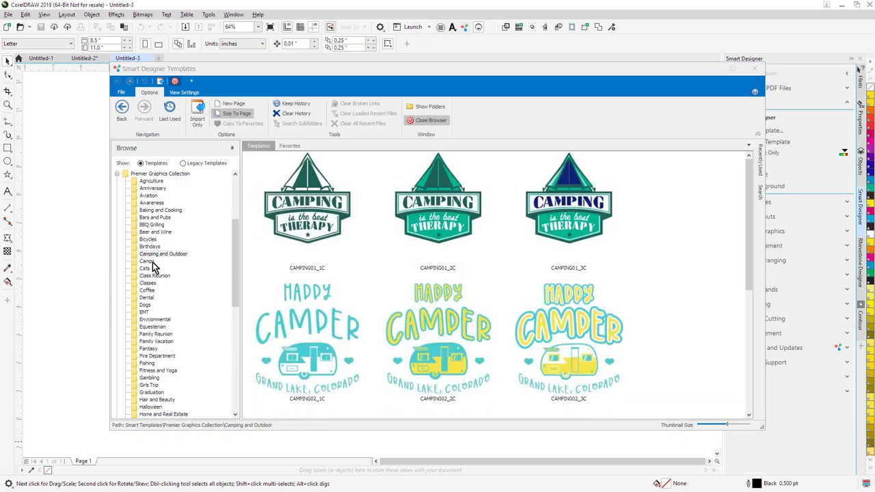
- View the Premier Graphics Collection's Camps, Cats, Class Reunion, Classes, Coffee, Dogs and Family Reunion folders
{"action": "left_click", "coordinate": [148, 261]}
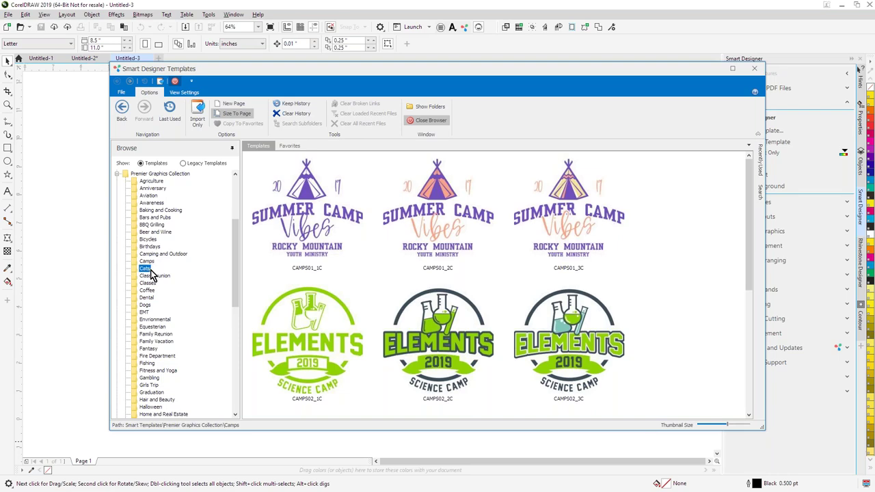
{"action": "left_click", "coordinate": [150, 267]}
{"action": "left_click", "coordinate": [154, 275]}
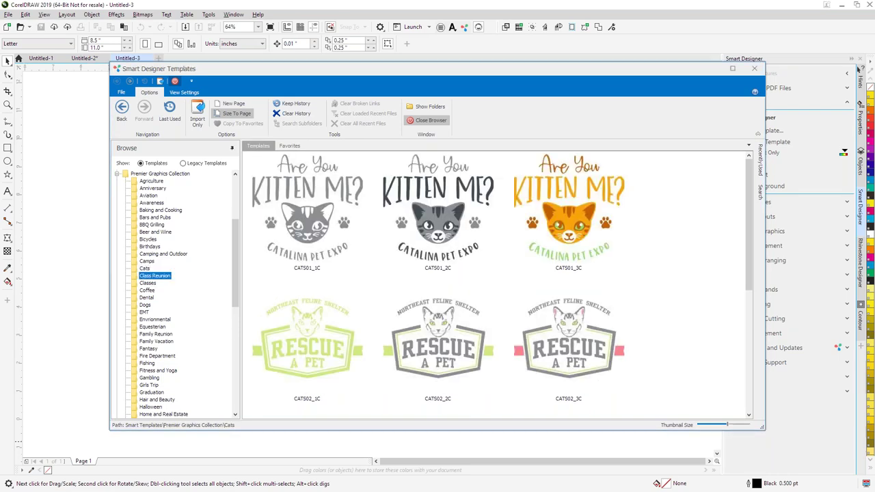
{"action": "left_click", "coordinate": [149, 283]}
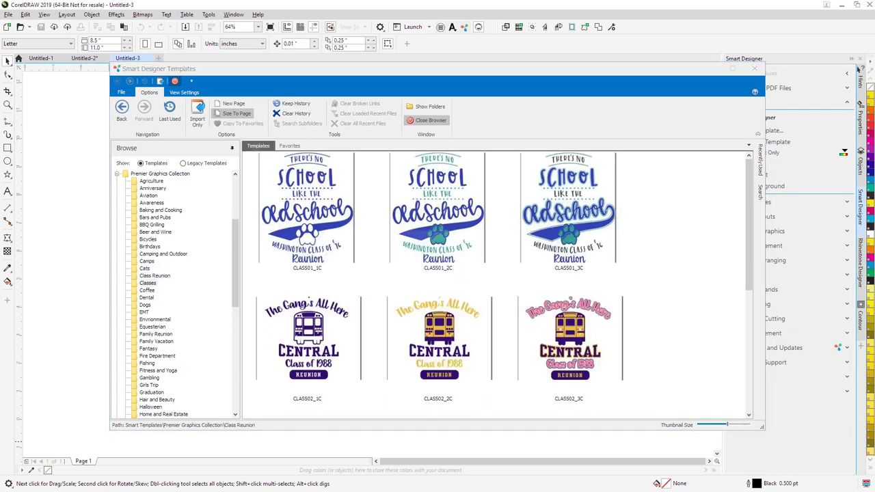
{"action": "left_click", "coordinate": [147, 290]}
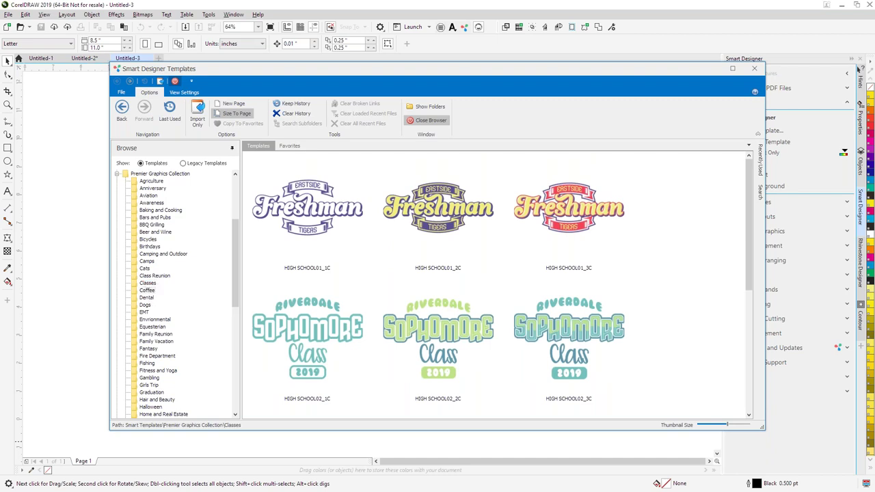
{"action": "left_click", "coordinate": [146, 306]}
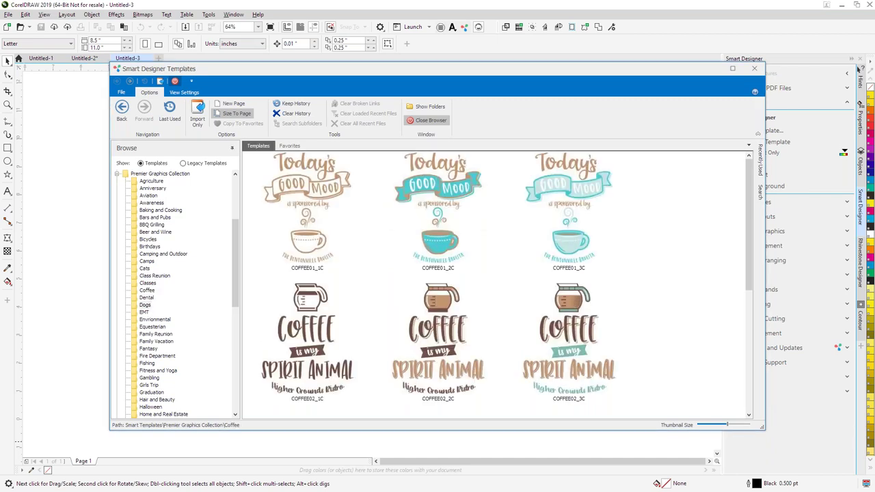
{"action": "left_click", "coordinate": [161, 334]}
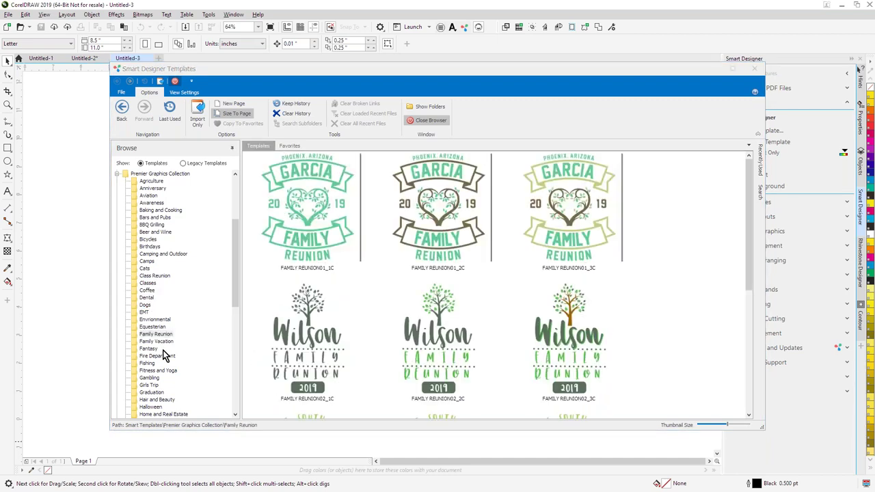
- Open the Fantasy folder in the Premier Graphics Collection and look through its template designs
{"action": "left_click", "coordinate": [148, 348]}
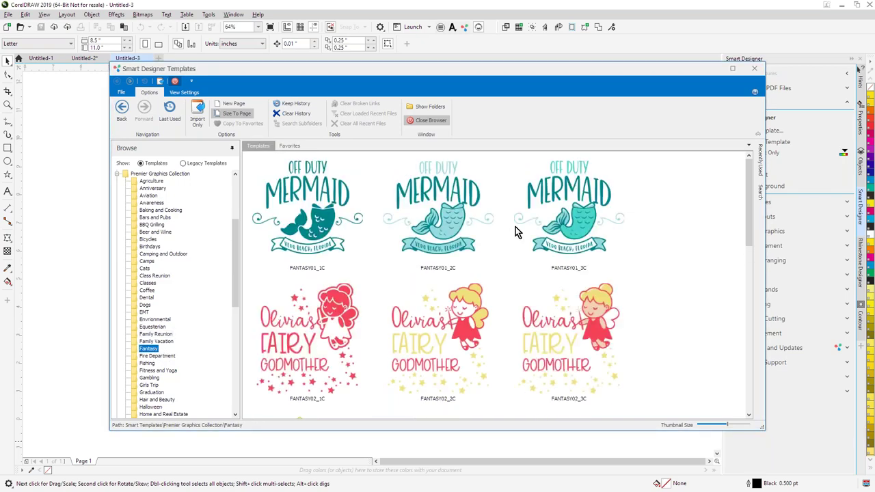
{"action": "scroll", "coordinate": [515, 232], "scroll_direction": "down", "scroll_amount": 3}
{"action": "scroll", "coordinate": [519, 236], "scroll_direction": "down", "scroll_amount": 3}
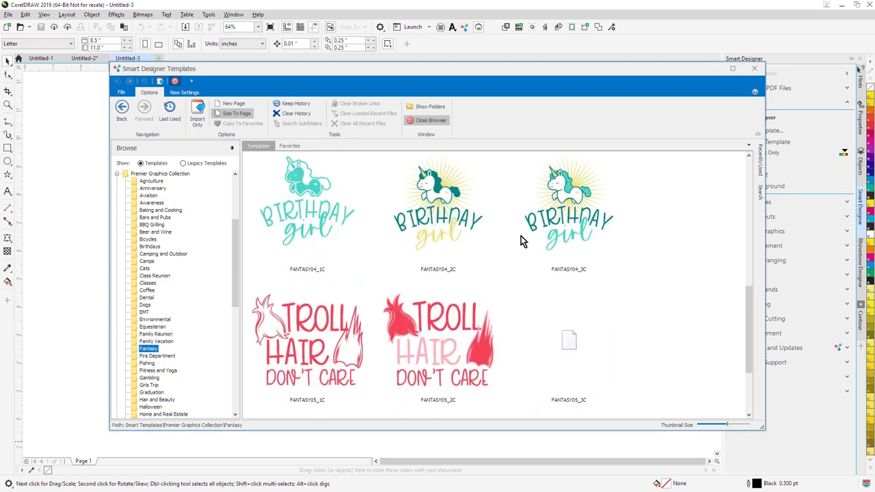
{"action": "scroll", "coordinate": [520, 237], "scroll_direction": "down", "scroll_amount": 3}
{"action": "scroll", "coordinate": [520, 237], "scroll_direction": "up", "scroll_amount": 4}
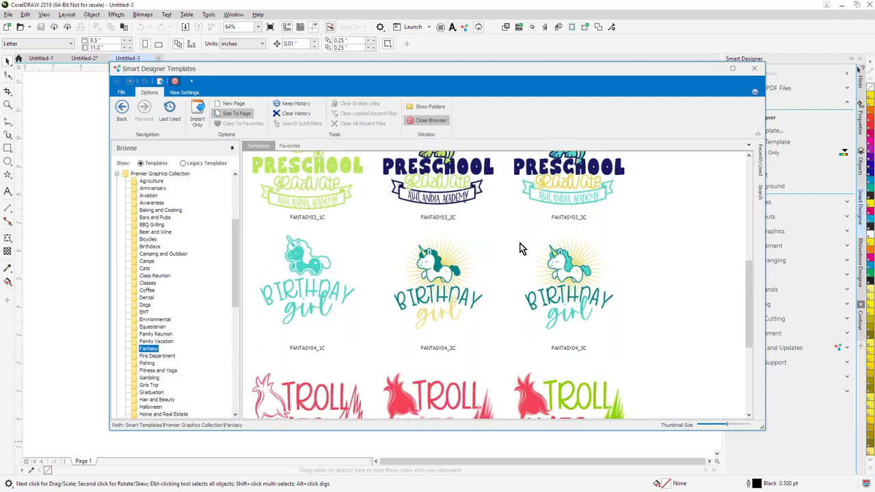
{"action": "scroll", "coordinate": [520, 246], "scroll_direction": "up", "scroll_amount": 2}
{"action": "scroll", "coordinate": [514, 314], "scroll_direction": "up", "scroll_amount": 2}
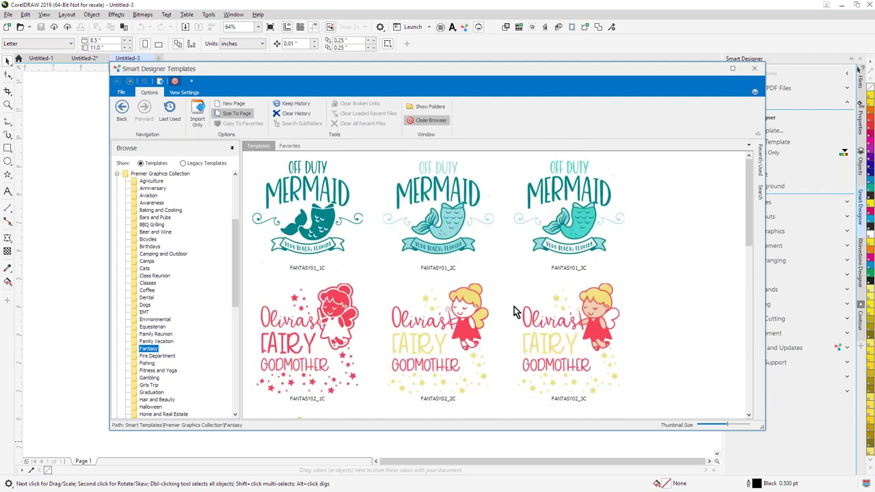
{"action": "scroll", "coordinate": [514, 311], "scroll_direction": "down", "scroll_amount": 3}
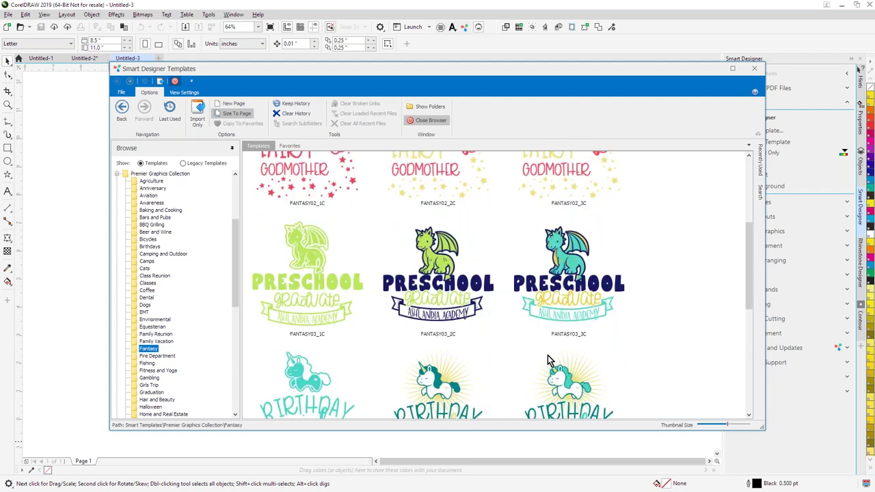
{"action": "scroll", "coordinate": [526, 316], "scroll_direction": "down", "scroll_amount": 3}
- Open the Fire Department folder and look through all of its template designs
{"action": "left_click", "coordinate": [155, 356]}
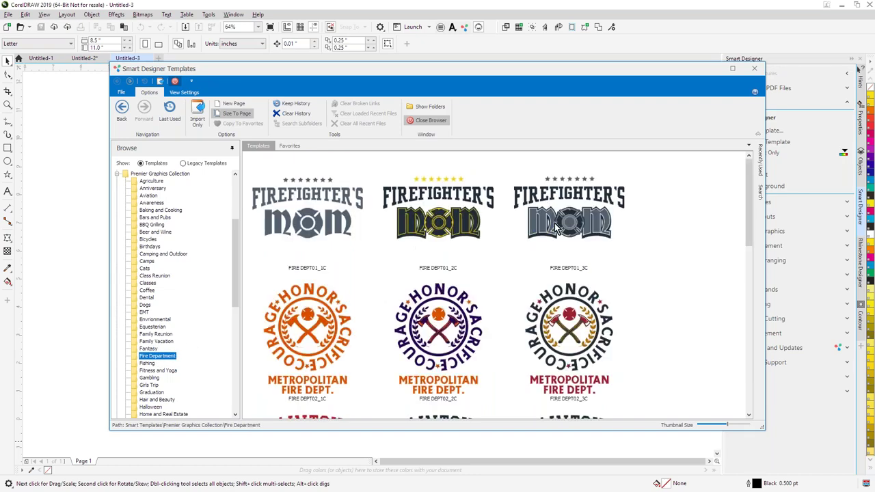
{"action": "scroll", "coordinate": [557, 235], "scroll_direction": "down", "scroll_amount": 5}
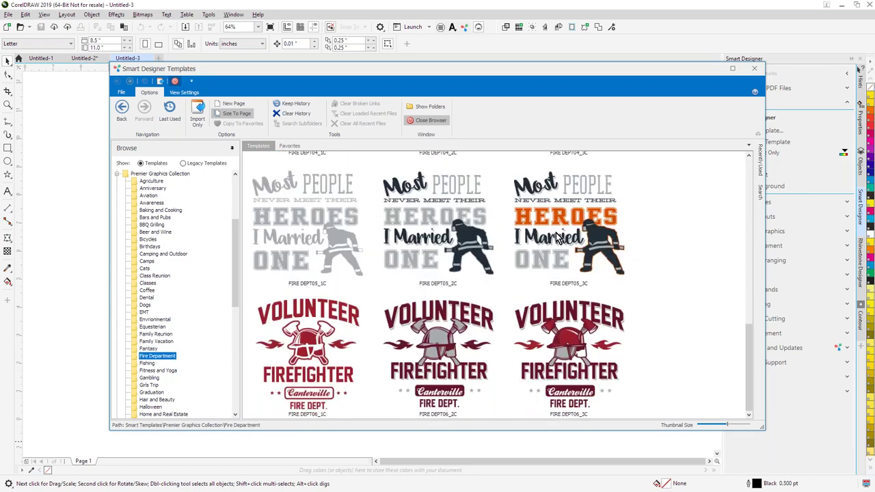
{"action": "scroll", "coordinate": [210, 347], "scroll_direction": "down", "scroll_amount": 1}
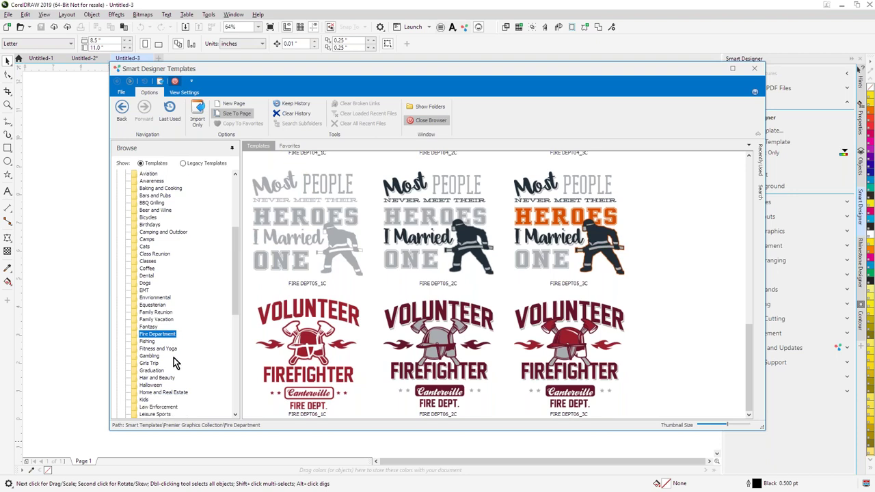
{"action": "scroll", "coordinate": [209, 334], "scroll_direction": "up", "scroll_amount": 2}
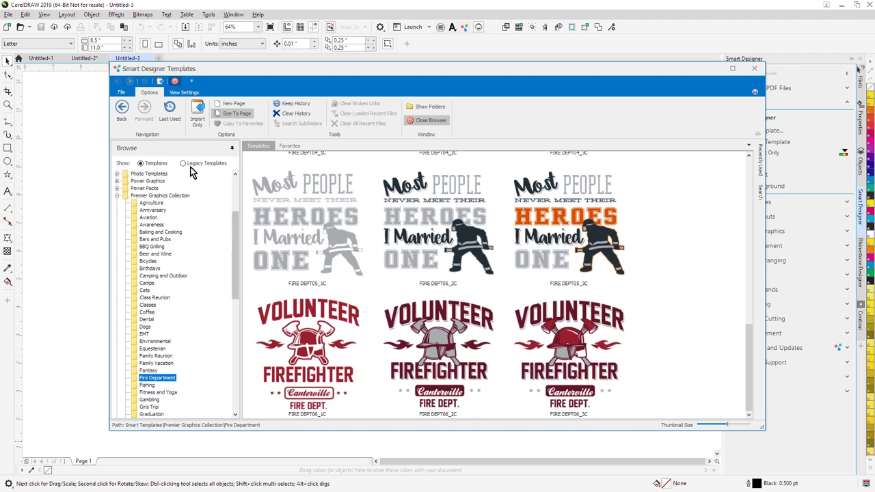
- Load the three-color Bake Like a Boss template, CULINARY02_3C, from the Baking and Cooking folder onto the page
{"action": "left_click", "coordinate": [170, 233]}
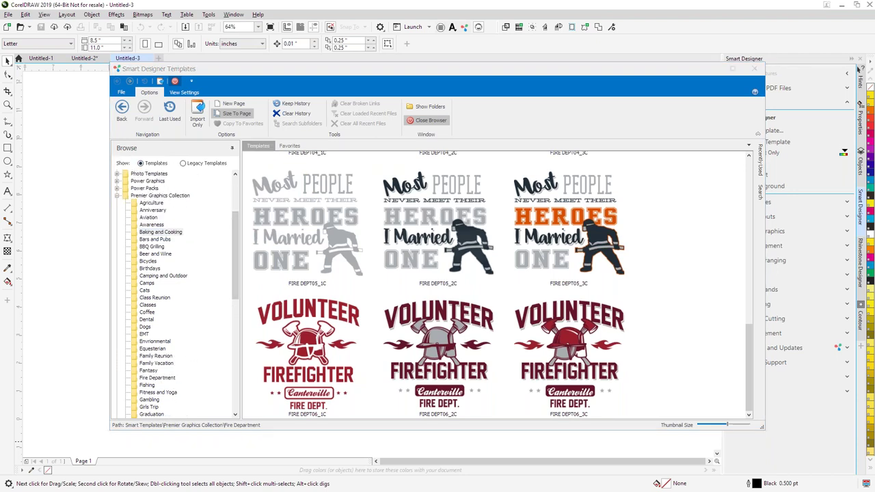
{"action": "scroll", "coordinate": [617, 311], "scroll_direction": "down", "scroll_amount": 2}
{"action": "scroll", "coordinate": [606, 287], "scroll_direction": "up", "scroll_amount": 3}
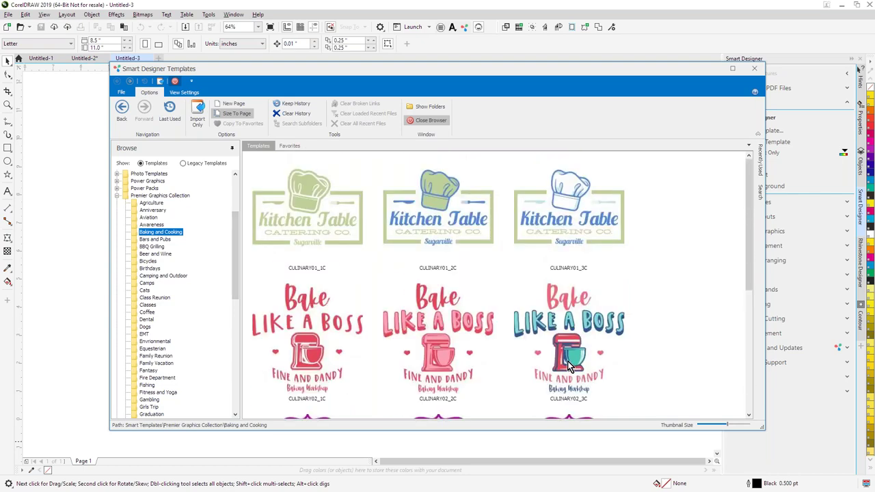
{"action": "double_click", "coordinate": [570, 366]}
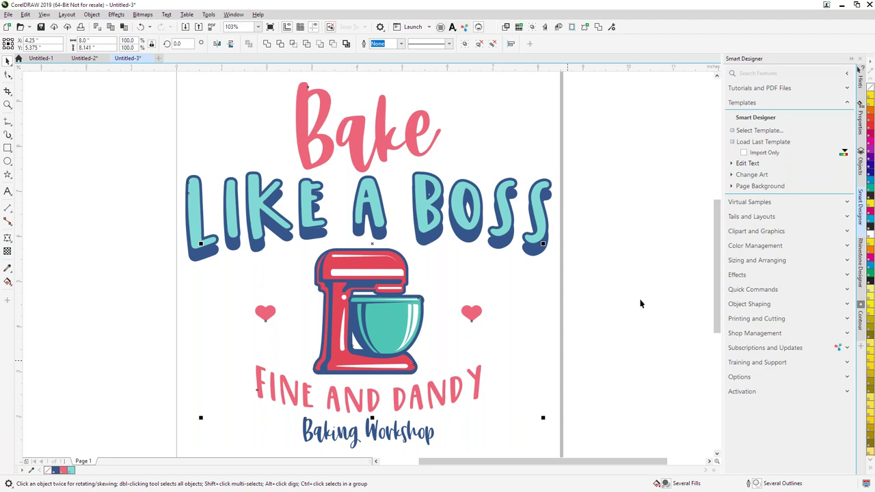
- Replace the template's "Bake" text with "Hit" in title case using Smart Designer's Edit Text feature
{"action": "left_click", "coordinate": [731, 164]}
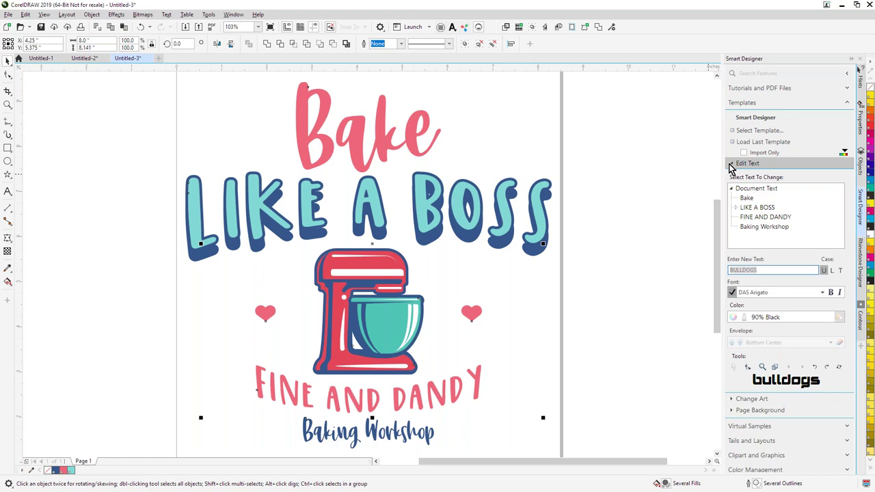
{"action": "left_click", "coordinate": [745, 198]}
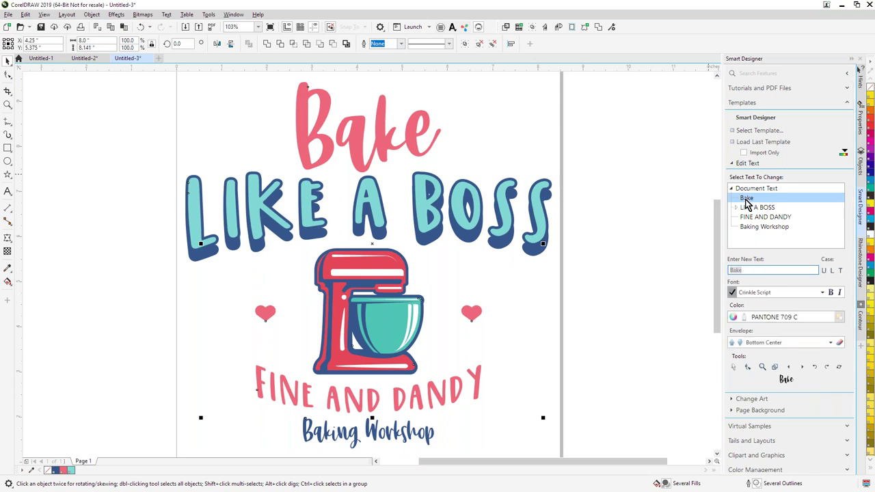
{"action": "type", "text": "hit"}
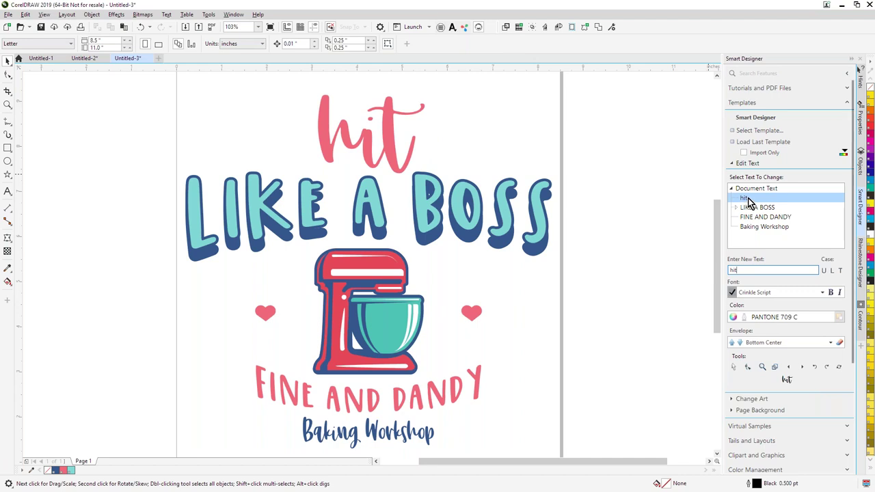
{"action": "left_click", "coordinate": [839, 270]}
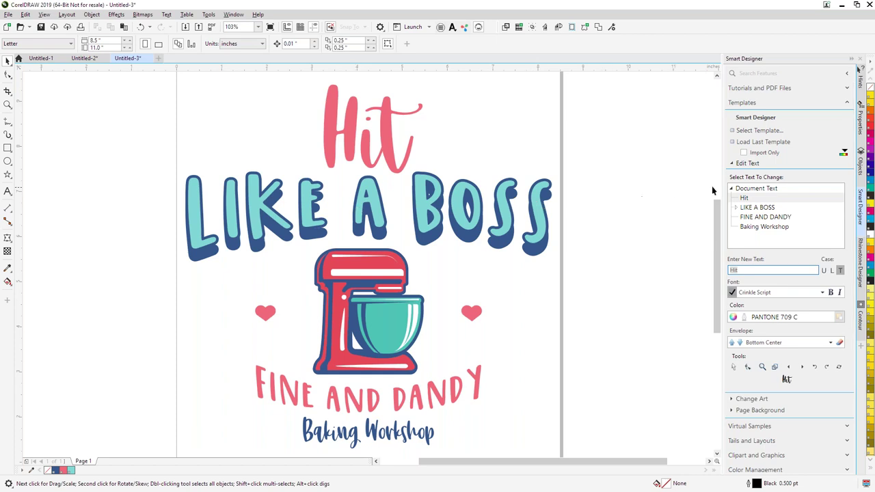
- Replace "FINE AND DANDY" with "SCOTTSDALE" and "Baking Workshop" with "Little Miss Softball" in title case
{"action": "left_click", "coordinate": [760, 219]}
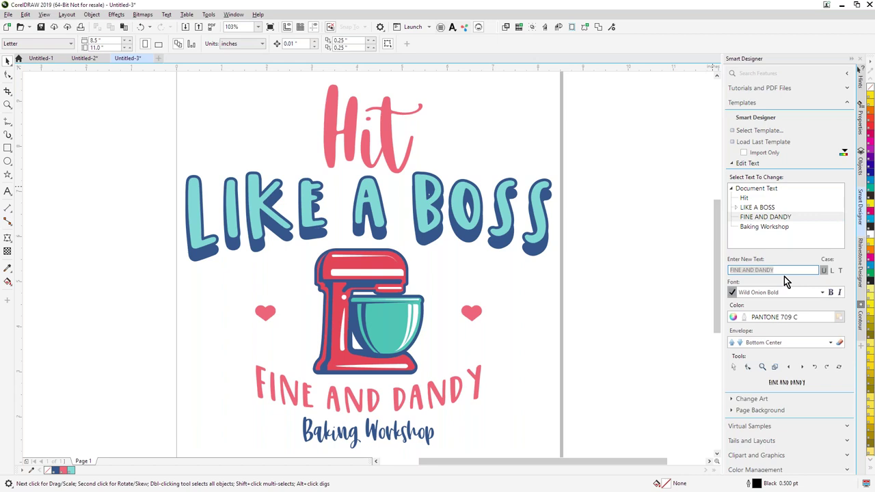
{"action": "type", "text": "SCOTTSDALE"}
{"action": "left_click", "coordinate": [765, 228]}
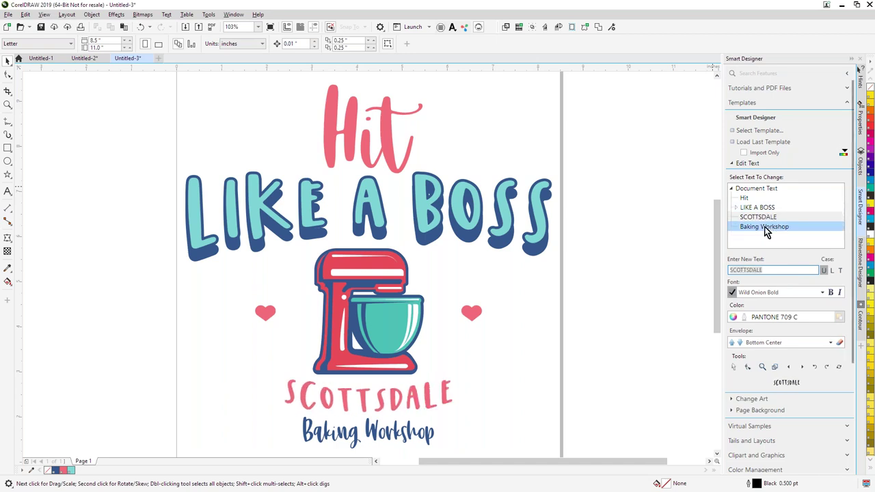
{"action": "type", "text": "Litt"}
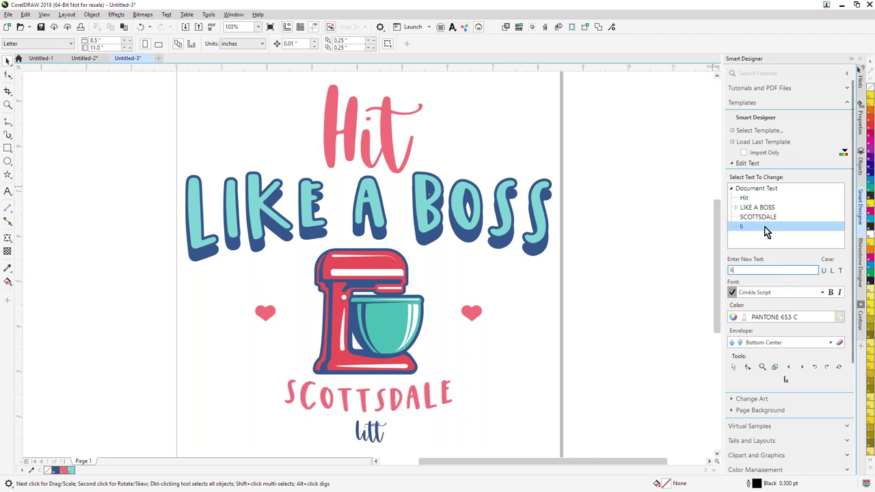
{"action": "type", "text": "le miss softba"}
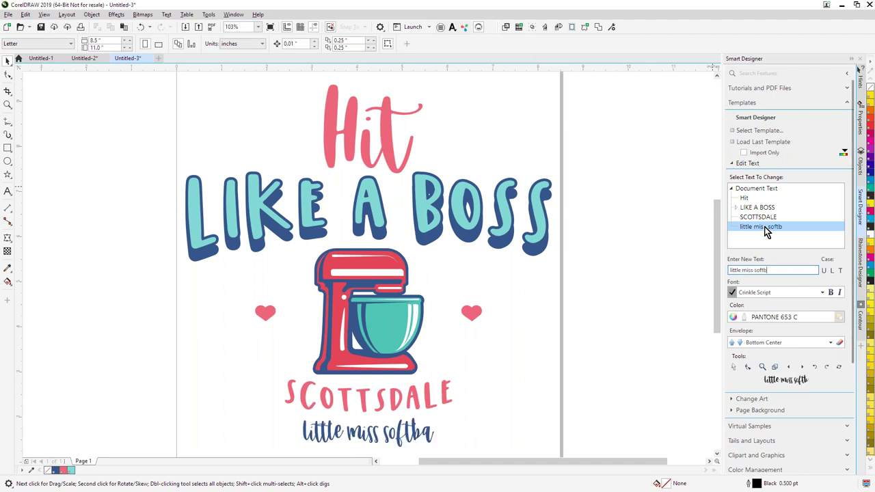
{"action": "type", "text": "ll"}
{"action": "left_click", "coordinate": [839, 270]}
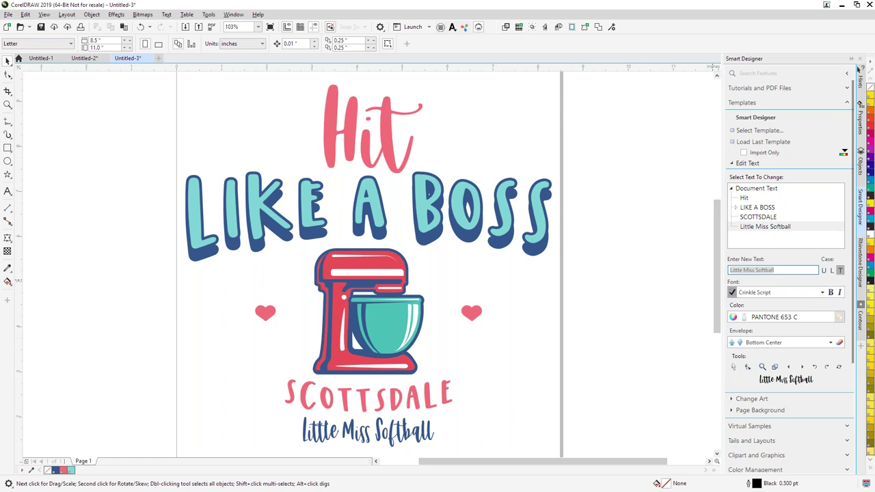
- Enlarge the "Little Miss Softball" text below SCOTTSDALE about its center to about 5.96 inches wide
{"action": "scroll", "coordinate": [318, 358], "scroll_direction": "down", "scroll_amount": 3}
{"action": "left_click", "coordinate": [305, 335]}
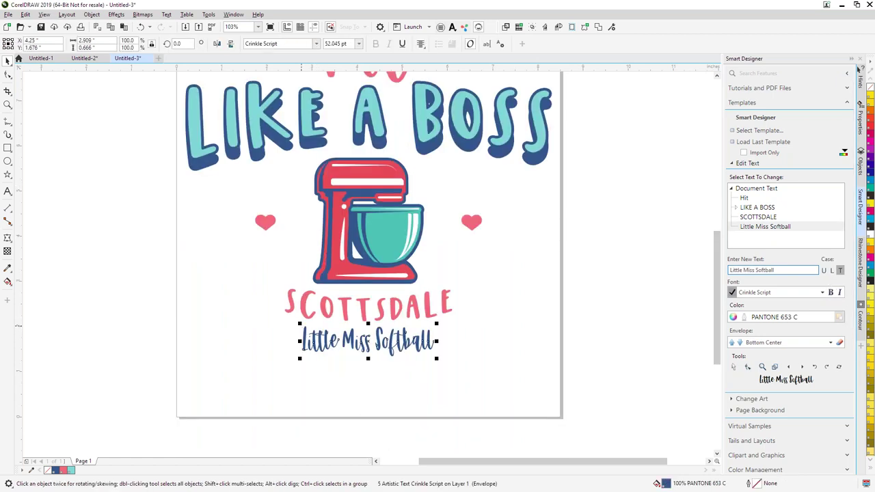
{"action": "left_click_drag", "start_coordinate": [281, 318], "coordinate": [284, 321]}
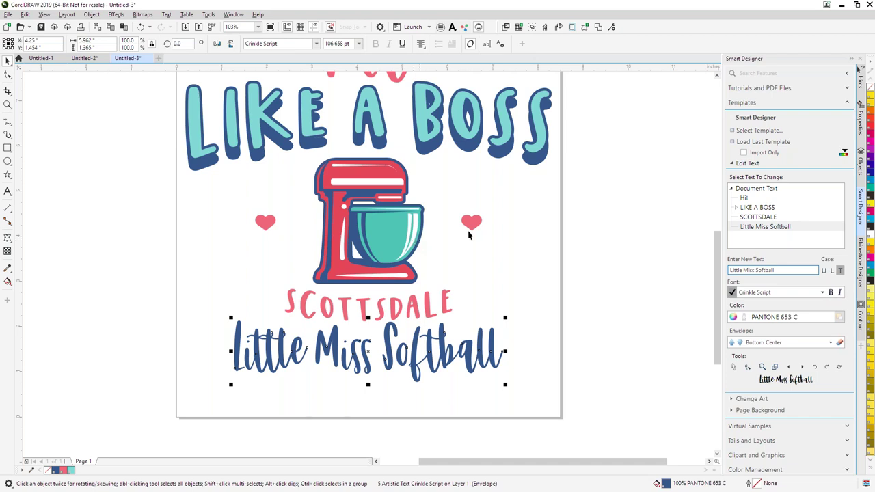
- Choose the mixer artwork, Group of 4 Shapes, as the art to replace in Smart Designer's Change Art feature
{"action": "left_click", "coordinate": [732, 164]}
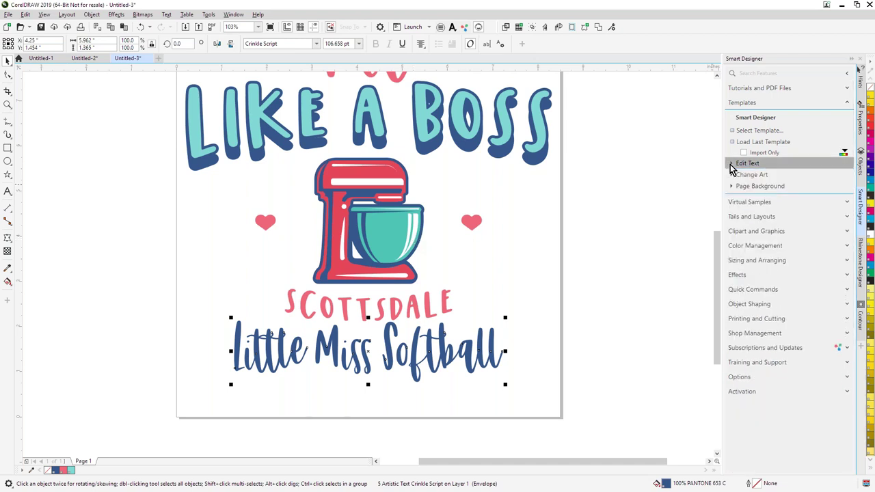
{"action": "left_click", "coordinate": [732, 176]}
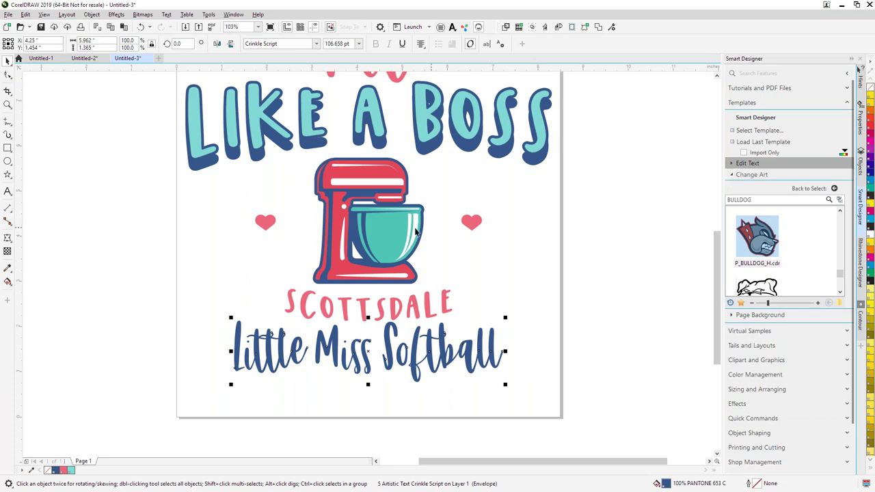
{"action": "left_click", "coordinate": [833, 188]}
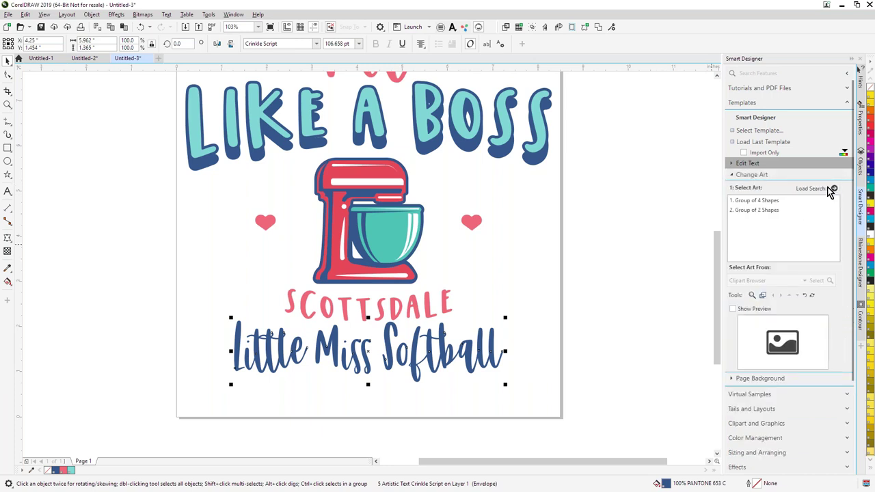
{"action": "left_click", "coordinate": [751, 210]}
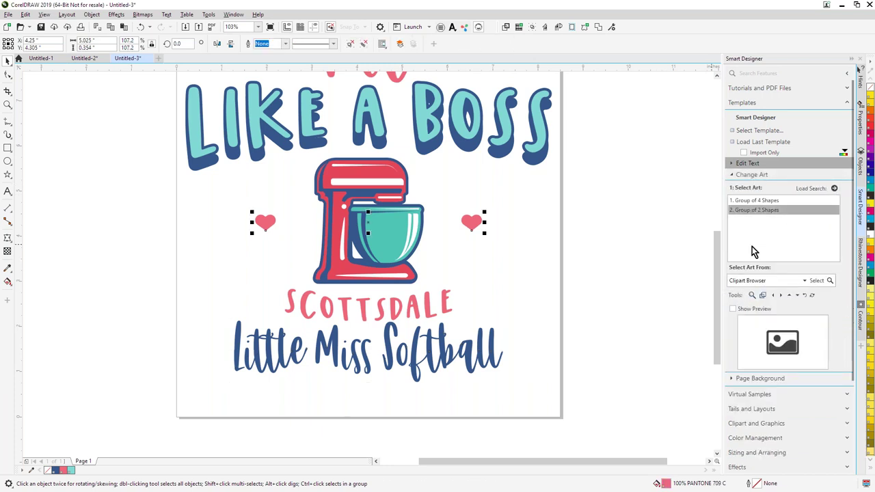
{"action": "left_click", "coordinate": [748, 201]}
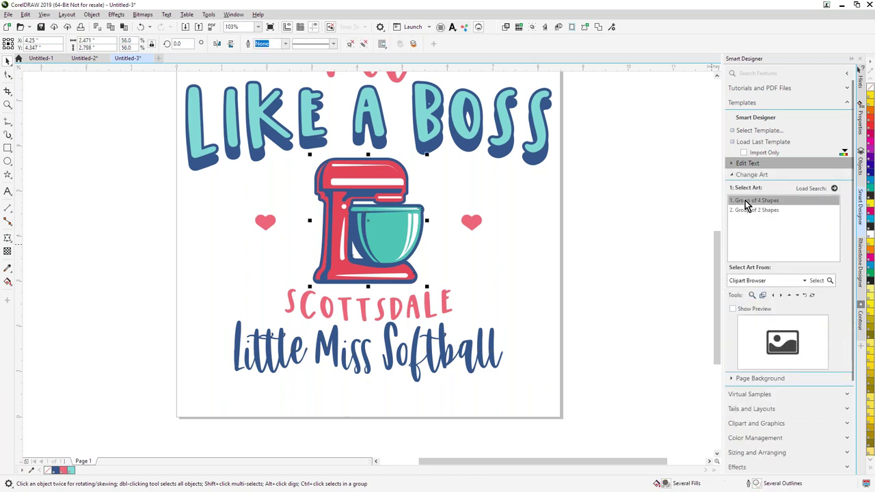
{"action": "left_click", "coordinate": [733, 308]}
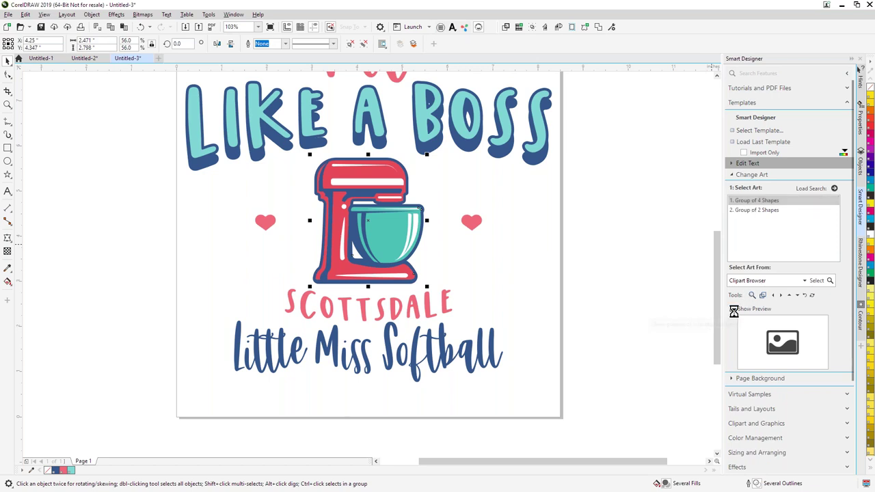
- Search the replacement clipart for softball
{"action": "left_click", "coordinate": [834, 189]}
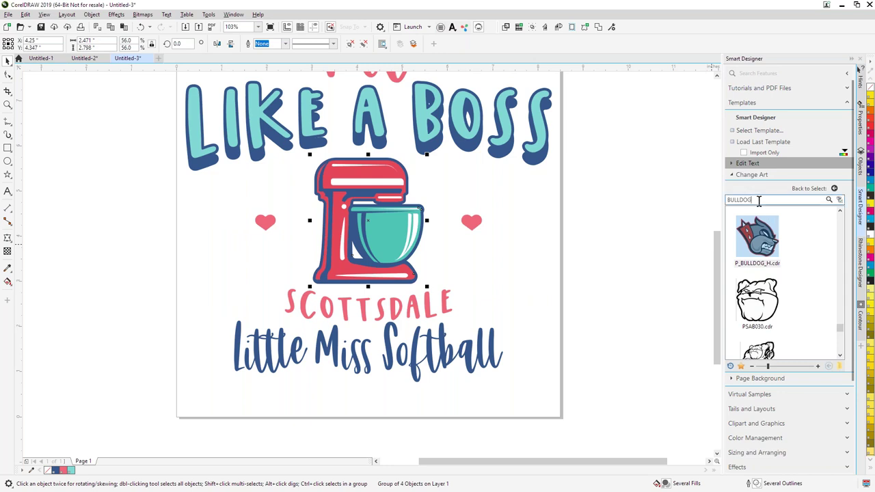
{"action": "type", "text": "softball"}
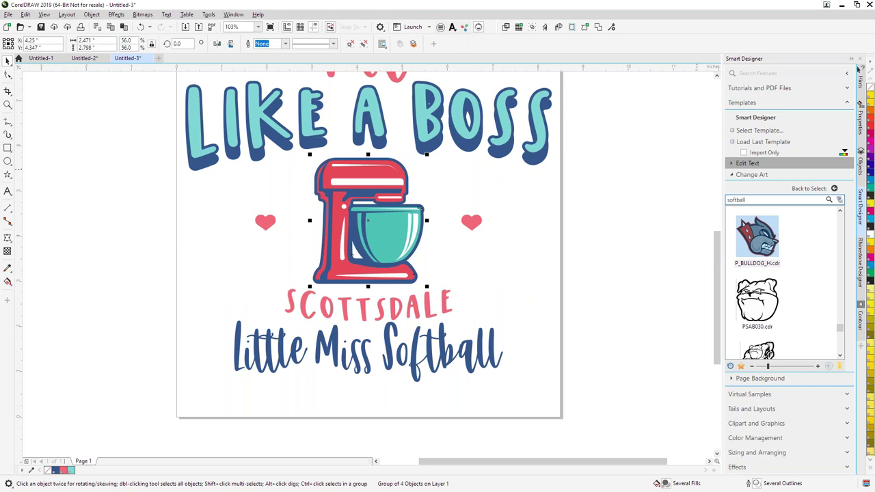
{"action": "key", "text": "Return"}
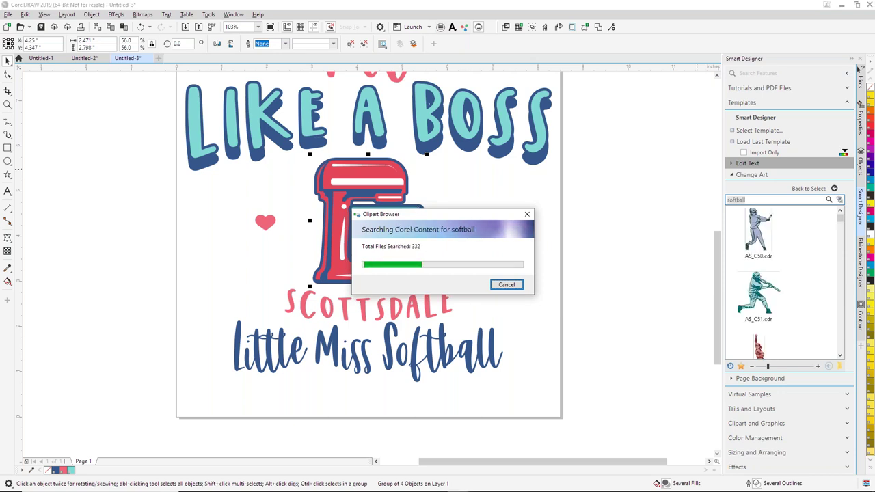
- Browse the softball clipart and replace the mixer with the batter artwork SPCH082.cdr
{"action": "left_click_drag", "start_coordinate": [839, 219], "coordinate": [841, 302]}
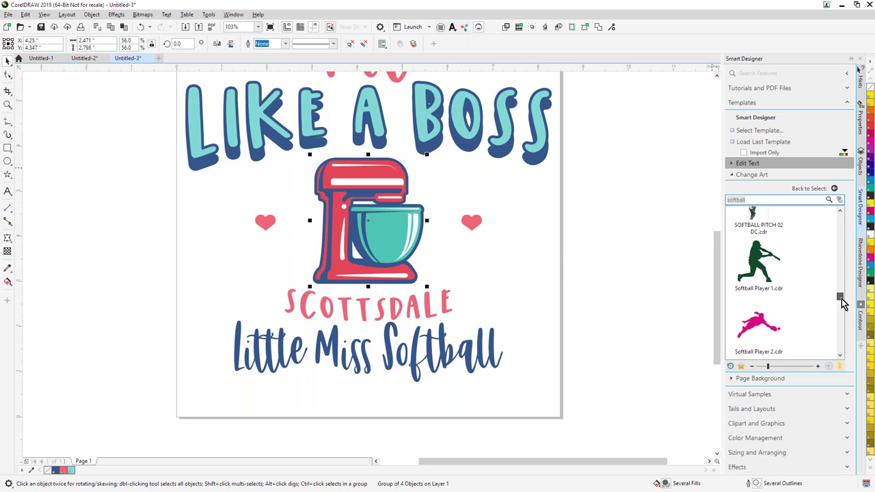
{"action": "left_click_drag", "start_coordinate": [843, 302], "coordinate": [841, 328]}
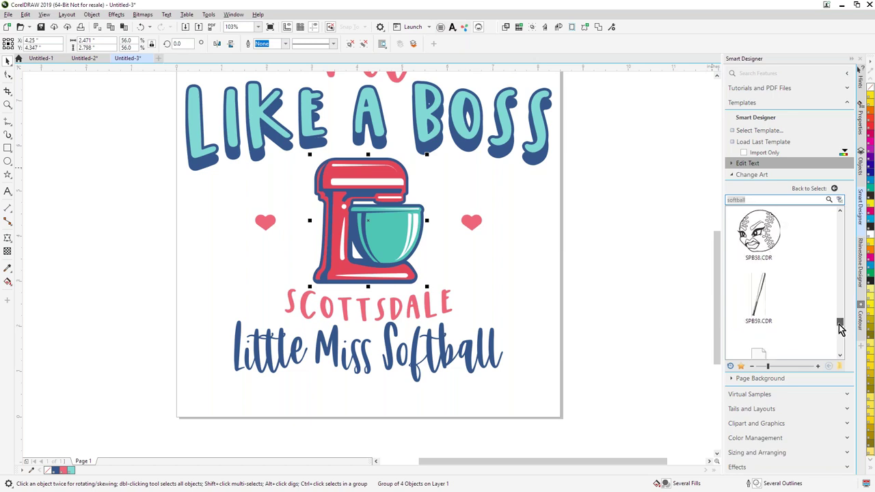
{"action": "left_click_drag", "start_coordinate": [840, 328], "coordinate": [840, 335]}
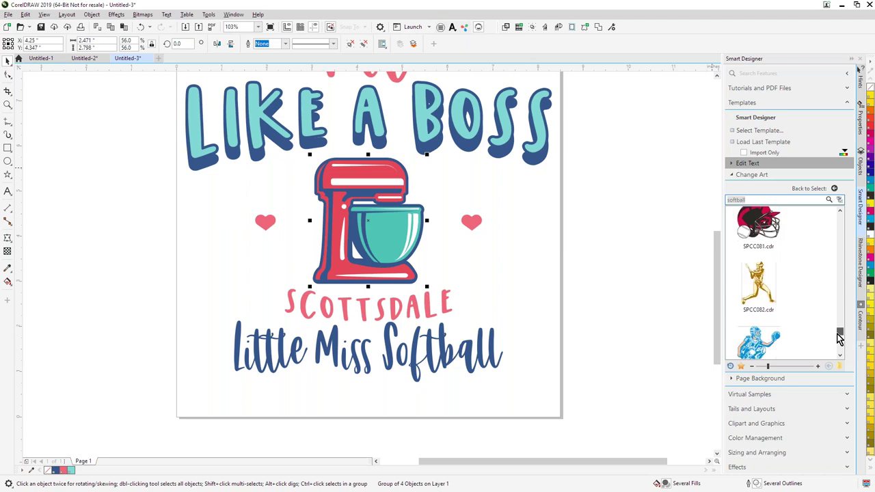
{"action": "left_click_drag", "start_coordinate": [840, 336], "coordinate": [842, 335]}
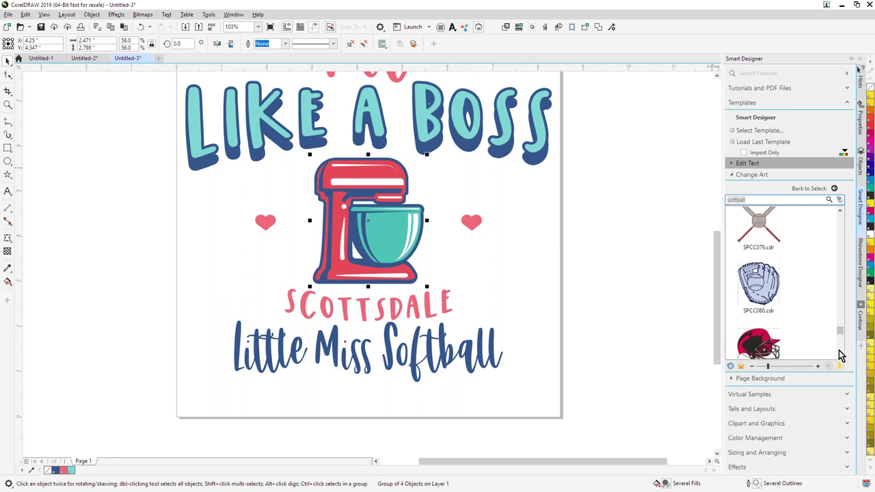
{"action": "left_click", "coordinate": [840, 356]}
{"action": "left_click", "coordinate": [841, 356]}
{"action": "left_click", "coordinate": [841, 356]}
{"action": "left_click", "coordinate": [841, 356]}
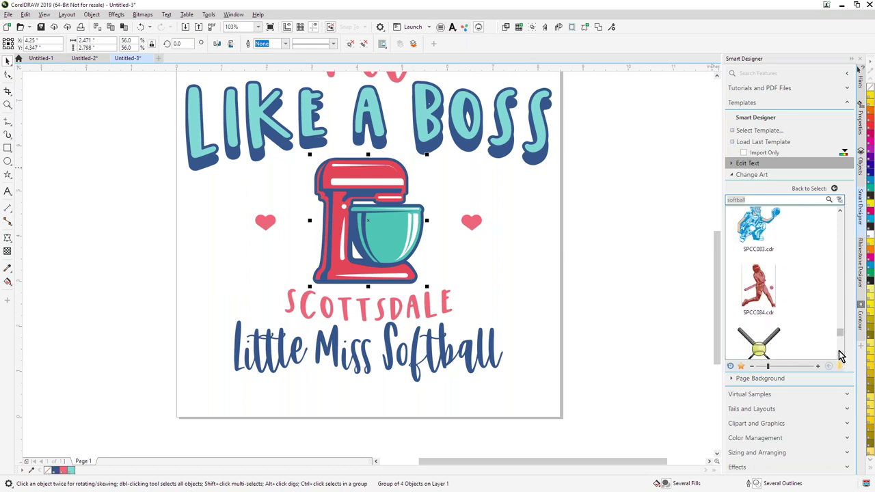
{"action": "left_click", "coordinate": [840, 356]}
{"action": "left_click", "coordinate": [841, 356]}
{"action": "left_click", "coordinate": [841, 356]}
{"action": "left_click", "coordinate": [840, 356]}
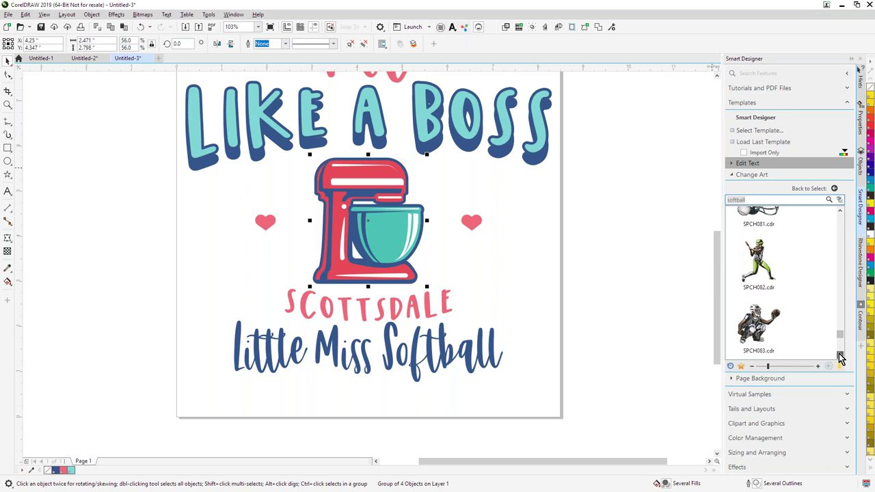
{"action": "left_click", "coordinate": [760, 270]}
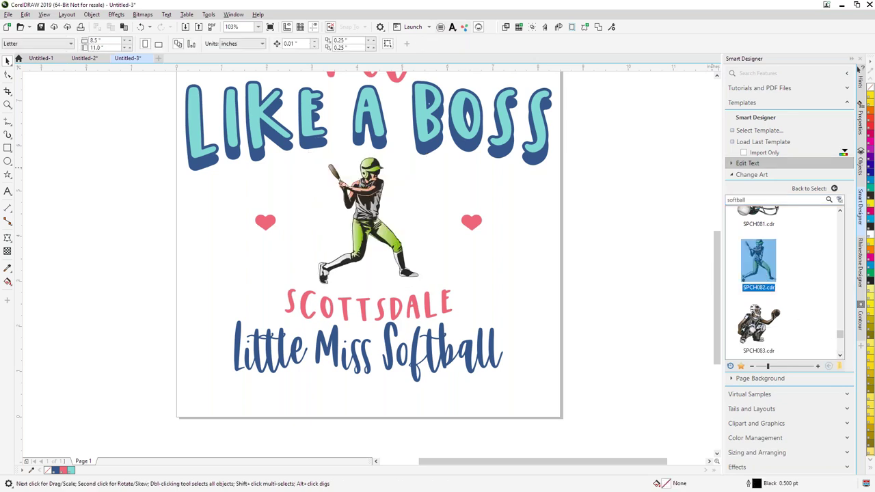
- Swap the center artwork for the crossed bats, ball and home plate clipart SPSC081.cdr
{"action": "left_click_drag", "start_coordinate": [840, 337], "coordinate": [841, 361]}
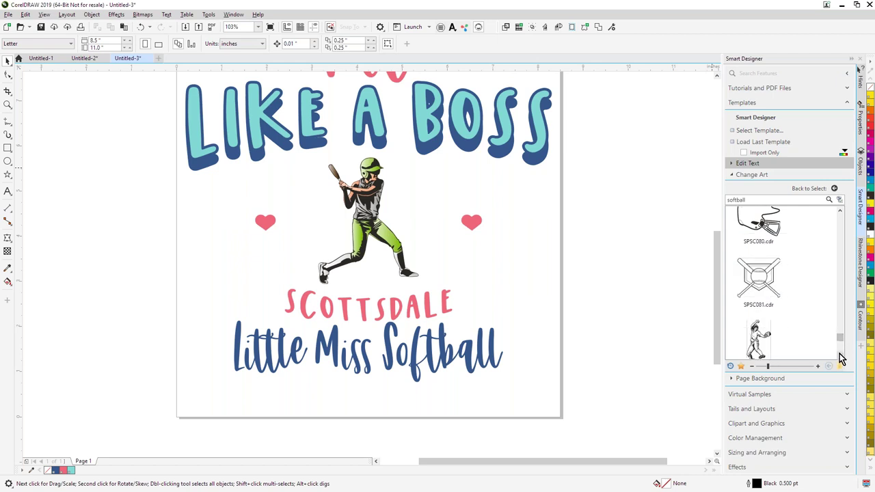
{"action": "left_click", "coordinate": [373, 184]}
{"action": "left_click", "coordinate": [759, 286]}
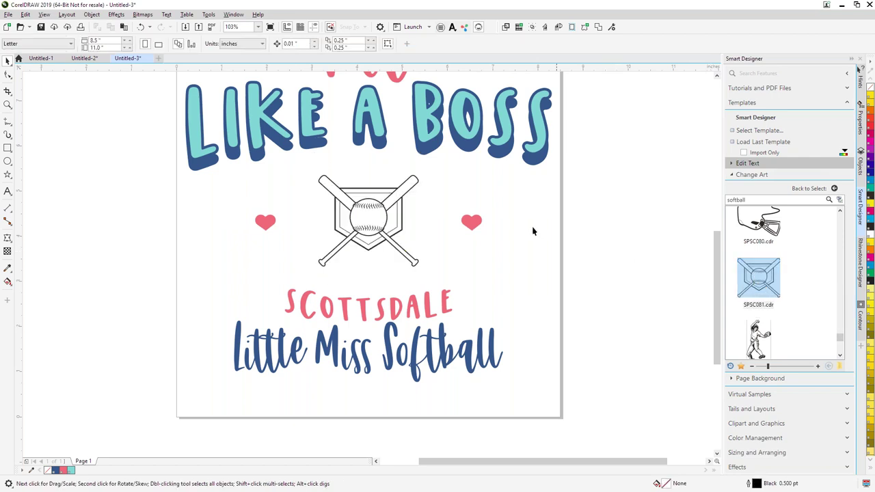
- Enlarge the crossed bats artwork about its center to about 2.76 inches wide, and ungroup it
{"action": "left_click", "coordinate": [385, 218]}
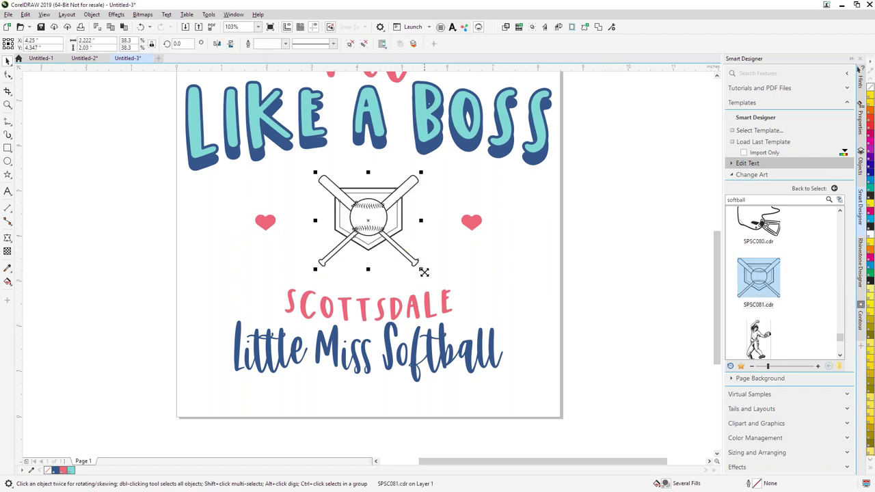
{"action": "left_click_drag", "start_coordinate": [422, 272], "coordinate": [436, 284]}
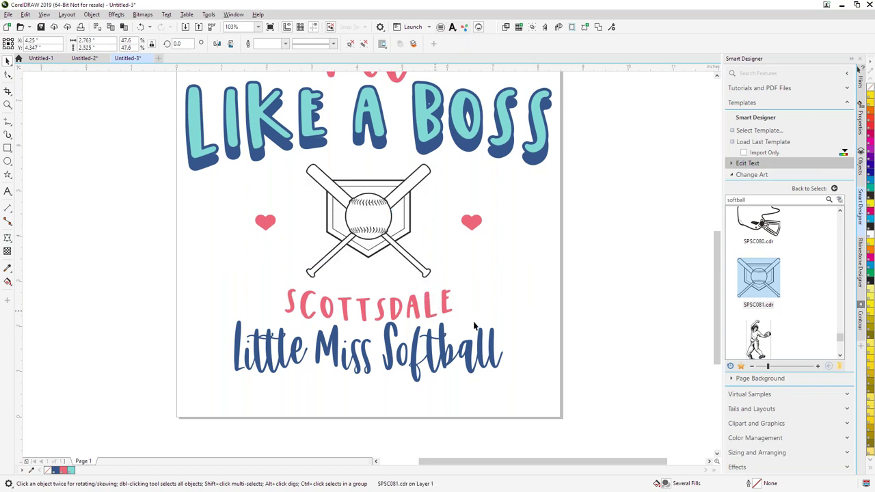
{"action": "left_click", "coordinate": [602, 302]}
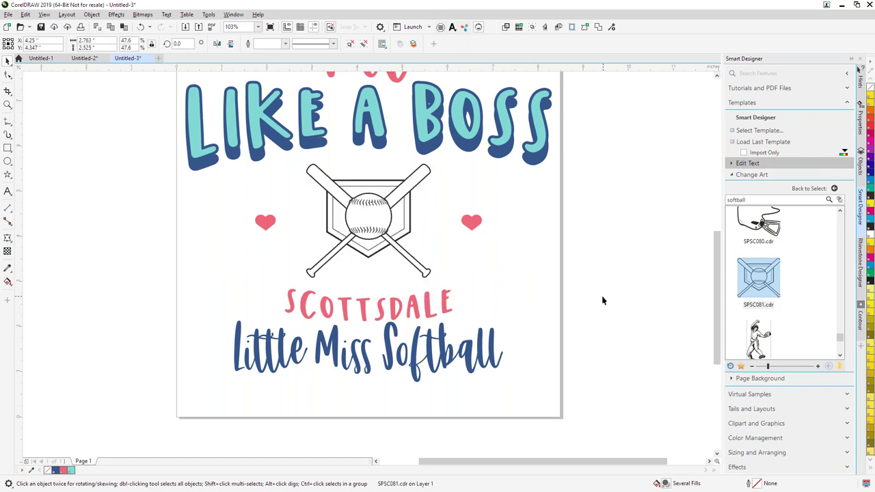
{"action": "left_click", "coordinate": [367, 230]}
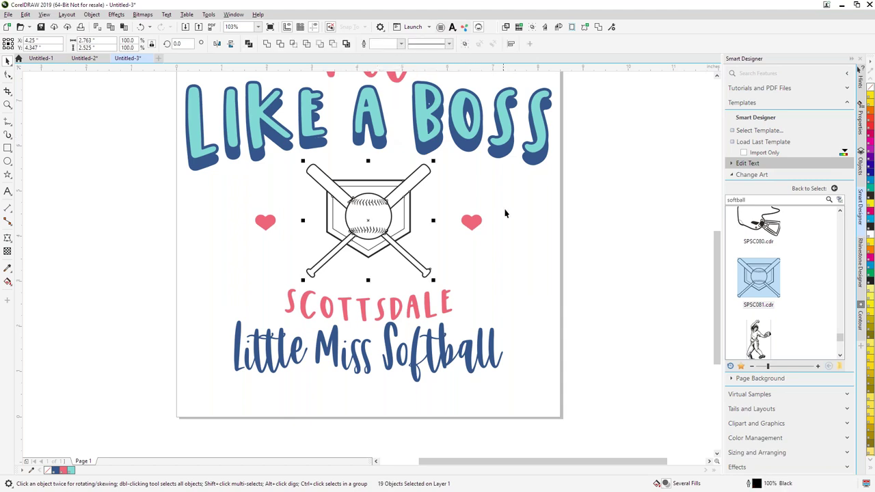
{"action": "left_click", "coordinate": [440, 175]}
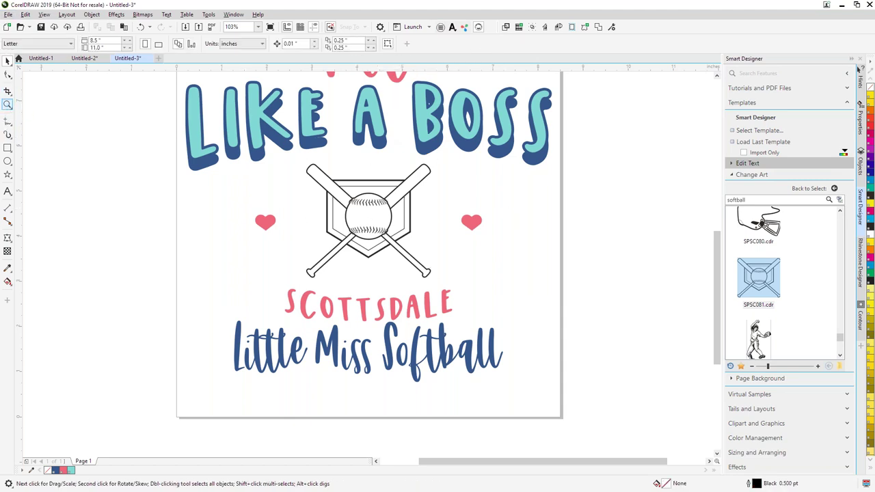
- Recolor the black linework of the crossed bats artwork with the hearts' pink, PANTONE 709 C
{"action": "left_click", "coordinate": [8, 105]}
{"action": "left_click_drag", "start_coordinate": [306, 213], "coordinate": [396, 265]}
{"action": "left_click", "coordinate": [7, 60]}
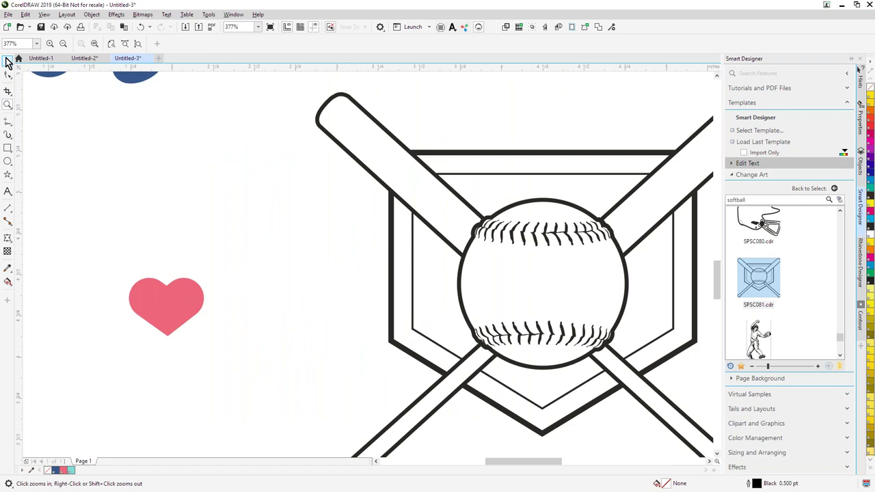
{"action": "left_click_drag", "start_coordinate": [195, 293], "coordinate": [387, 321]}
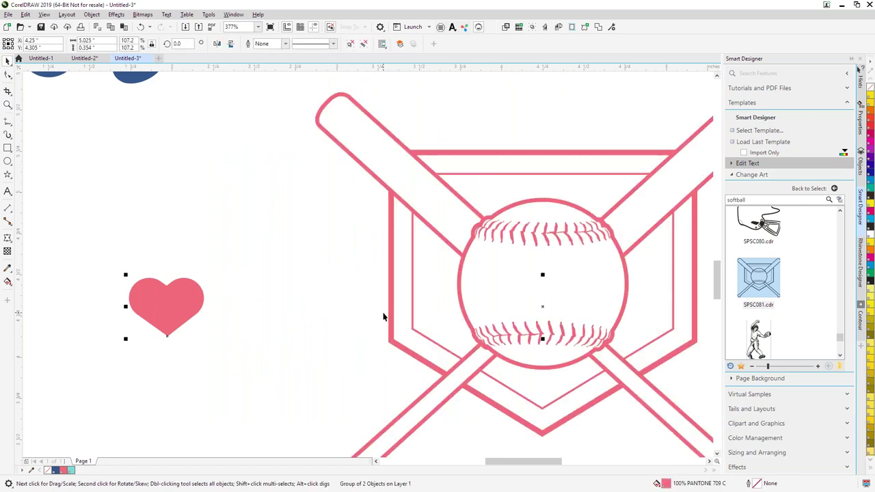
- Try filling the softball between the bats with the LIKE A BOSS lettering's teal, PANTONE 3242 C
{"action": "scroll", "coordinate": [383, 316], "scroll_direction": "down", "scroll_amount": 3}
{"action": "key", "text": "Escape"}
{"action": "left_click_drag", "start_coordinate": [455, 305], "coordinate": [366, 293]}
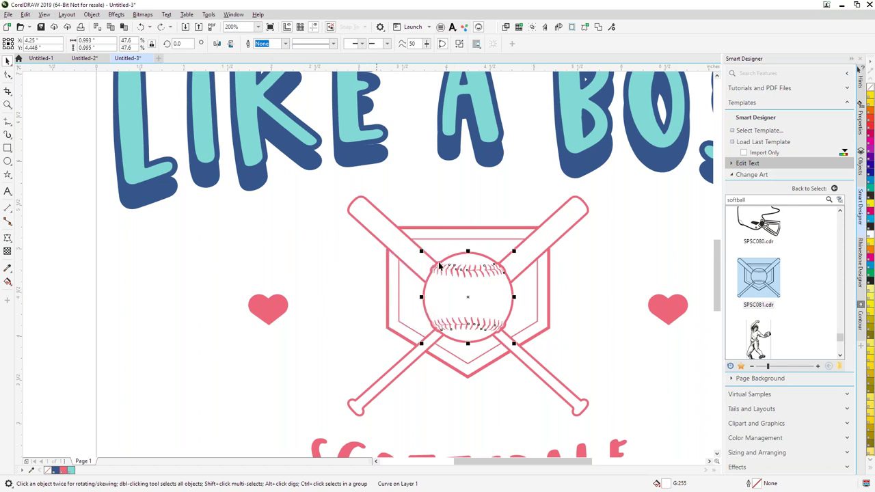
{"action": "key", "text": "ctrl+z"}
{"action": "left_click_drag", "start_coordinate": [498, 306], "coordinate": [498, 311]}
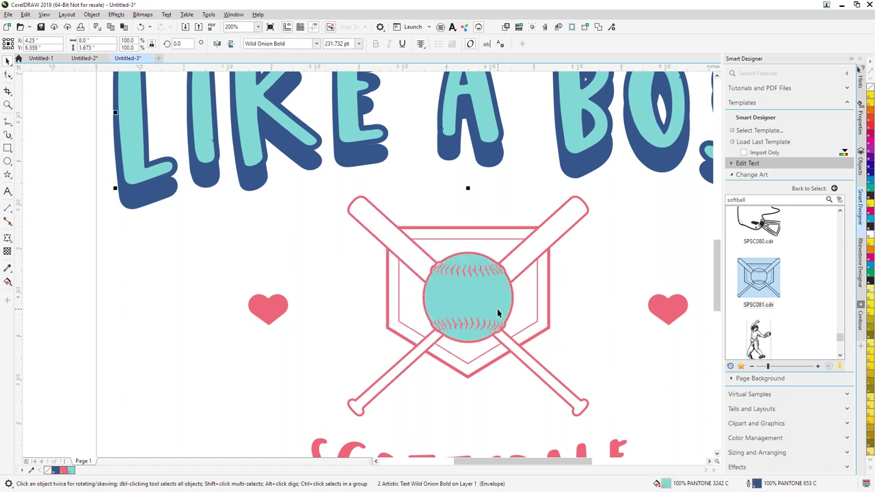
- Fill the softball between the crossed bats with PANTONE Process Yellow
{"action": "left_click", "coordinate": [497, 313]}
{"action": "left_click", "coordinate": [869, 210]}
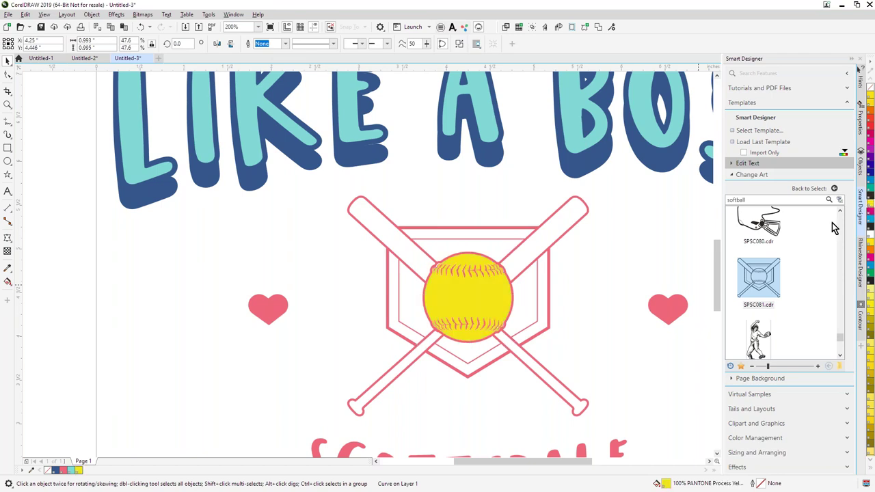
- Recolor the pink outlines of the softball emblem with the blue PANTONE 653 C from the lettering's shadow
{"action": "left_click", "coordinate": [591, 244]}
{"action": "left_click_drag", "start_coordinate": [576, 195], "coordinate": [590, 208]}
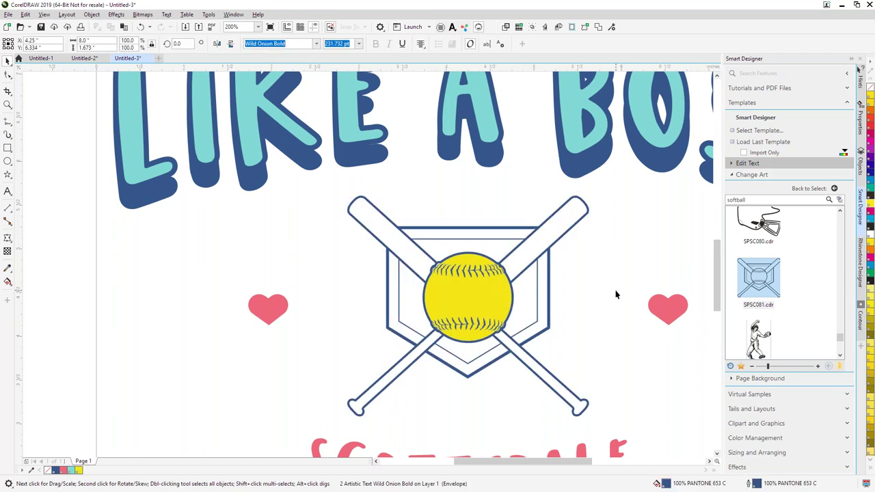
- Fill all sections of the inner home plate behind the softball with the hearts' pink, PANTONE 709 C
{"action": "left_click", "coordinate": [471, 238]}
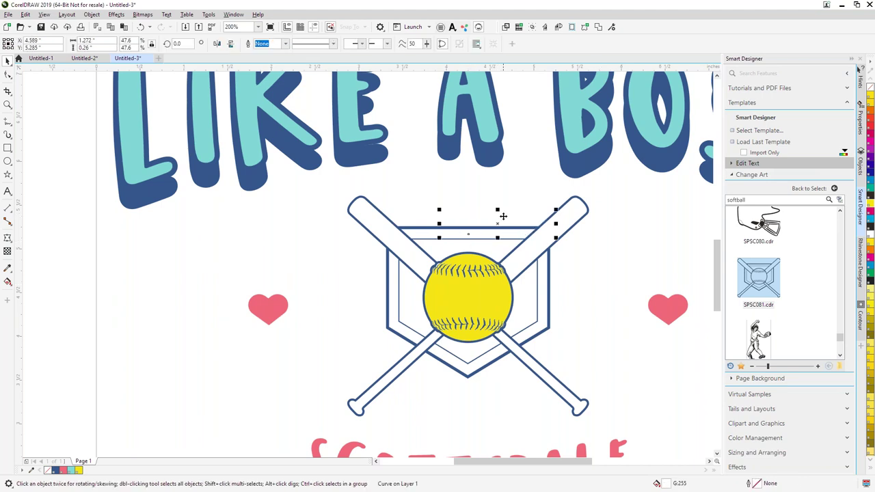
{"action": "left_click", "coordinate": [673, 313]}
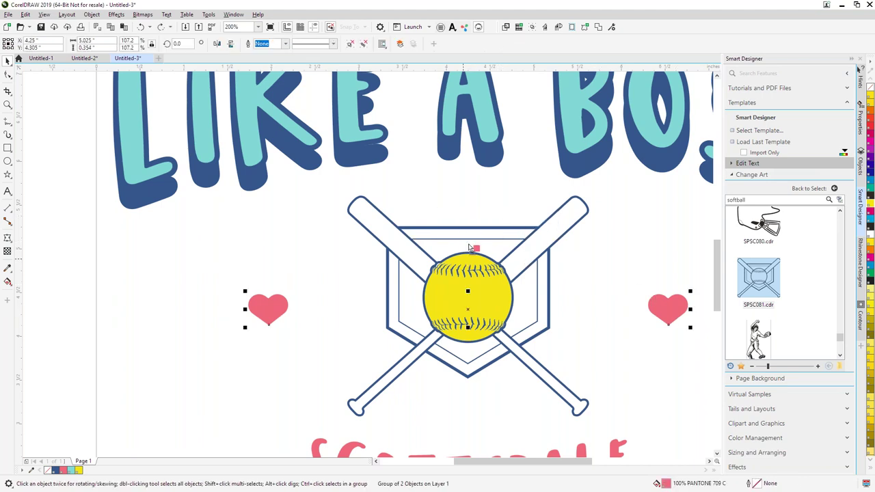
{"action": "left_click_drag", "start_coordinate": [470, 247], "coordinate": [470, 247]}
{"action": "left_click_drag", "start_coordinate": [666, 483], "coordinate": [522, 299]}
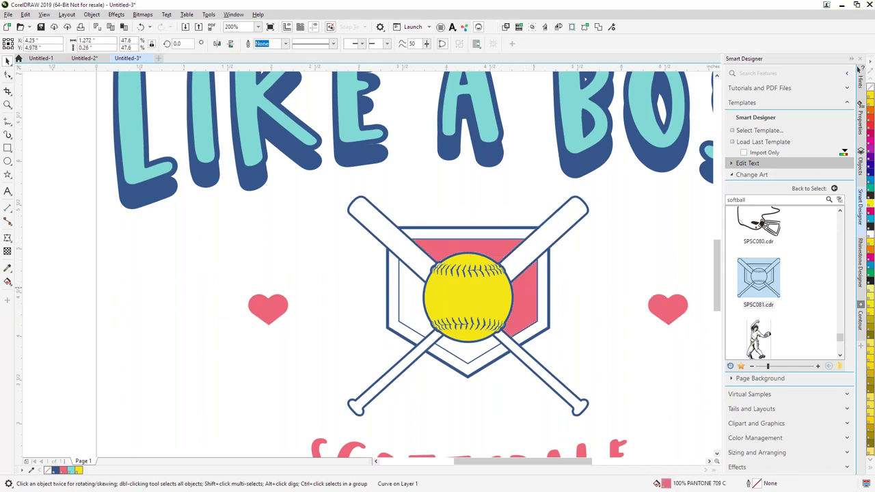
{"action": "left_click", "coordinate": [470, 354]}
{"action": "left_click", "coordinate": [410, 300]}
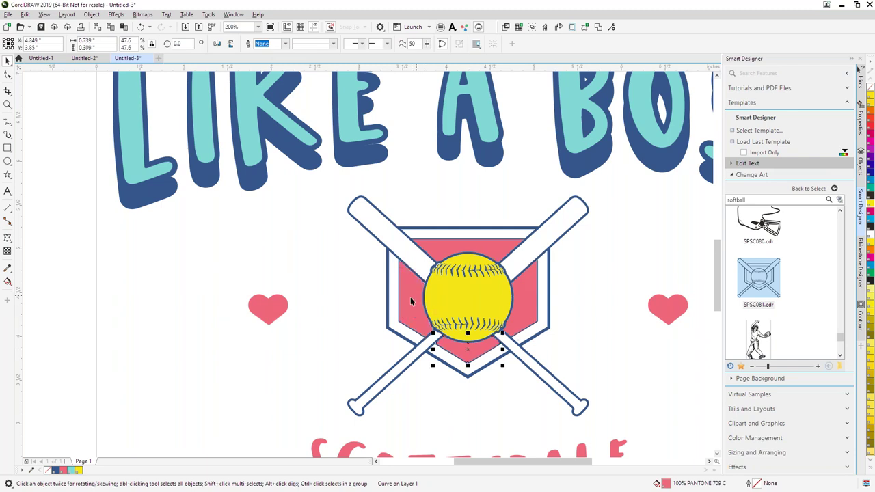
{"action": "left_click", "coordinate": [359, 279]}
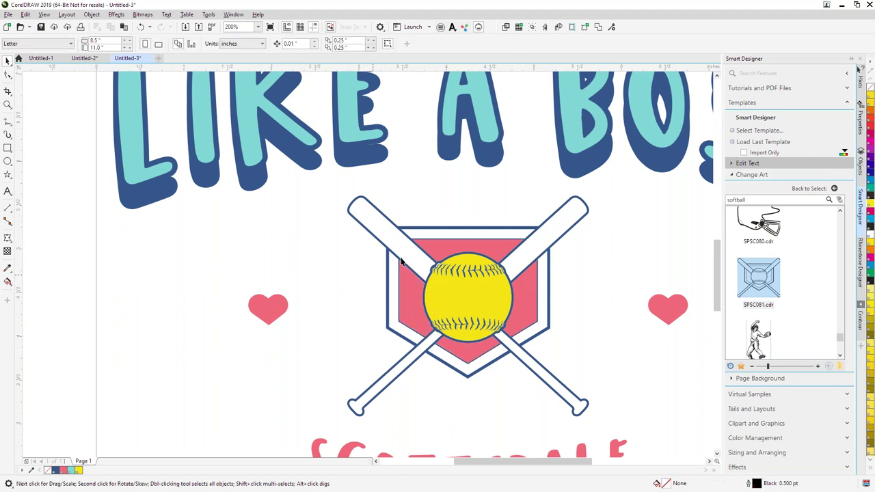
- Fill the upper and lower parts of both crossed bats with the lettering's teal, PANTONE 3242 C
{"action": "left_click", "coordinate": [579, 156]}
{"action": "left_click", "coordinate": [572, 216]}
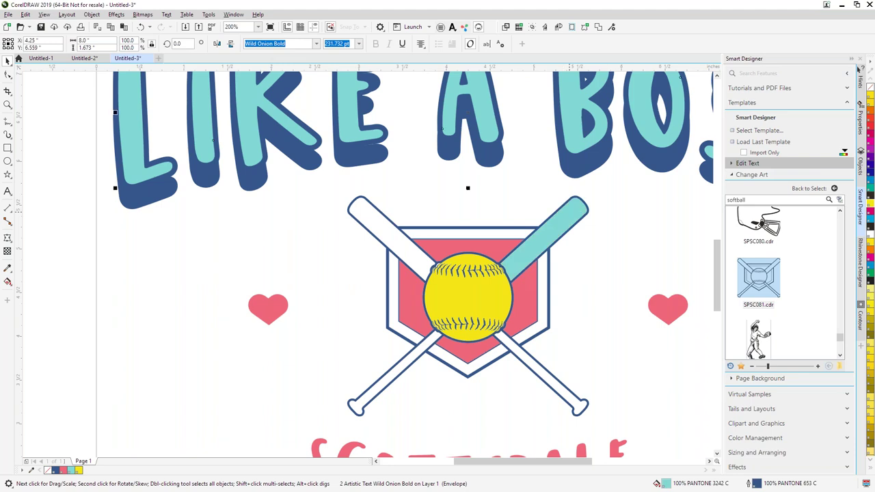
{"action": "left_click", "coordinate": [406, 248]}
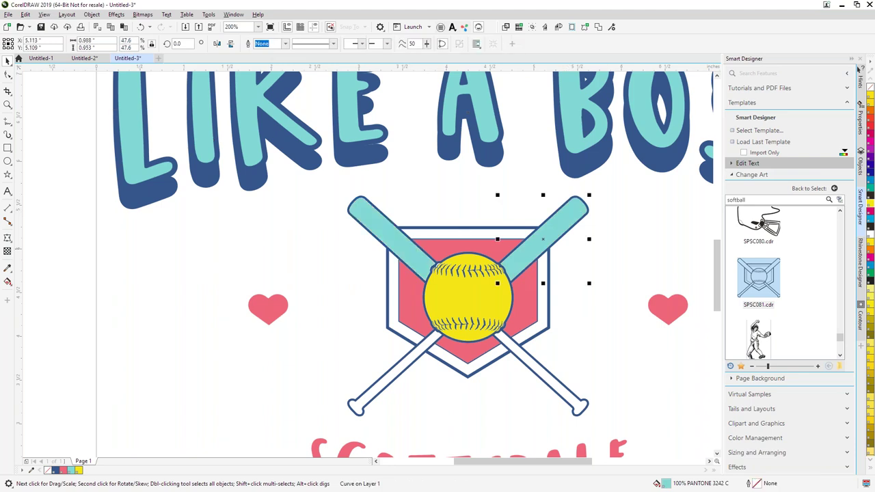
{"action": "left_click", "coordinate": [418, 359]}
{"action": "left_click", "coordinate": [531, 369]}
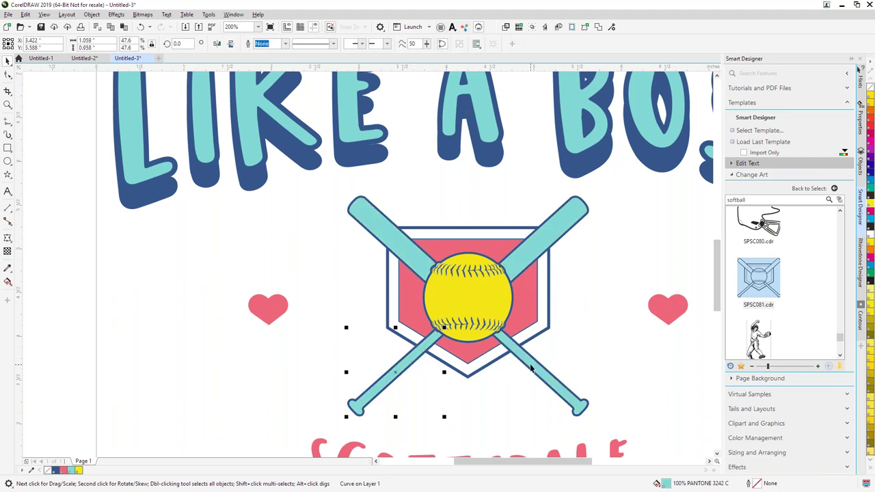
- Fill every section of the home plate's outer border with teal PANTONE 3242 C
{"action": "left_click", "coordinate": [536, 333]}
{"action": "left_click", "coordinate": [544, 315]}
{"action": "left_click", "coordinate": [491, 215]}
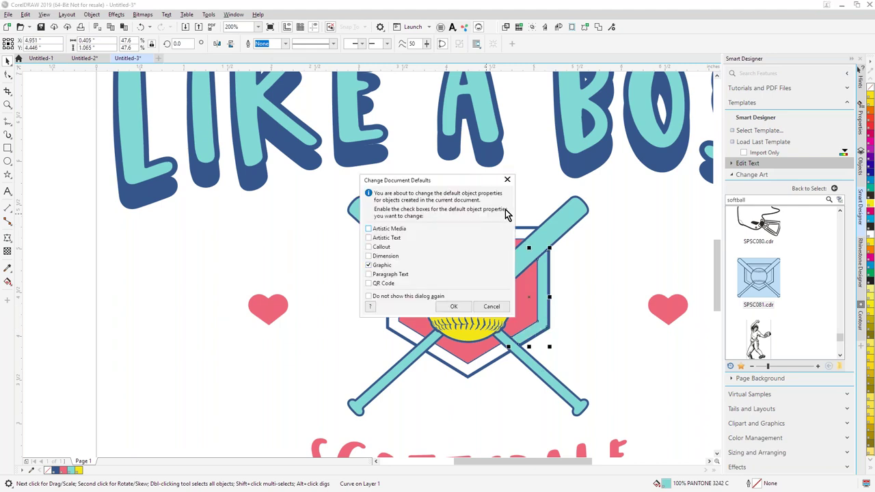
{"action": "left_click", "coordinate": [507, 180]}
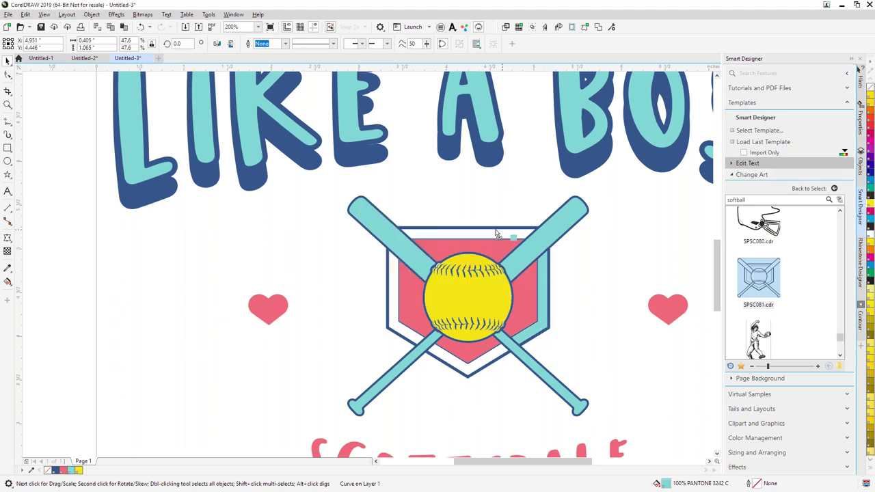
{"action": "left_click", "coordinate": [501, 234]}
{"action": "left_click", "coordinate": [393, 279]}
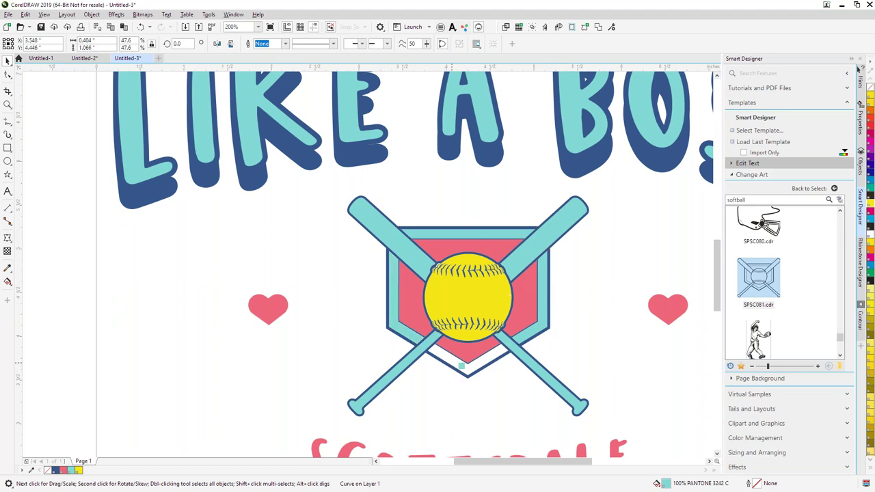
{"action": "right_click", "coordinate": [461, 365]}
{"action": "left_click", "coordinate": [414, 325]}
{"action": "left_click", "coordinate": [456, 369]}
{"action": "left_click_drag", "start_coordinate": [456, 366], "coordinate": [457, 366]}
{"action": "scroll", "coordinate": [457, 361], "scroll_direction": "down", "scroll_amount": 1}
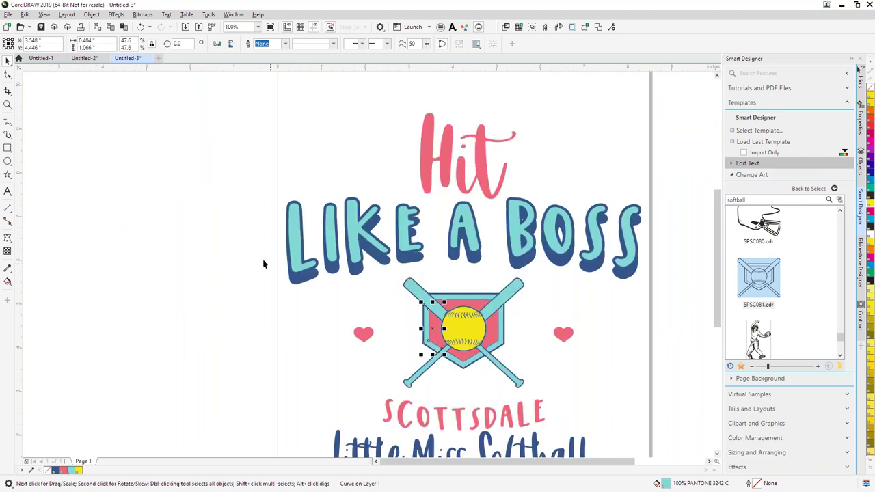
- Group all the pieces of the bats, home plate and softball emblem into one object
{"action": "left_click", "coordinate": [264, 267]}
{"action": "left_click_drag", "start_coordinate": [390, 267], "coordinate": [538, 397]}
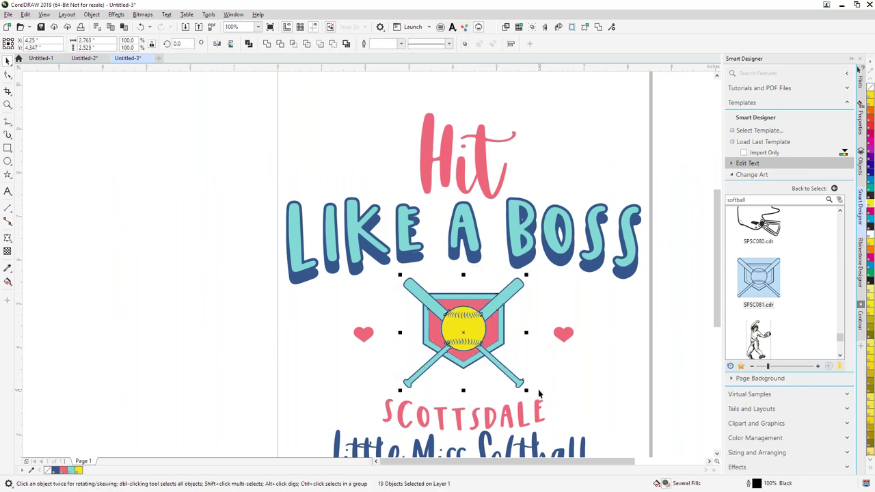
{"action": "scroll", "coordinate": [541, 382], "scroll_direction": "up", "scroll_amount": 2}
{"action": "left_click", "coordinate": [587, 355]}
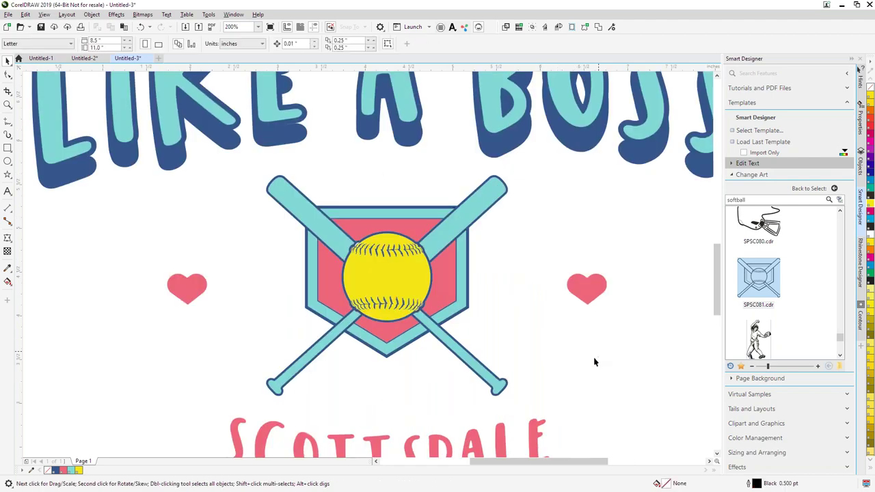
- Enlarge the grouped softball emblem slightly about its center, between the lettering and SCOTTSDALE
{"action": "scroll", "coordinate": [587, 355], "scroll_direction": "down", "scroll_amount": 2}
{"action": "left_click", "coordinate": [518, 349]}
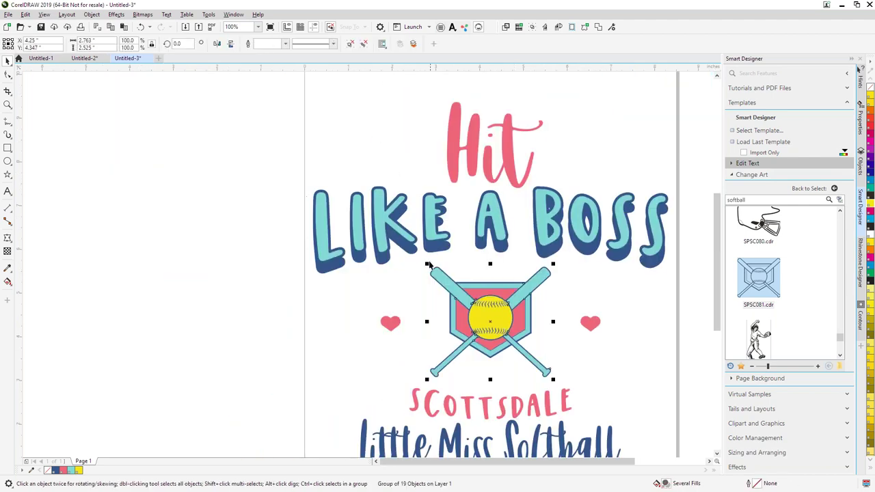
{"action": "mouse_move", "coordinate": [426, 262]}
{"action": "left_mouse_down"}
{"action": "mouse_move", "coordinate": [420, 251]}
{"action": "mouse_move", "coordinate": [422, 261]}
{"action": "left_mouse_up"}
{"action": "left_click", "coordinate": [614, 371]}
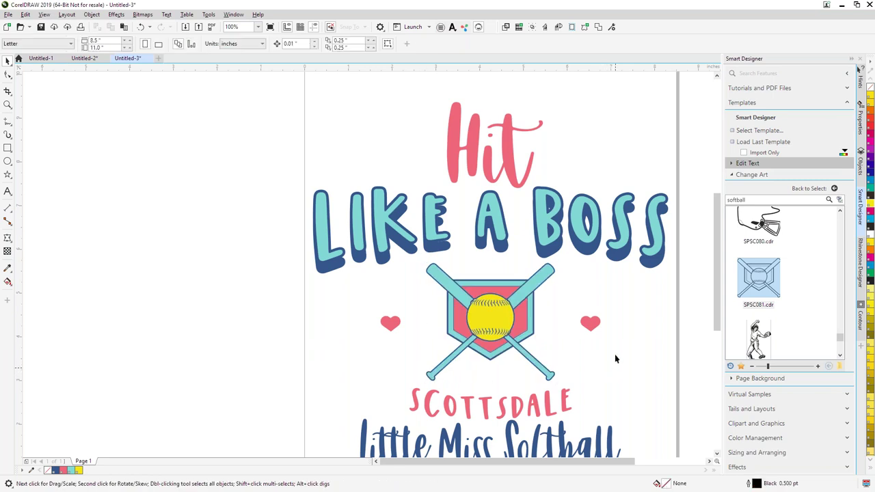
- Start saving the drawing under a new name in a new Desktop folder called Conde Webcast
{"action": "left_click", "coordinate": [8, 14]}
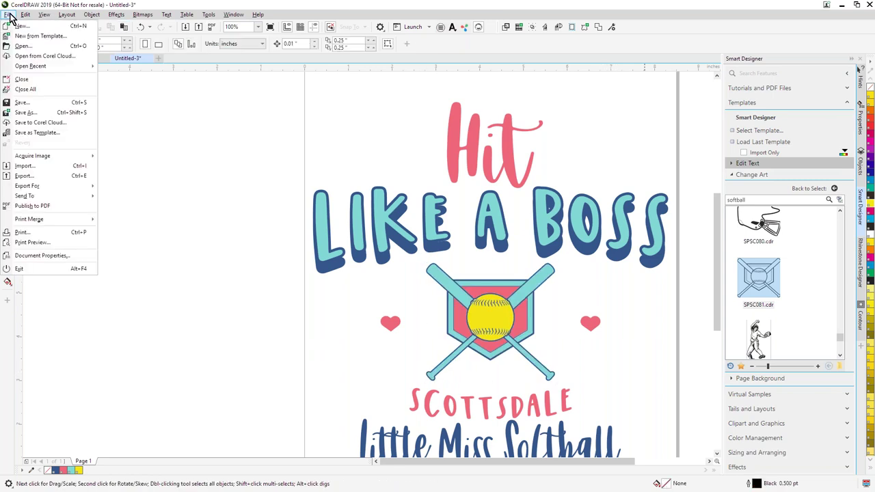
{"action": "left_click", "coordinate": [25, 112]}
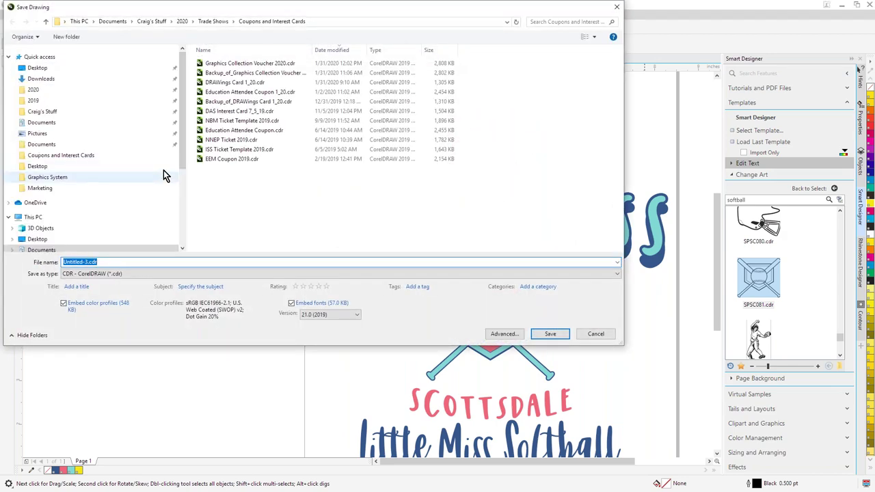
{"action": "left_click", "coordinate": [76, 71]}
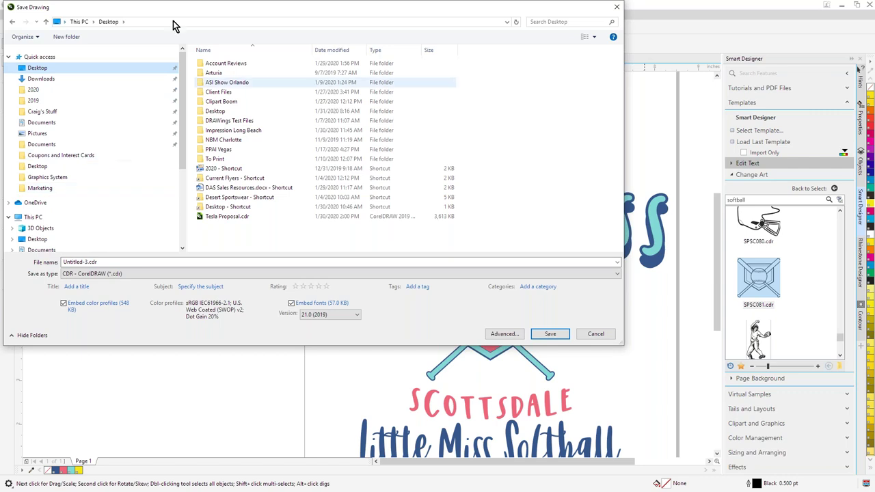
{"action": "left_click", "coordinate": [59, 34]}
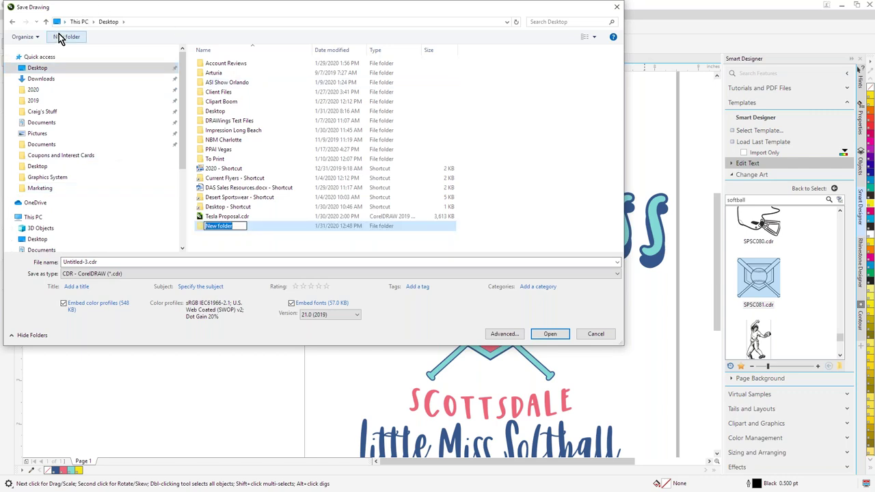
{"action": "type", "text": "Conde Webcast"}
{"action": "double_click", "coordinate": [201, 227]}
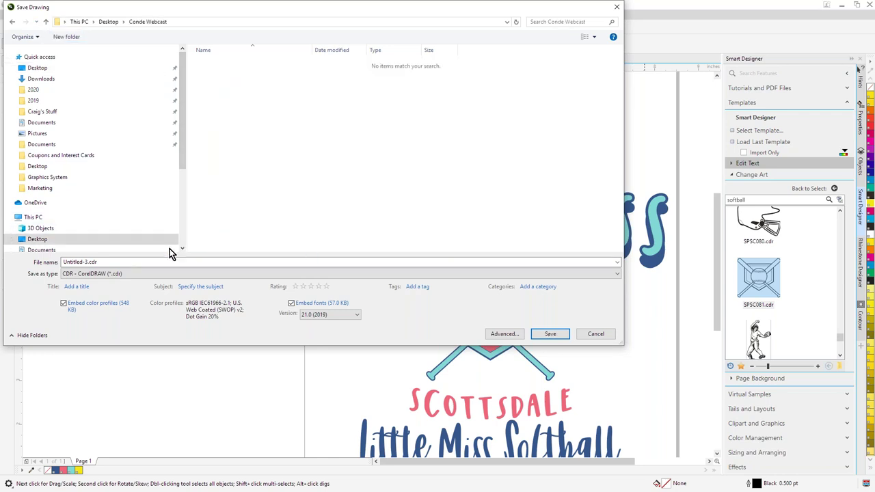
- Name the drawing Hit Like a Boss and save it as a CDR file in the Conde Webcast folder
{"action": "left_click", "coordinate": [141, 258]}
{"action": "type", "text": "Hit"}
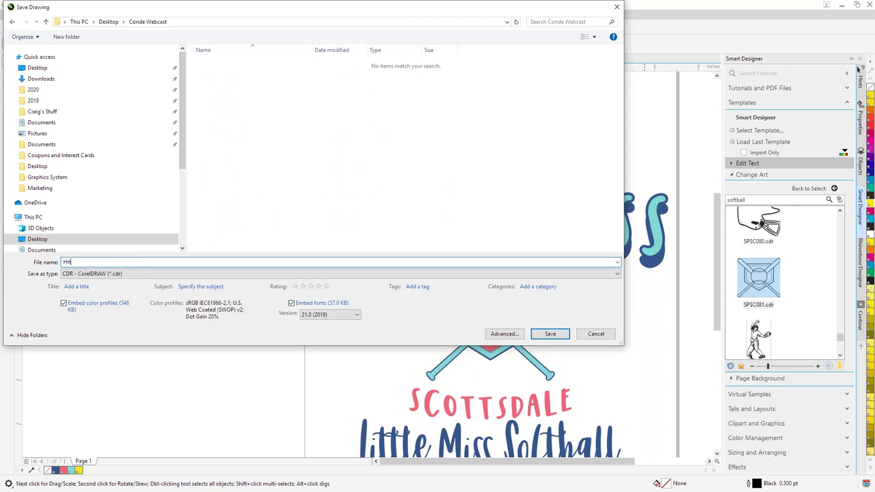
{"action": "type", "text": " Like a Bass"}
{"action": "key", "text": "BackSpace"}
{"action": "key", "text": "BackSpace"}
{"action": "key", "text": "BackSpace"}
{"action": "type", "text": "oss"}
{"action": "left_click", "coordinate": [551, 334]}
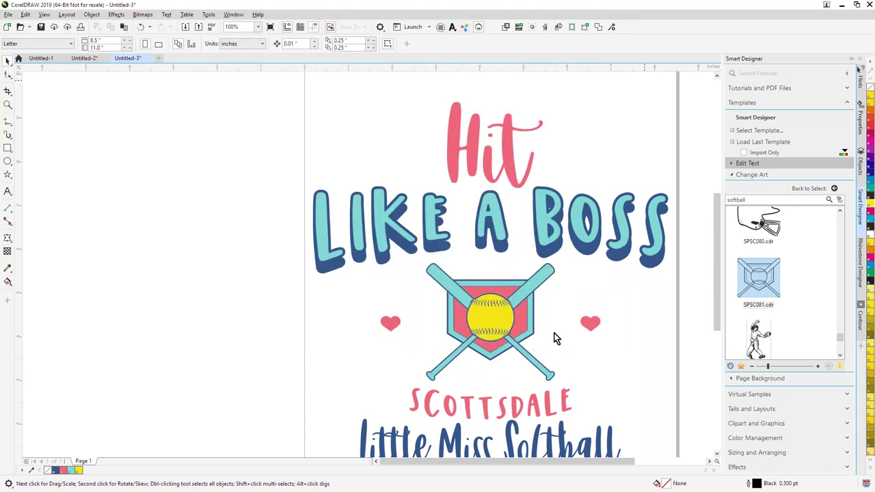
- Select the whole design and list its document colors under Modify Colors in Color Management
{"action": "scroll", "coordinate": [553, 335], "scroll_direction": "down", "scroll_amount": 1}
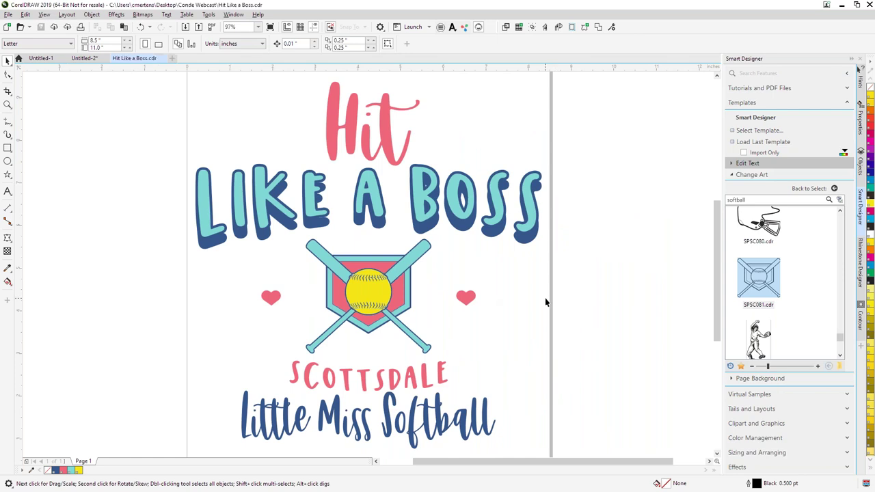
{"action": "left_click", "coordinate": [843, 153]}
{"action": "left_click", "coordinate": [731, 199]}
{"action": "left_click", "coordinate": [732, 199]}
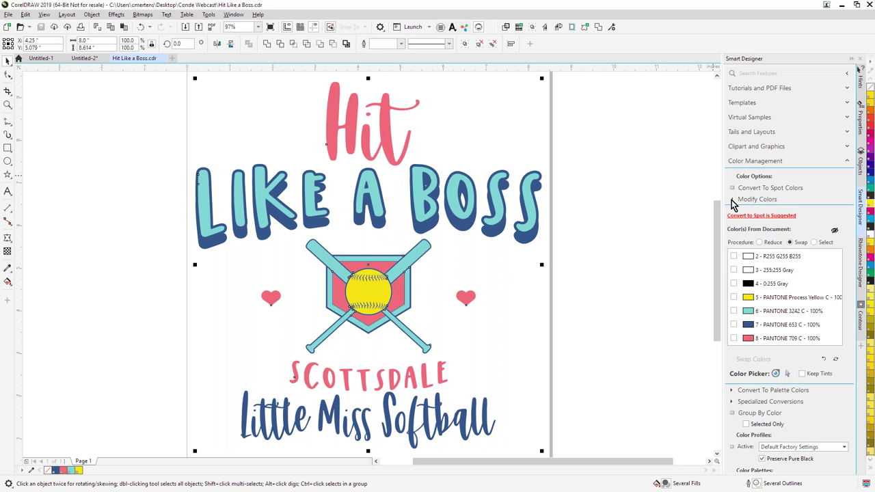
{"action": "left_click", "coordinate": [731, 200]}
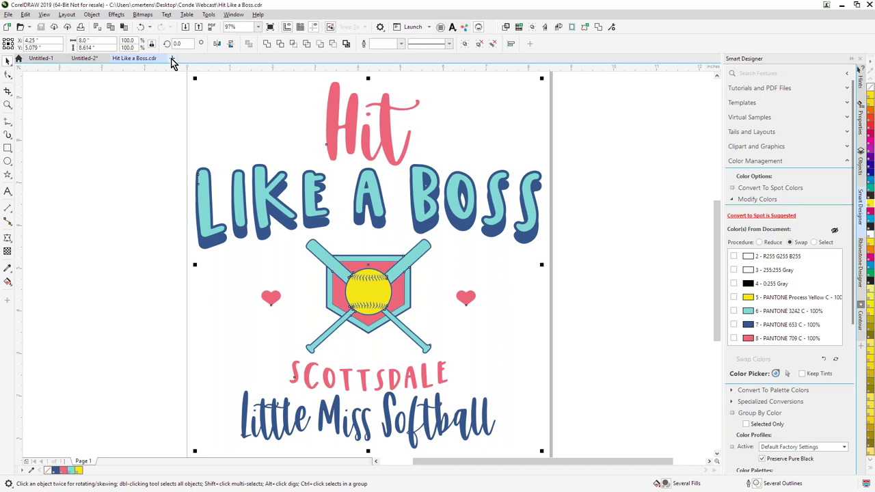
- Create a new blank document and reopen the Color Management options with the Modify Colors section collapsed
{"action": "left_click", "coordinate": [172, 59]}
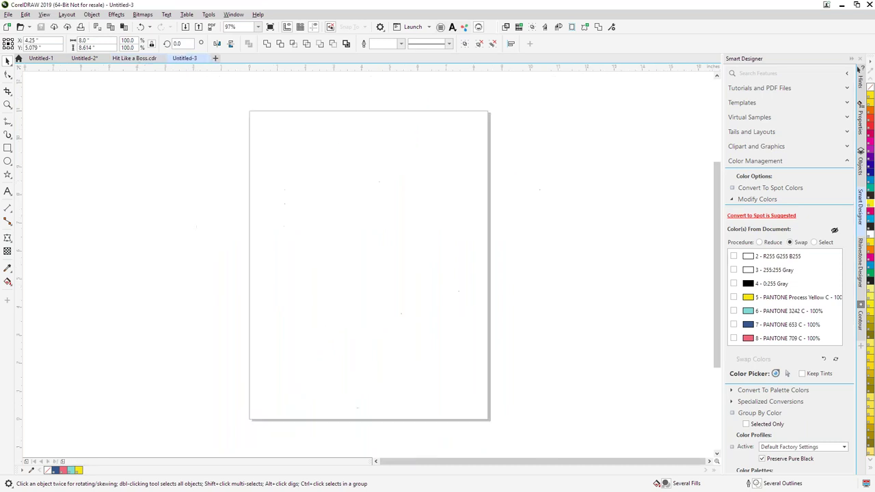
{"action": "left_click", "coordinate": [845, 163]}
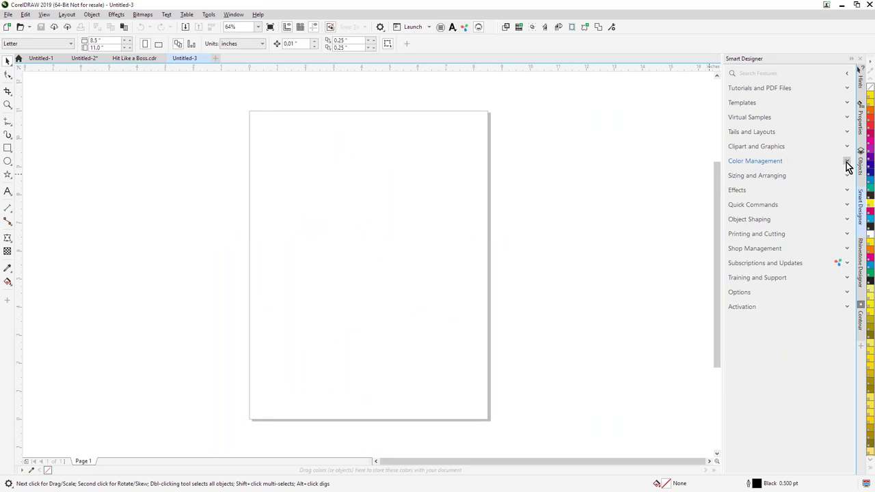
{"action": "left_click", "coordinate": [846, 163]}
{"action": "left_click", "coordinate": [732, 200]}
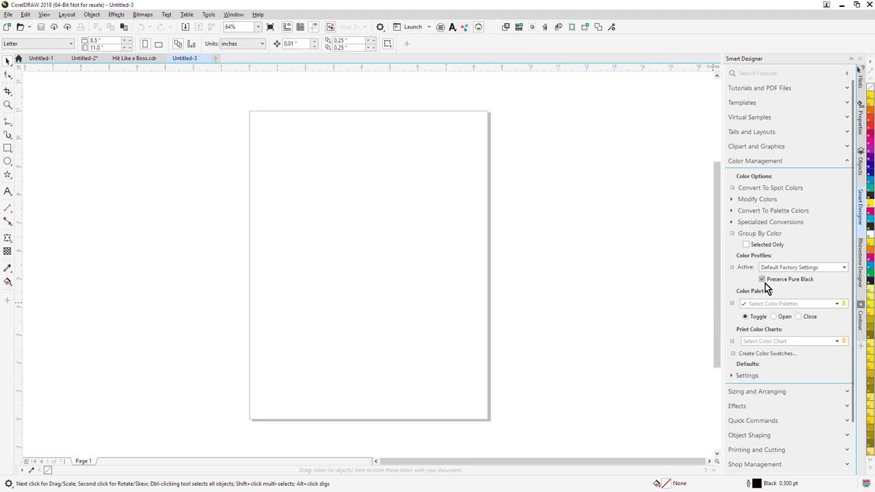
- Choose DTG Pantone Solid Coated Chart.cdr from the print color charts and open it
{"action": "left_click", "coordinate": [837, 343]}
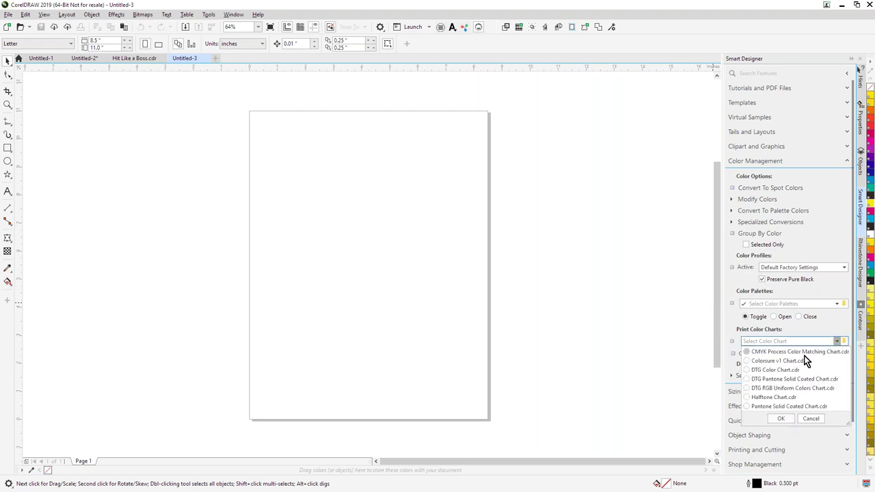
{"action": "left_click", "coordinate": [771, 380]}
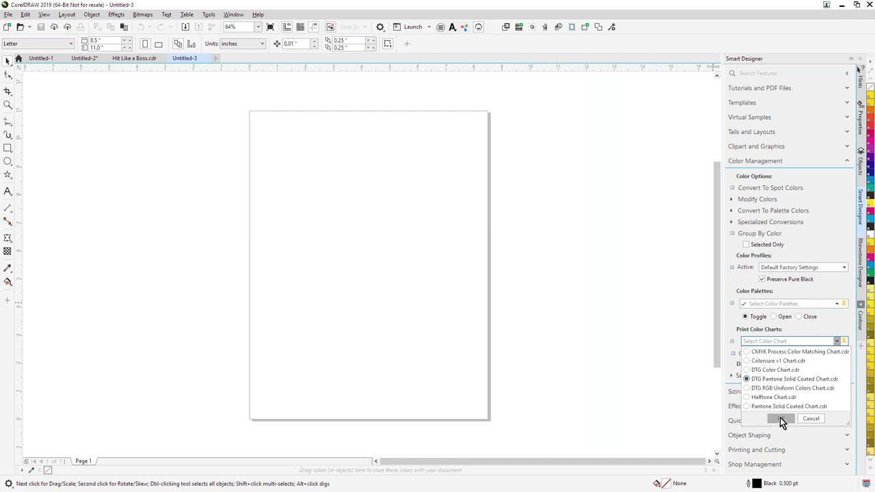
{"action": "left_click", "coordinate": [780, 417]}
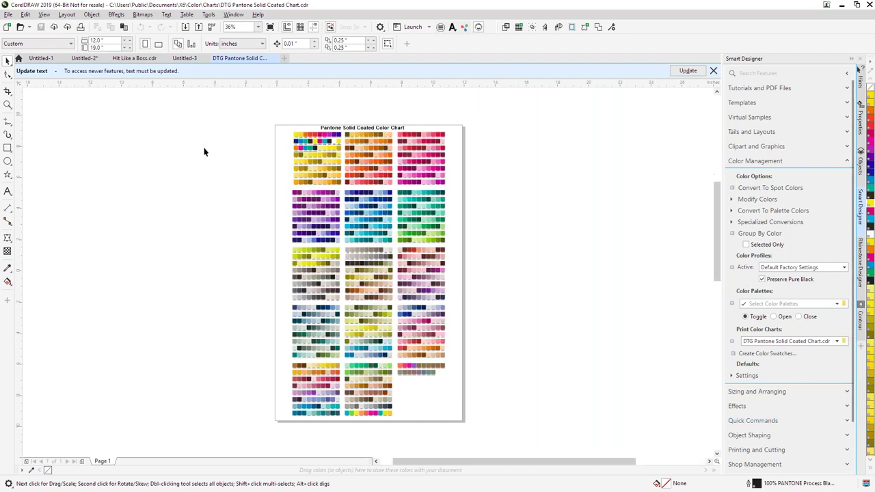
- Zoom in on the red and pink swatches of the Pantone Solid Coated Color Chart to examine their labels
{"action": "key", "text": "z"}
{"action": "left_click", "coordinate": [293, 159]}
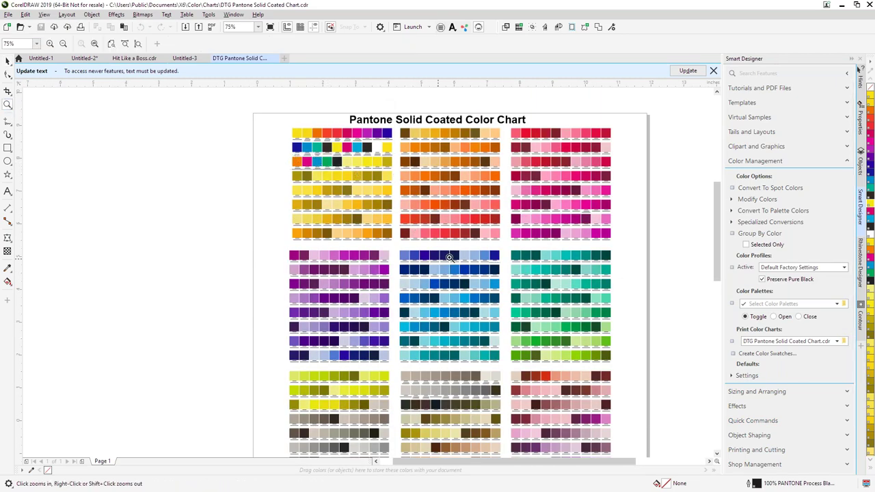
{"action": "left_click_drag", "start_coordinate": [519, 136], "coordinate": [565, 210]}
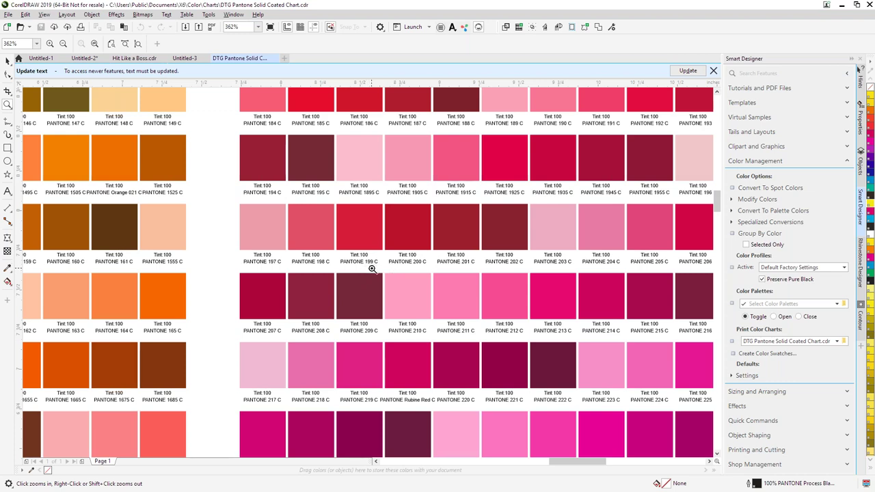
- Close the Pantone chart and list the document colors of the Hit Like a Boss design under Modify Colors
{"action": "left_click", "coordinate": [275, 58]}
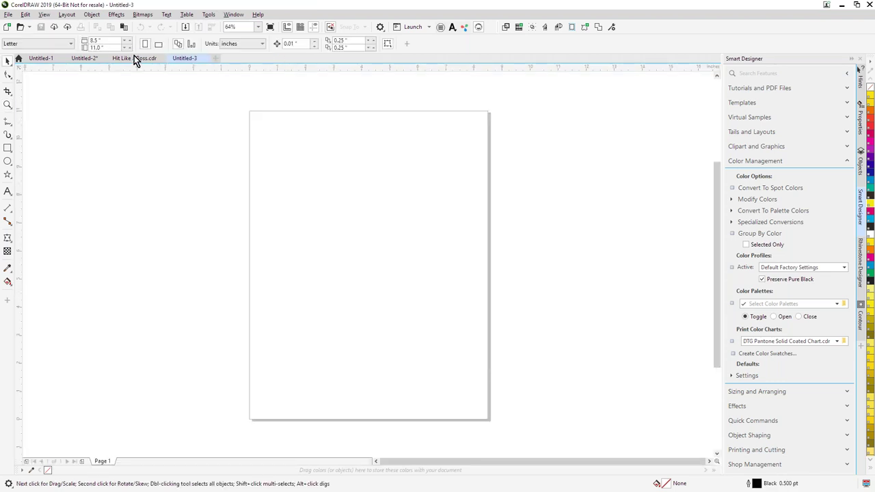
{"action": "left_click", "coordinate": [129, 58]}
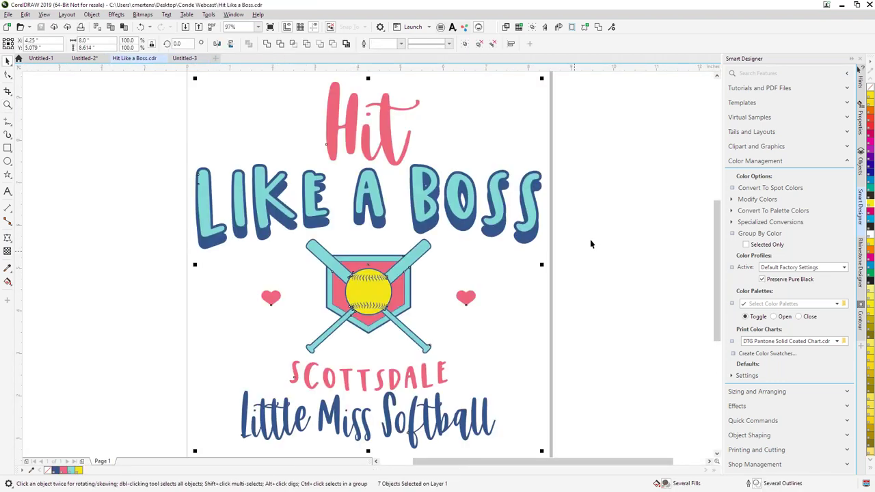
{"action": "left_click", "coordinate": [732, 200]}
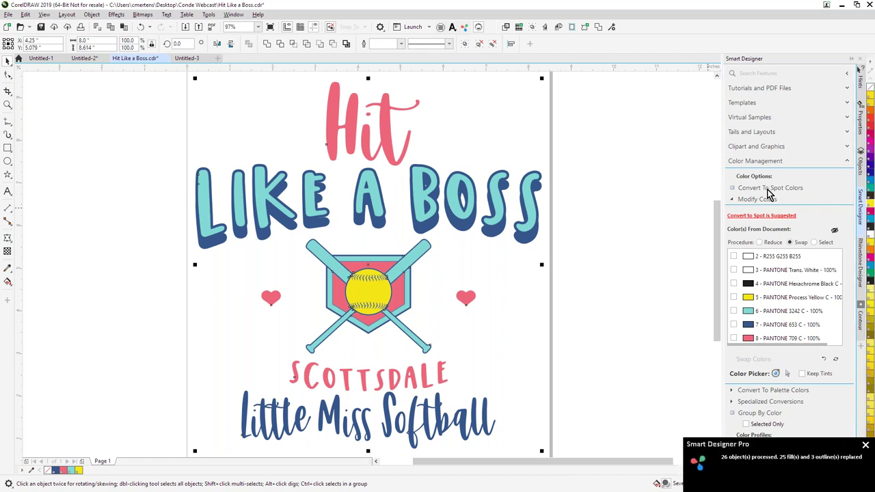
{"action": "key", "text": "Escape"}
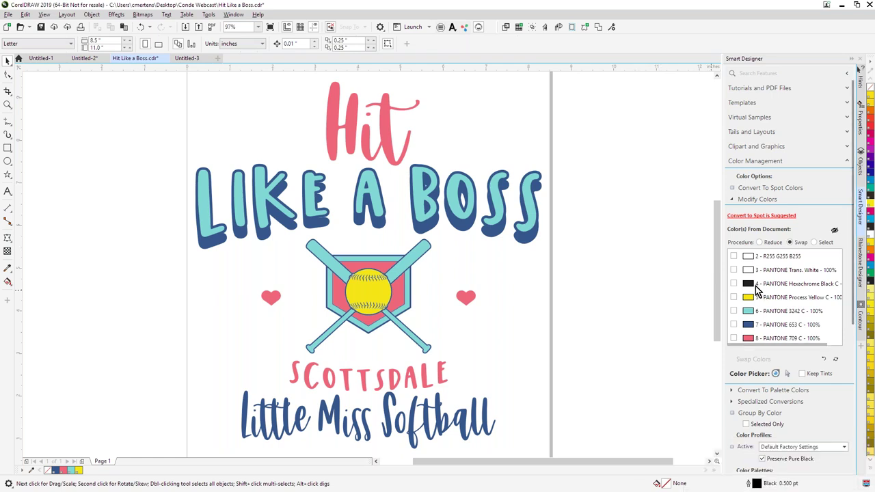
- Reduce the design's colors to PANTONE Trans. White, PANTONE Process Yellow C, PANTONE 653 C and PANTONE 709 C
{"action": "left_click", "coordinate": [734, 269]}
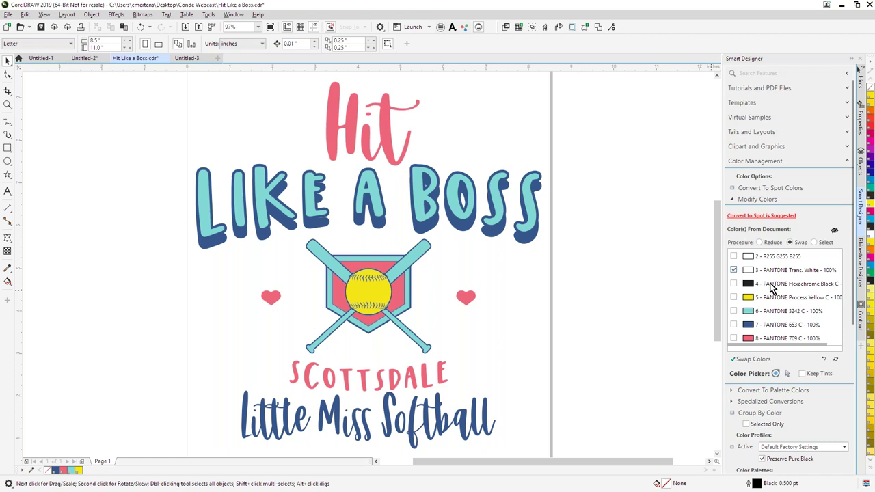
{"action": "left_click", "coordinate": [734, 297]}
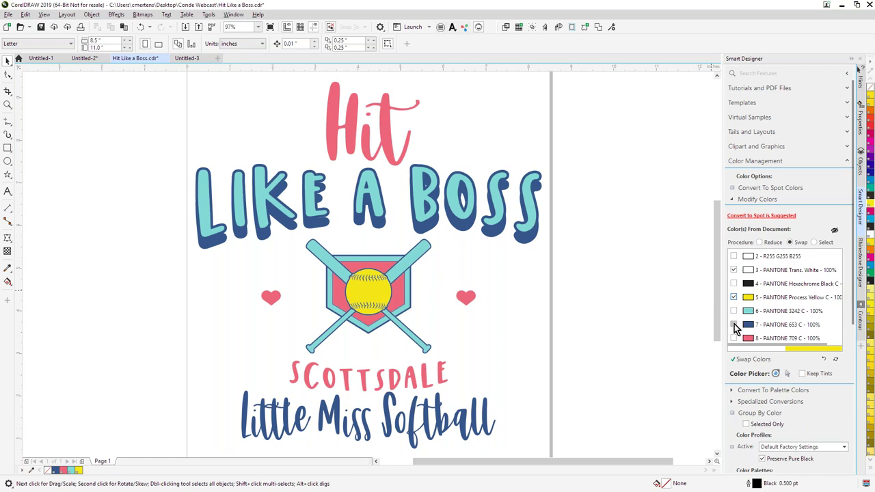
{"action": "left_click", "coordinate": [733, 326]}
{"action": "left_click", "coordinate": [733, 339]}
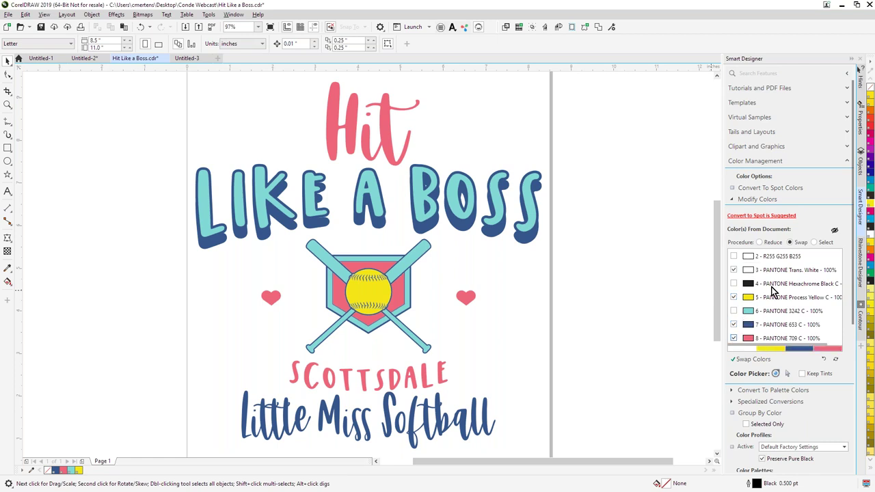
{"action": "left_click", "coordinate": [758, 242]}
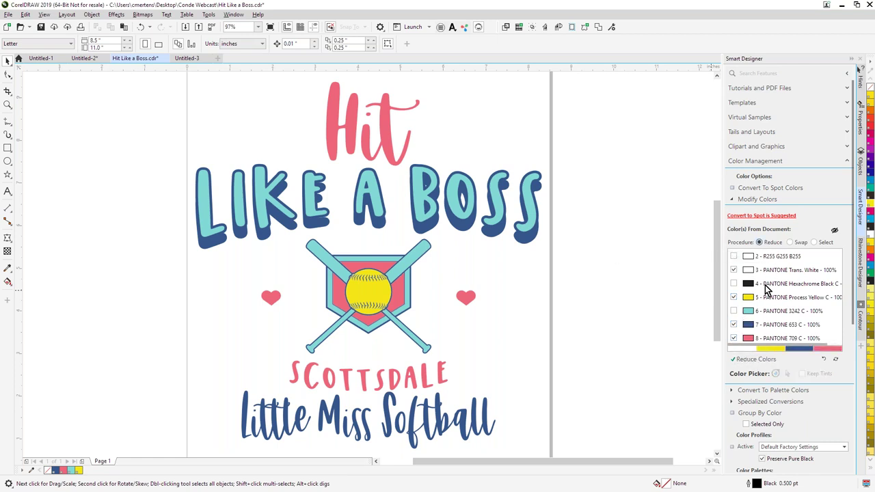
{"action": "left_click", "coordinate": [759, 367]}
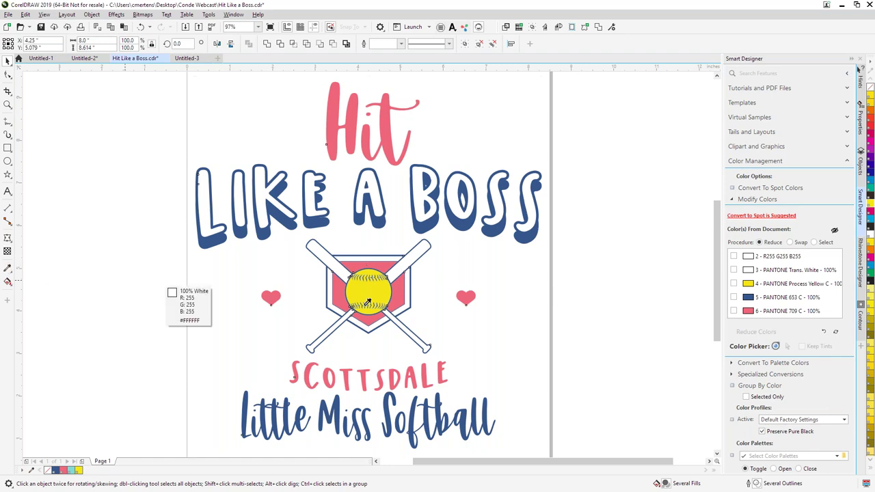
- Try to fill the bats and the home plate's upper border with yellow sampled from the softball using the Color Eyedropper
{"action": "left_click", "coordinate": [8, 268]}
{"action": "left_click", "coordinate": [367, 292]}
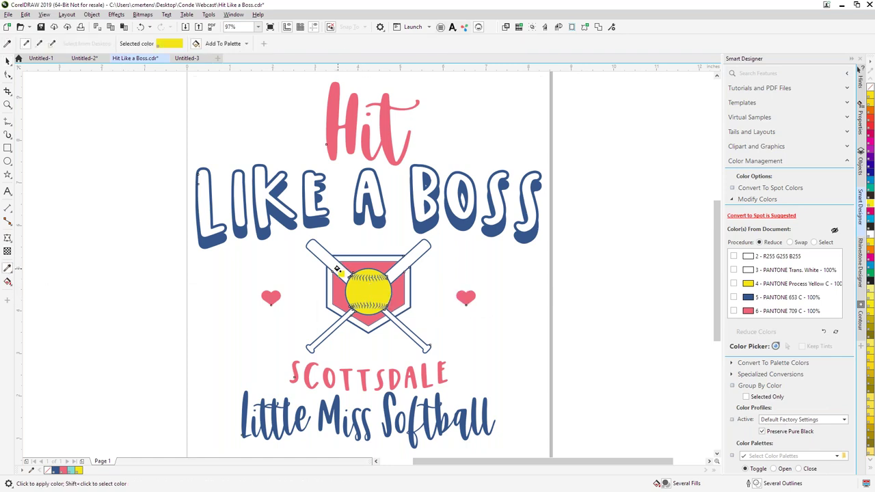
{"action": "left_click", "coordinate": [337, 269]}
{"action": "left_click", "coordinate": [406, 264]}
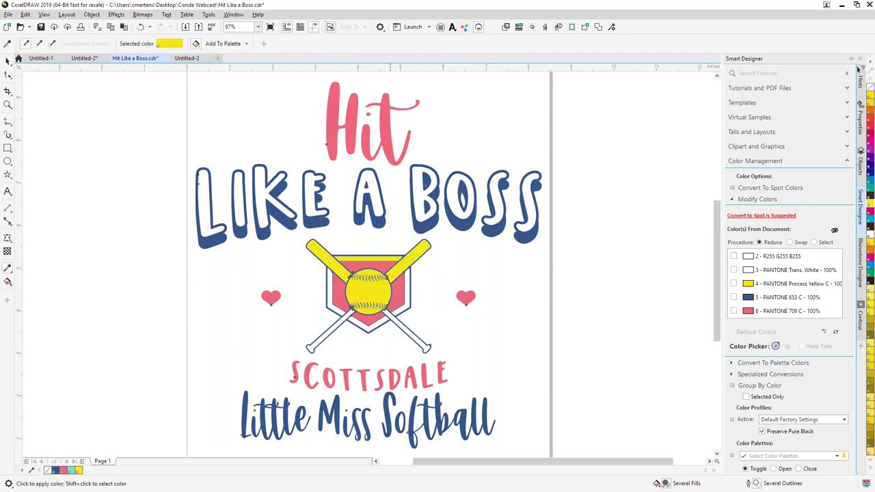
{"action": "left_click", "coordinate": [397, 323]}
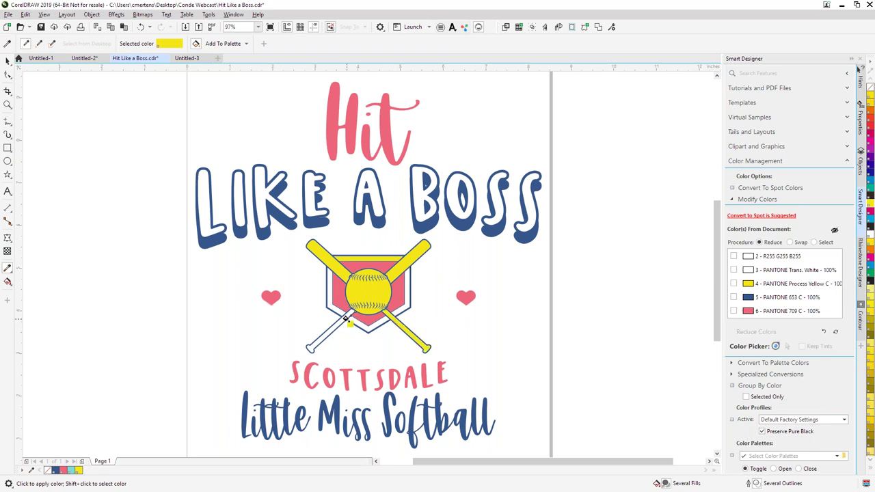
- Undo the yellow fills on the bats and the home plate's border
{"action": "key", "text": "ctrl+z"}
{"action": "key", "text": "ctrl+z"}
{"action": "key", "text": "ctrl+z"}
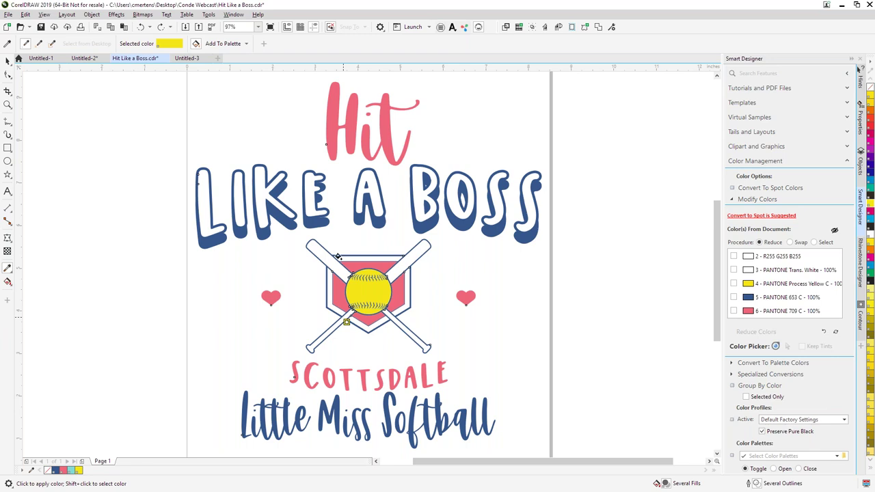
- Swap PANTONE Trans. White for PANTONE Red 032 C from the PANTONE solid coated palette throughout the design
{"action": "double_click", "coordinate": [8, 60]}
{"action": "left_click", "coordinate": [574, 252]}
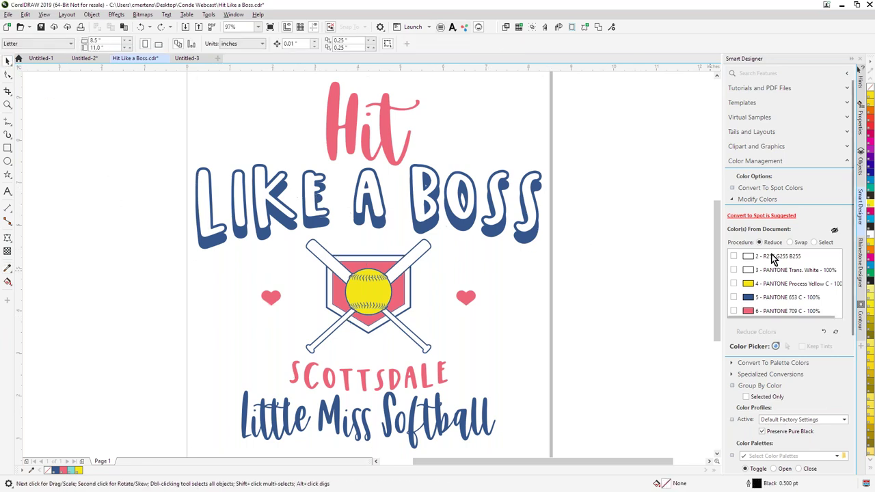
{"action": "left_click", "coordinate": [790, 243]}
{"action": "left_click", "coordinate": [733, 270]}
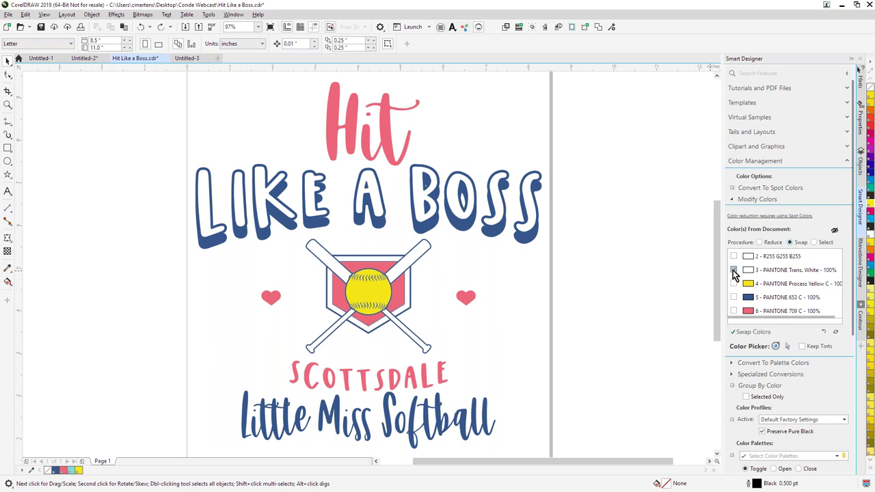
{"action": "left_click", "coordinate": [753, 333]}
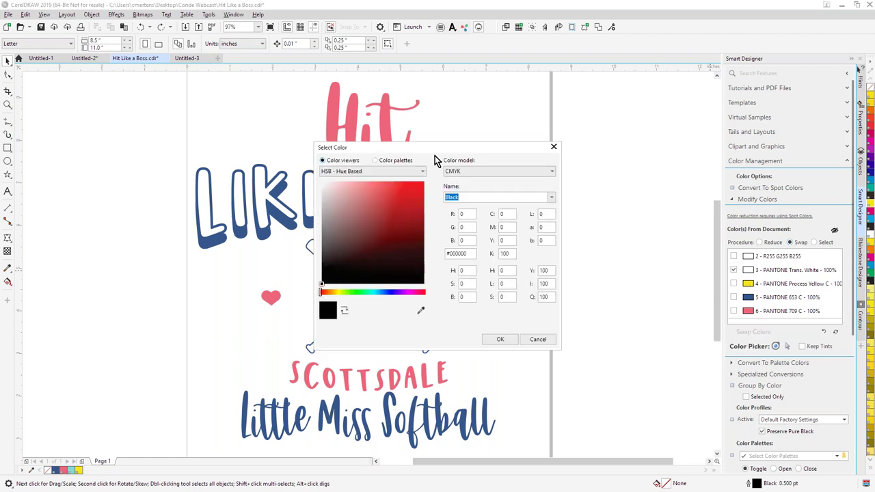
{"action": "left_click", "coordinate": [374, 160]}
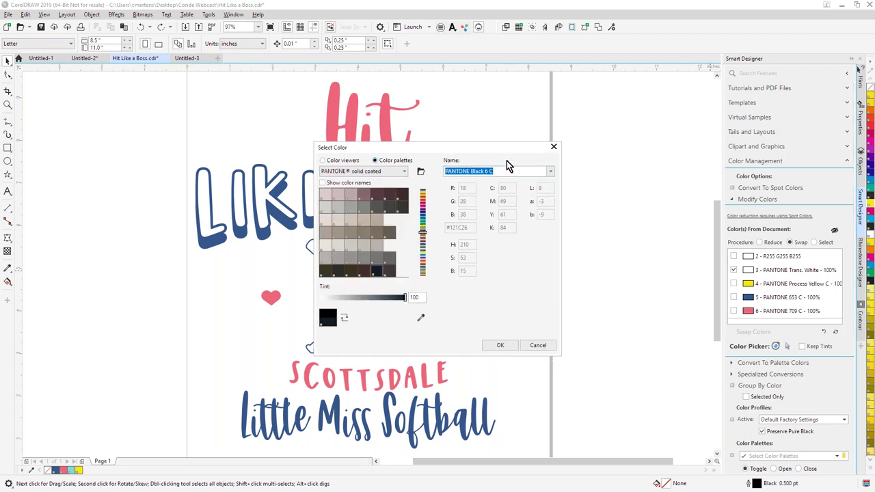
{"action": "type", "text": "PANTONE Re"}
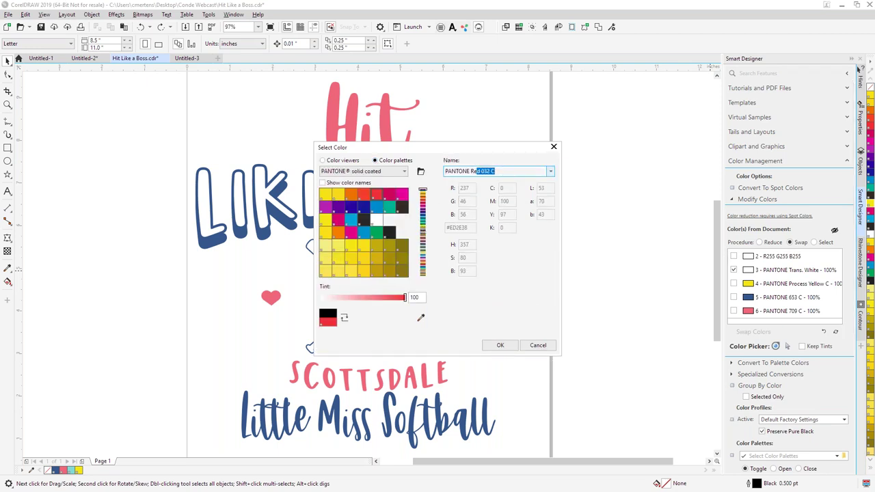
{"action": "type", "text": "d"}
{"action": "left_click", "coordinate": [498, 346]}
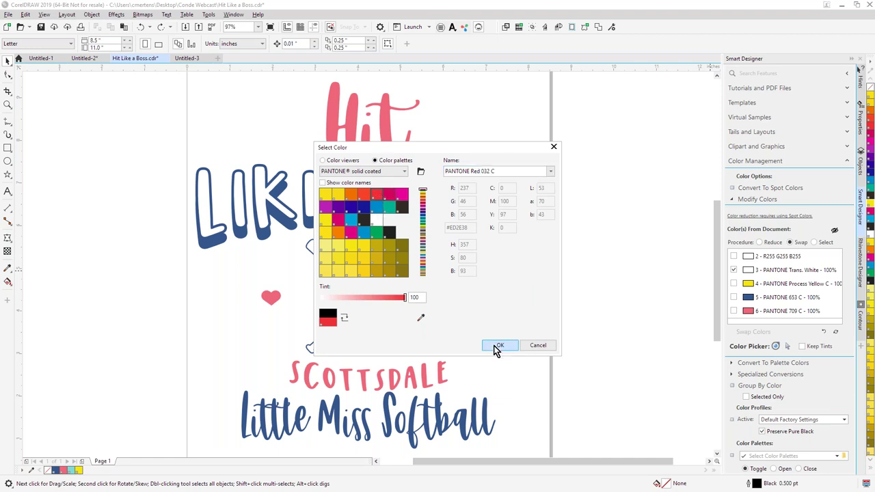
{"action": "left_click", "coordinate": [603, 348]}
- Swap PANTONE 653 C for PANTONE Reflex Blue C from the PANTONE solid coated palette throughout the design
{"action": "left_click", "coordinate": [733, 283]}
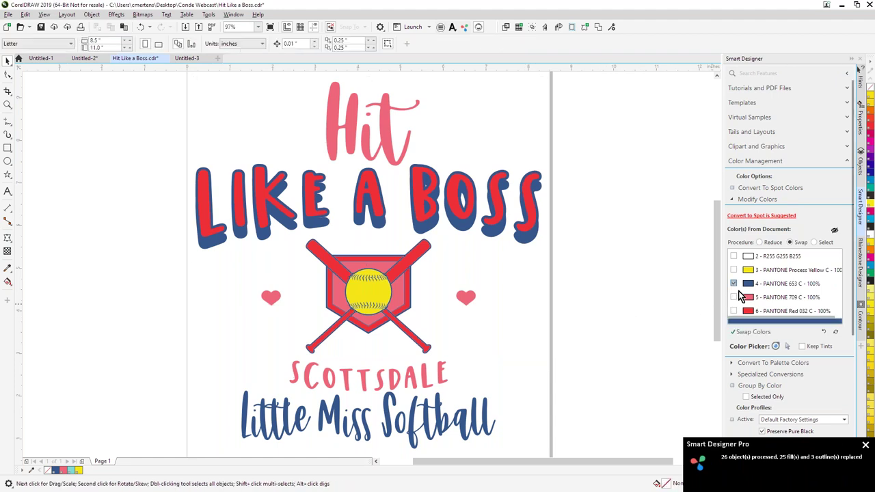
{"action": "left_click", "coordinate": [751, 332]}
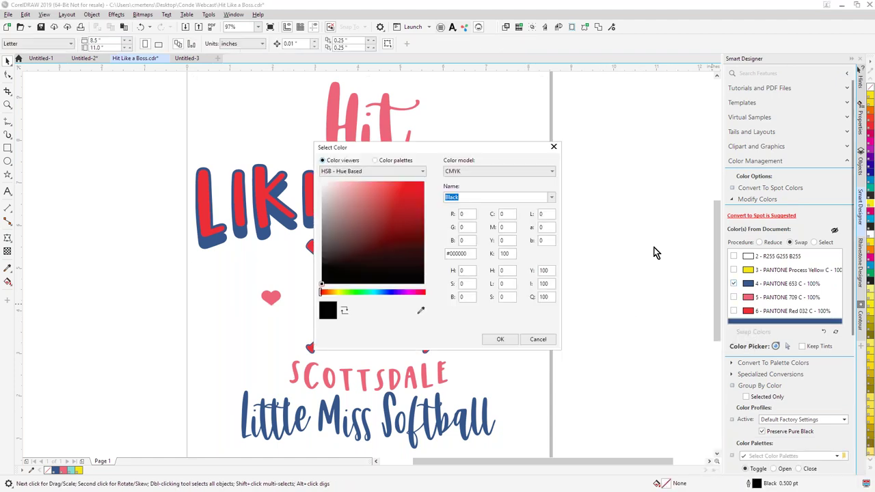
{"action": "left_click", "coordinate": [375, 161]}
{"action": "scroll", "coordinate": [367, 203], "scroll_direction": "up", "scroll_amount": 10}
{"action": "left_click", "coordinate": [367, 205]}
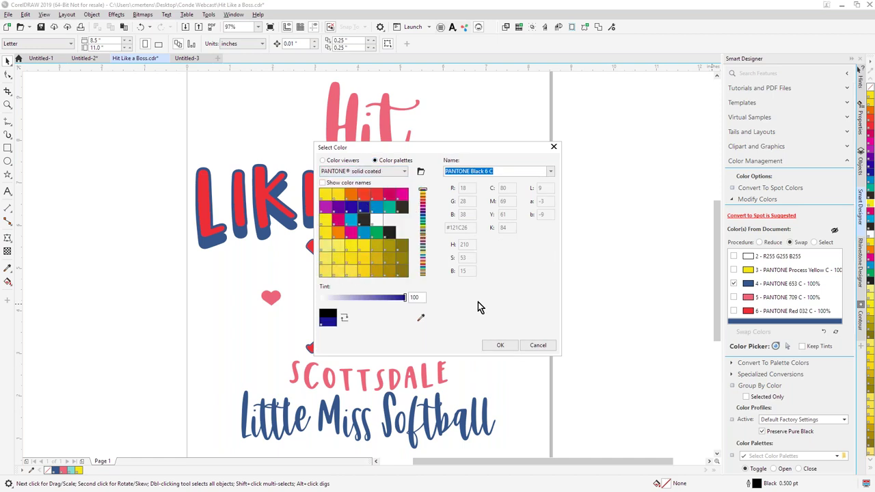
{"action": "left_click", "coordinate": [506, 349]}
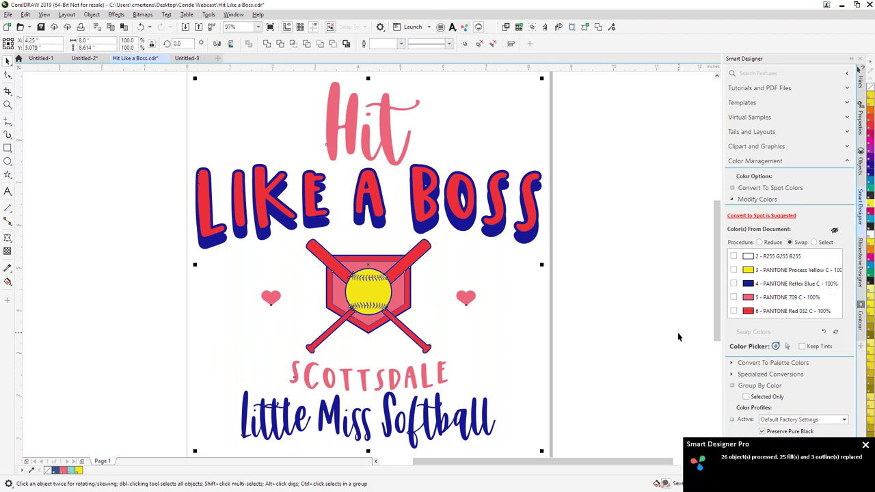
{"action": "left_click", "coordinate": [602, 320]}
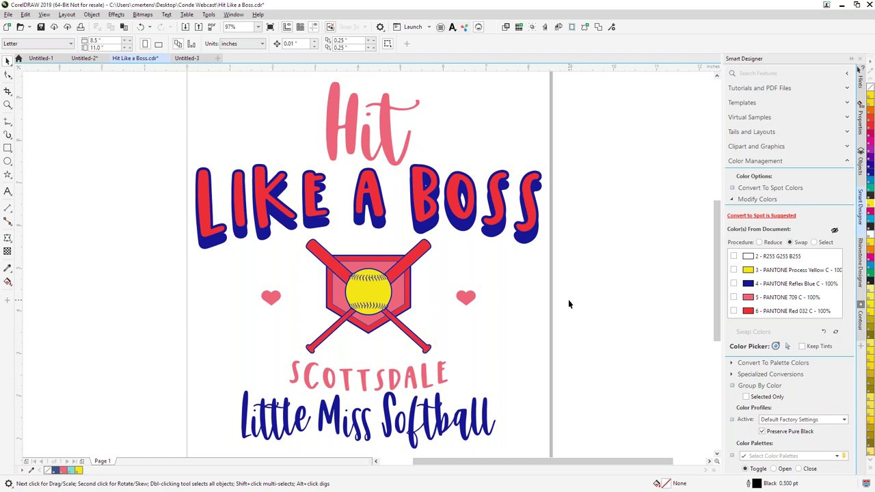
- Swap both PANTONE 709 C and PANTONE Red 032 C for PANTONE Red 032 C so the design uses one red
{"action": "left_click", "coordinate": [734, 297]}
{"action": "left_click", "coordinate": [733, 311]}
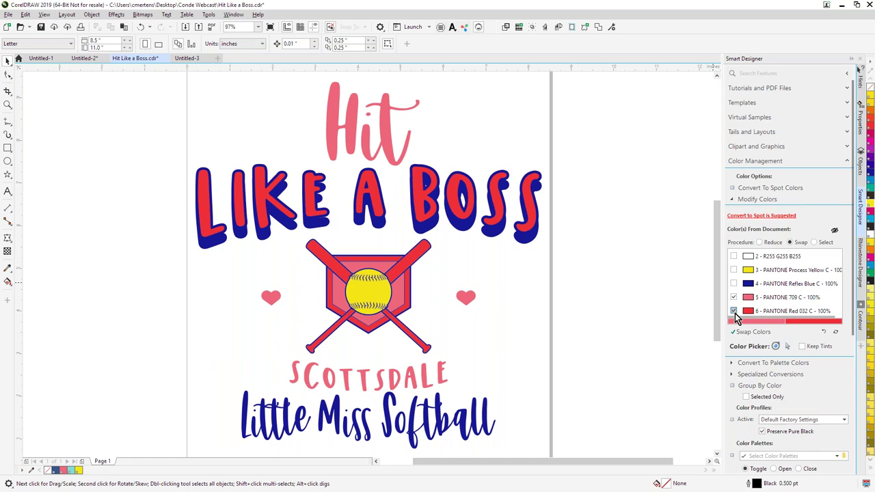
{"action": "left_click", "coordinate": [752, 334]}
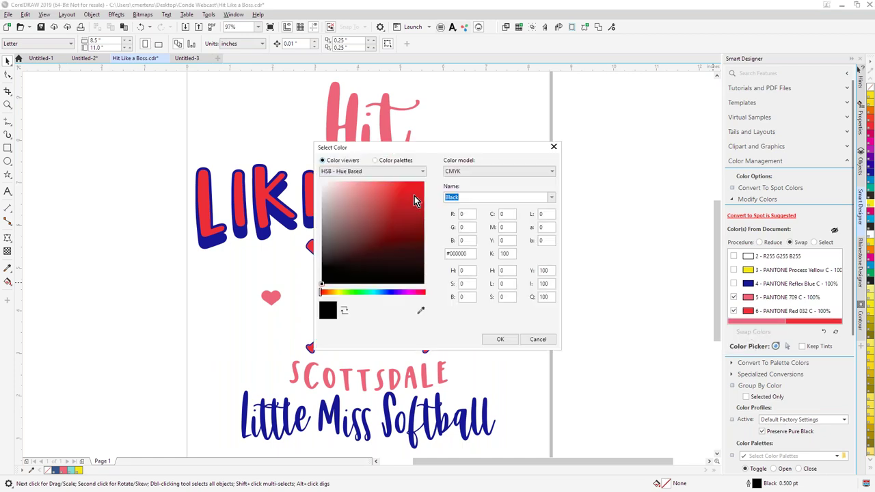
{"action": "left_click", "coordinate": [376, 160]}
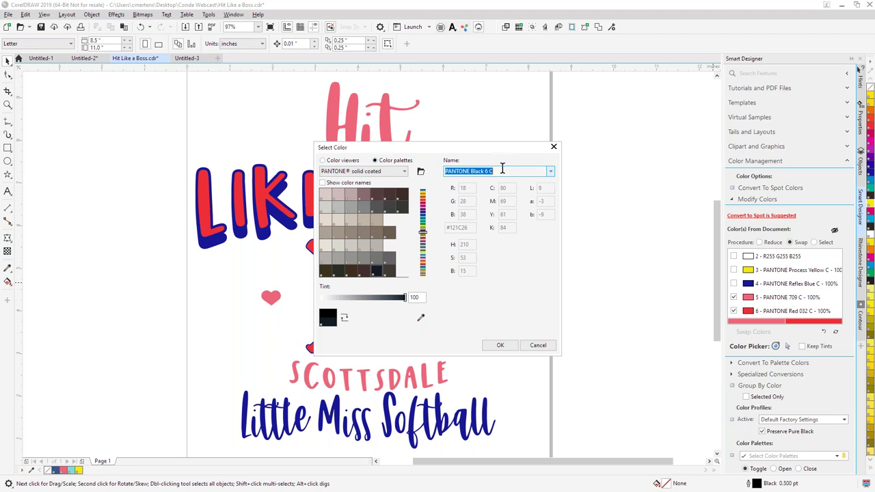
{"action": "type", "text": "PANTONE Red"}
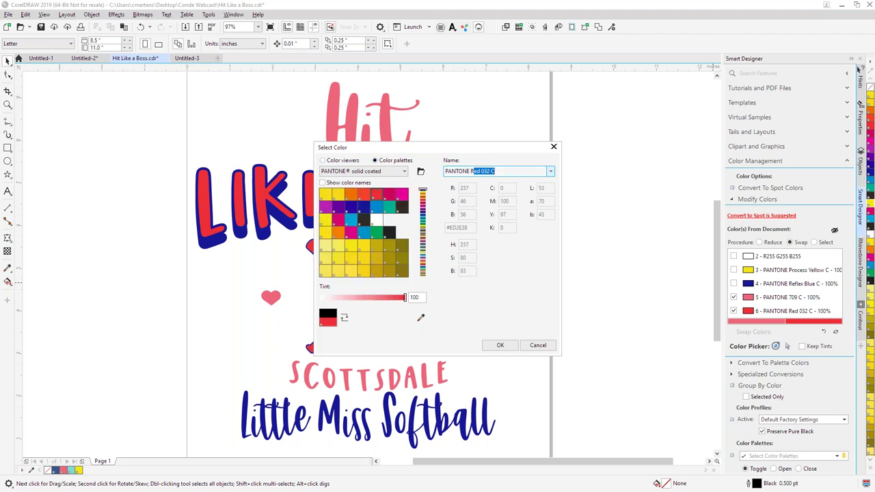
{"action": "left_click", "coordinate": [490, 345]}
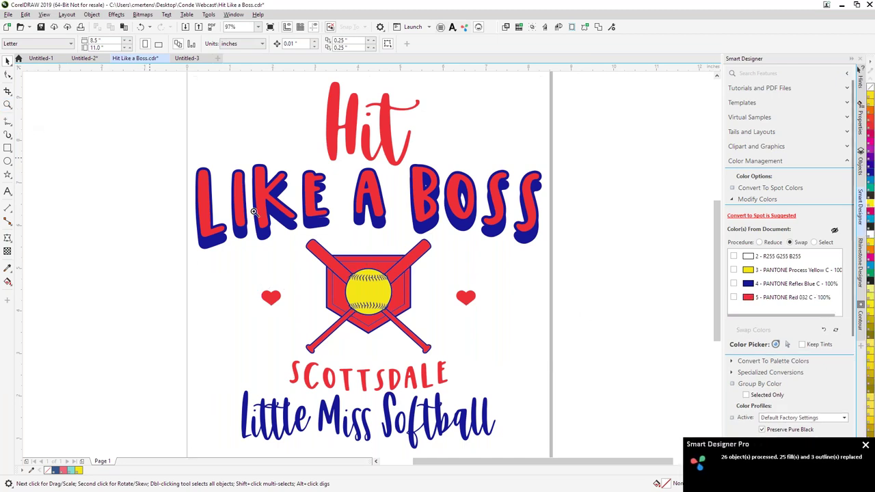
- Fill the inner areas of the home plate behind the softball and bats with PANTONE Trans. White
{"action": "key", "text": "z"}
{"action": "left_click_drag", "start_coordinate": [253, 212], "coordinate": [496, 359]}
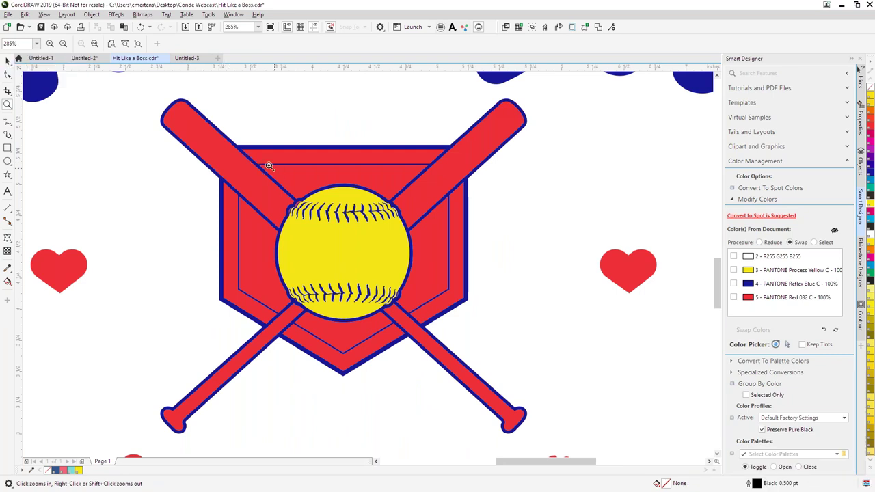
{"action": "left_click", "coordinate": [7, 60]}
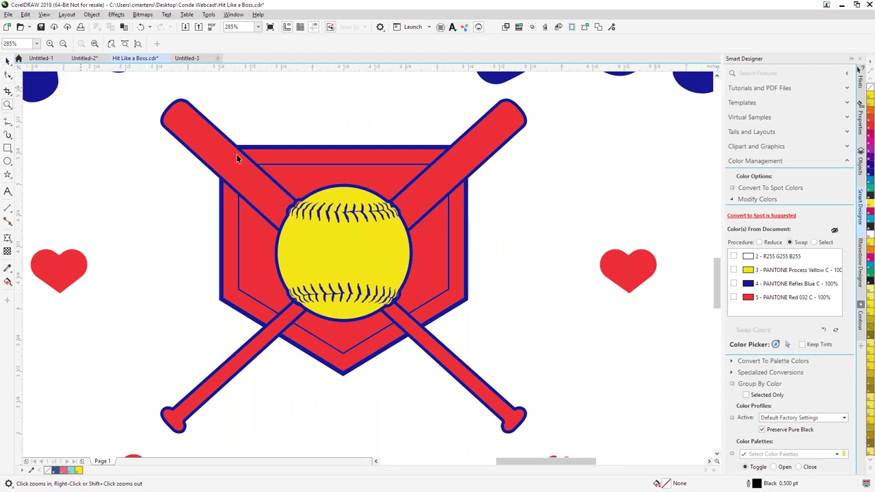
{"action": "left_click", "coordinate": [287, 185]}
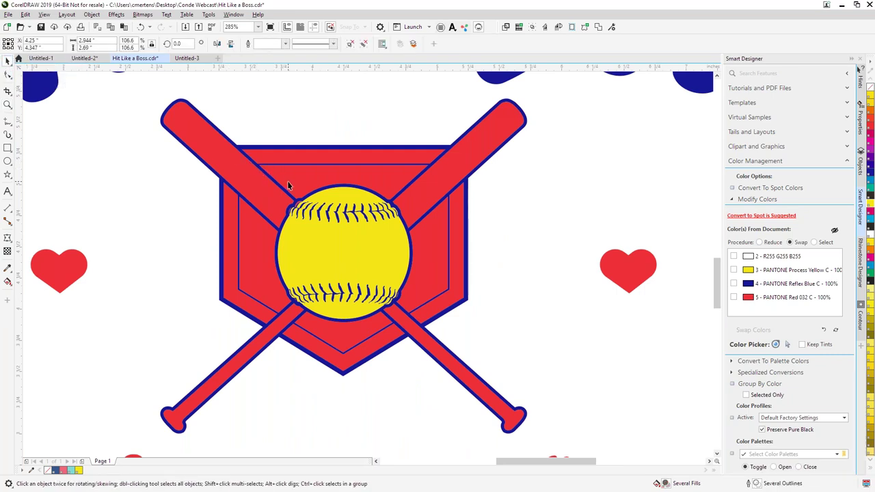
{"action": "left_click", "coordinate": [288, 186]}
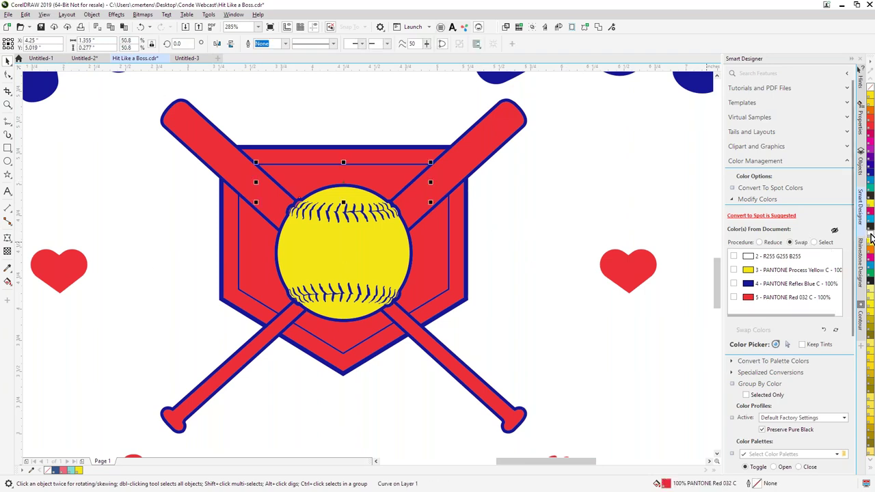
{"action": "left_click", "coordinate": [870, 89]}
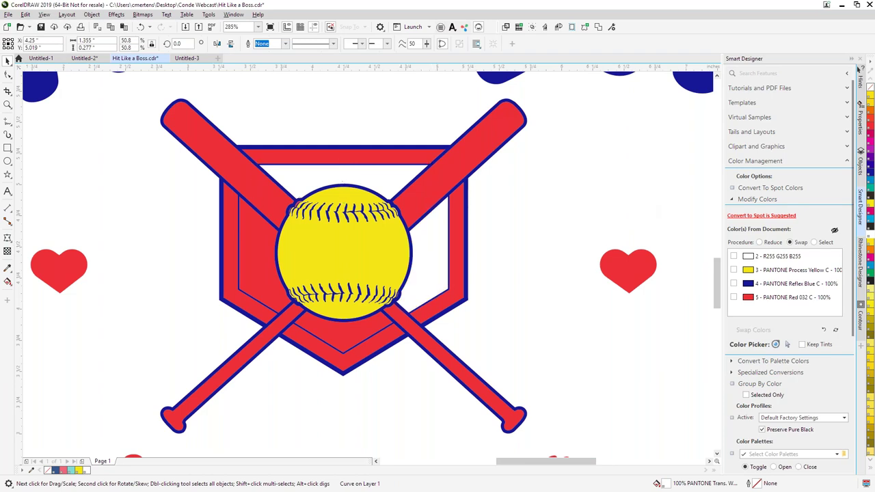
{"action": "left_click", "coordinate": [366, 331]}
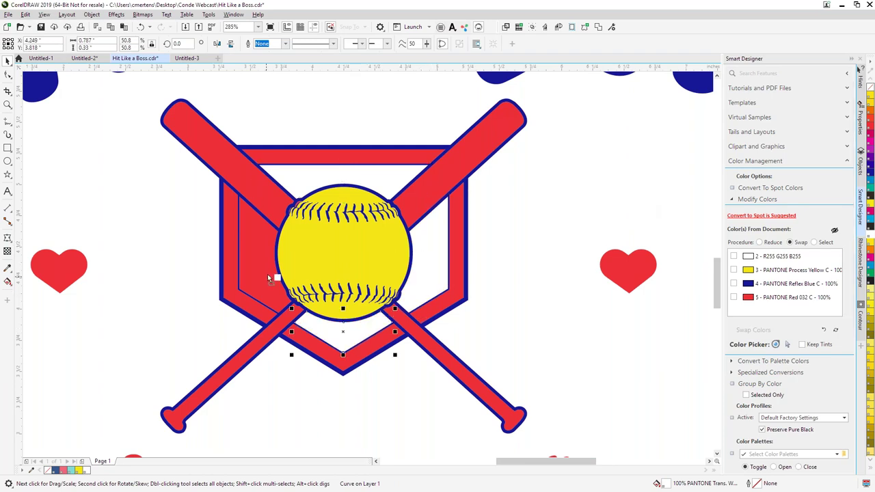
{"action": "left_click_drag", "start_coordinate": [269, 278], "coordinate": [270, 279]}
{"action": "scroll", "coordinate": [480, 284], "scroll_direction": "down", "scroll_amount": 3}
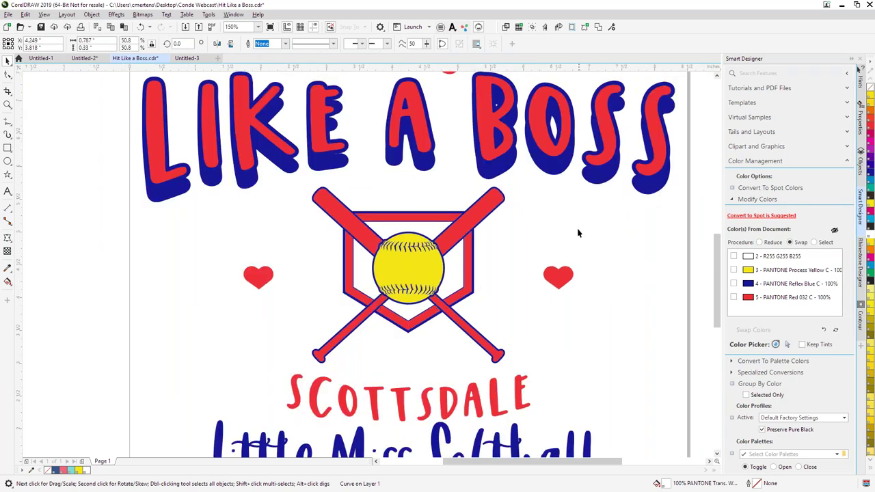
- Deselect the artwork and save the recolored Hit Like a Boss design
{"action": "left_click", "coordinate": [577, 233]}
{"action": "scroll", "coordinate": [577, 233], "scroll_direction": "down", "scroll_amount": 3}
{"action": "left_click", "coordinate": [8, 13]}
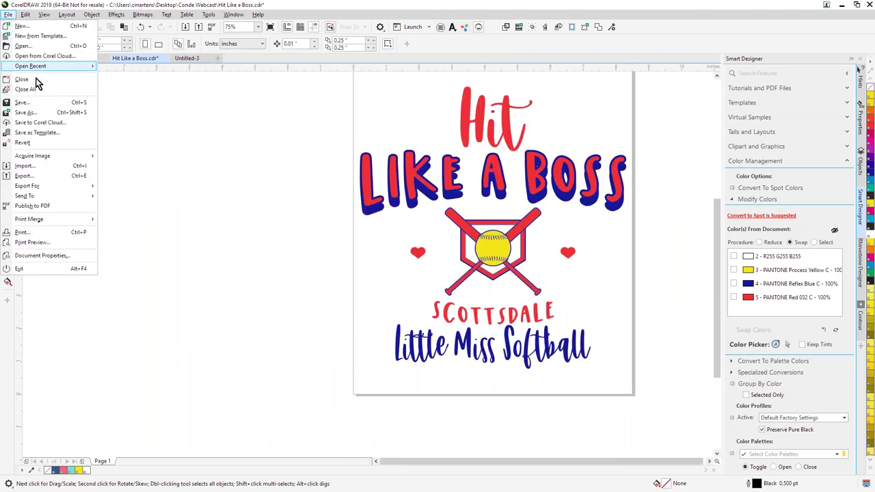
{"action": "left_click", "coordinate": [39, 107]}
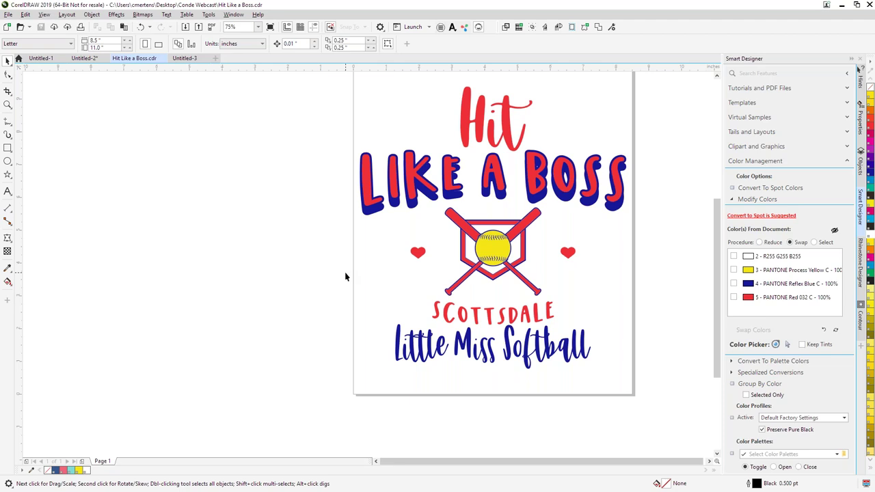
- Delete the blue drop-shadow copy of the LIKE A BOSS text and remove the outline from the red text
{"action": "left_click", "coordinate": [375, 211]}
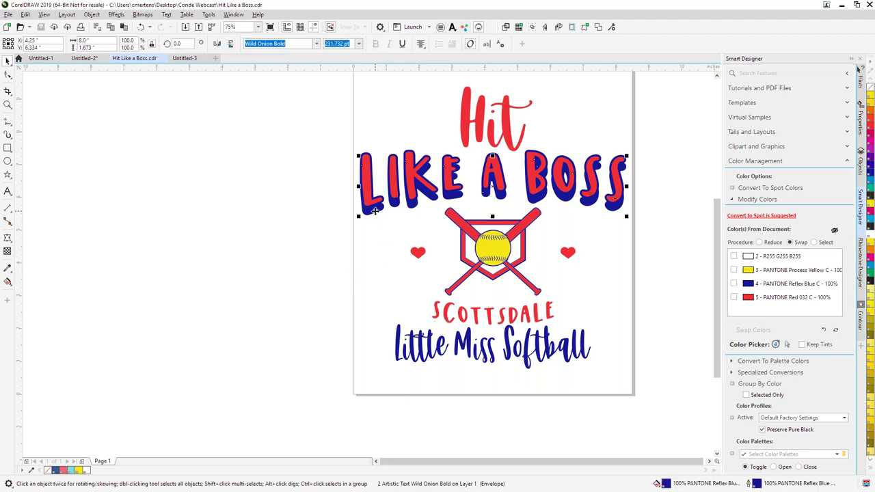
{"action": "key", "text": "ctrl+z"}
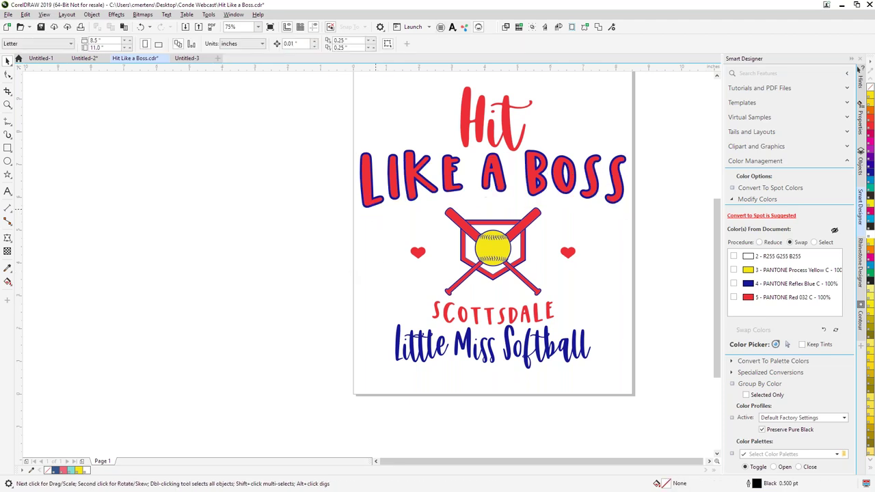
{"action": "left_click", "coordinate": [375, 209]}
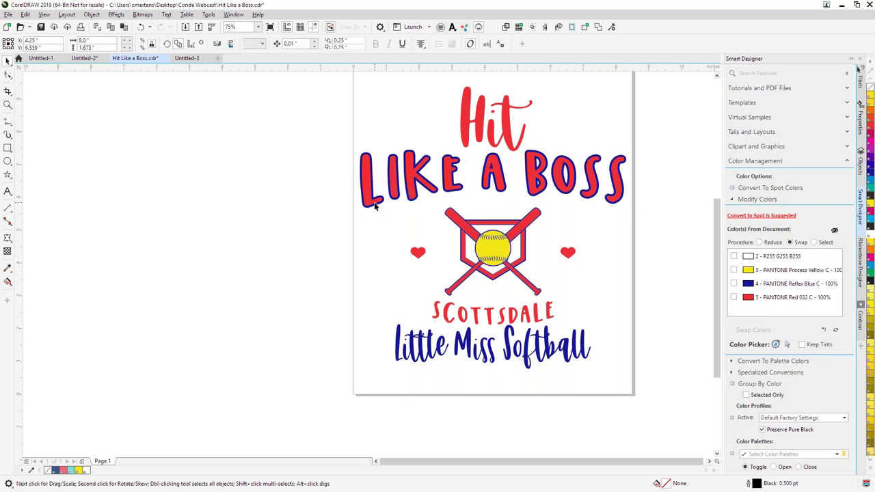
{"action": "right_click", "coordinate": [871, 90]}
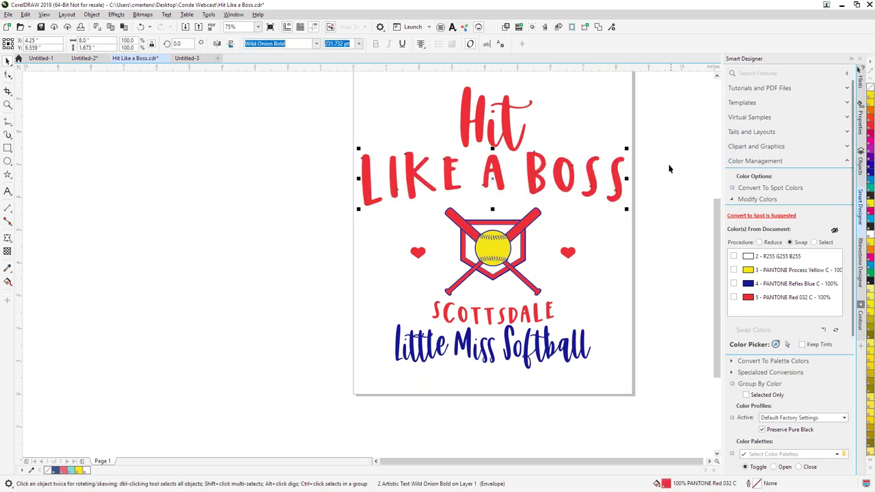
{"action": "key", "text": "Escape"}
- Try Live Envelopes on the LIKE A BOSS text, first a 39% arch on both edges, then a 27% bottom arch
{"action": "left_click", "coordinate": [565, 196]}
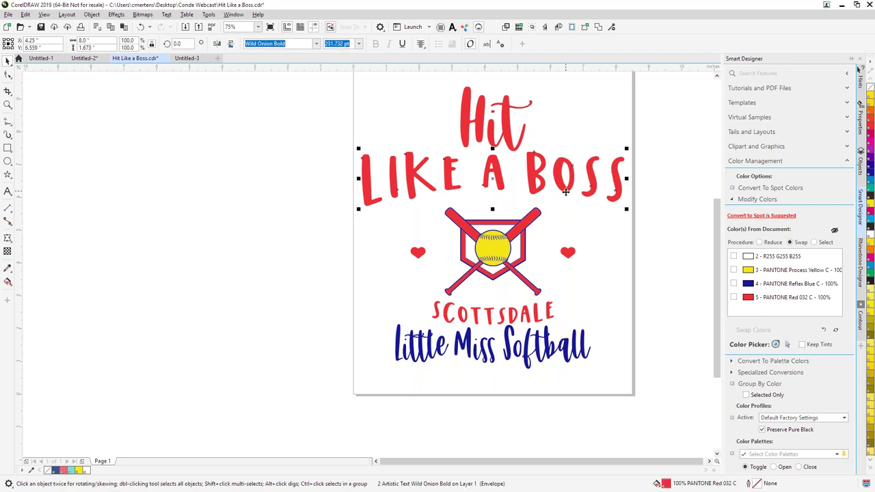
{"action": "left_click", "coordinate": [846, 161]}
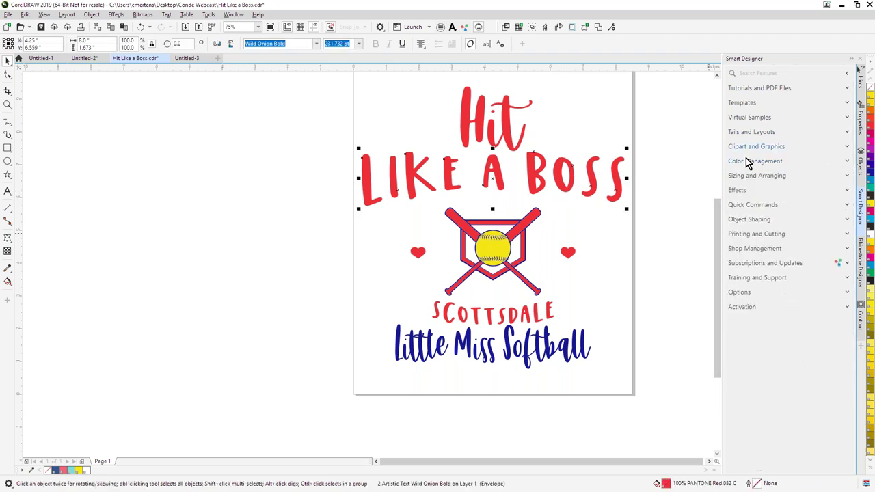
{"action": "left_click", "coordinate": [846, 191]}
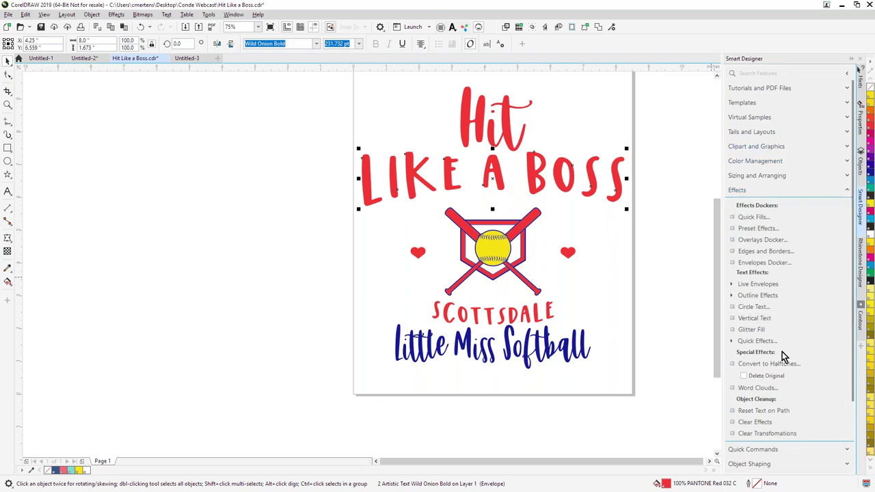
{"action": "left_click", "coordinate": [731, 285]}
{"action": "left_click", "coordinate": [811, 307]}
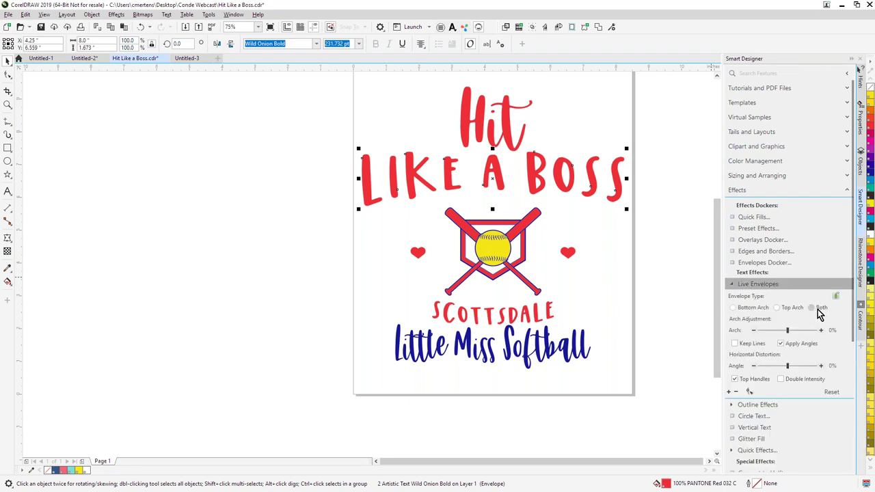
{"action": "left_click_drag", "start_coordinate": [790, 332], "coordinate": [801, 335]}
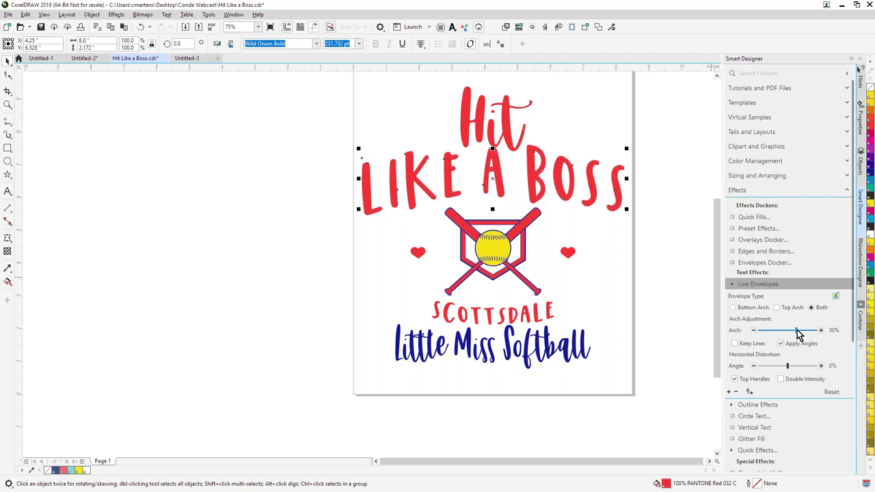
{"action": "left_click", "coordinate": [732, 308]}
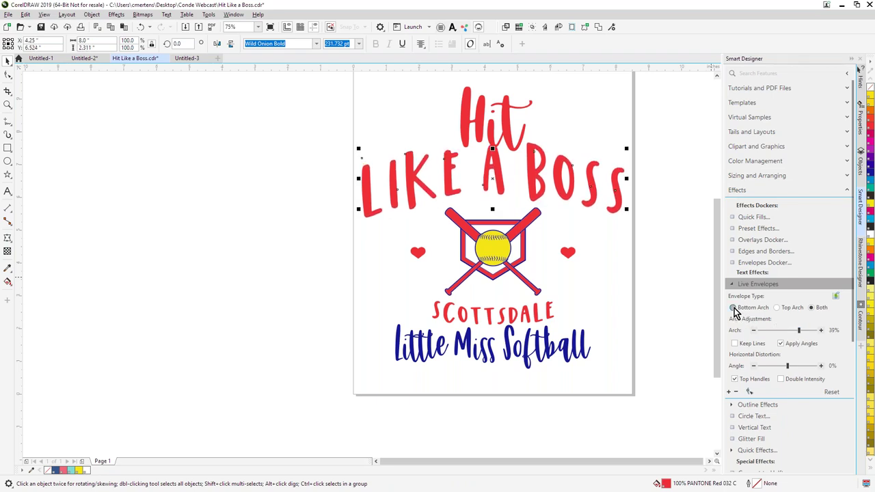
{"action": "left_click", "coordinate": [796, 332]}
{"action": "mouse_move", "coordinate": [796, 333]}
{"action": "left_mouse_down"}
{"action": "mouse_move", "coordinate": [788, 334]}
{"action": "mouse_move", "coordinate": [796, 334]}
{"action": "left_mouse_up"}
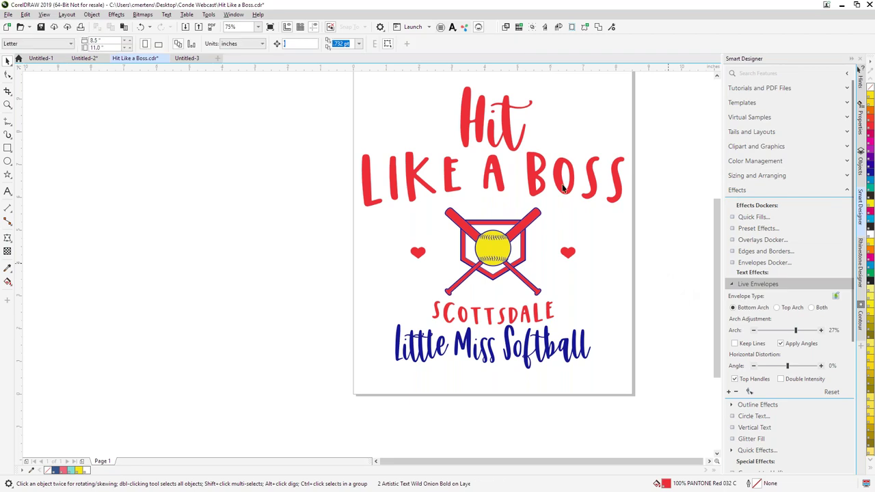
- Apply a print outline effect with a gradient fill and glow to the LIKE A BOSS text, using the object's colors
{"action": "left_click", "coordinate": [730, 284]}
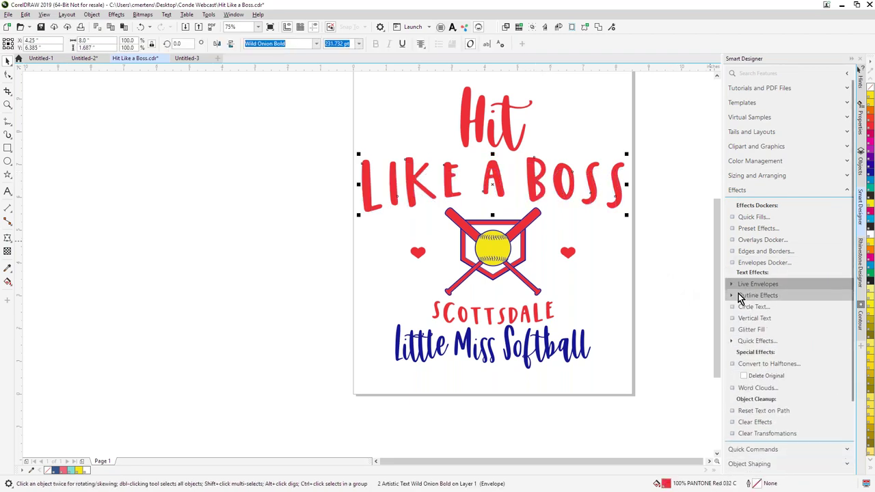
{"action": "left_click", "coordinate": [738, 297]}
{"action": "left_click", "coordinate": [743, 317]}
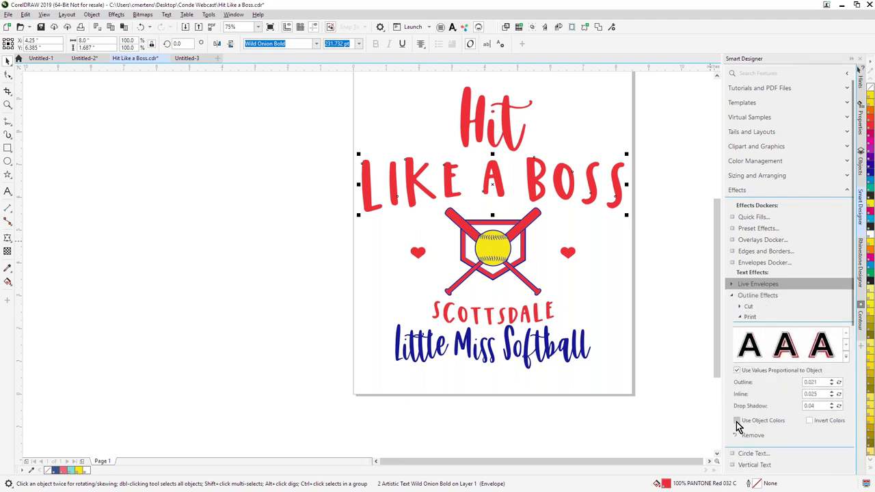
{"action": "left_click", "coordinate": [737, 421]}
{"action": "left_click", "coordinate": [847, 360]}
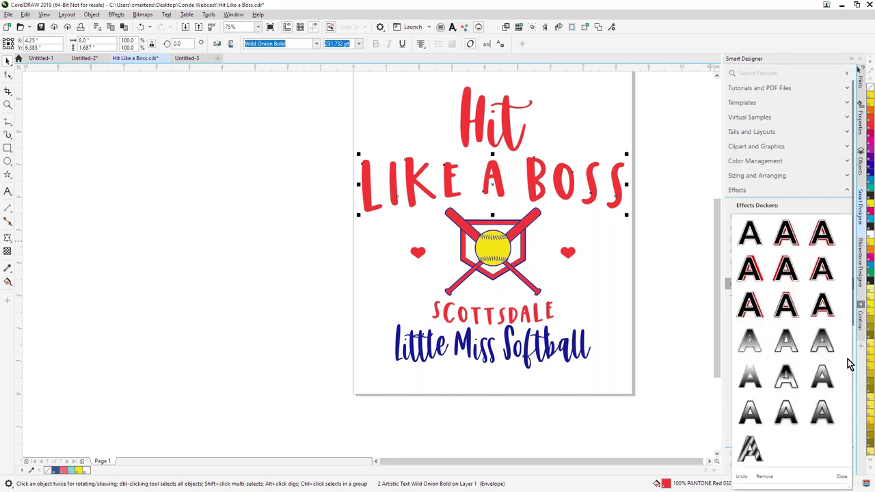
{"action": "left_click", "coordinate": [785, 381]}
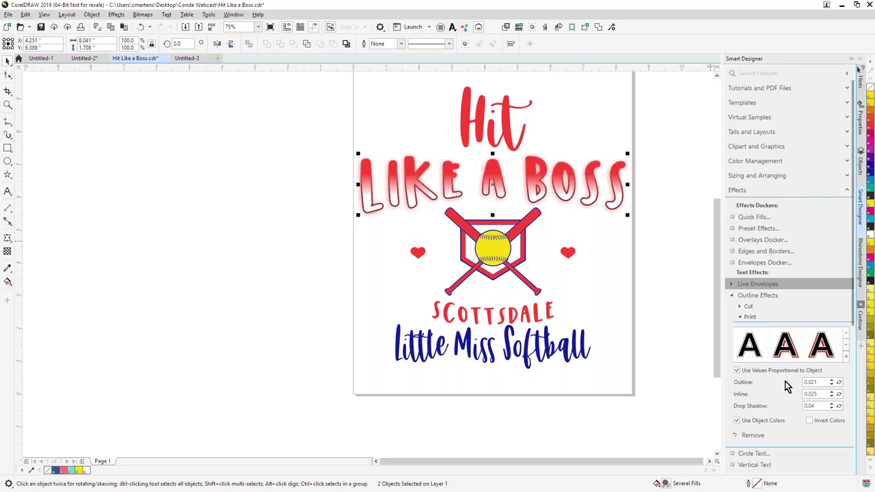
- Change the white end color of the LIKE A BOSS fountain fill to dark blue from the PANTONE solid coated palette
{"action": "left_click", "coordinate": [592, 198]}
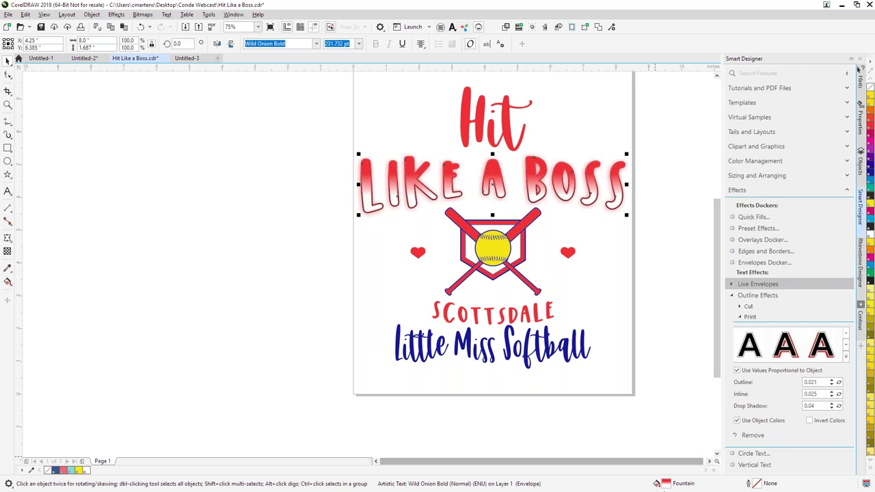
{"action": "double_click", "coordinate": [664, 483]}
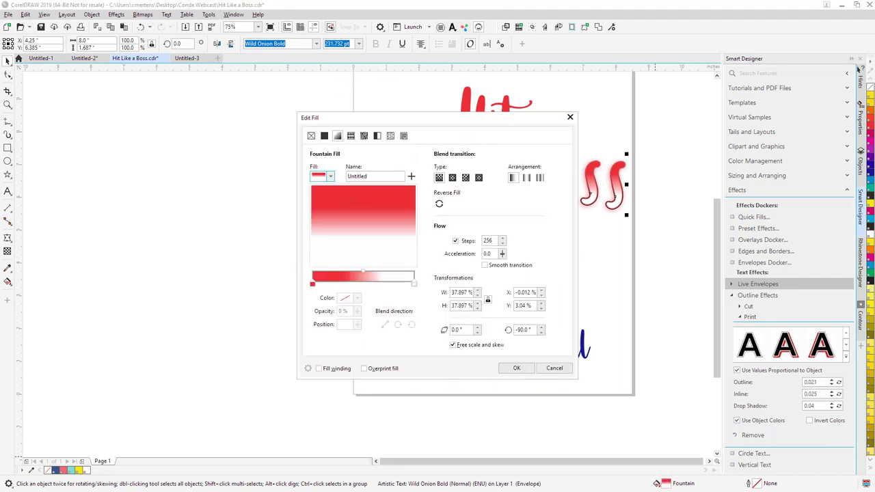
{"action": "left_click", "coordinate": [414, 283]}
{"action": "left_click", "coordinate": [357, 299]}
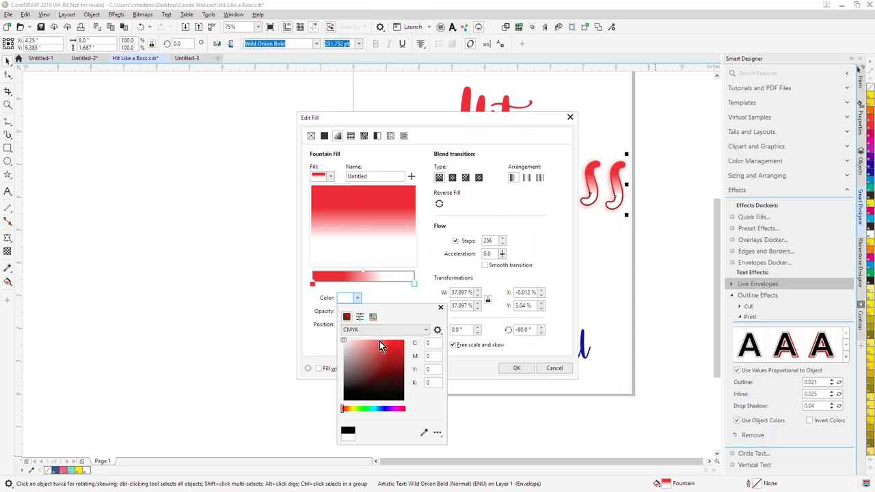
{"action": "left_click", "coordinate": [372, 316]}
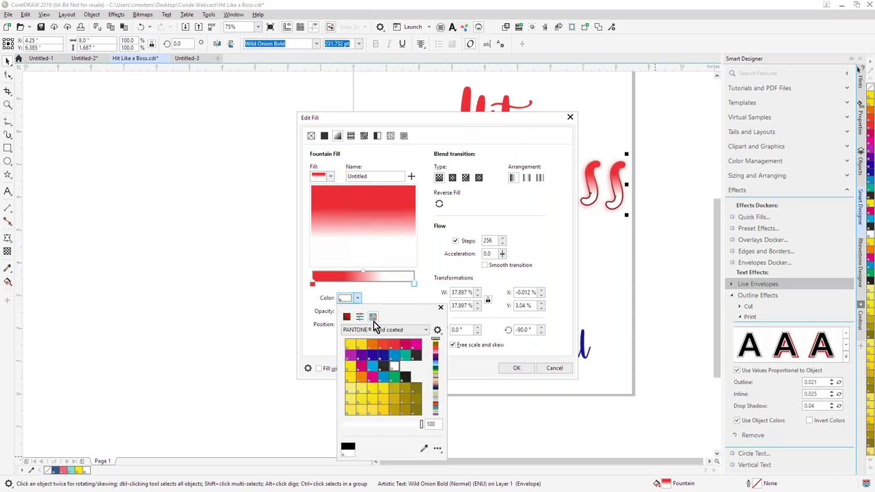
{"action": "left_click", "coordinate": [383, 364]}
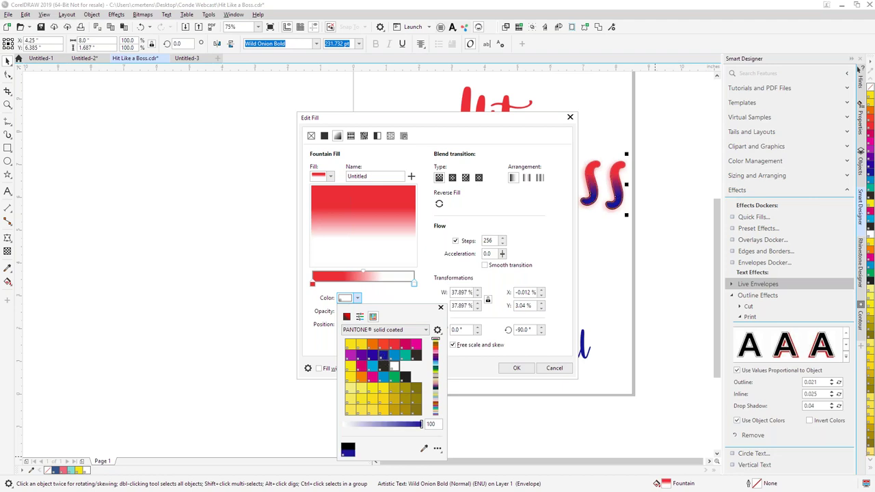
{"action": "left_click", "coordinate": [515, 373]}
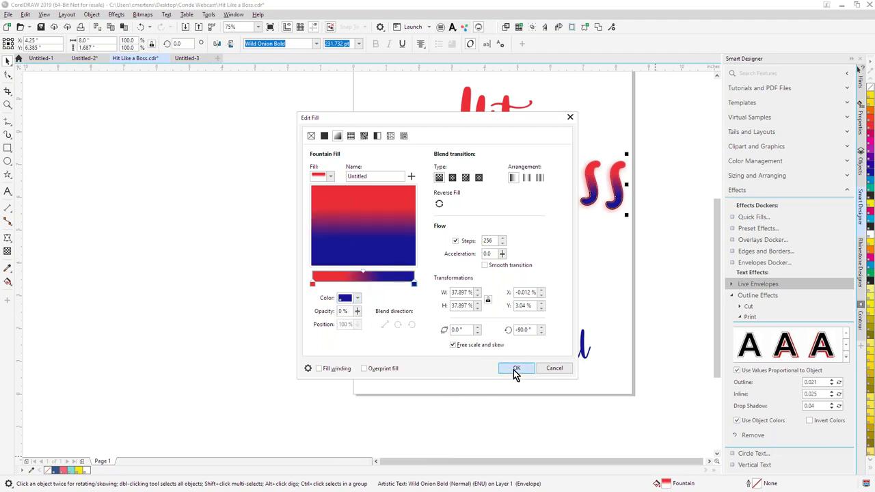
{"action": "left_click", "coordinate": [515, 372]}
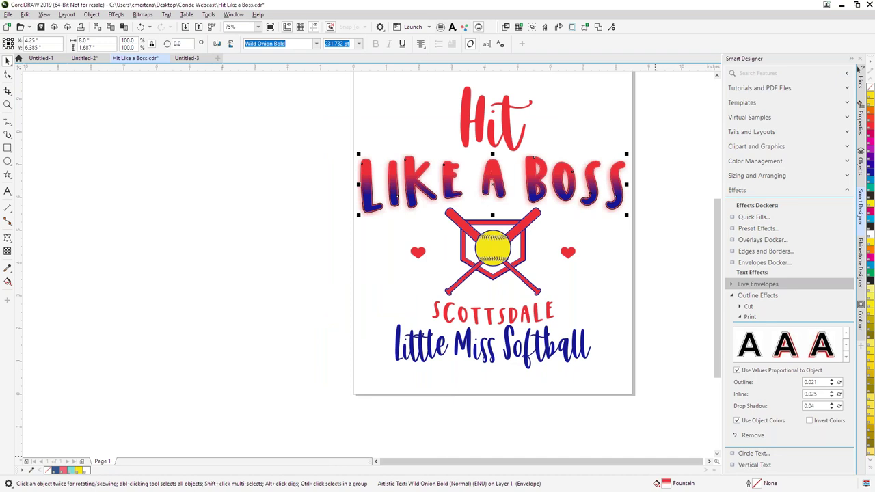
- Add a color node at 53% between the red and blue ends of the LIKE A BOSS fountain fill
{"action": "double_click", "coordinate": [661, 484]}
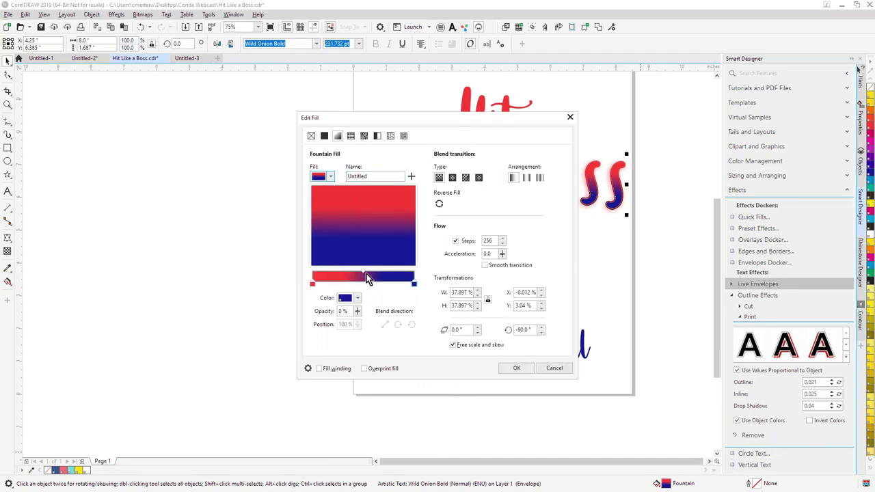
{"action": "left_click", "coordinate": [364, 271]}
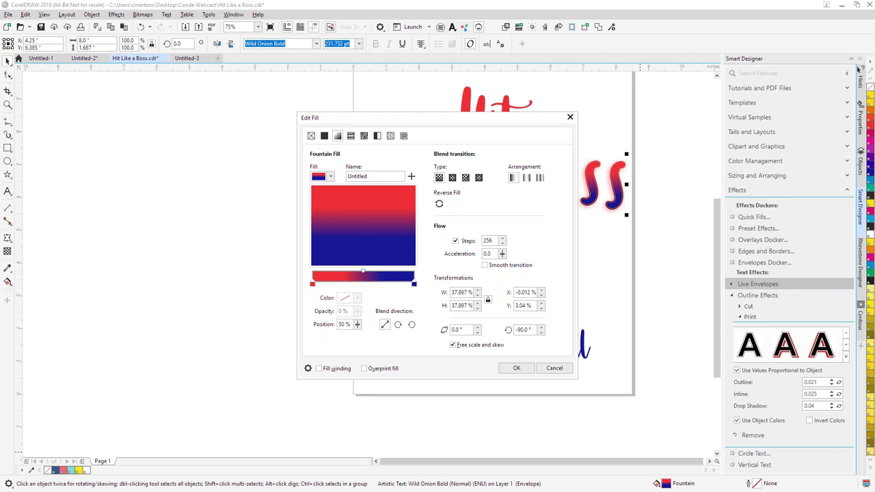
{"action": "left_click", "coordinate": [369, 294]}
{"action": "double_click", "coordinate": [371, 276]}
- Set the middle node of the LIKE A BOSS fountain fill to white from the PANTONE solid coated palette
{"action": "left_click", "coordinate": [356, 298]}
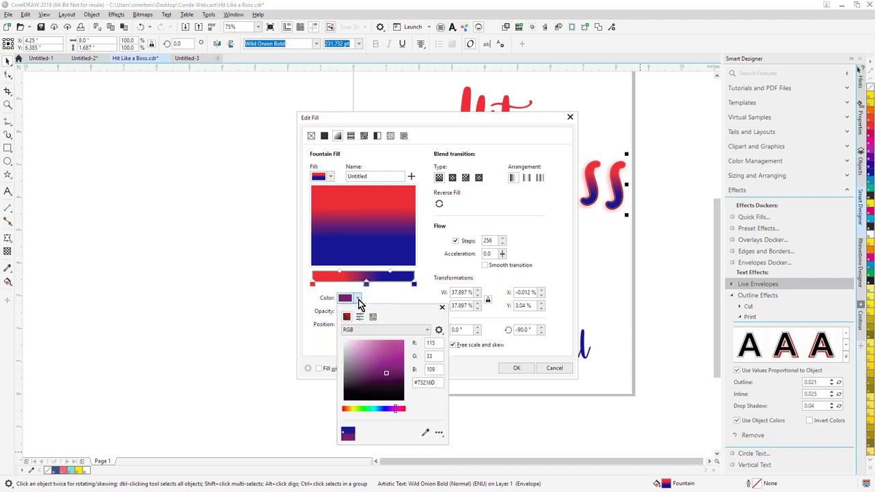
{"action": "left_click", "coordinate": [358, 299]}
{"action": "left_click", "coordinate": [357, 298]}
{"action": "left_click", "coordinate": [373, 316]}
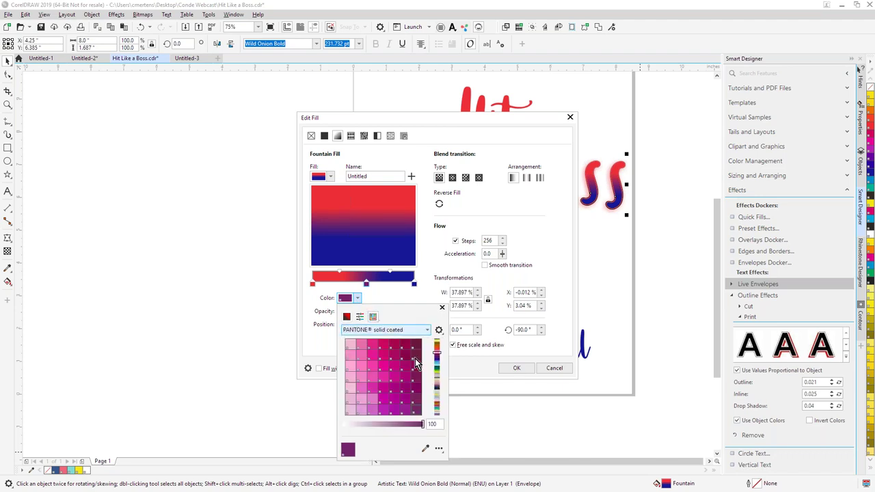
{"action": "left_click_drag", "start_coordinate": [437, 358], "coordinate": [435, 340]}
{"action": "left_click", "coordinate": [399, 363]}
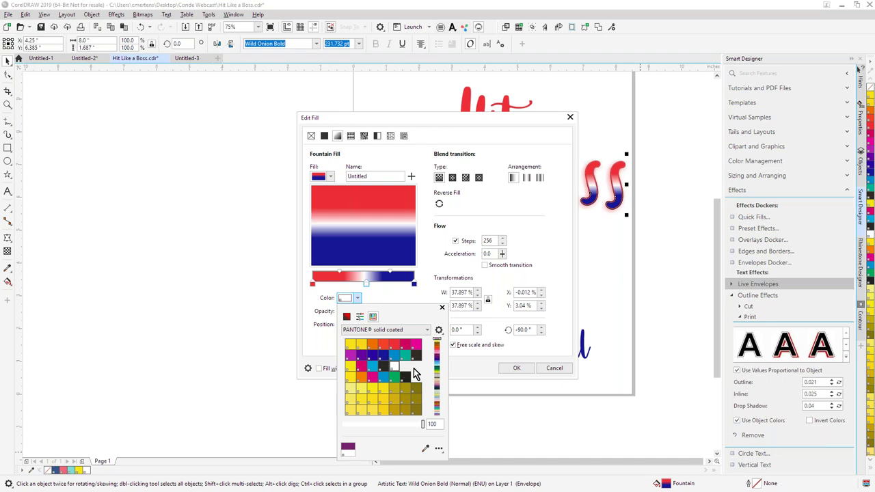
{"action": "left_click_drag", "start_coordinate": [410, 320], "coordinate": [429, 250]}
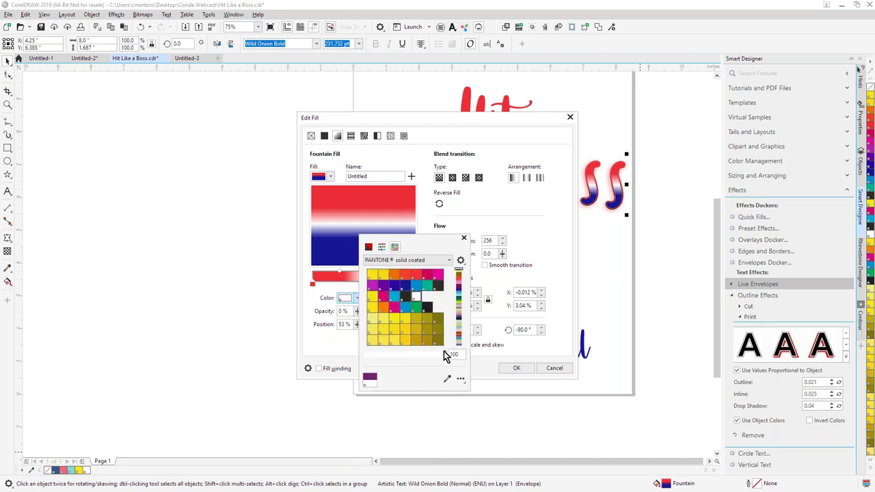
{"action": "left_click", "coordinate": [524, 374]}
{"action": "left_click", "coordinate": [525, 370]}
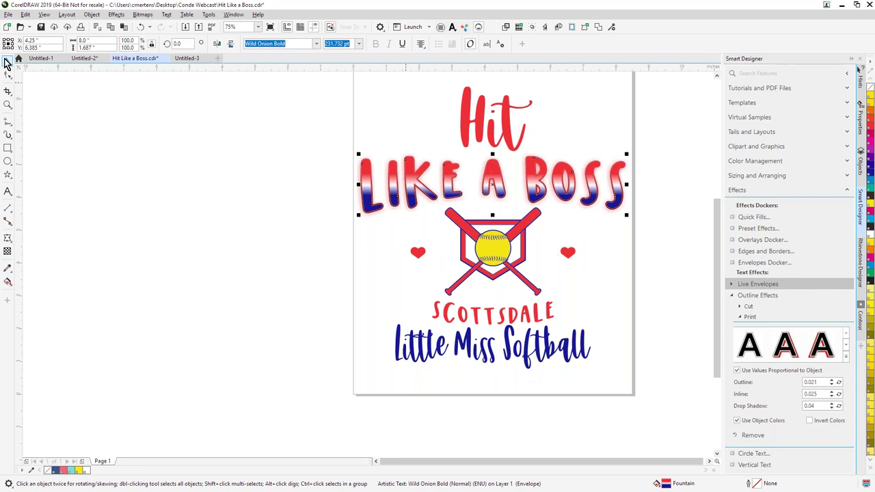
{"action": "left_click", "coordinate": [146, 183]}
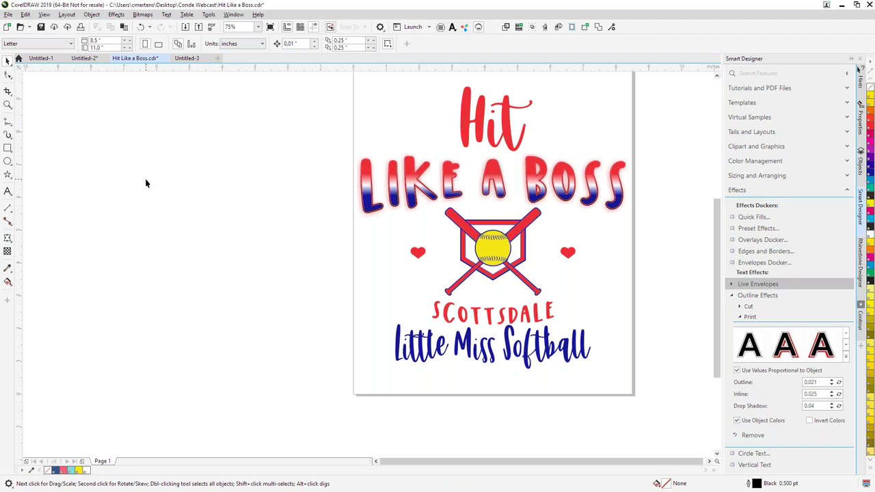
- Try the red, white and blue LIKE A BOSS gradient fill on the Little Miss Softball text, and undo it
{"action": "left_click", "coordinate": [378, 234]}
{"action": "left_click", "coordinate": [281, 288]}
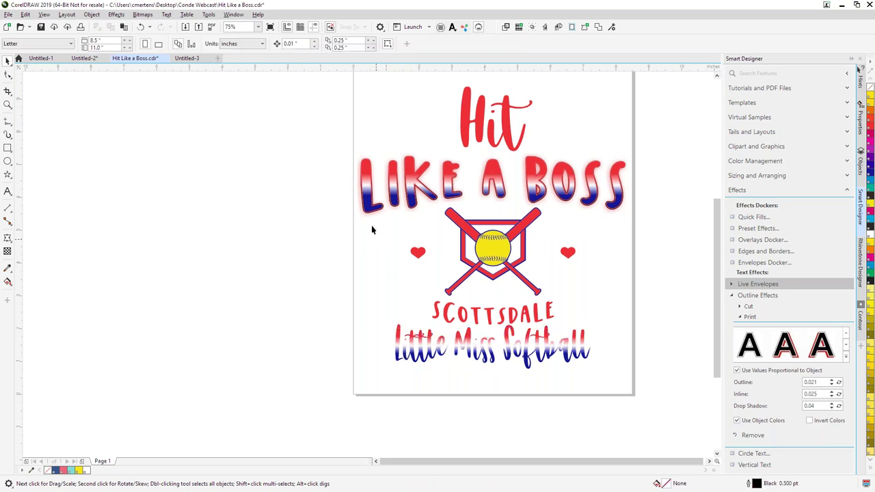
{"action": "right_click", "coordinate": [400, 336]}
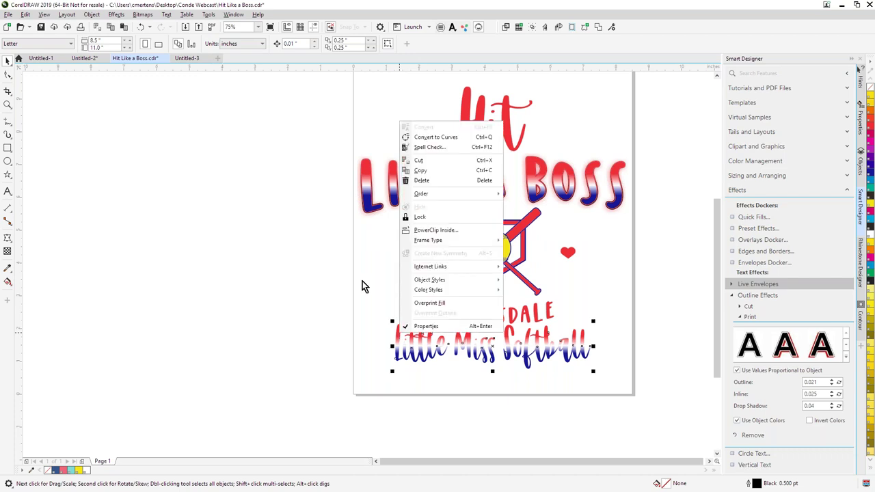
{"action": "left_click", "coordinate": [362, 281]}
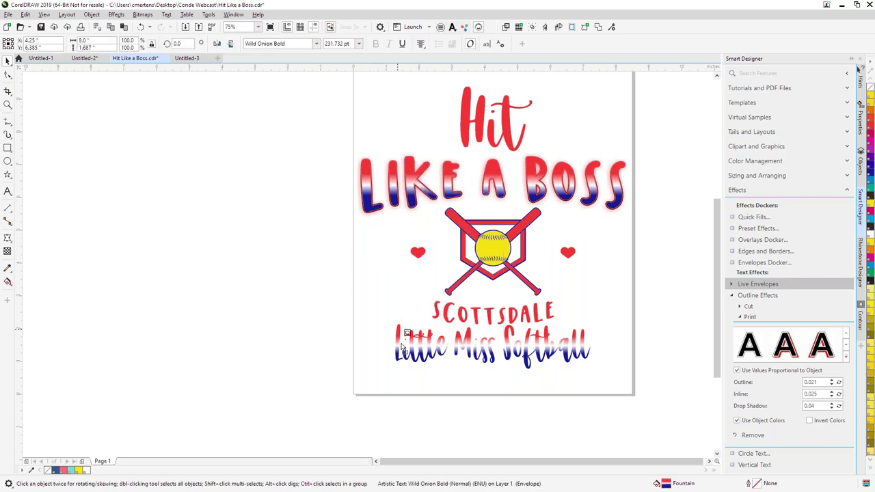
{"action": "left_click", "coordinate": [398, 184]}
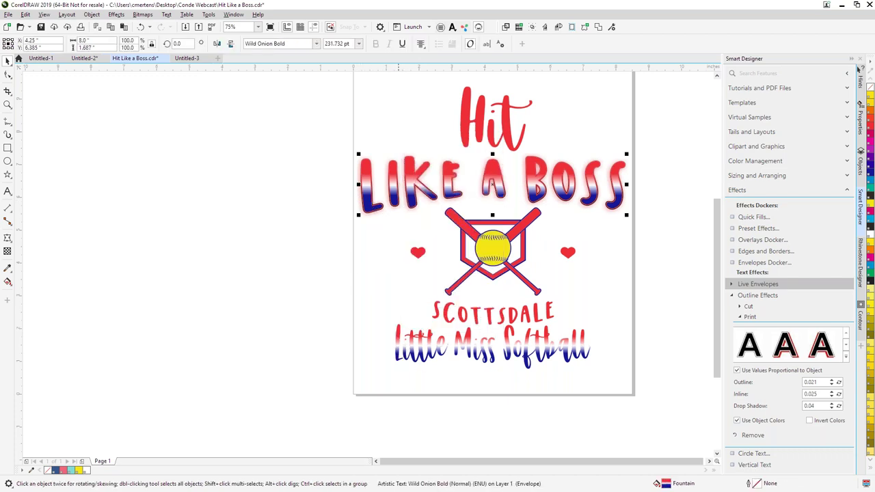
{"action": "left_click", "coordinate": [362, 295]}
{"action": "left_click", "coordinate": [395, 342]}
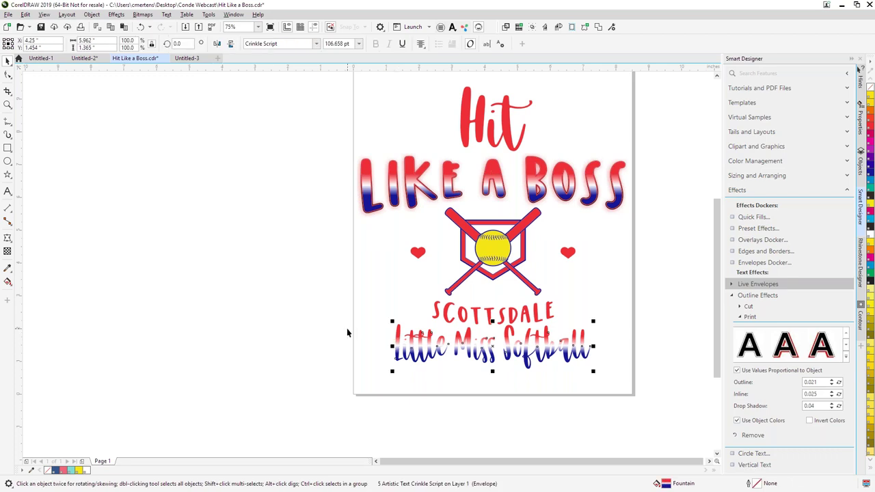
{"action": "left_click", "coordinate": [410, 183]}
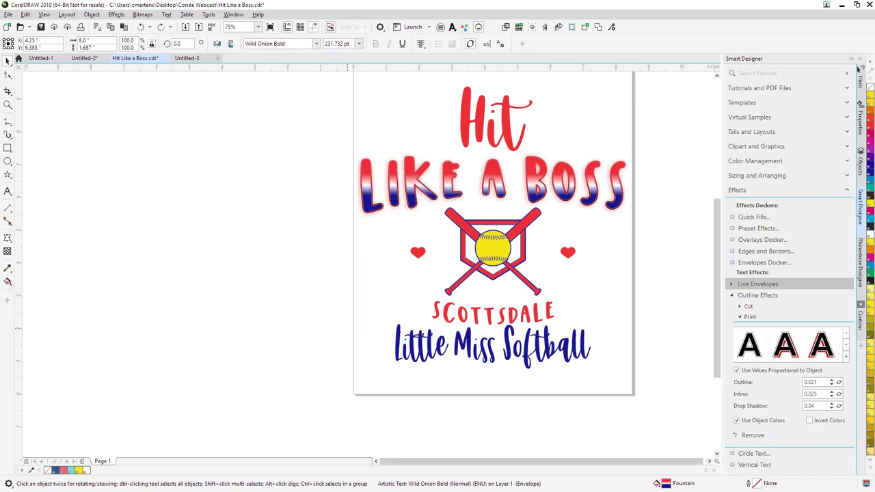
{"action": "key", "text": "Escape"}
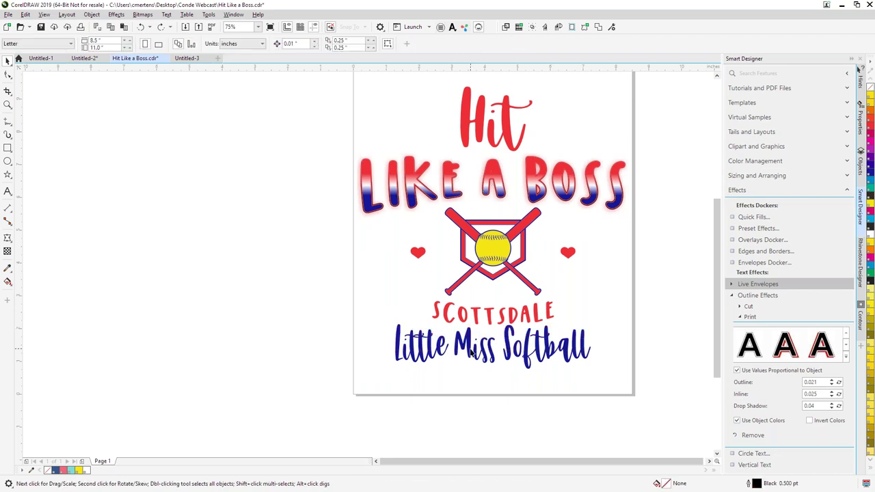
- Apply a Soft Bevel Effect to the Little Miss Softball text with a Center Right highlight, Bottom Right shadow, transparency 50 and intensity 22
{"action": "left_click", "coordinate": [472, 352]}
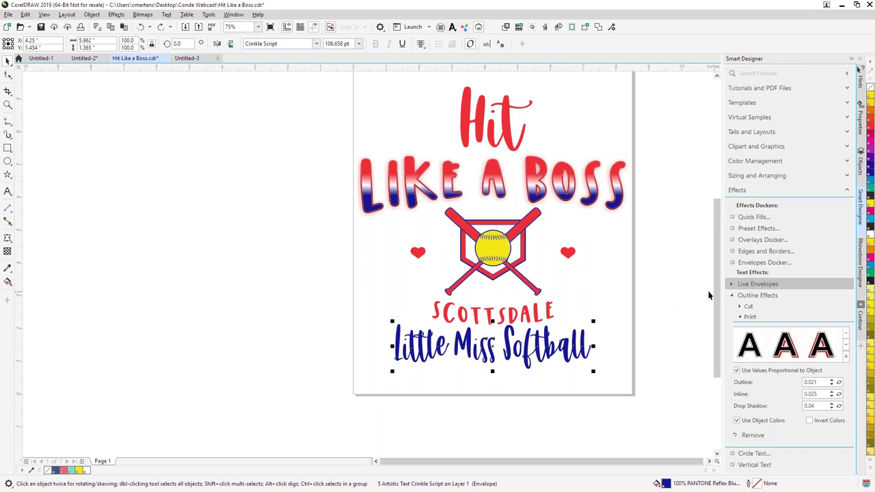
{"action": "left_click", "coordinate": [731, 284]}
{"action": "left_click", "coordinate": [730, 285]}
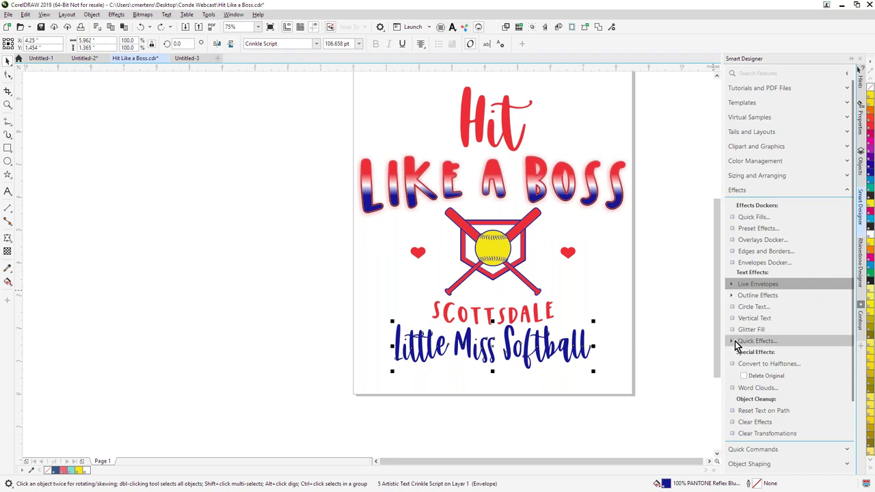
{"action": "left_click", "coordinate": [731, 341]}
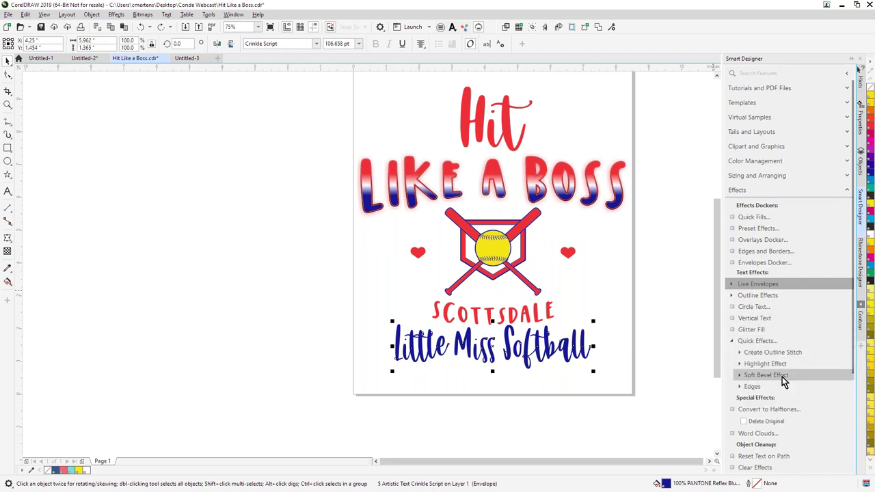
{"action": "left_click", "coordinate": [739, 375]}
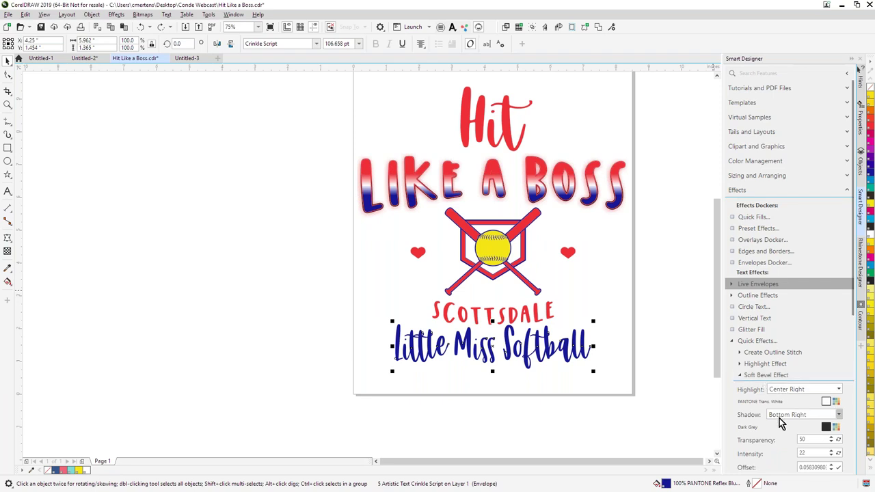
{"action": "scroll", "coordinate": [782, 412], "scroll_direction": "down", "scroll_amount": 1}
{"action": "scroll", "coordinate": [783, 412], "scroll_direction": "down", "scroll_amount": 1}
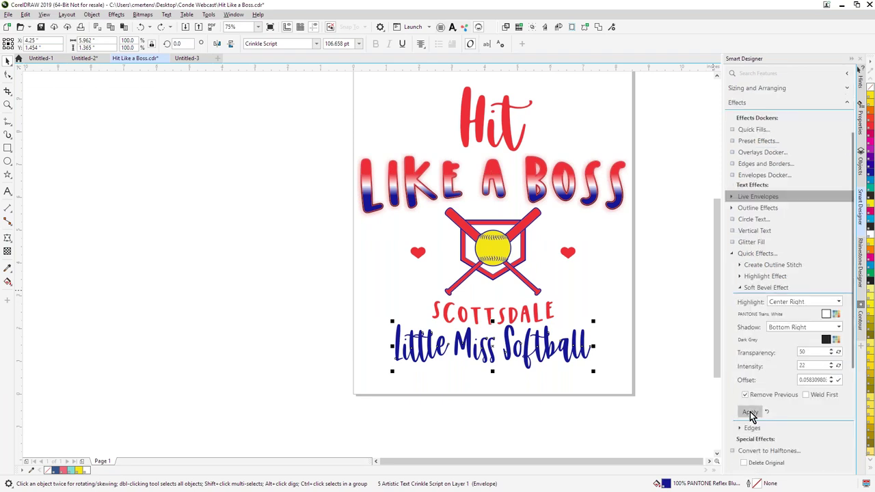
{"action": "left_click", "coordinate": [749, 412]}
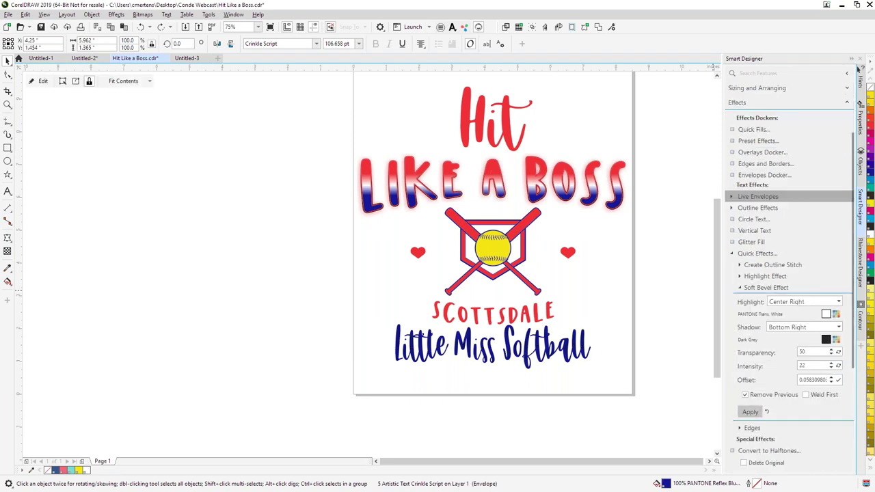
{"action": "left_click", "coordinate": [7, 105]}
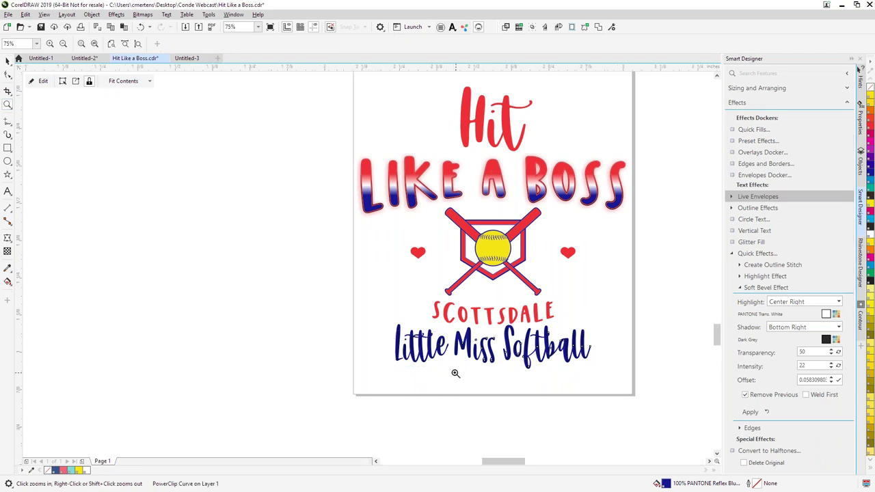
{"action": "scroll", "coordinate": [455, 373], "scroll_direction": "up", "scroll_amount": 8}
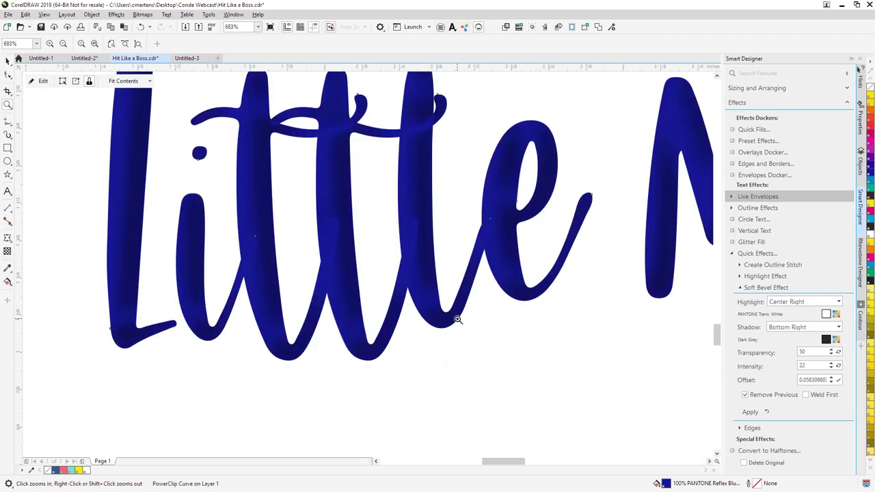
{"action": "scroll", "coordinate": [457, 319], "scroll_direction": "down", "scroll_amount": 3}
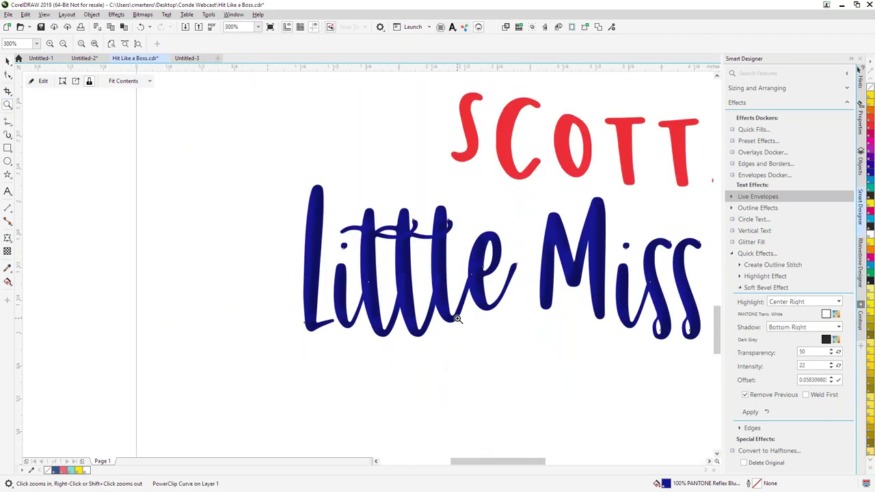
{"action": "scroll", "coordinate": [457, 319], "scroll_direction": "down", "scroll_amount": 5}
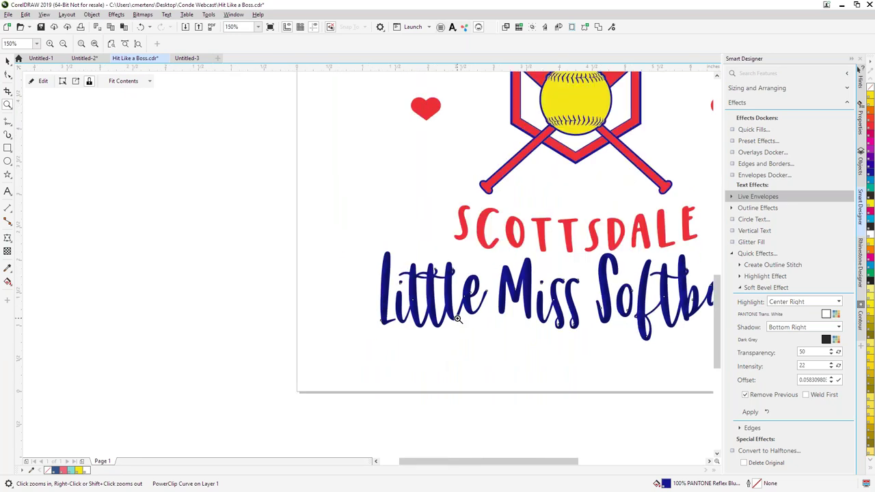
- Apply the same Soft Bevel Effect to the red Hit text above LIKE A BOSS
{"action": "left_click", "coordinate": [5, 64]}
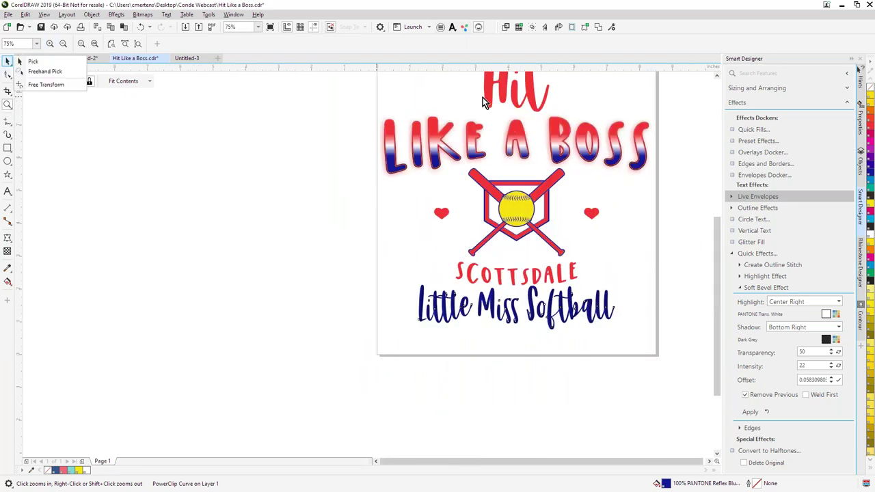
{"action": "left_click", "coordinate": [8, 61]}
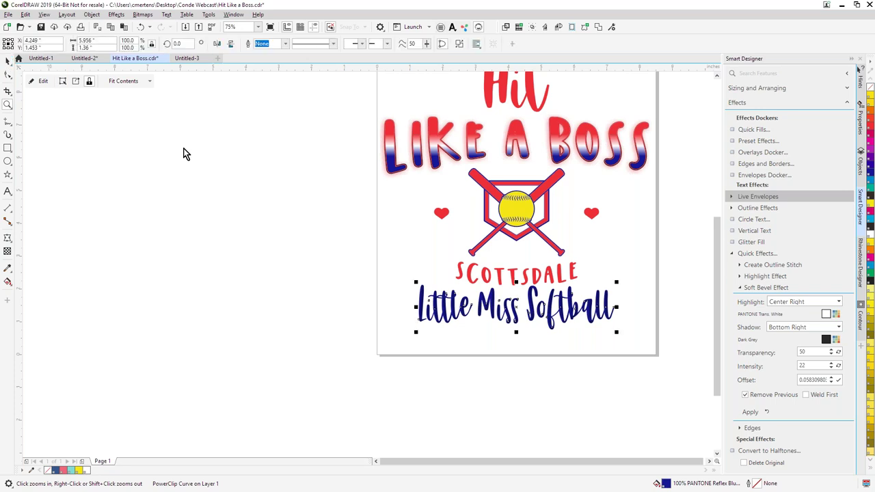
{"action": "left_click", "coordinate": [528, 87]}
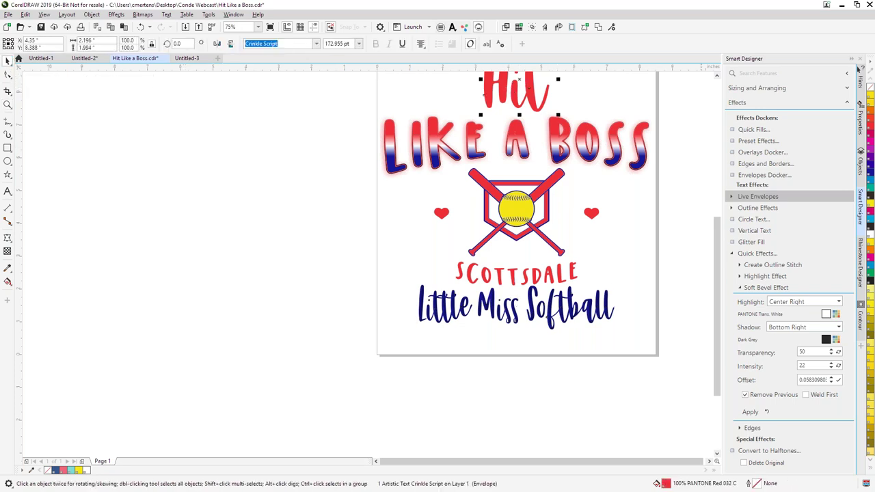
{"action": "left_click", "coordinate": [750, 411]}
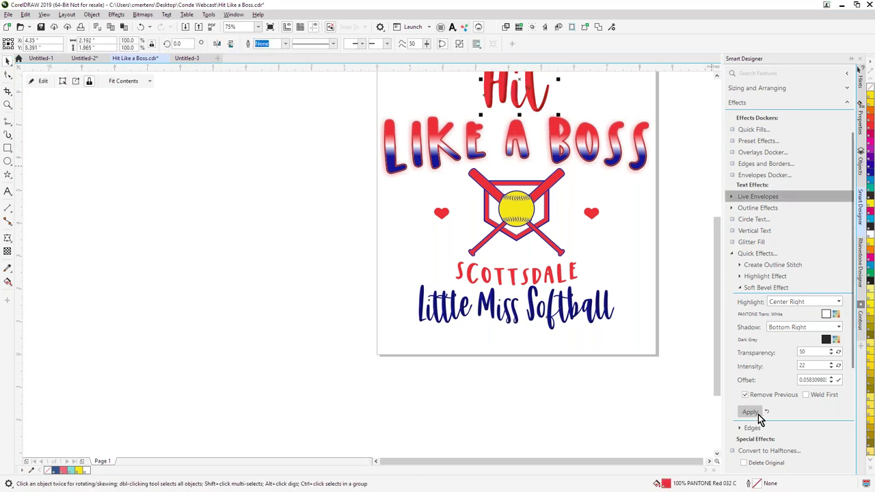
{"action": "left_click", "coordinate": [618, 225]}
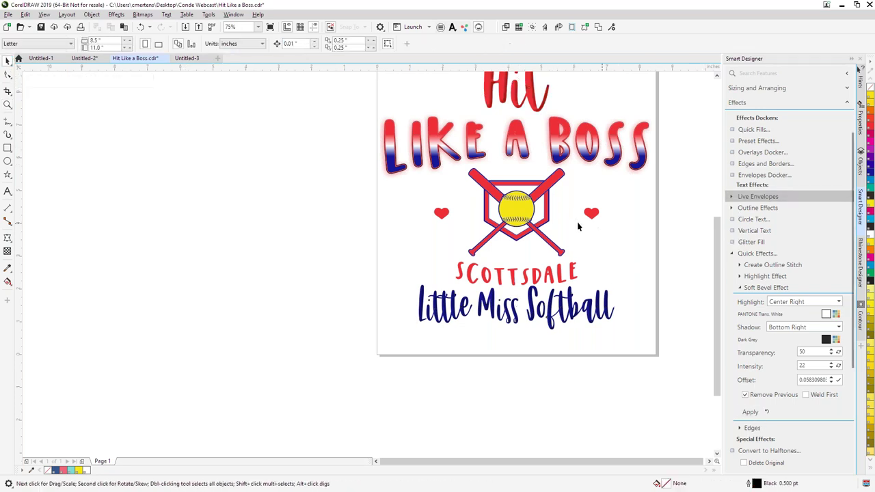
- Apply the same Soft Bevel Effect to the red SCOTTSDALE text
{"action": "left_click", "coordinate": [552, 281]}
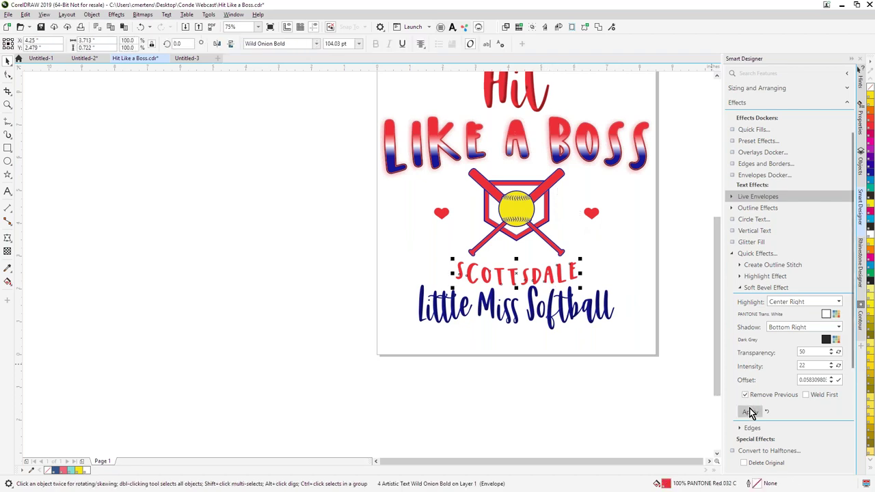
{"action": "left_click", "coordinate": [749, 413]}
{"action": "left_click", "coordinate": [621, 212]}
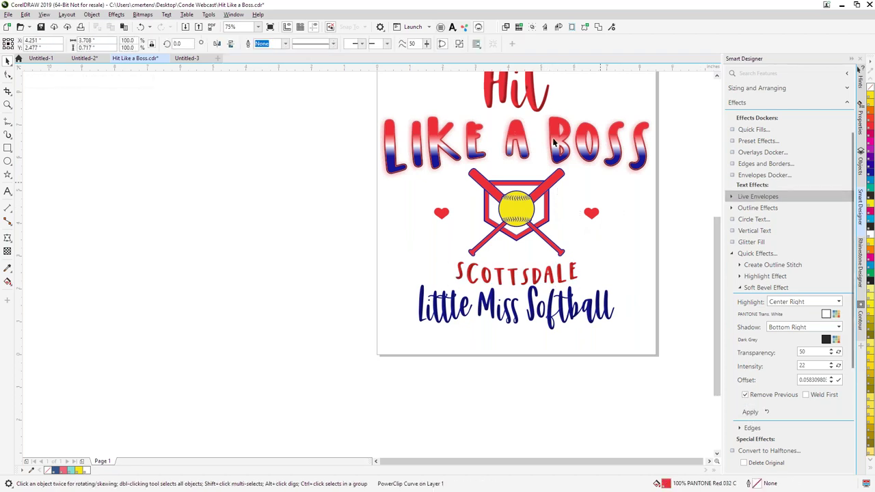
- Apply a white Highlight Effect to the Hit text with Left placement, transparency 0 and offset 0.0219
{"action": "left_click", "coordinate": [531, 99]}
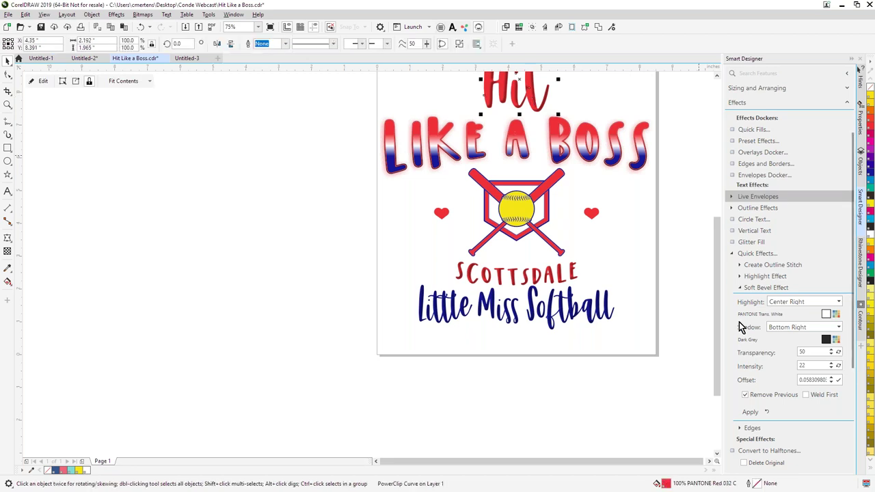
{"action": "left_click", "coordinate": [739, 277]}
{"action": "left_click", "coordinate": [749, 363]}
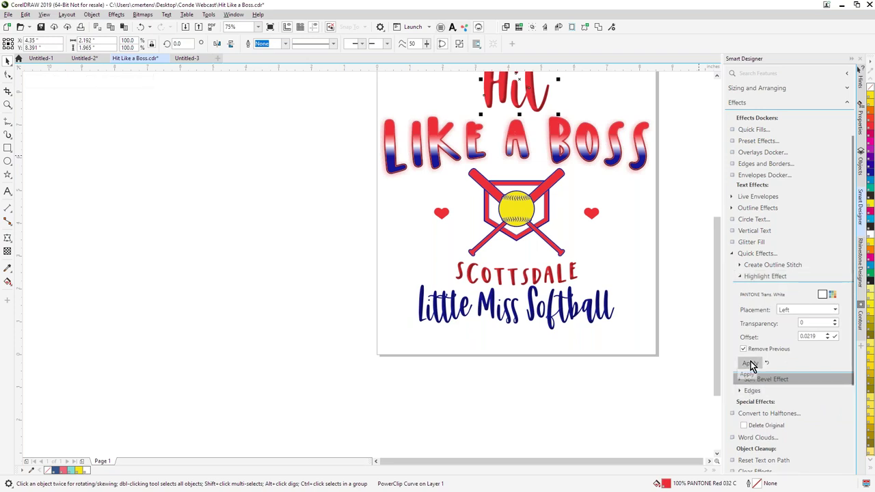
{"action": "left_click", "coordinate": [674, 248]}
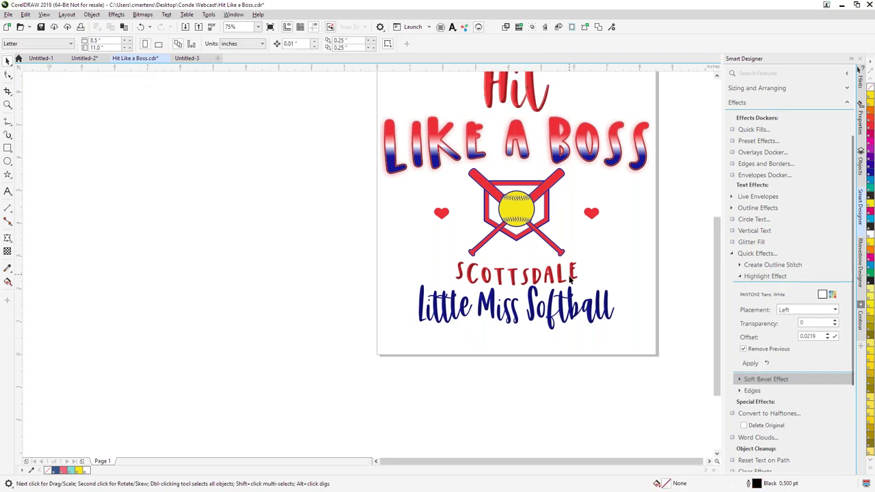
- Apply the white Highlight Effect with Left placement, transparency 0 and offset 0.0219 to the SCOTTSDALE text and inspect it up close
{"action": "left_click", "coordinate": [569, 279]}
{"action": "left_click", "coordinate": [748, 365]}
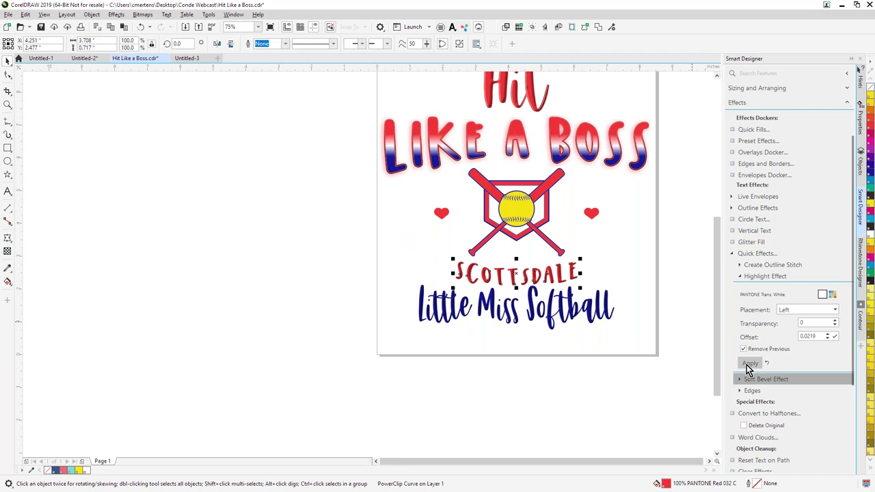
{"action": "left_click", "coordinate": [673, 257]}
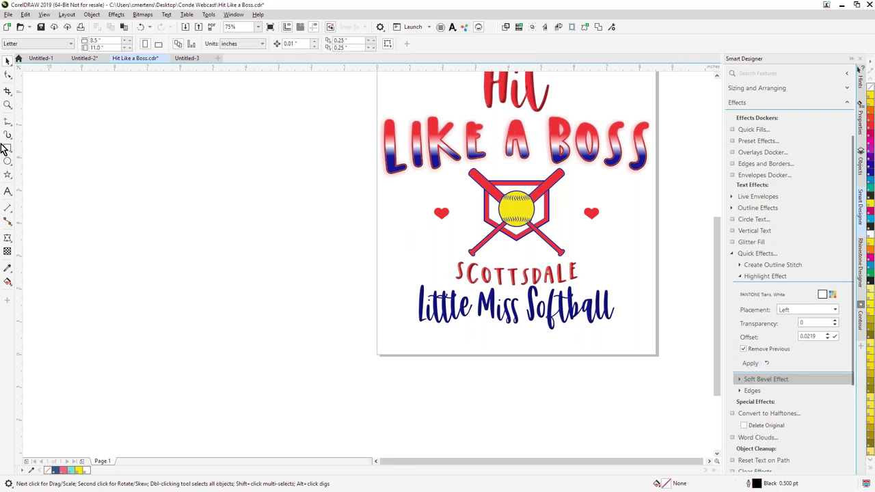
{"action": "left_click", "coordinate": [7, 106]}
{"action": "left_click_drag", "start_coordinate": [456, 277], "coordinate": [580, 314]}
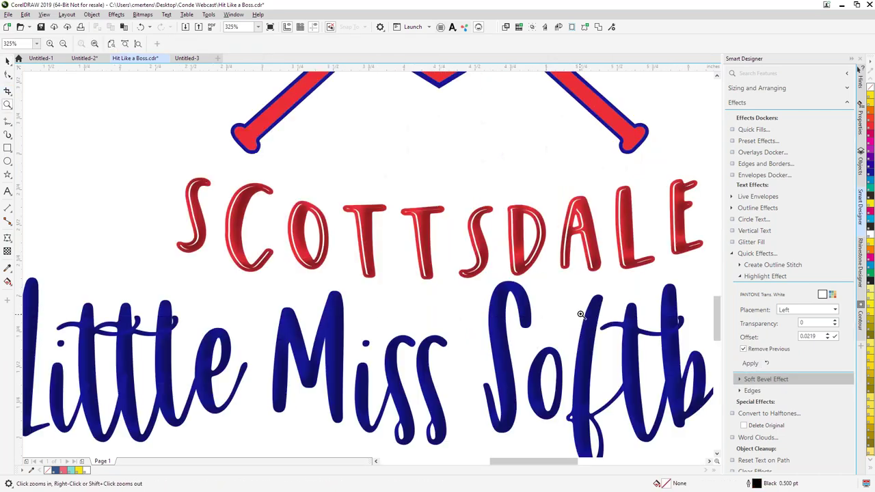
{"action": "scroll", "coordinate": [580, 313], "scroll_direction": "down", "scroll_amount": 3}
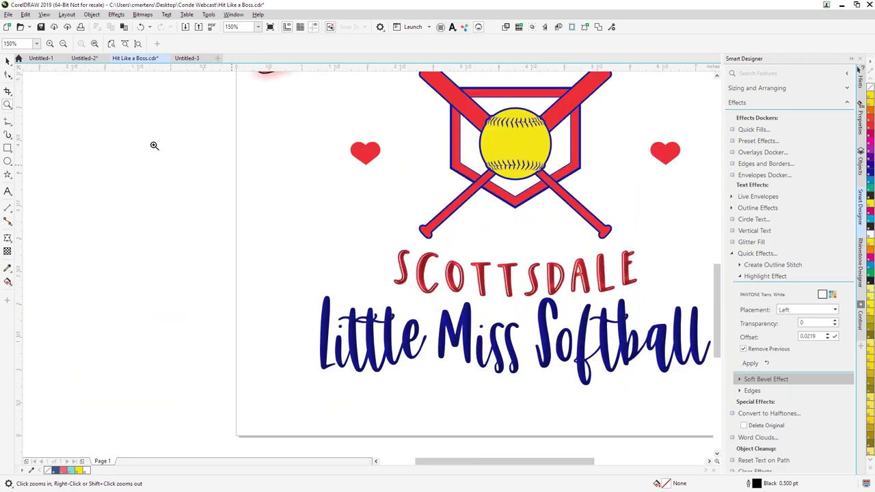
- Apply a Soft Bevel Effect to the two red hearts with Center Right highlight, Bottom Right shadow, transparency 50 and intensity 22
{"action": "left_click", "coordinate": [7, 62]}
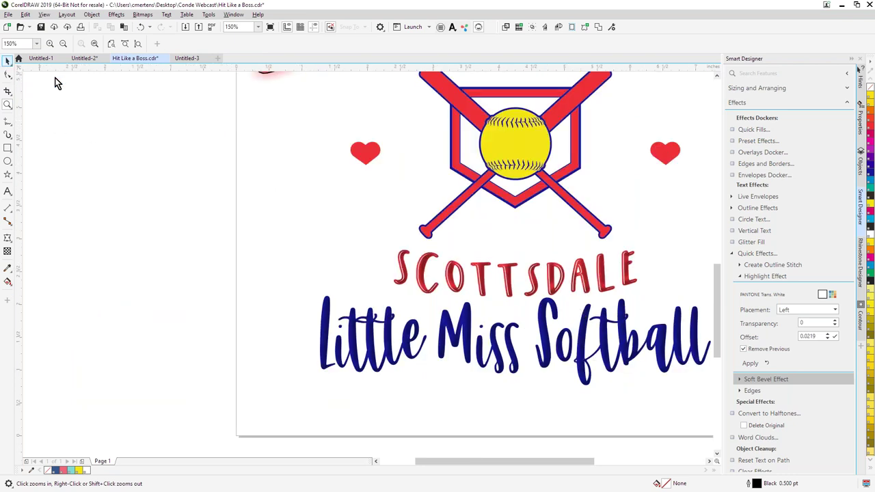
{"action": "left_click", "coordinate": [361, 159]}
{"action": "left_click", "coordinate": [739, 276]}
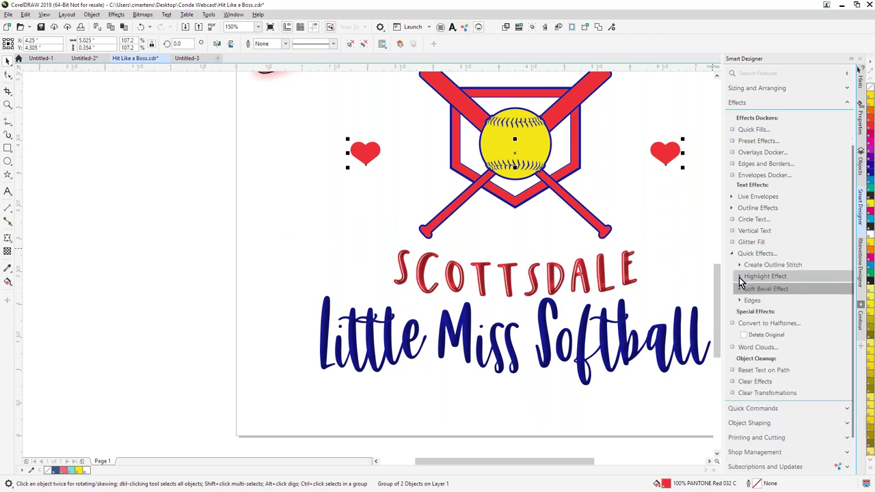
{"action": "left_click", "coordinate": [740, 287]}
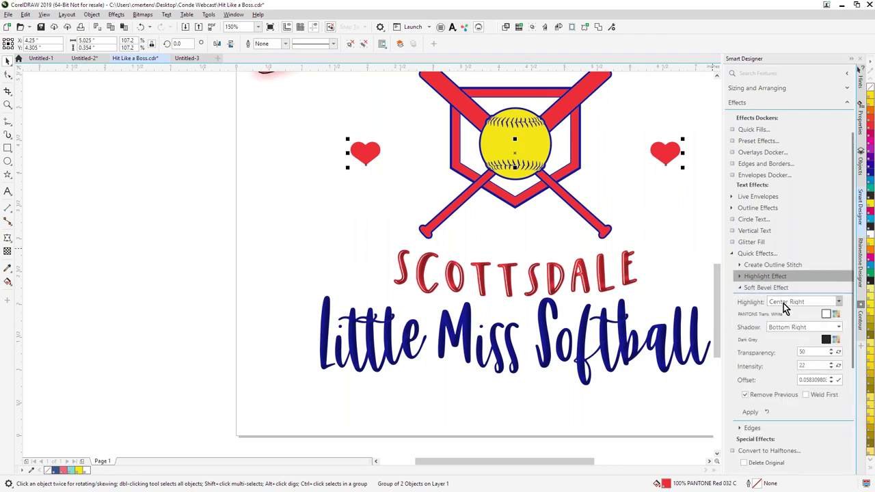
{"action": "left_click", "coordinate": [751, 412]}
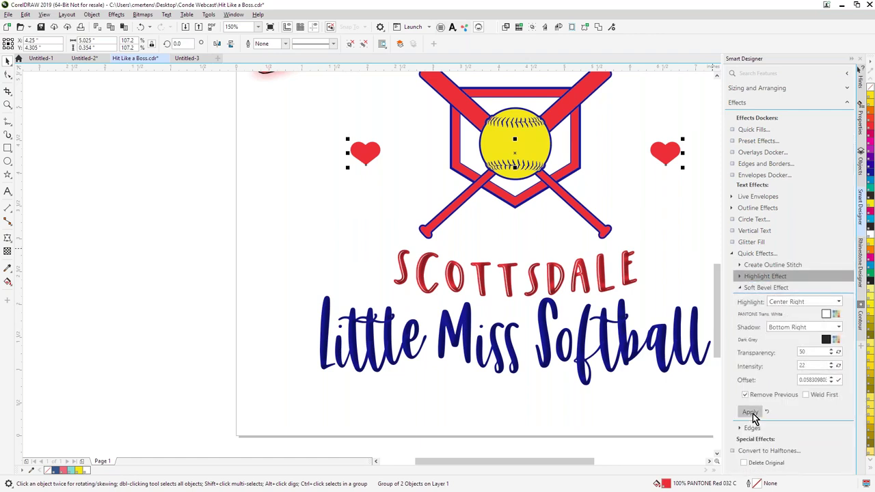
{"action": "left_click", "coordinate": [660, 198]}
{"action": "left_click", "coordinate": [658, 157]}
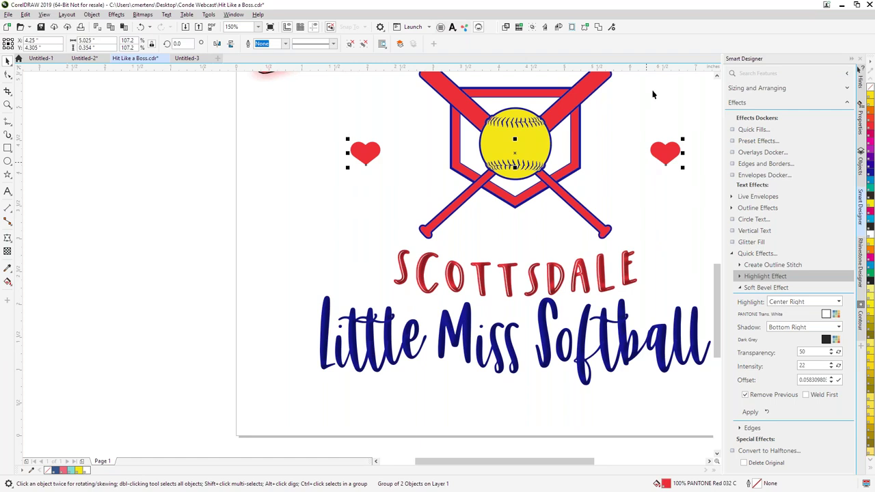
- Save the drawing under the new name Hit Like a Boss Digital.cdr in the Conde Webcast folder
{"action": "left_click", "coordinate": [8, 14]}
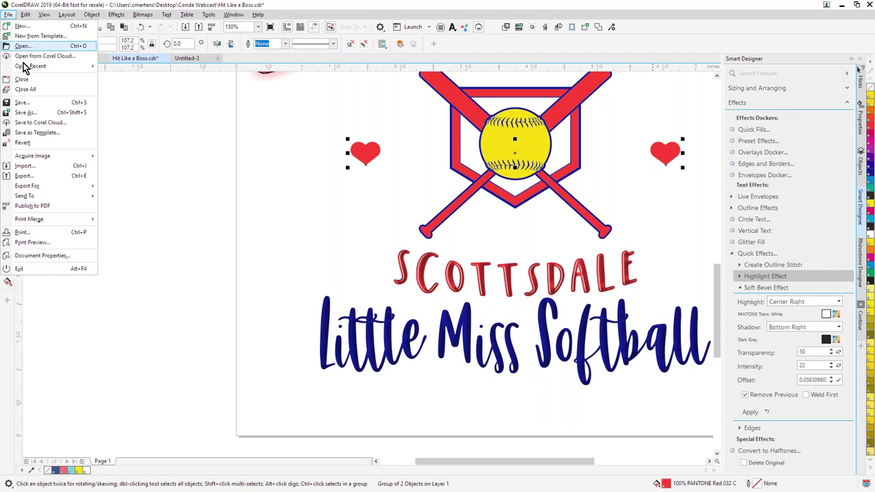
{"action": "left_click", "coordinate": [51, 115]}
{"action": "left_click", "coordinate": [228, 72]}
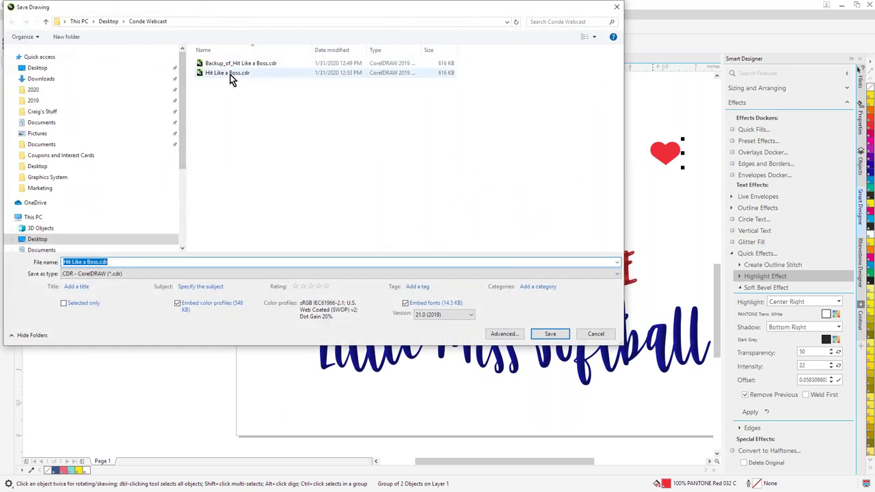
{"action": "left_click", "coordinate": [97, 262]}
{"action": "key", "text": "End"}
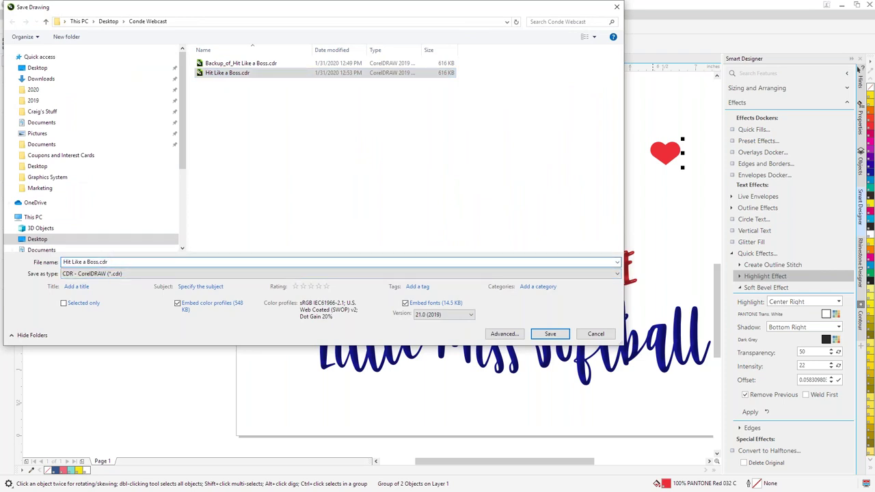
{"action": "type", "text": "Digital"}
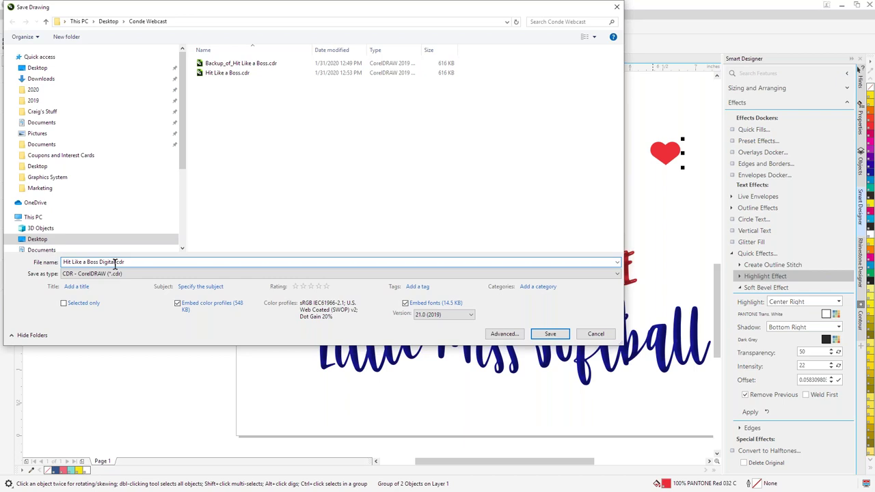
{"action": "left_click", "coordinate": [555, 338]}
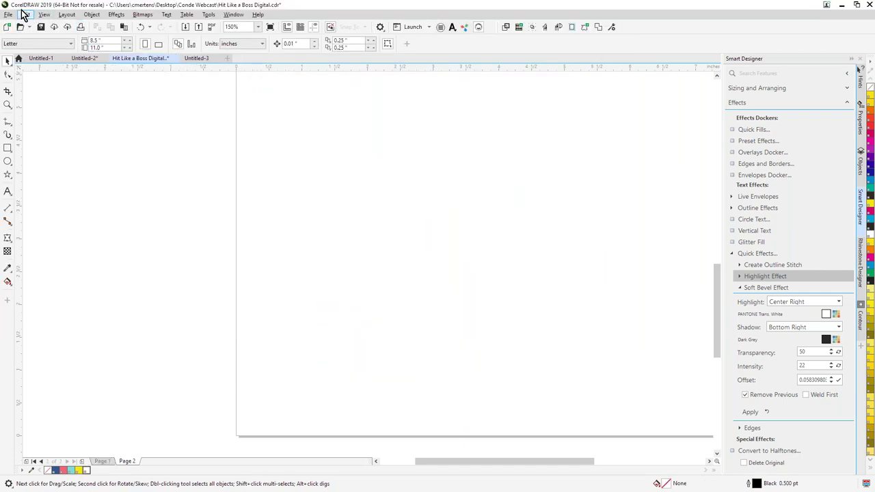
- Open the recent file Hit Like a Boss.cdr and copy all its artwork onto page 2 of Hit Like a Boss Digital
{"action": "left_click", "coordinate": [8, 16]}
{"action": "mouse_move", "coordinate": [27, 66]}
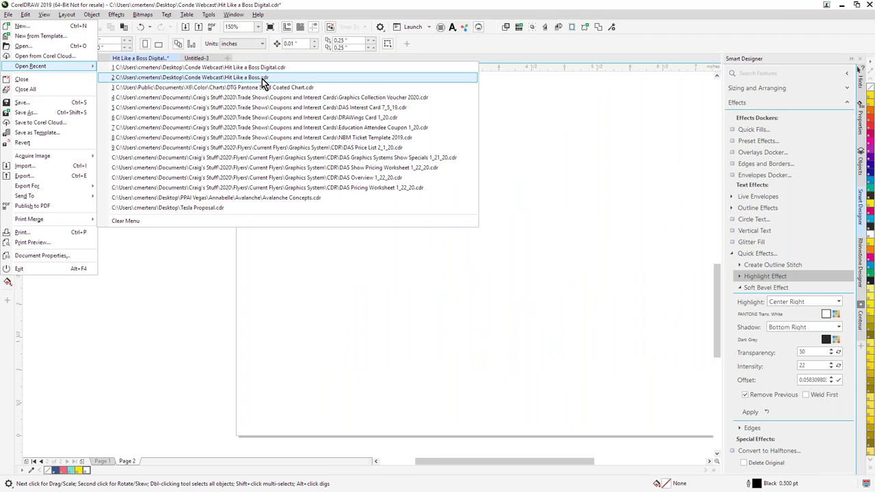
{"action": "left_click", "coordinate": [262, 78]}
{"action": "key", "text": "ctrl+a"}
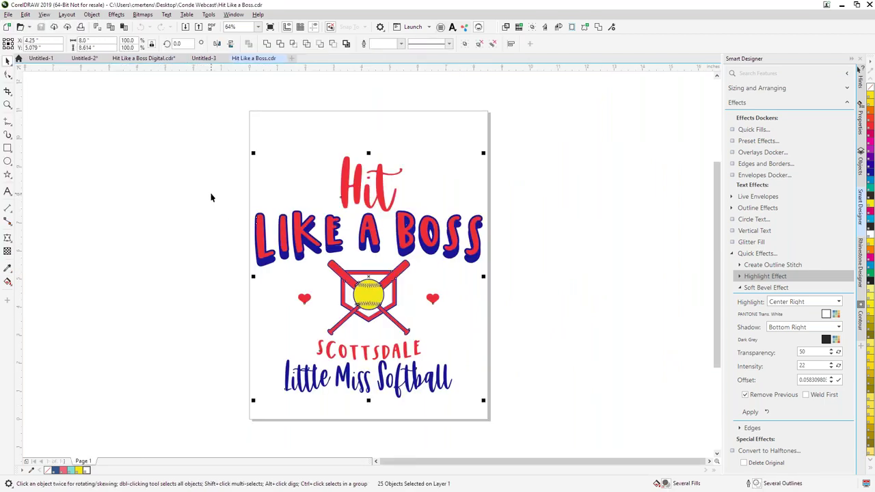
{"action": "left_click", "coordinate": [169, 60]}
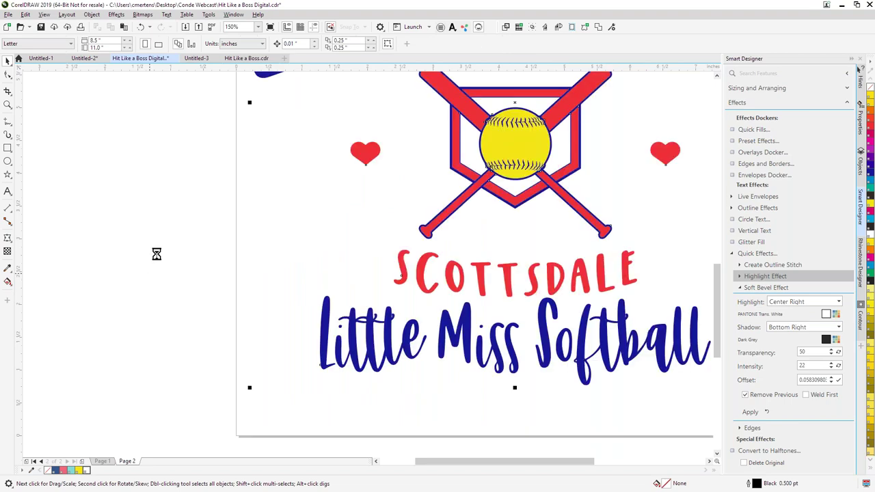
- Reorder the two pages so the flat original artwork comes before the styled digital version
{"action": "left_click", "coordinate": [102, 460]}
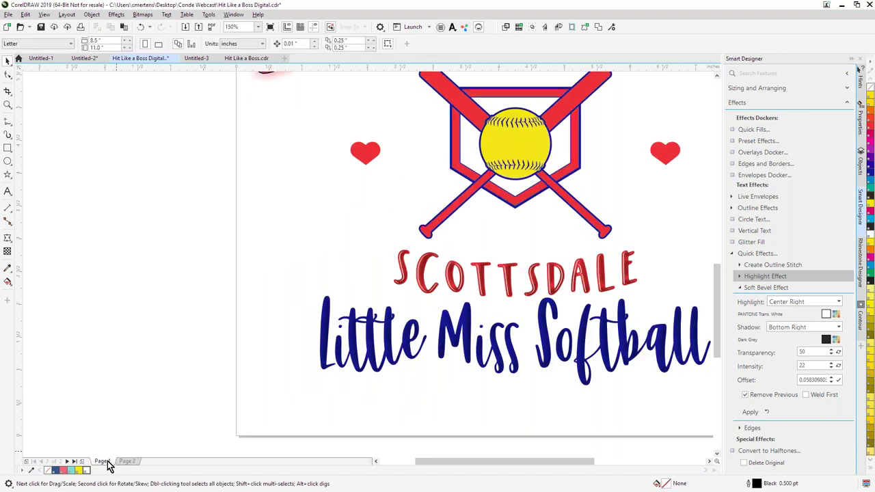
{"action": "left_click", "coordinate": [127, 461]}
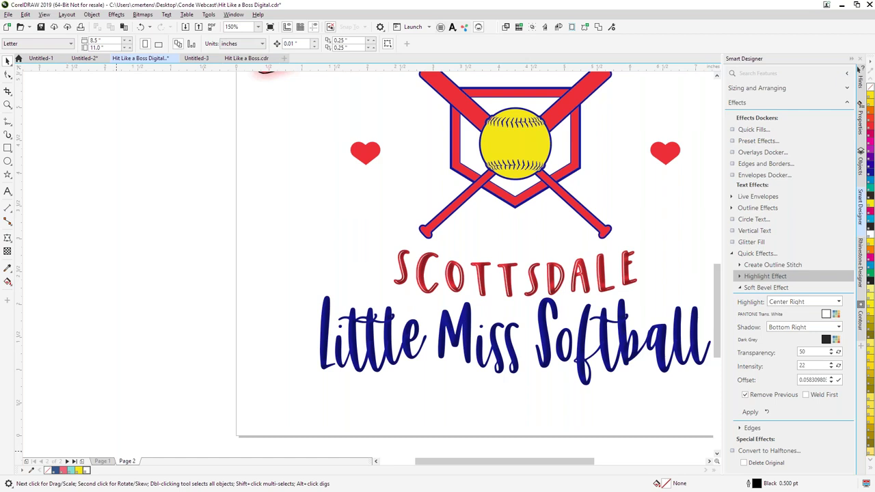
{"action": "left_click", "coordinate": [102, 461]}
- Rename the first page "Orignal" and the second page "Digital"
{"action": "right_click", "coordinate": [103, 463]}
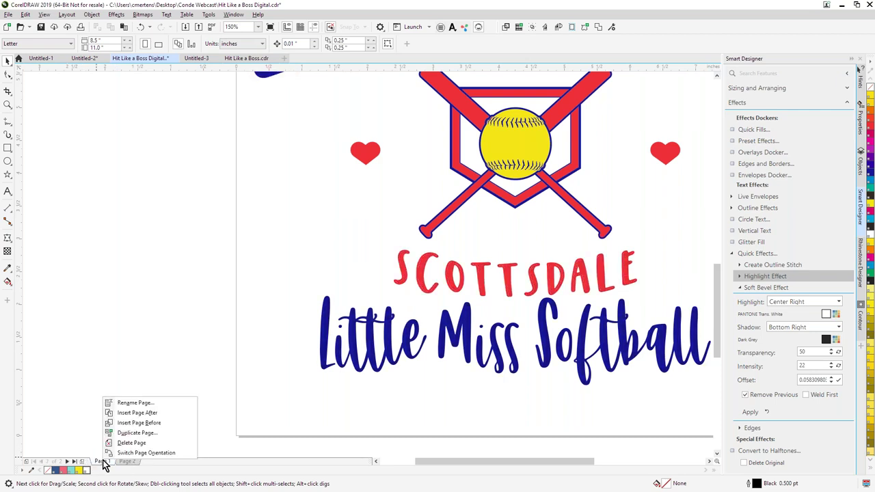
{"action": "left_click", "coordinate": [134, 404]}
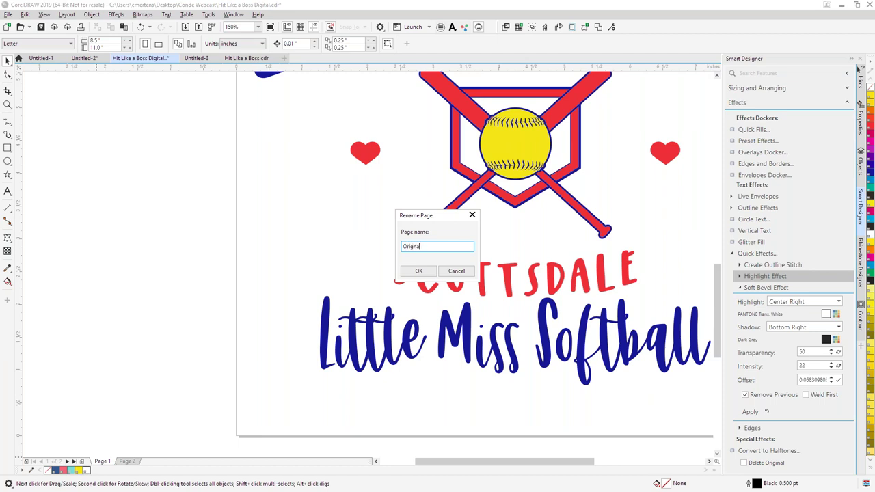
{"action": "left_click", "coordinate": [413, 272]}
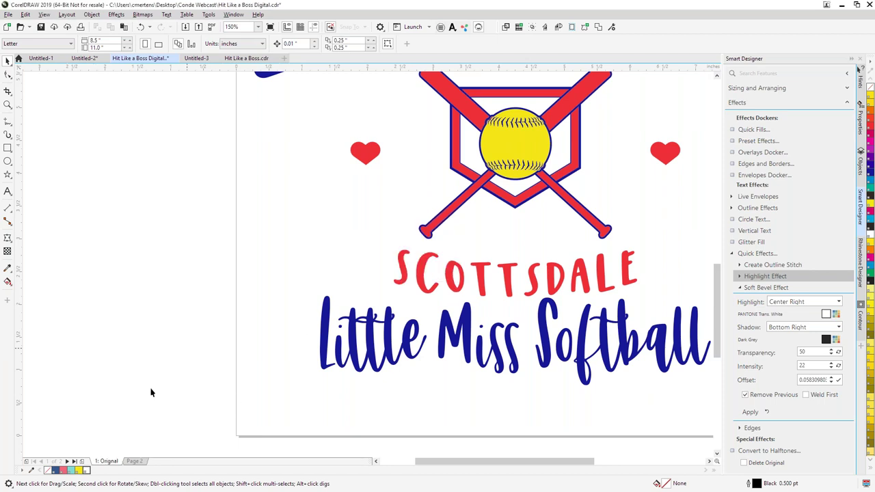
{"action": "right_click", "coordinate": [134, 461]}
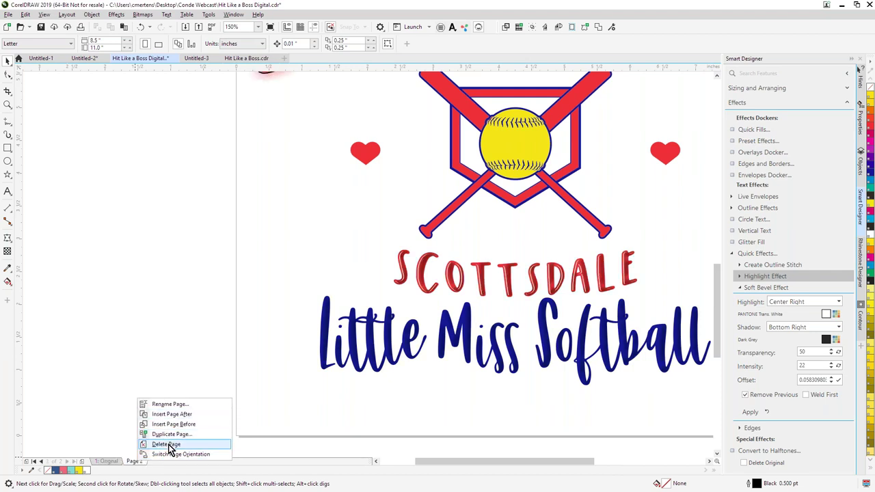
{"action": "left_click", "coordinate": [181, 405]}
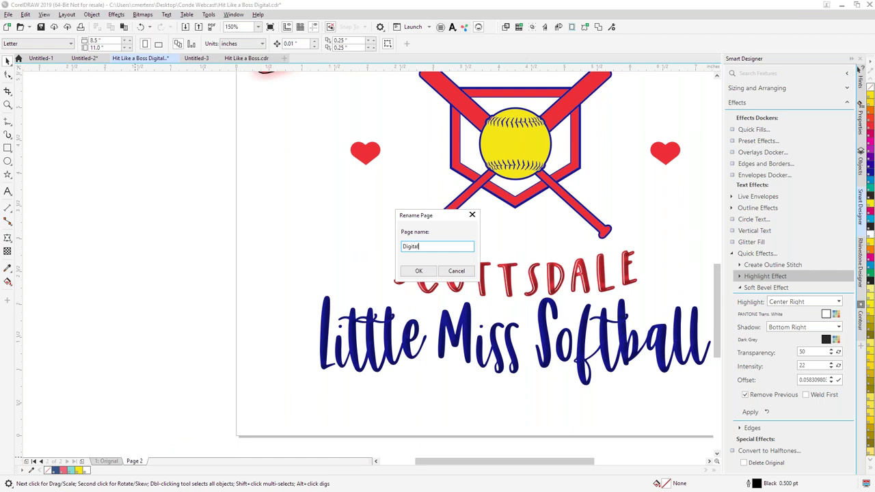
{"action": "left_click", "coordinate": [414, 271]}
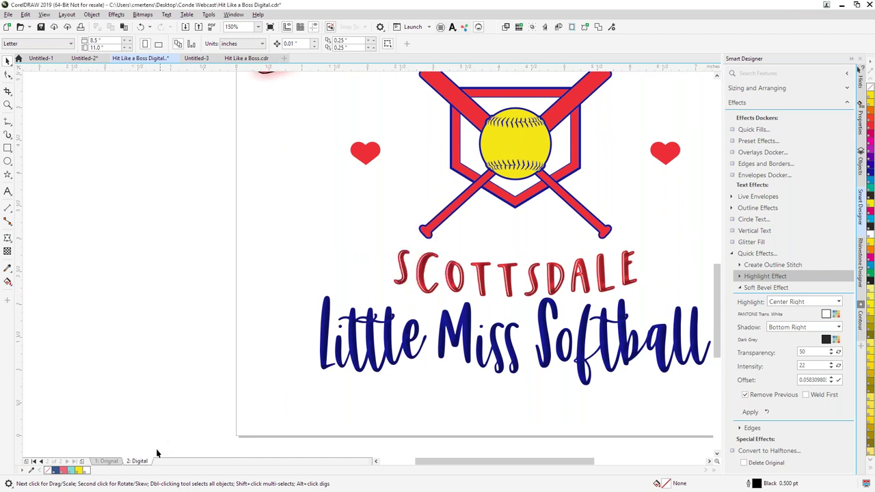
- Add a third page after the Digital page and name it "Rhinestone"
{"action": "left_click", "coordinate": [83, 462]}
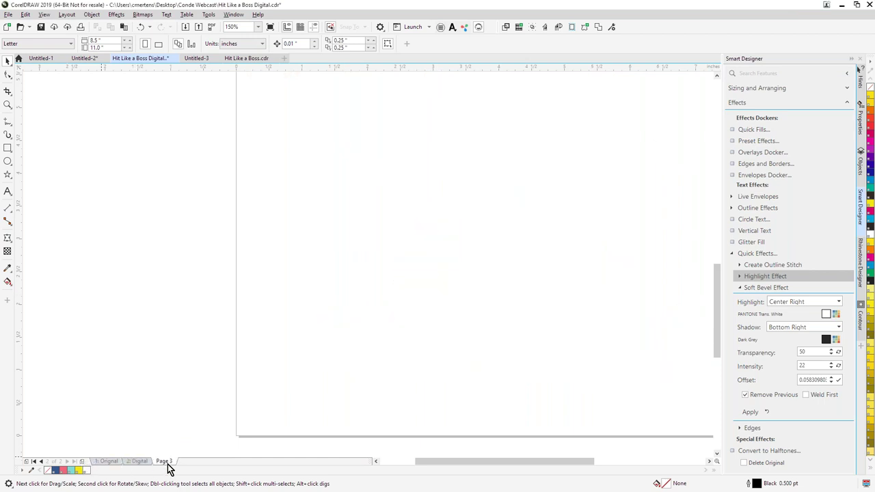
{"action": "right_click", "coordinate": [168, 464]}
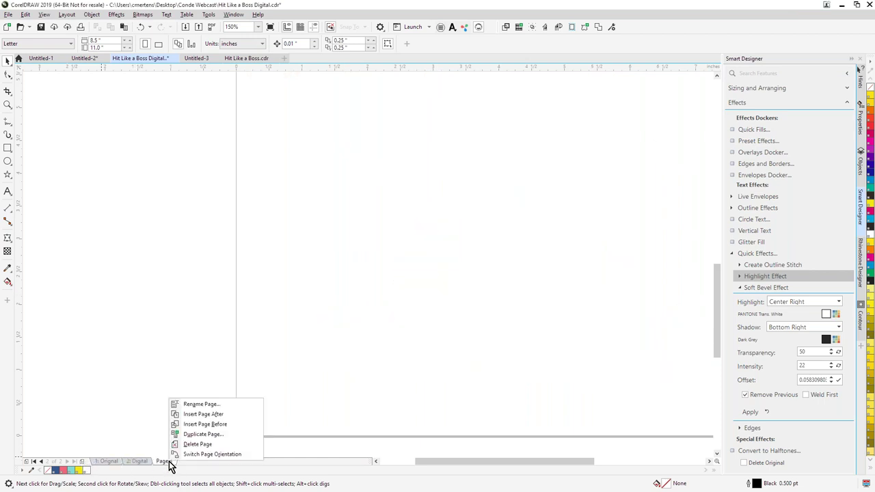
{"action": "left_click", "coordinate": [205, 405]}
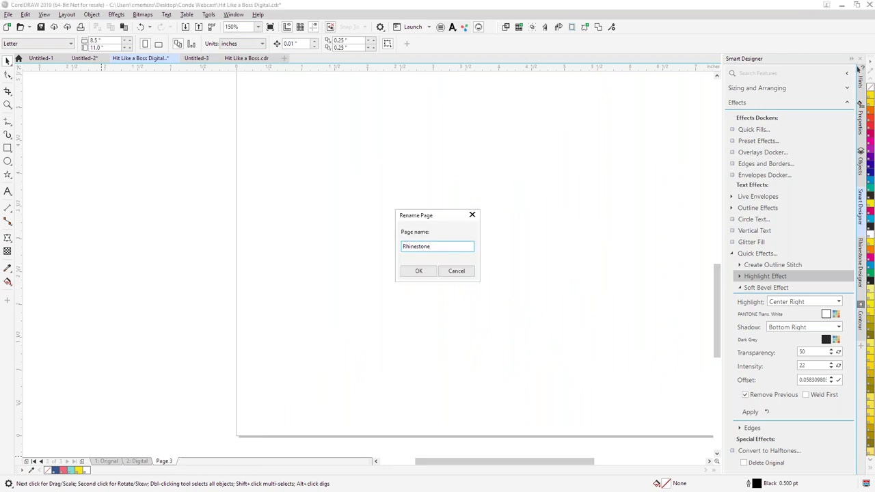
{"action": "type", "text": "Rhinestone"}
{"action": "left_click", "coordinate": [424, 272]}
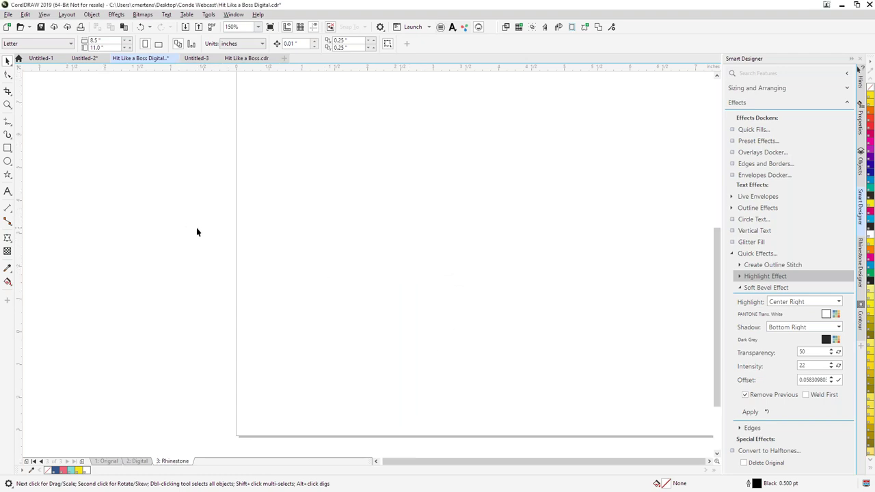
- Set the document's page size to 12 x 12 inches from the Digital page
{"action": "scroll", "coordinate": [197, 228], "scroll_direction": "down", "scroll_amount": 4}
{"action": "left_click", "coordinate": [135, 462]}
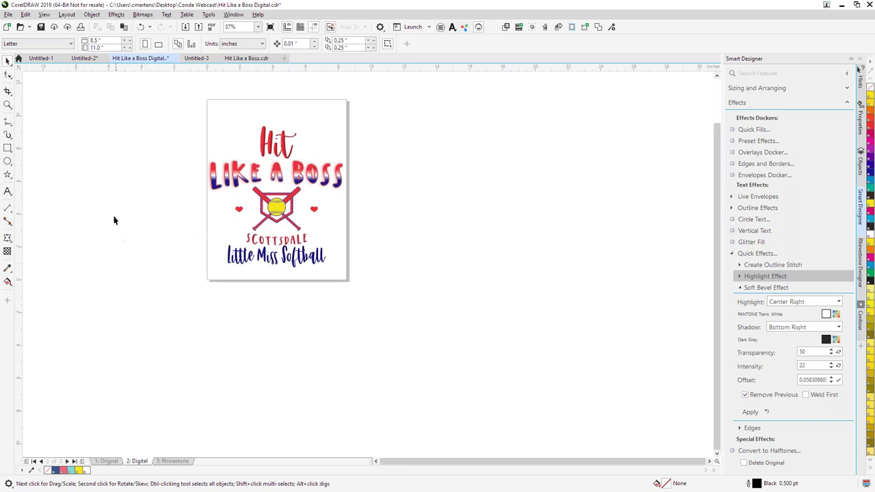
{"action": "double_click", "coordinate": [96, 40]}
{"action": "type", "text": "12"}
{"action": "key", "text": "Return"}
- Copy the entire design from the Digital page and paste it onto the Rhinestone page
{"action": "left_click_drag", "start_coordinate": [171, 101], "coordinate": [359, 305]}
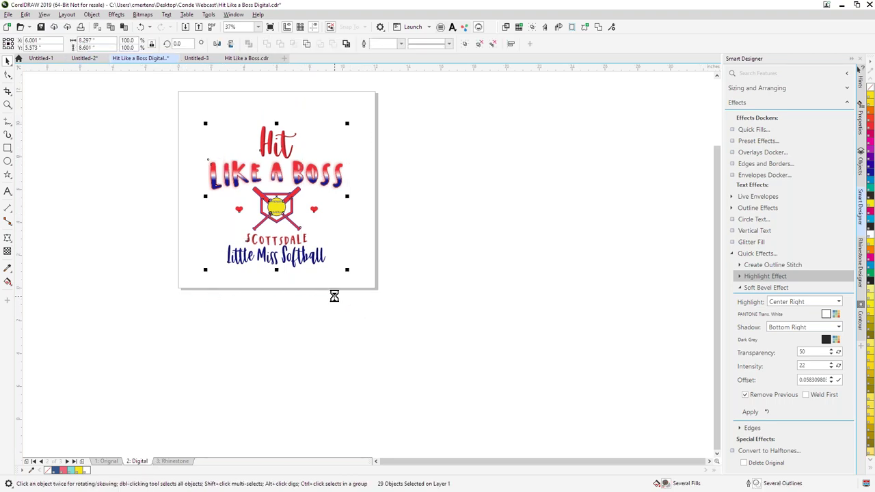
{"action": "left_click", "coordinate": [173, 461]}
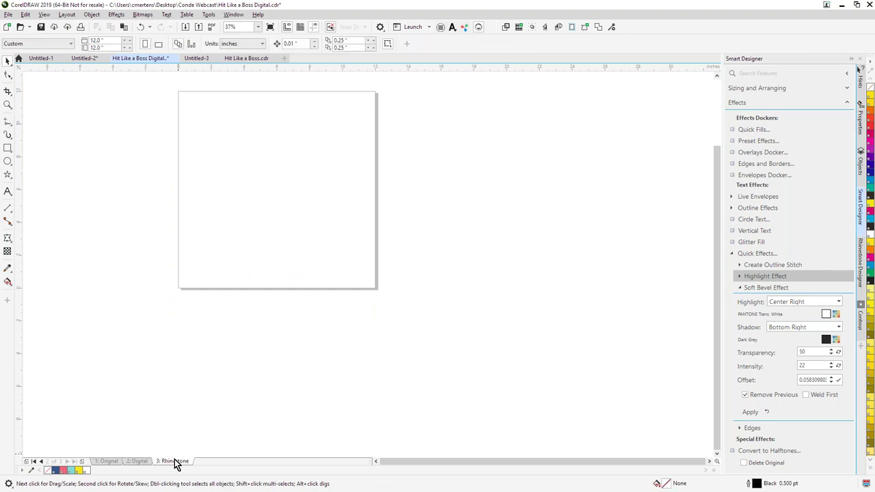
{"action": "key", "text": "ctrl+v"}
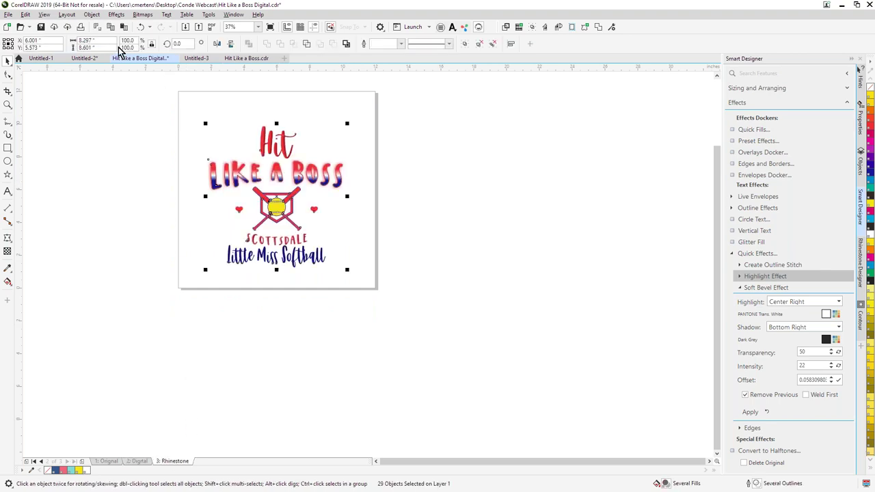
- Scale the design on the Rhinestone page proportionally to 10.5 inches wide and deselect it
{"action": "left_click", "coordinate": [99, 40]}
{"action": "type", "text": "10.5"}
{"action": "key", "text": "Return"}
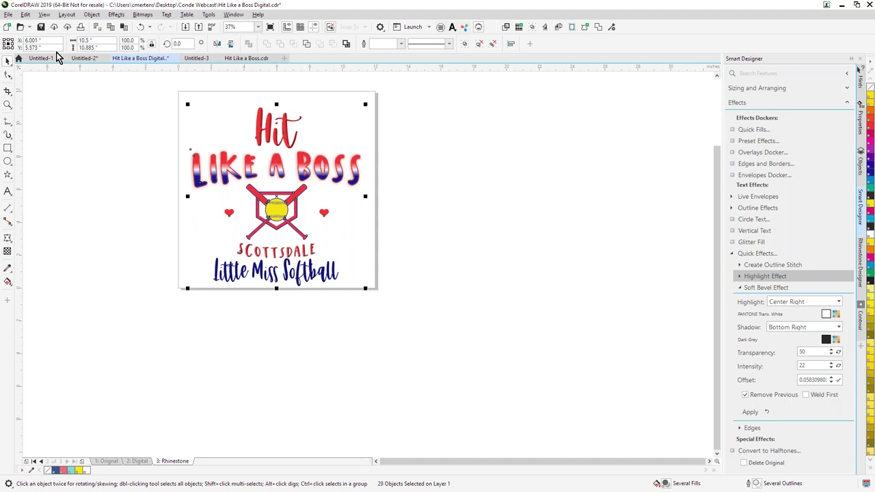
{"action": "key", "text": "shift+F4"}
{"action": "key", "text": "Escape"}
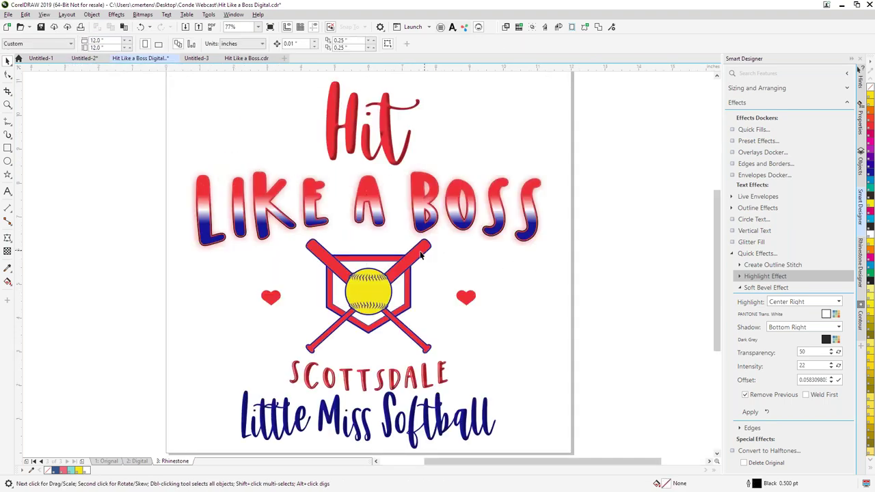
{"action": "left_click", "coordinate": [422, 257]}
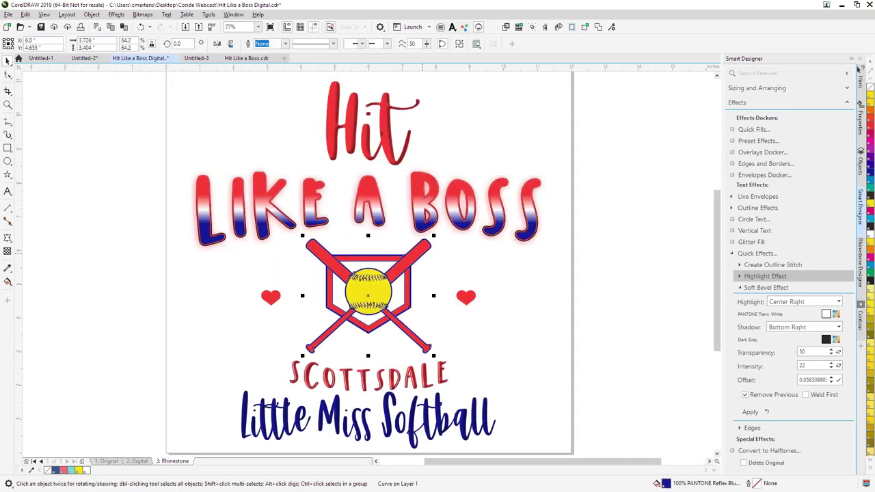
{"action": "left_click", "coordinate": [238, 106]}
{"action": "left_click_drag", "start_coordinate": [432, 249], "coordinate": [471, 249]}
{"action": "left_click", "coordinate": [549, 283]}
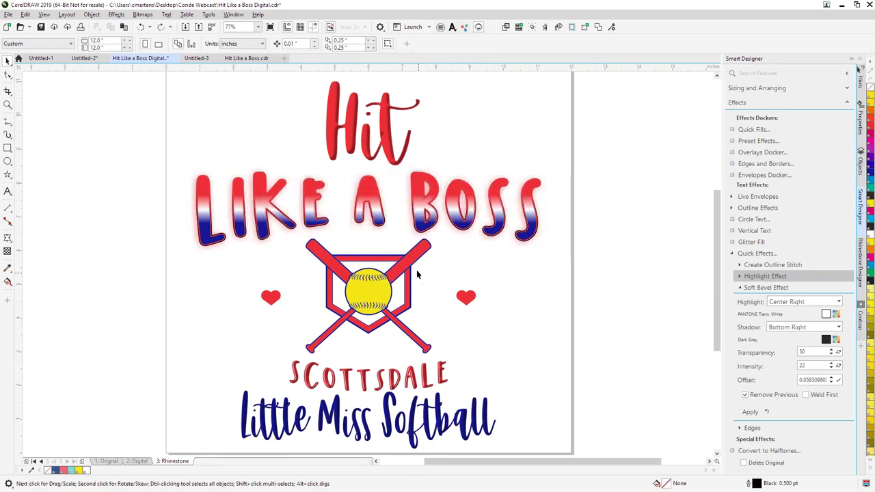
- Select the navy outline of the crossed-bats graphic and set its outline stone color to Silver Hematite in Rhinestone Designer
{"action": "left_click", "coordinate": [437, 273]}
{"action": "left_click_drag", "start_coordinate": [437, 273], "coordinate": [446, 280]}
{"action": "key", "text": "Escape"}
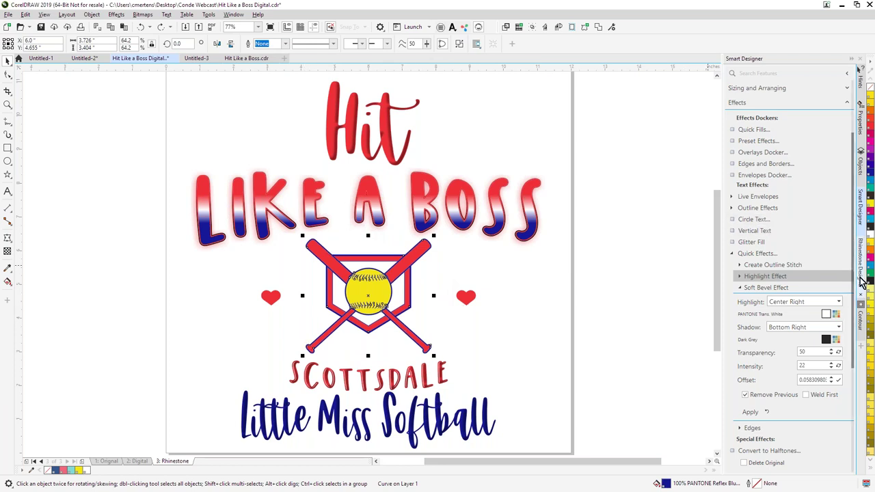
{"action": "left_click", "coordinate": [861, 281]}
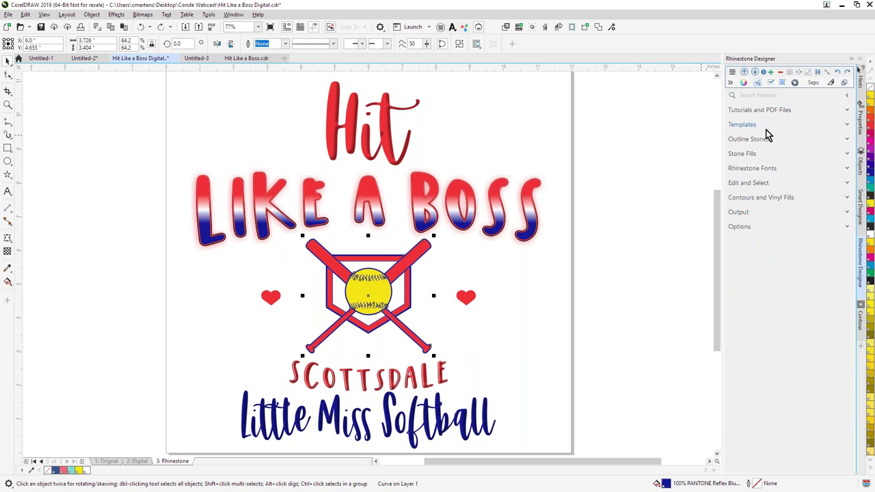
{"action": "left_click", "coordinate": [847, 138]}
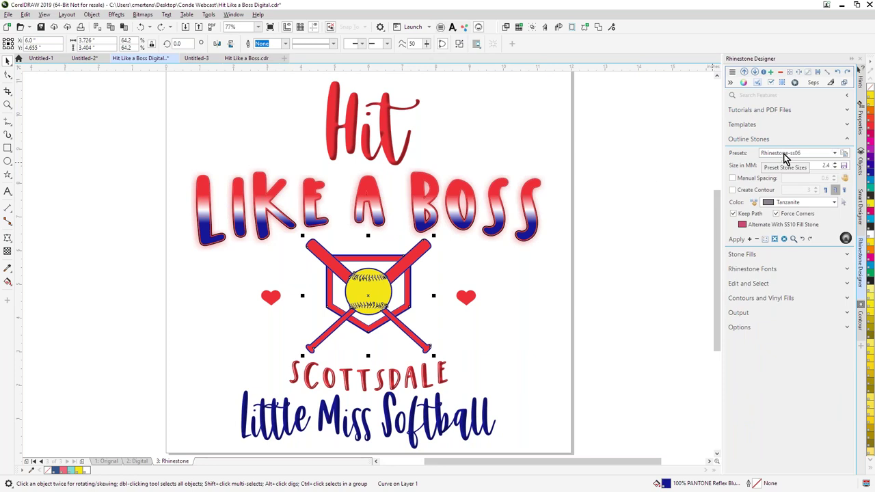
{"action": "left_click", "coordinate": [833, 202]}
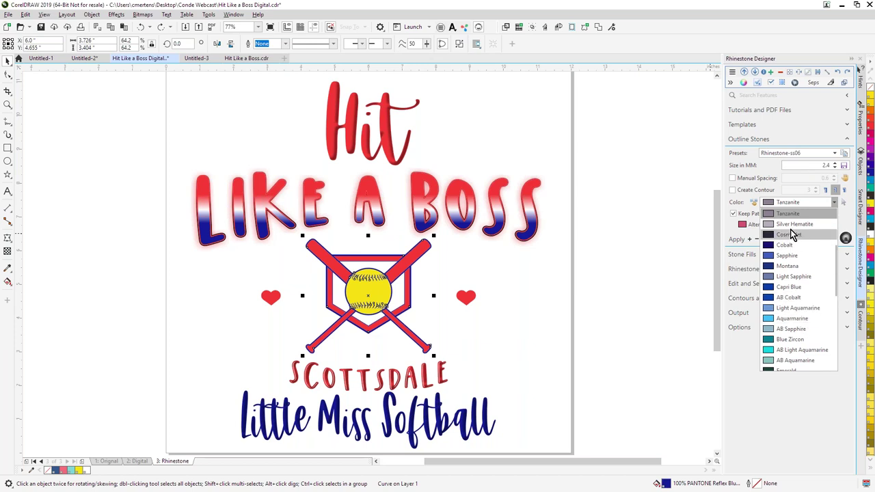
{"action": "left_click", "coordinate": [792, 224]}
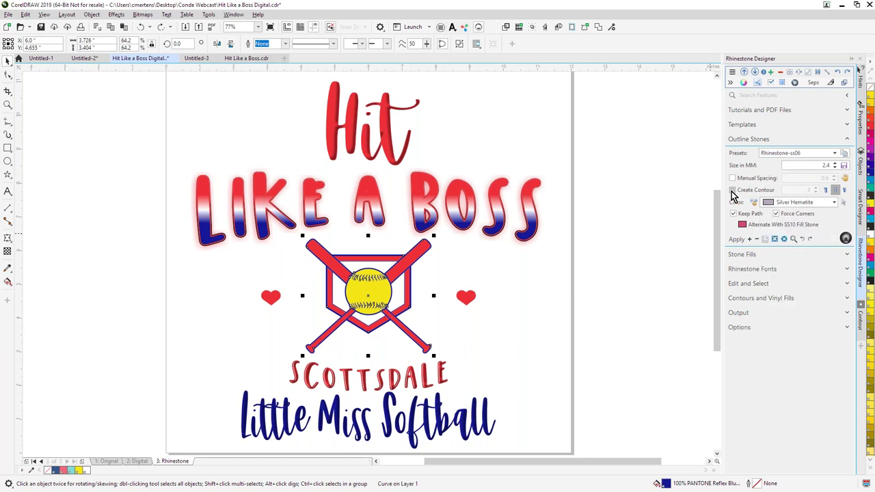
- Try outlining the crossed-bats graphic with Rhinestone-ss06 stones on a contour of 3 with Force Corners enabled, and undo it
{"action": "left_click", "coordinate": [732, 190]}
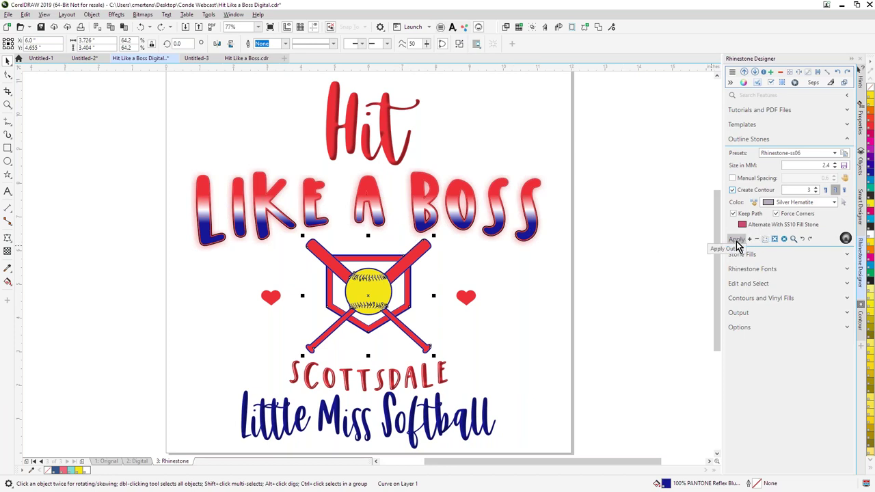
{"action": "left_click", "coordinate": [736, 240]}
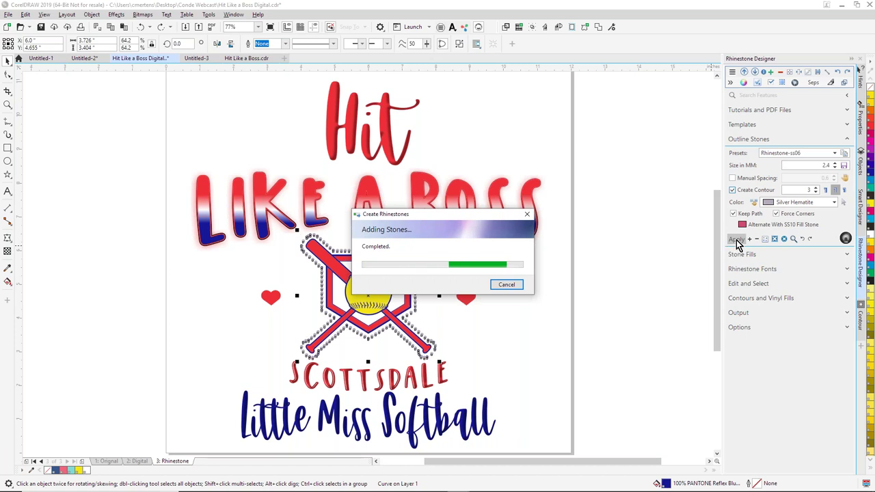
{"action": "left_click", "coordinate": [803, 239]}
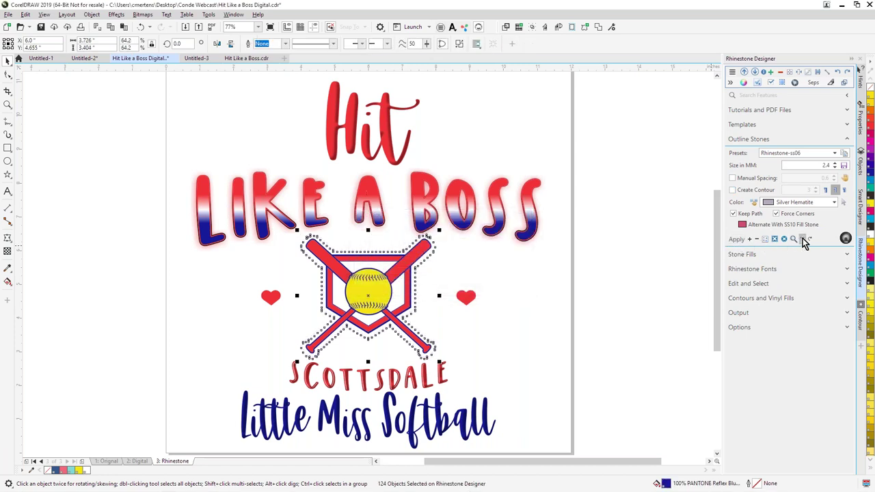
{"action": "left_click", "coordinate": [591, 261]}
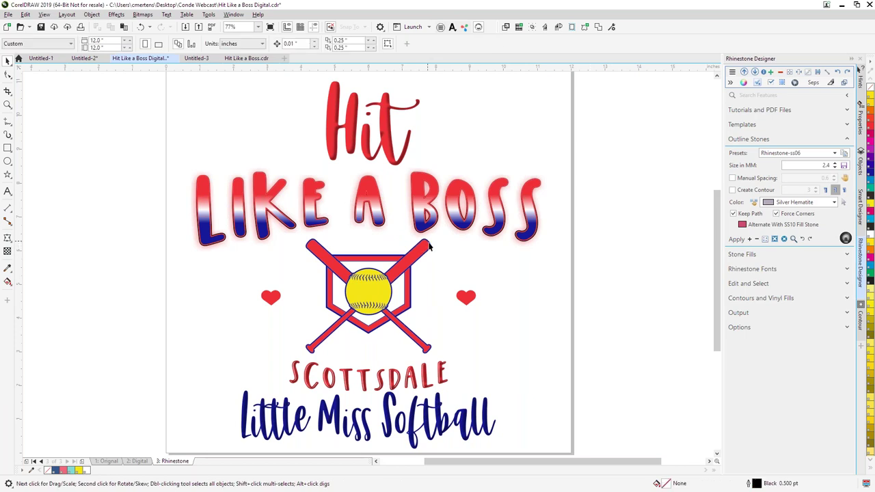
- Outline the crossed-bats graphic with Silver Hematite Rhinestone-ss06 stones, using a contour of 3 and Force Corners disabled
{"action": "left_click_drag", "start_coordinate": [431, 249], "coordinate": [491, 246]}
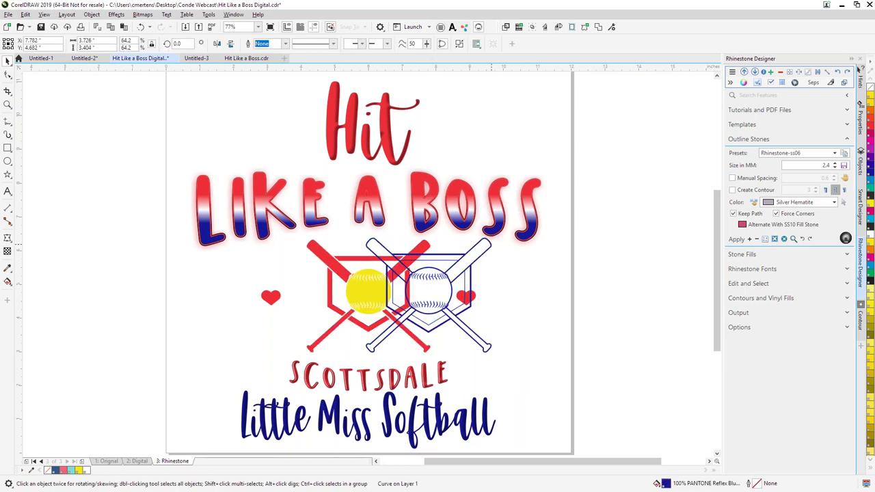
{"action": "key", "text": "ctrl+z"}
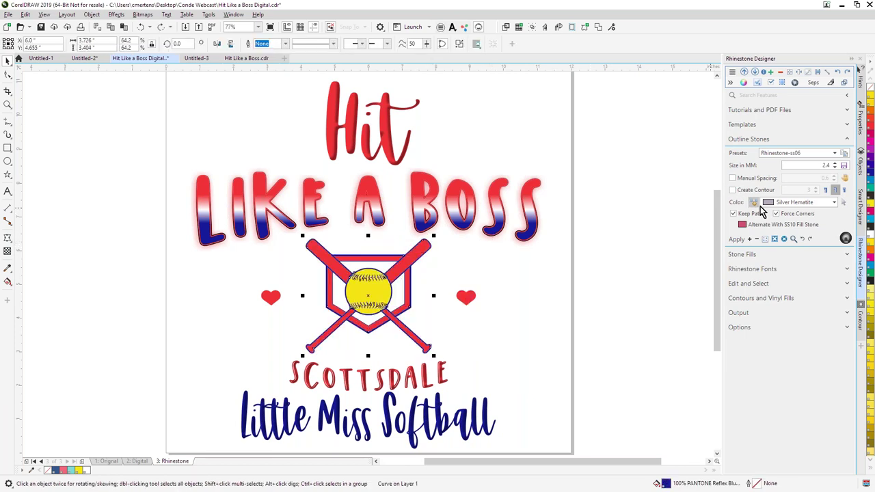
{"action": "left_click", "coordinate": [732, 191]}
{"action": "left_click", "coordinate": [776, 214]}
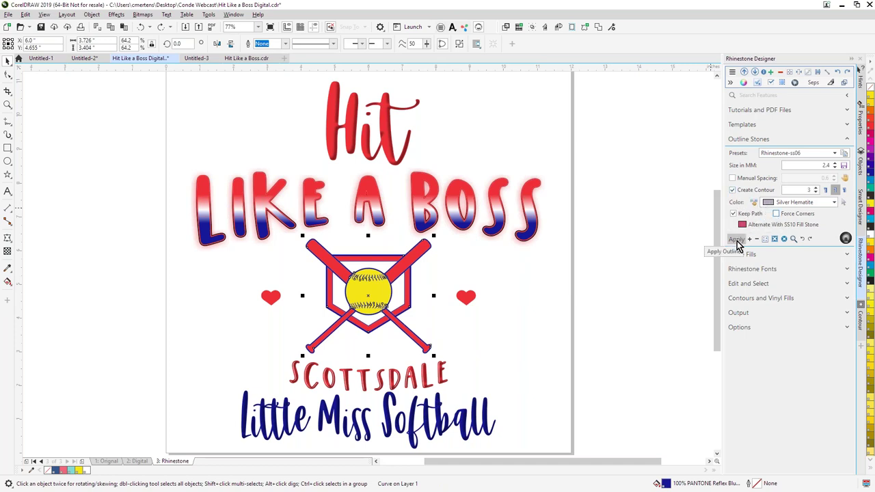
{"action": "left_click", "coordinate": [736, 241]}
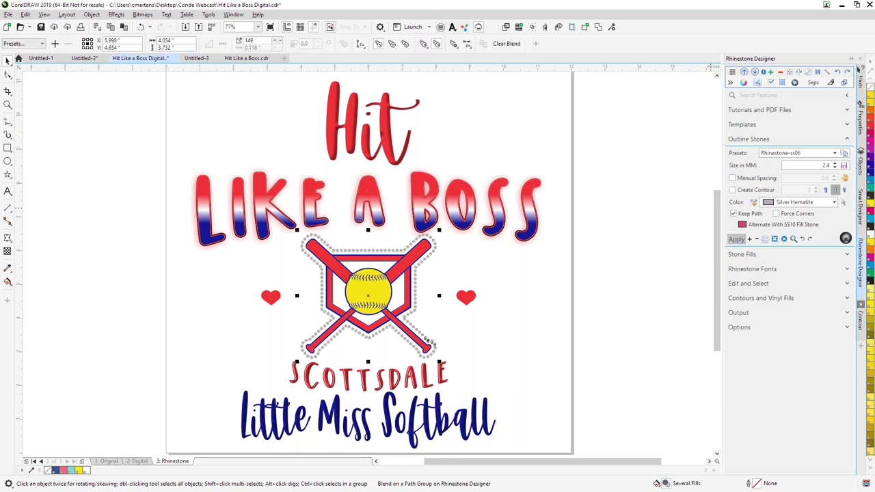
- Reduce the stones in the outline around the crossed bats to 141 blend steps and finish the outline
{"action": "left_click", "coordinate": [757, 240]}
{"action": "left_click", "coordinate": [757, 239]}
{"action": "left_click", "coordinate": [757, 240]}
{"action": "left_click", "coordinate": [757, 240]}
{"action": "left_click", "coordinate": [757, 240]}
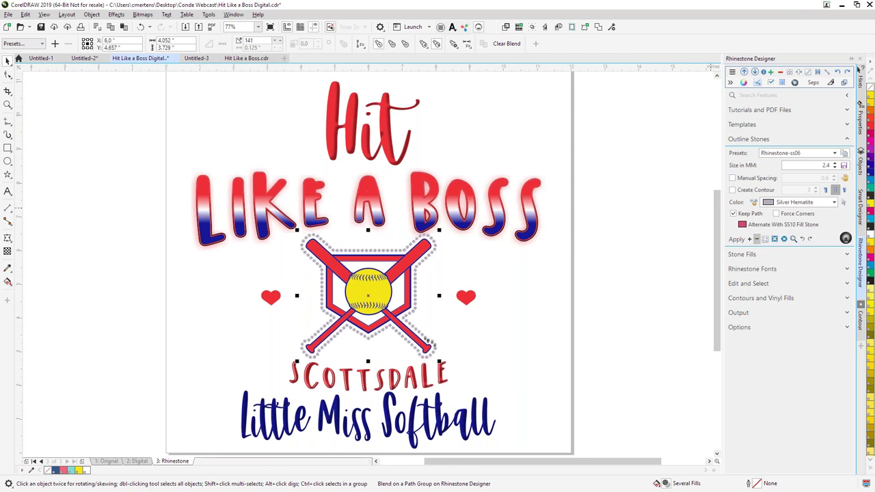
{"action": "left_click", "coordinate": [772, 238]}
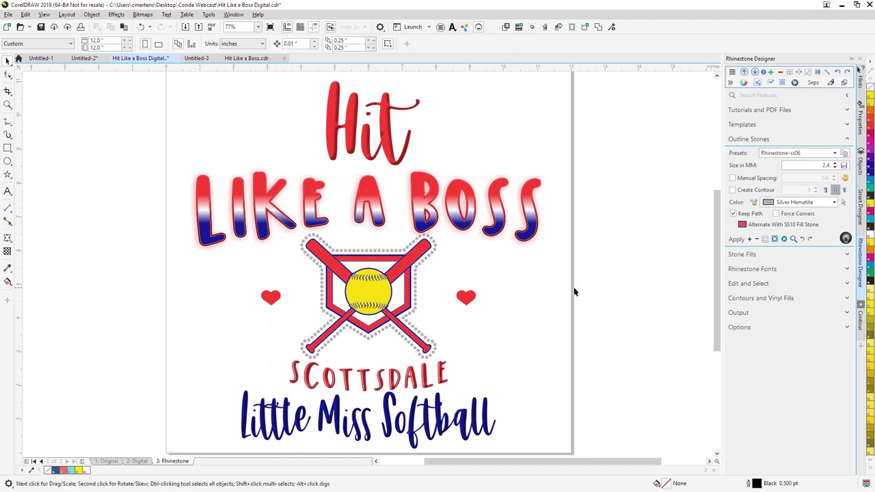
{"action": "left_click_drag", "start_coordinate": [129, 149], "coordinate": [554, 236]}
{"action": "left_click_drag", "start_coordinate": [355, 244], "coordinate": [399, 203]}
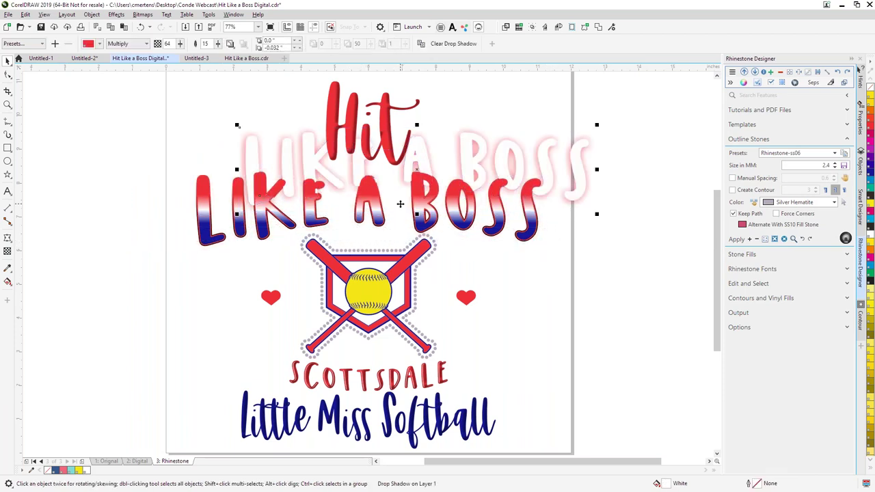
{"action": "key", "text": "ctrl+z"}
{"action": "left_click", "coordinate": [591, 247]}
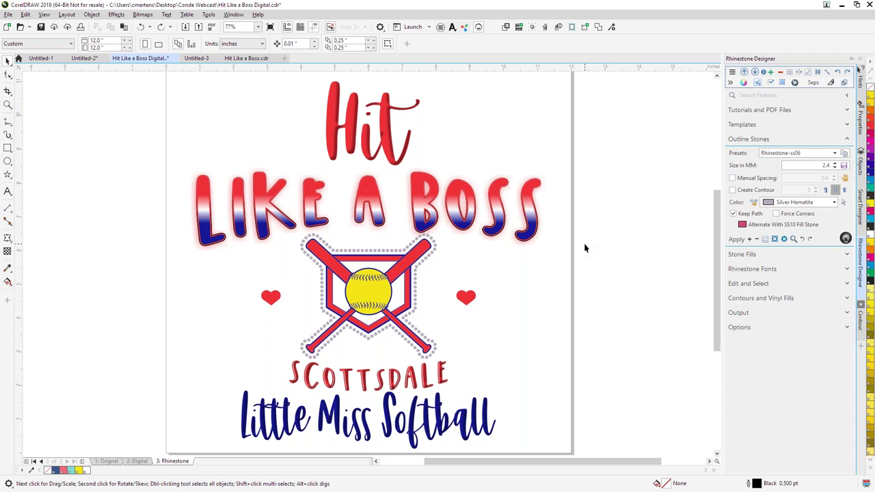
- Save the document and generate its rhinestone separations with overcut, including a print page with vinyl objects removed
{"action": "left_click", "coordinate": [8, 14]}
{"action": "left_click", "coordinate": [30, 103]}
{"action": "left_click", "coordinate": [846, 313]}
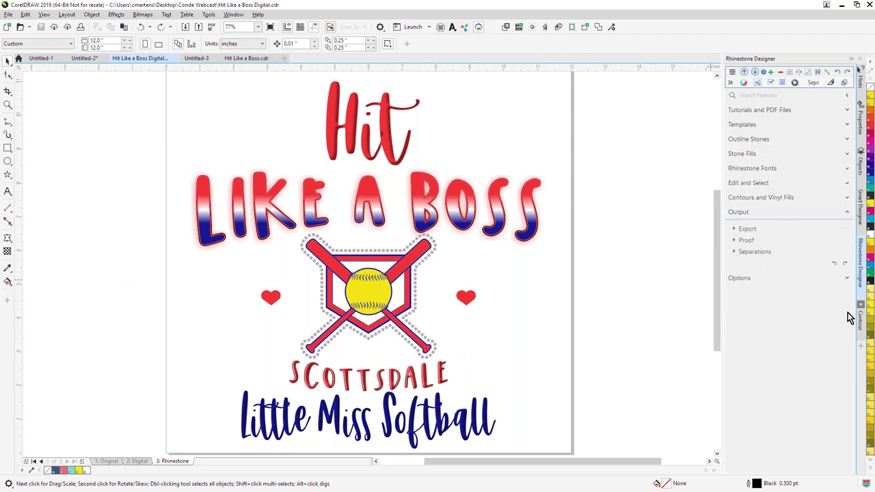
{"action": "left_click", "coordinate": [734, 252]}
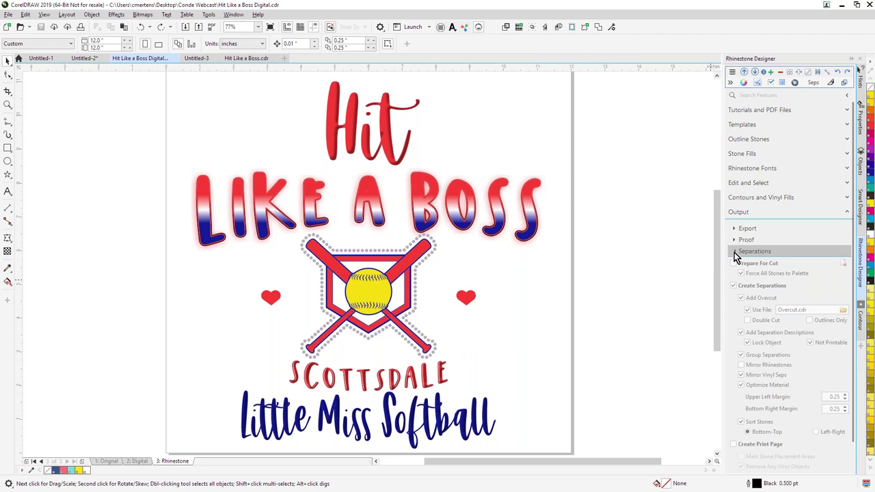
{"action": "scroll", "coordinate": [765, 403], "scroll_direction": "down", "scroll_amount": 1}
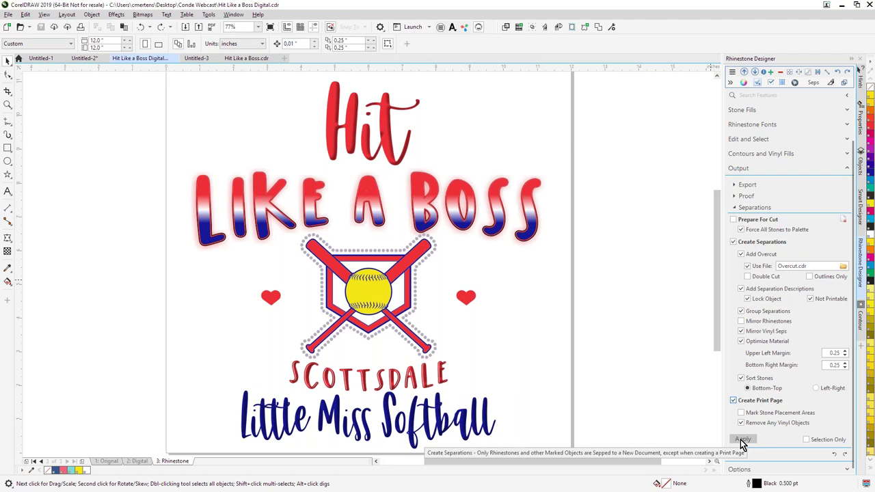
{"action": "left_click", "coordinate": [743, 441]}
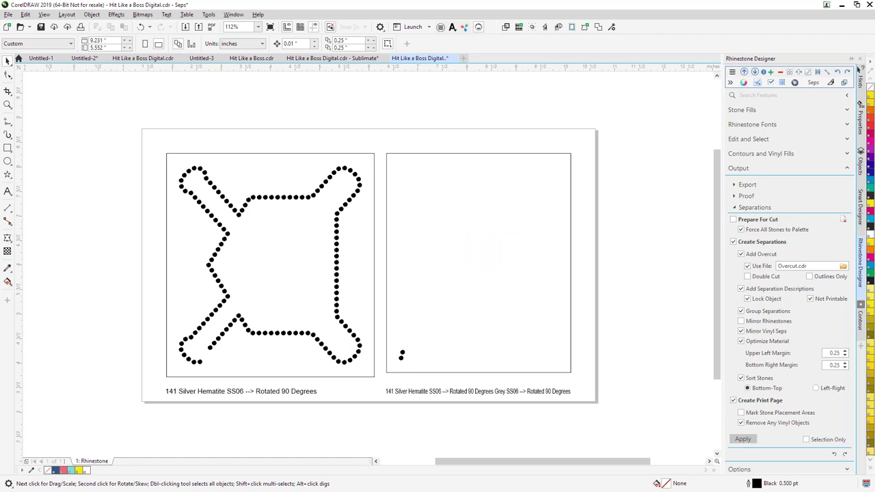
- Examine the overcut on the stone circles in the separations document, and check the Sublimate print document
{"action": "left_click", "coordinate": [8, 104]}
{"action": "left_click_drag", "start_coordinate": [271, 199], "coordinate": [306, 208]}
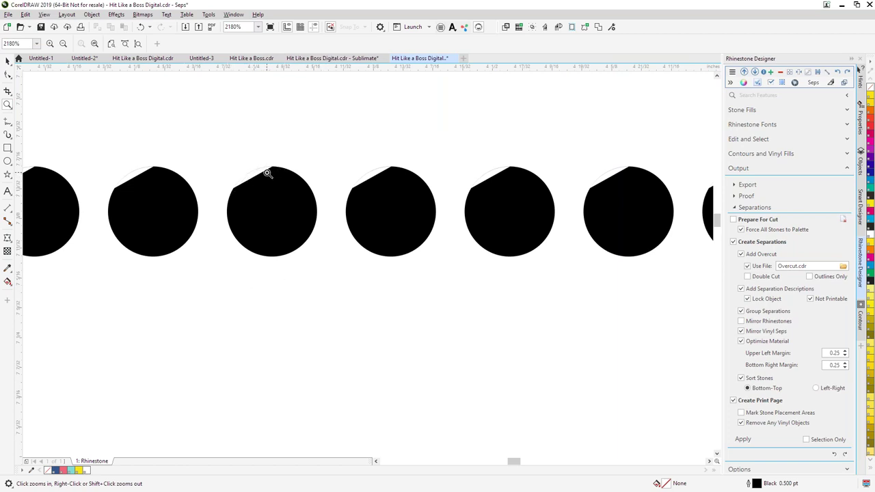
{"action": "right_click", "coordinate": [313, 319]}
{"action": "left_click", "coordinate": [322, 59]}
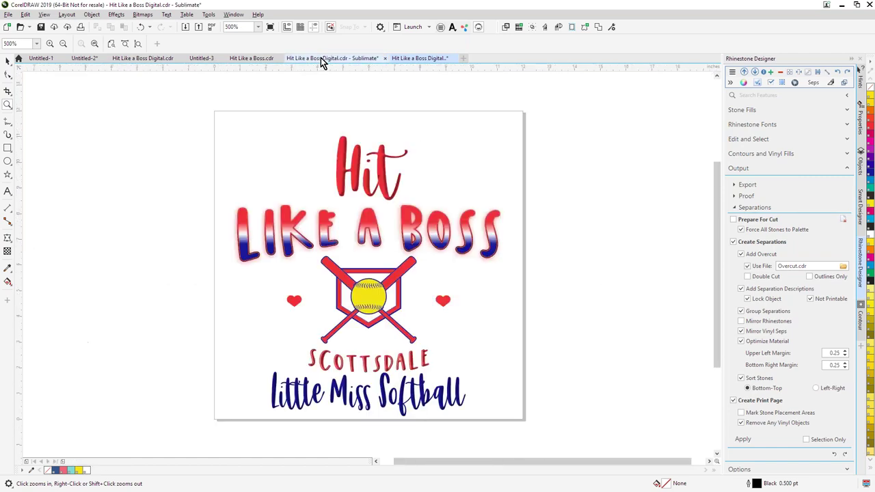
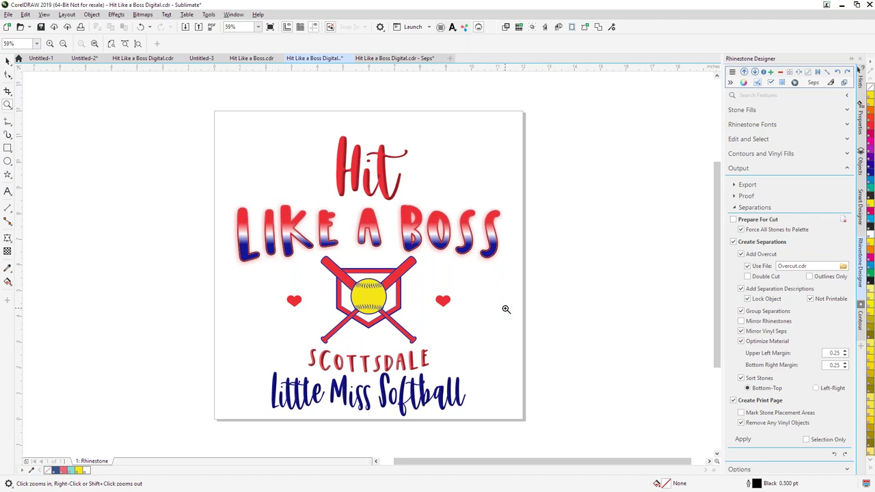
- Return to the "Orignal" page of the Hit Like a Boss Digital document and select the entire design
{"action": "left_click", "coordinate": [163, 62]}
{"action": "left_click", "coordinate": [104, 461]}
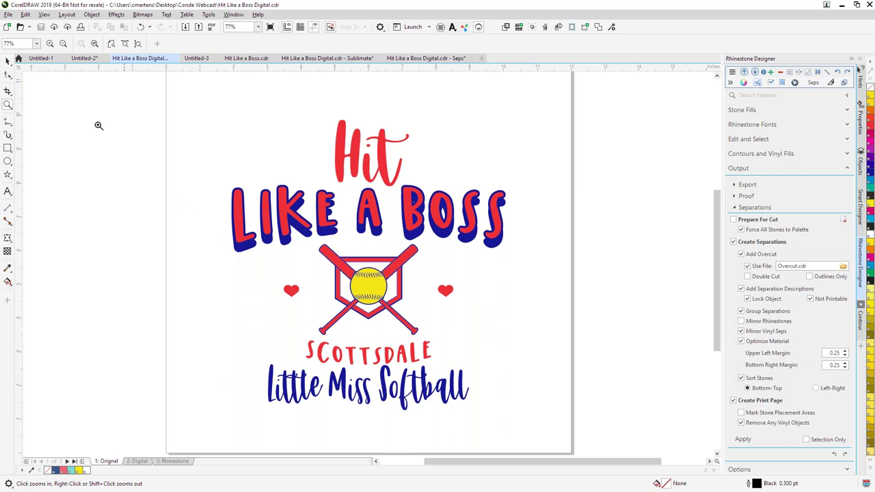
{"action": "left_click", "coordinate": [7, 61]}
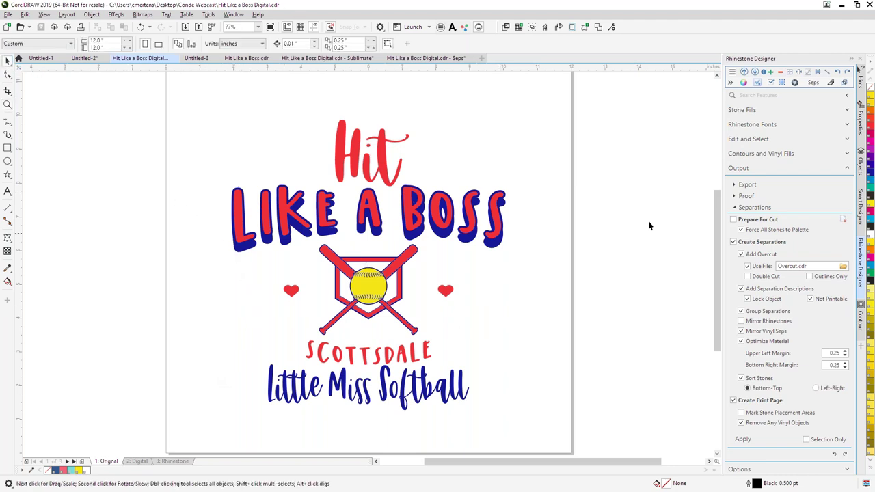
{"action": "left_click", "coordinate": [92, 14]}
{"action": "mouse_move", "coordinate": [63, 19]}
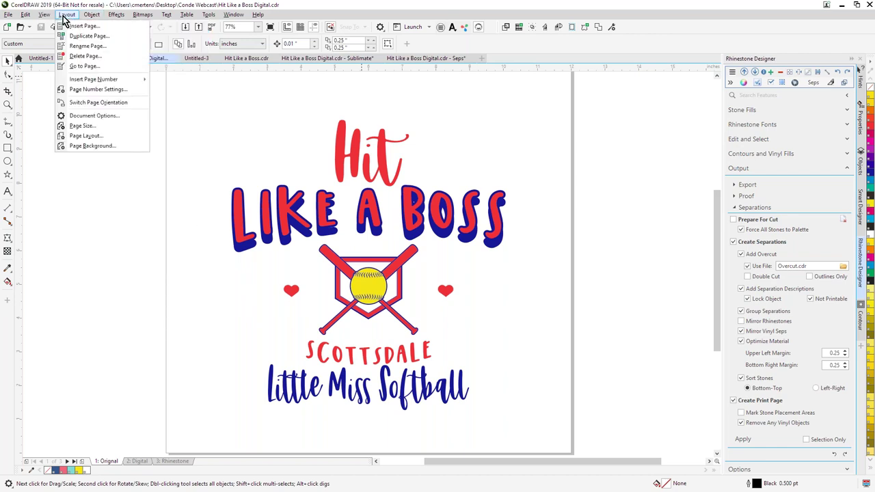
{"action": "left_click", "coordinate": [10, 16]}
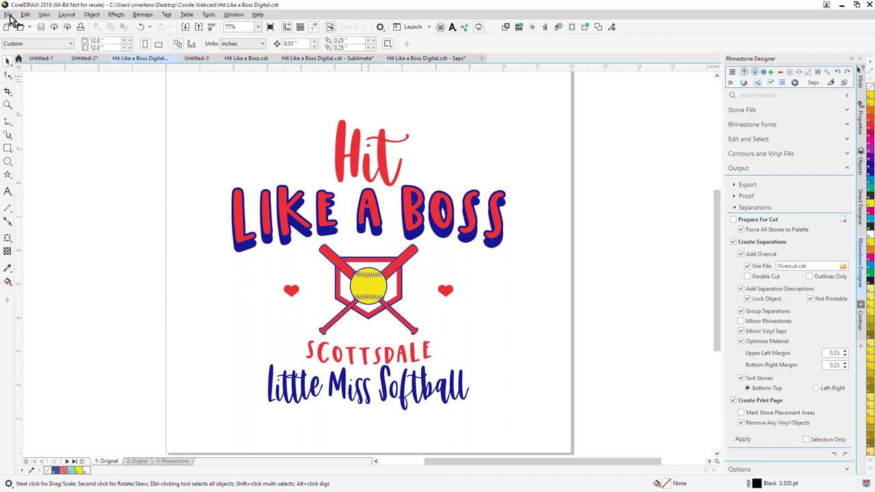
{"action": "left_click", "coordinate": [10, 19]}
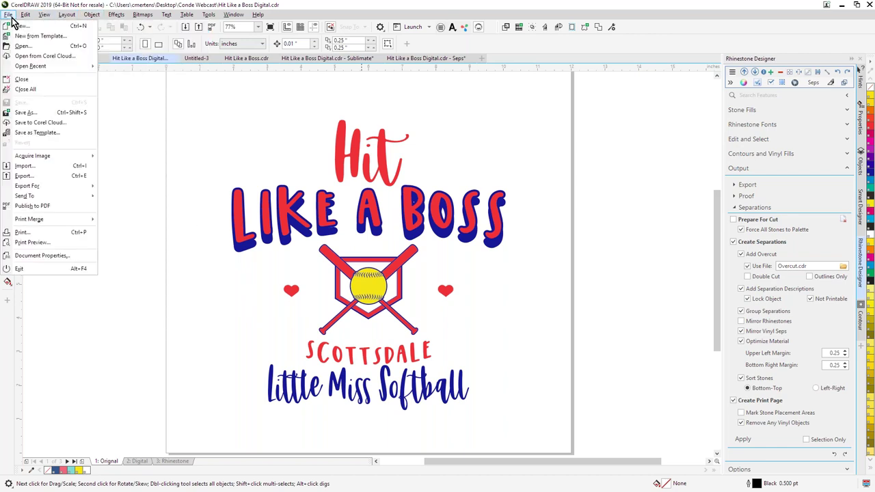
{"action": "left_click", "coordinate": [205, 121]}
{"action": "key", "text": "ctrl+a"}
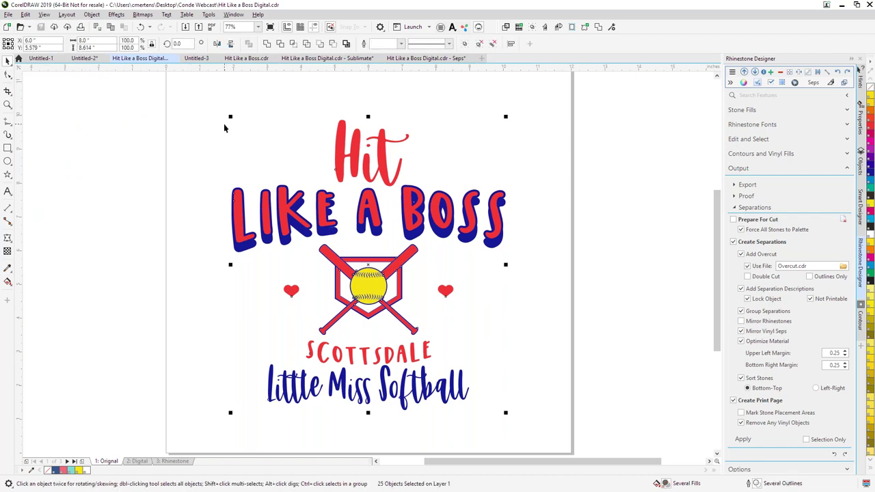
- Switch to DRAWings XI and choose the 45x36 hoop for the Generic Multihead machine
{"action": "left_click", "coordinate": [859, 70]}
{"action": "key", "text": "alt+Tab"}
{"action": "key", "text": "alt+Tab"}
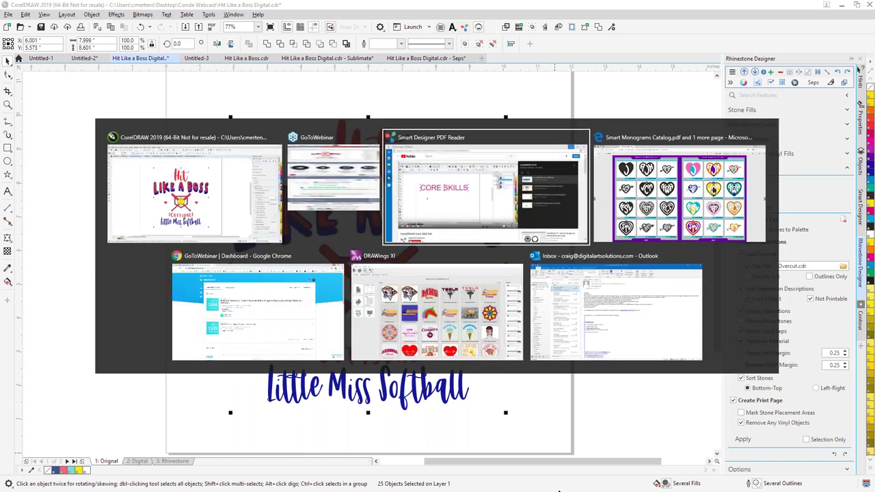
{"action": "key", "text": "alt+Tab"}
{"action": "key", "text": "alt+Tab"}
{"action": "key", "text": "alt+Tab"}
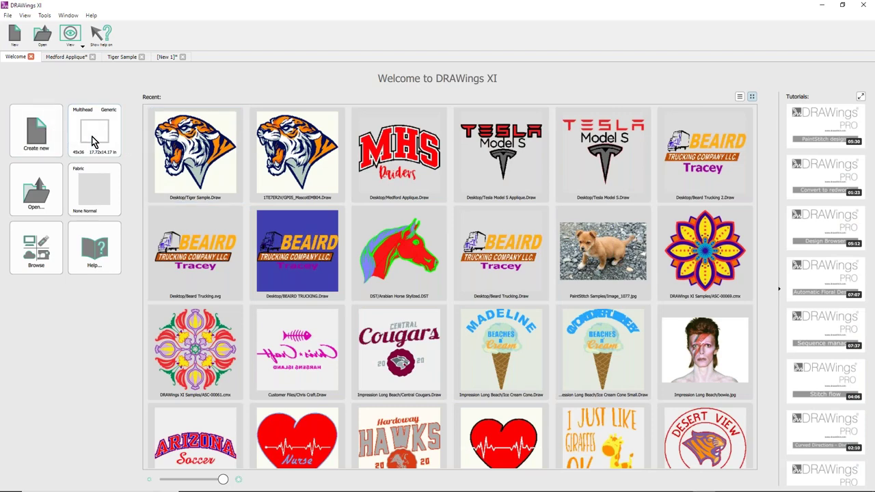
{"action": "left_click", "coordinate": [95, 134]}
{"action": "left_click", "coordinate": [176, 171]}
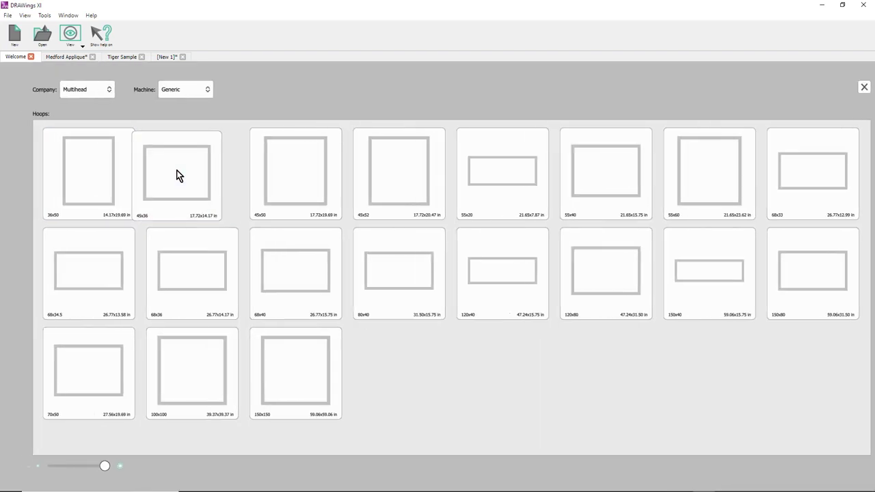
- Create the new embroidery design using the Normal embroidery category and the None Normal fabric
{"action": "left_click", "coordinate": [97, 181]}
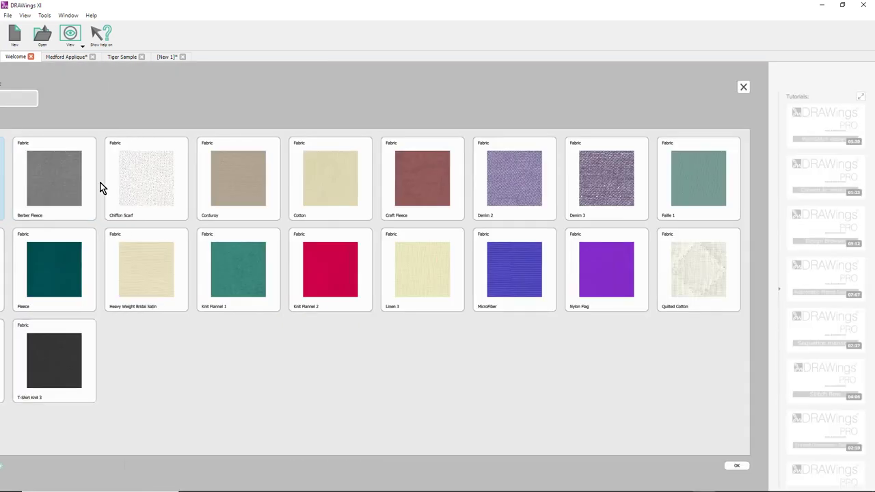
{"action": "left_click", "coordinate": [68, 101]}
{"action": "left_click", "coordinate": [69, 100]}
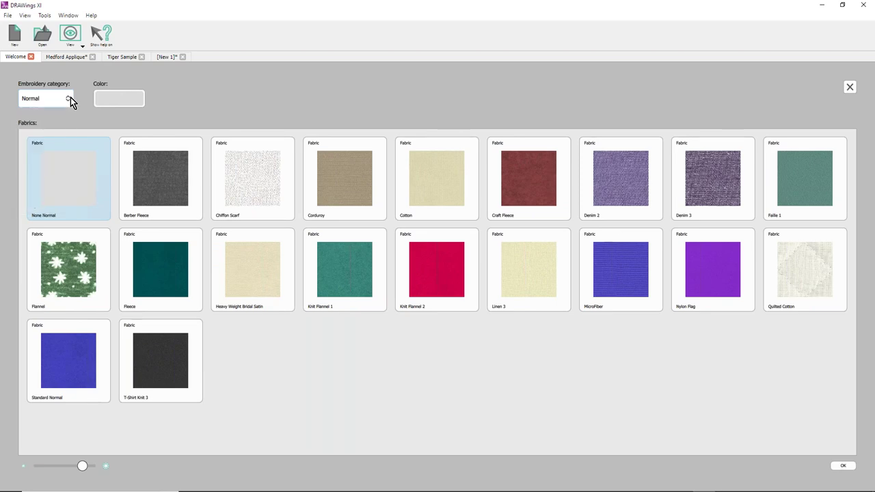
{"action": "left_click", "coordinate": [842, 466]}
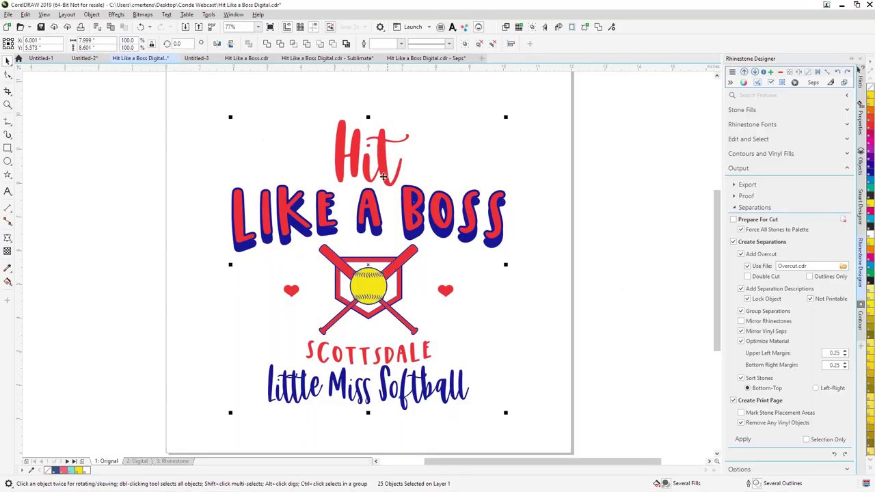
- Bring the entire selected softball design from CorelDRAW into the centre of the new DRAWings XI hoop
{"action": "left_click_drag", "start_coordinate": [366, 169], "coordinate": [330, 328]}
{"action": "key", "text": "alt+Tab"}
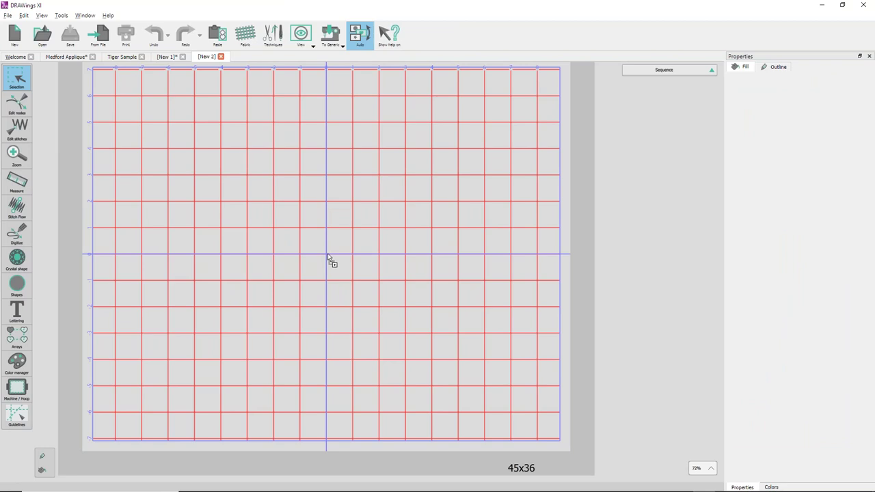
{"action": "left_click_drag", "start_coordinate": [326, 258], "coordinate": [326, 259]}
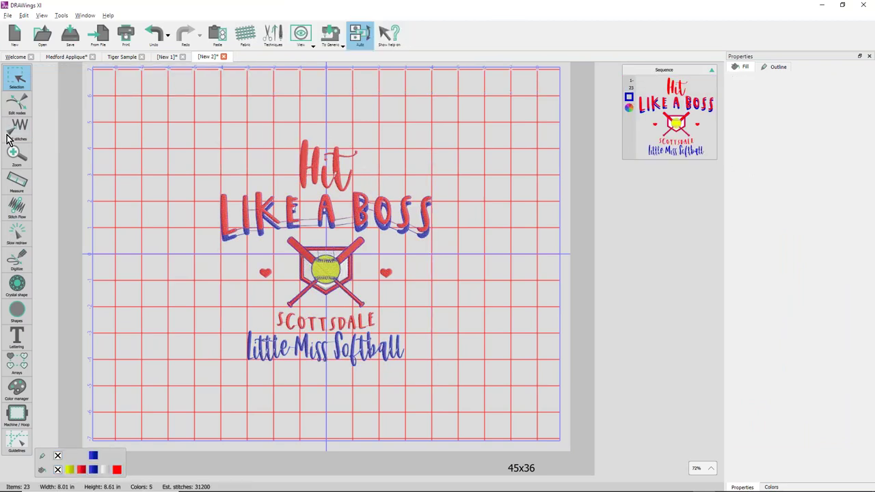
- Ungroup the imported design into separately editable objects and clear the selection
{"action": "left_click", "coordinate": [16, 154]}
{"action": "left_click_drag", "start_coordinate": [222, 186], "coordinate": [297, 249]}
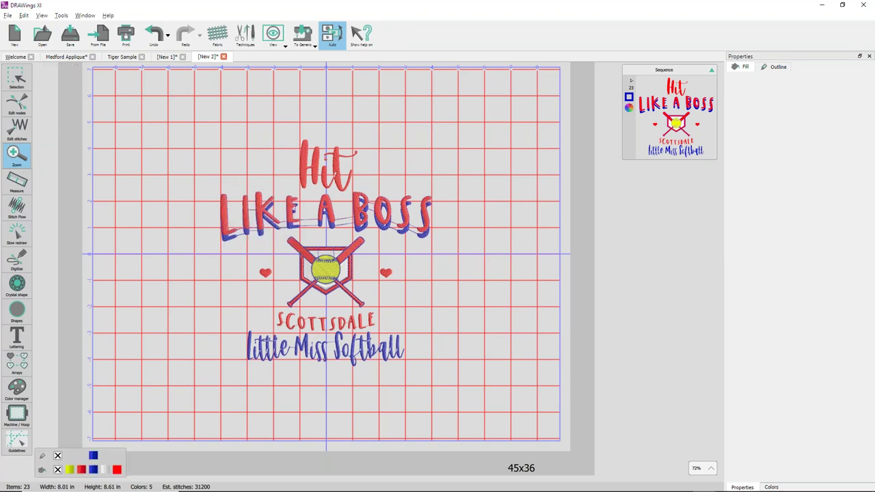
{"action": "left_click", "coordinate": [273, 368]}
{"action": "right_click", "coordinate": [273, 369]}
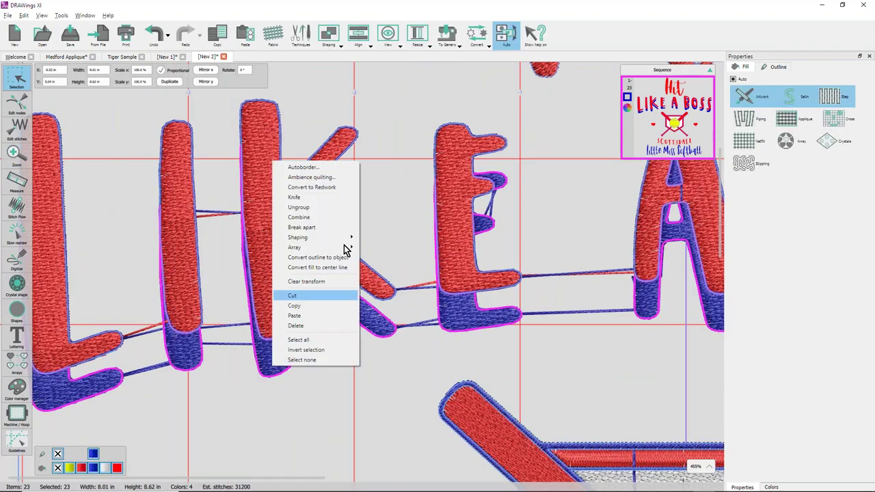
{"action": "left_click", "coordinate": [312, 209]}
{"action": "left_click", "coordinate": [346, 400]}
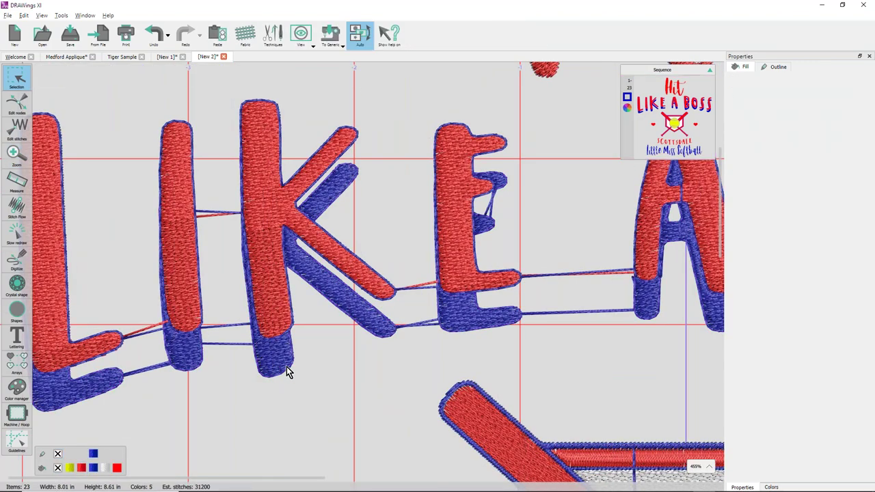
- Delete the blue shadow behind "LIKE A BOSS" and give its red letters a Satin fill
{"action": "left_click", "coordinate": [287, 365]}
{"action": "key", "text": "Delete"}
{"action": "left_click", "coordinate": [283, 312]}
{"action": "left_click", "coordinate": [58, 463]}
{"action": "left_click", "coordinate": [789, 96]}
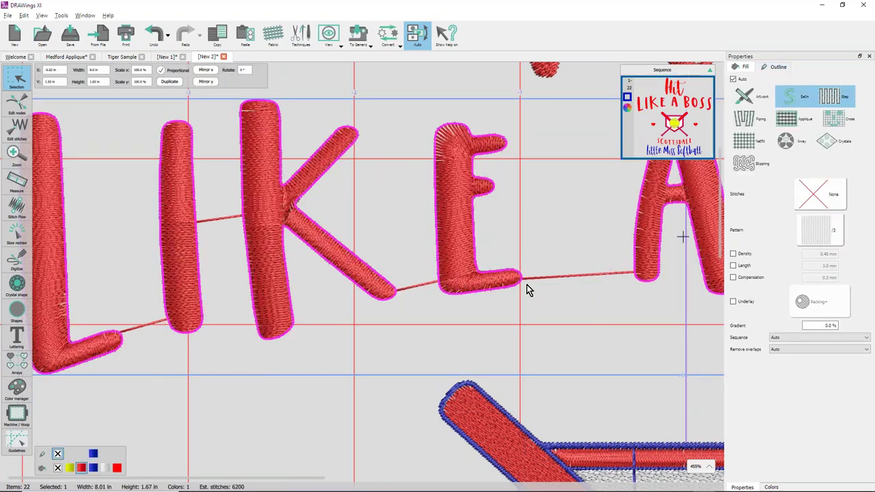
- Apply a Satin fill to the word "Hit"
{"action": "scroll", "coordinate": [492, 324], "scroll_direction": "down", "scroll_amount": 5}
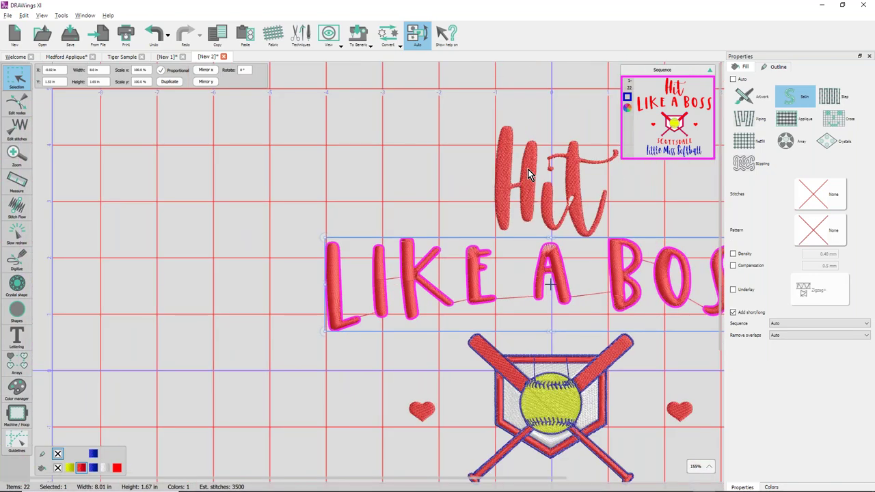
{"action": "left_click", "coordinate": [527, 168]}
{"action": "left_click", "coordinate": [796, 96]}
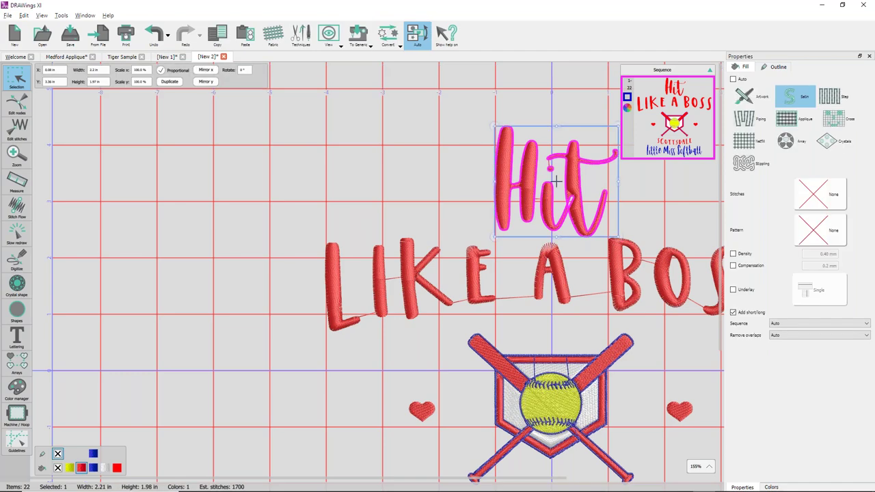
- Break apart the word "Hit", and break the joined "it" shape apart once more
{"action": "left_click", "coordinate": [17, 154]}
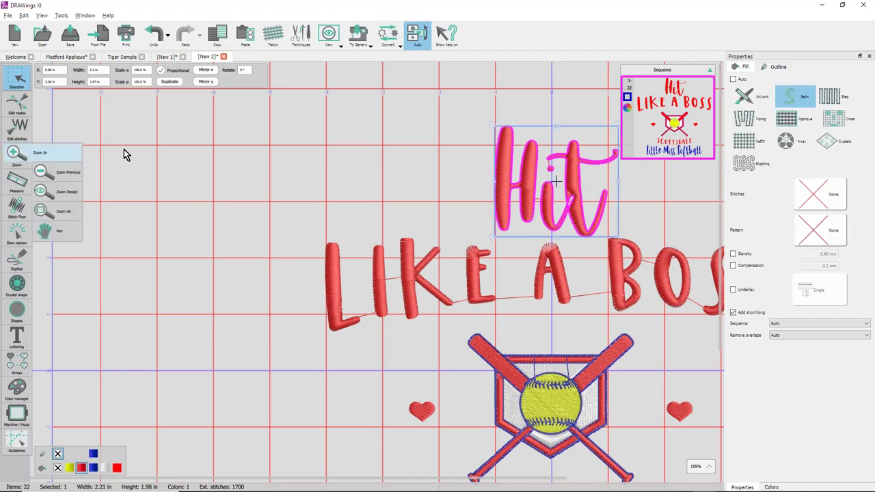
{"action": "left_click_drag", "start_coordinate": [466, 116], "coordinate": [607, 242]}
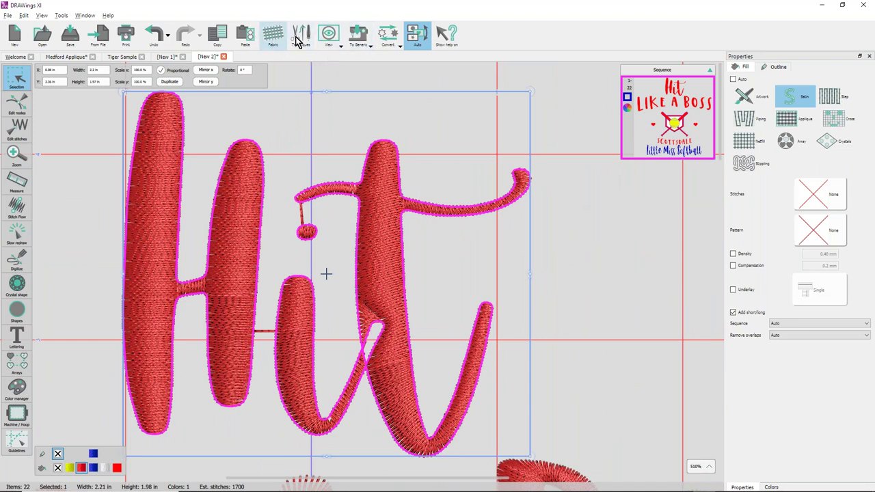
{"action": "right_click", "coordinate": [386, 156]}
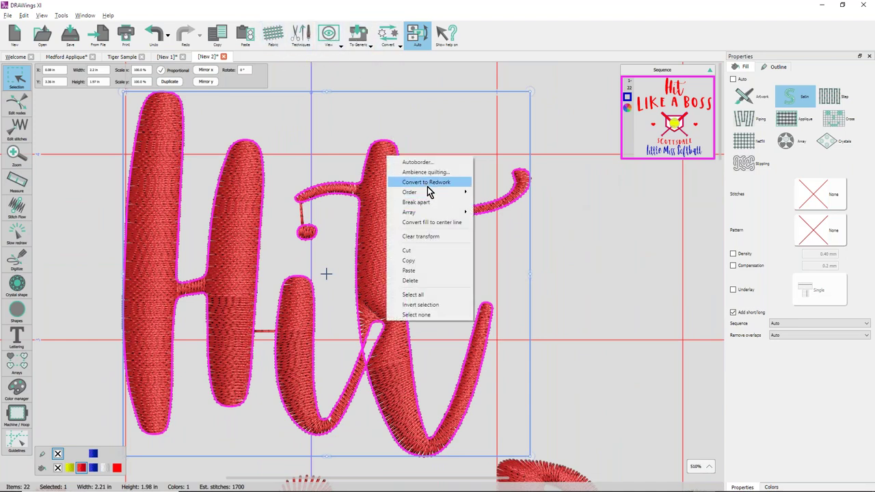
{"action": "left_click", "coordinate": [429, 201]}
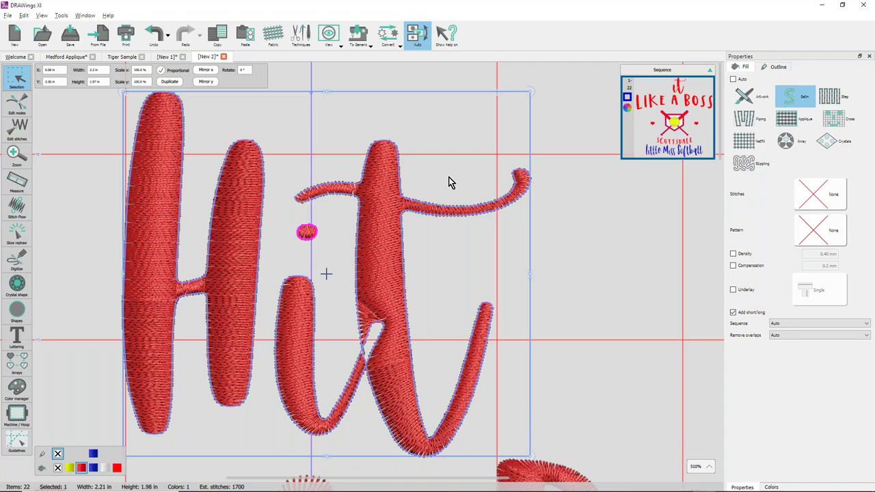
{"action": "left_click", "coordinate": [394, 330]}
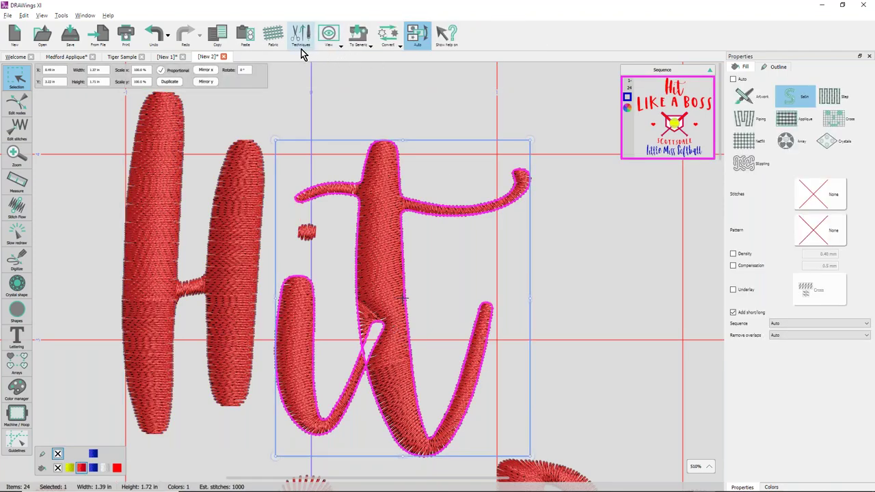
{"action": "right_click", "coordinate": [384, 150]}
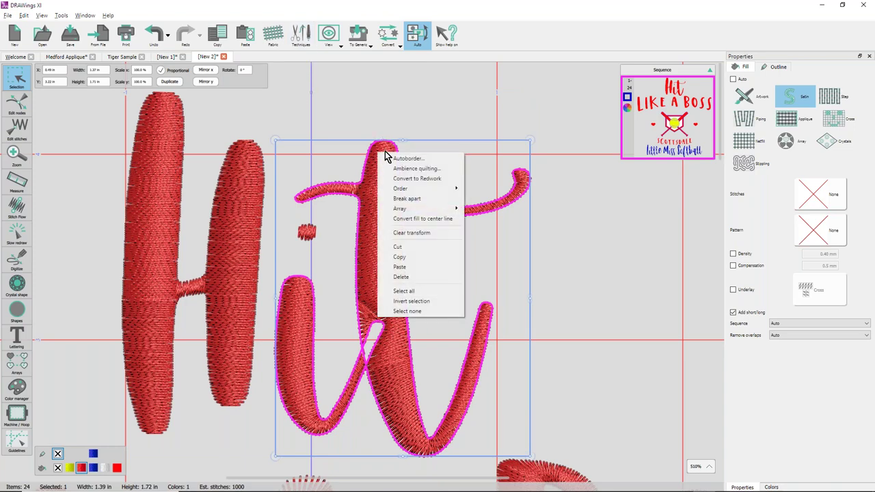
{"action": "key", "text": "Escape"}
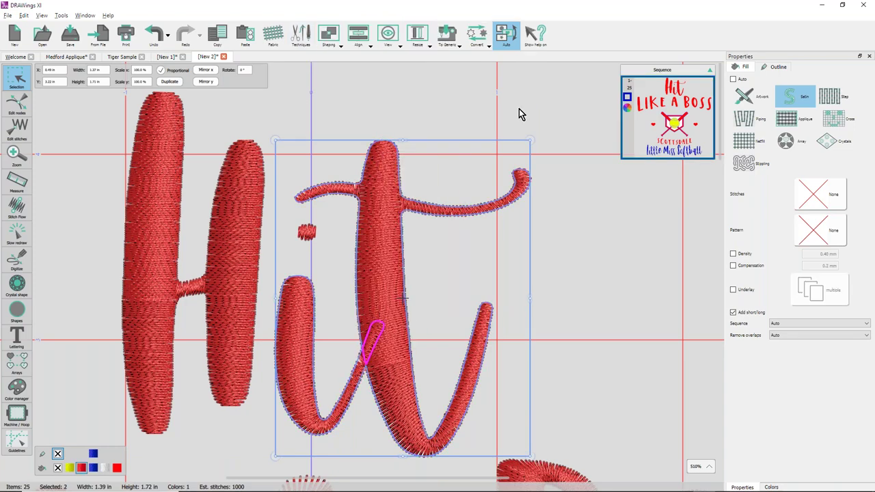
- Merge the three pieces of "it", including the dot, into one object with a shaping operation
{"action": "left_click_drag", "start_coordinate": [258, 86], "coordinate": [534, 424]}
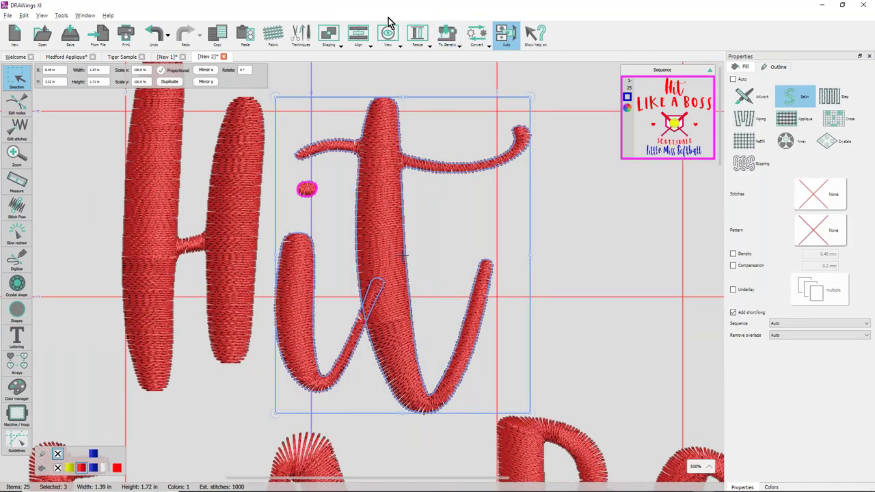
{"action": "left_click", "coordinate": [336, 40]}
{"action": "left_click", "coordinate": [342, 66]}
{"action": "left_click", "coordinate": [559, 234]}
{"action": "scroll", "coordinate": [559, 234], "scroll_direction": "down", "scroll_amount": 3}
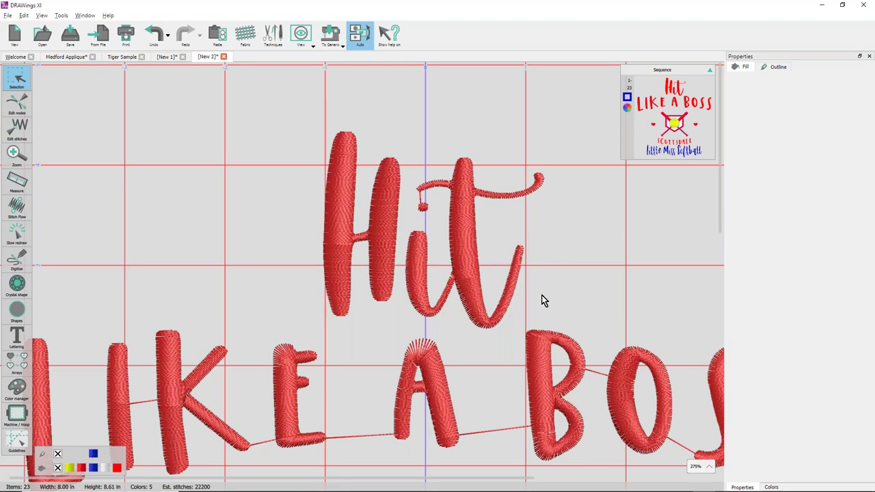
{"action": "scroll", "coordinate": [543, 301], "scroll_direction": "down", "scroll_amount": 5}
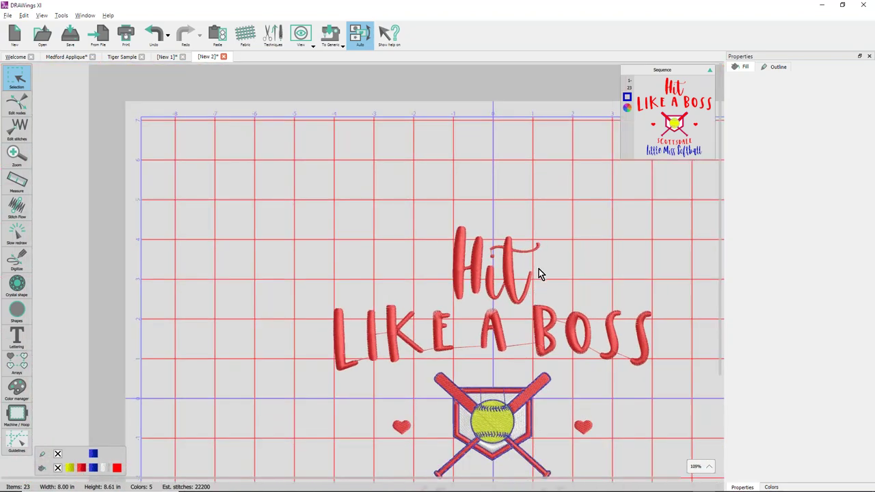
{"action": "key", "text": "ctrl+0"}
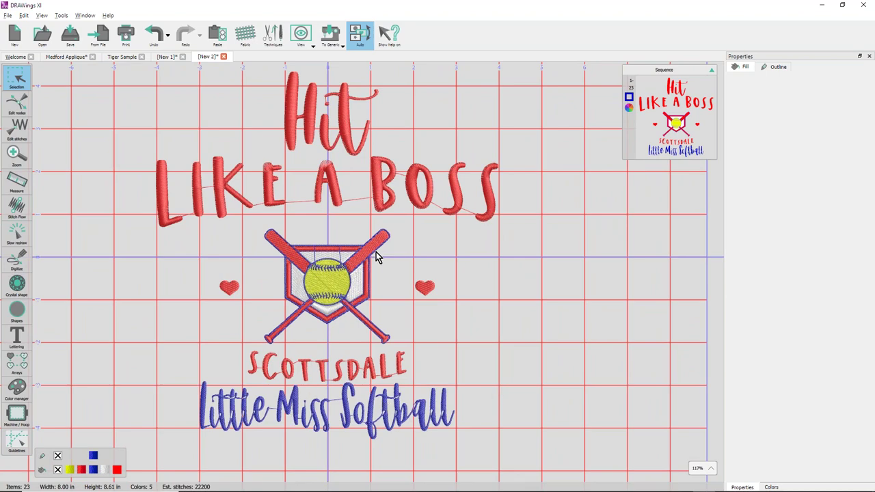
- Select the entire design and scale it down proportionally to about 3.54 x 3.81 in
{"action": "scroll", "coordinate": [376, 252], "scroll_direction": "up", "scroll_amount": 1}
{"action": "left_click", "coordinate": [209, 173]}
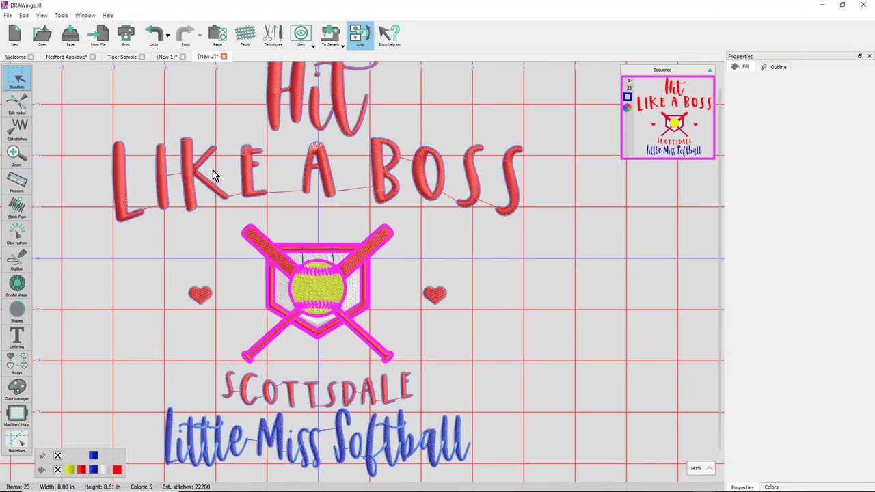
{"action": "left_click_drag", "start_coordinate": [522, 477], "coordinate": [460, 307]}
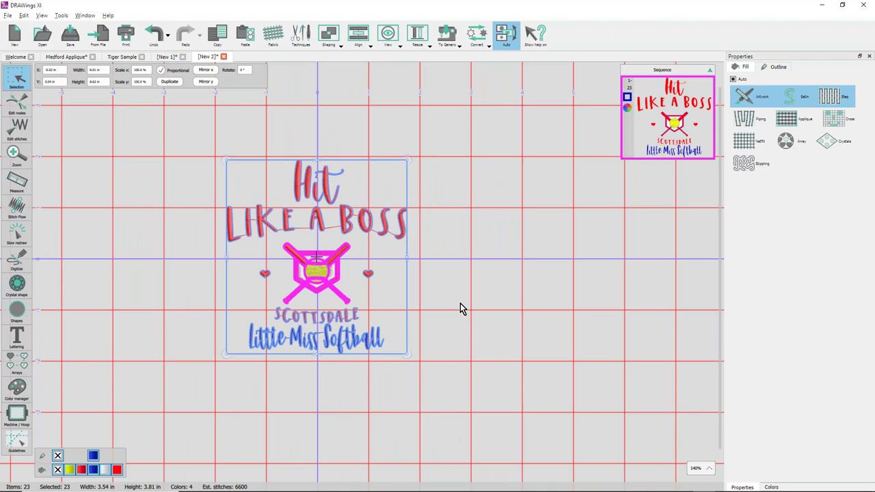
- Shrink the whole design further to about 2.95 x 3.17 in and clear the selection
{"action": "left_click_drag", "start_coordinate": [172, 117], "coordinate": [471, 410]}
{"action": "left_click_drag", "start_coordinate": [404, 352], "coordinate": [395, 339]}
{"action": "left_click", "coordinate": [470, 318]}
- Break apart the blue outline object of the bats and home plate emblem and remove its main outline piece
{"action": "left_click", "coordinate": [17, 80]}
{"action": "left_click", "coordinate": [17, 153]}
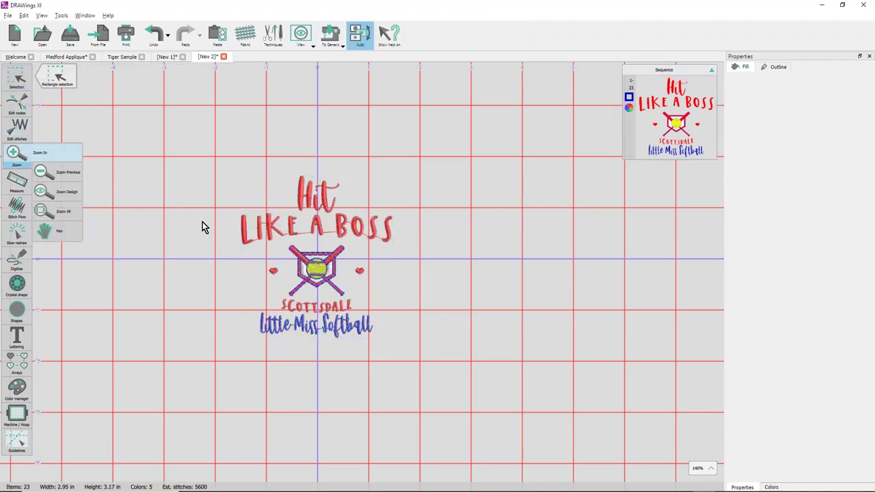
{"action": "left_click_drag", "start_coordinate": [277, 237], "coordinate": [344, 306]}
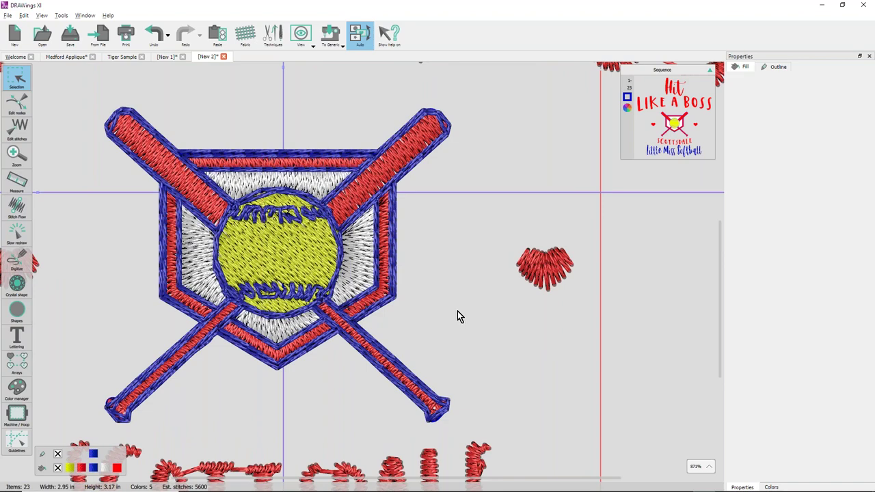
{"action": "left_click", "coordinate": [392, 275]}
{"action": "right_click", "coordinate": [393, 276]}
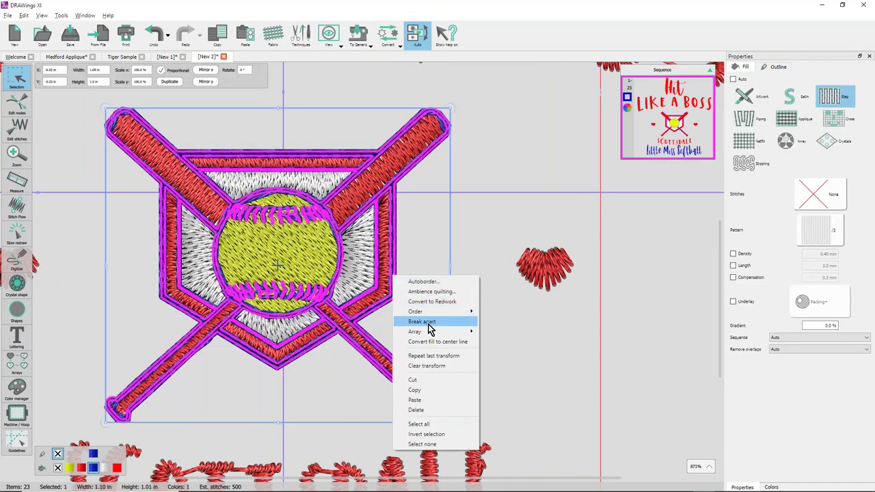
{"action": "left_click", "coordinate": [429, 322]}
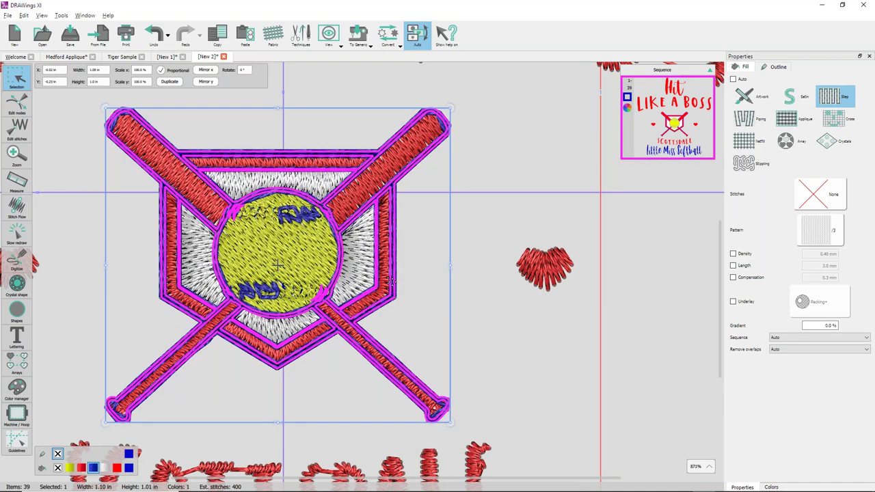
{"action": "left_click", "coordinate": [213, 104]}
- Delete the remaining blue stitching pieces on the upper and lower parts of the softball
{"action": "left_click_drag", "start_coordinate": [202, 110], "coordinate": [331, 255]}
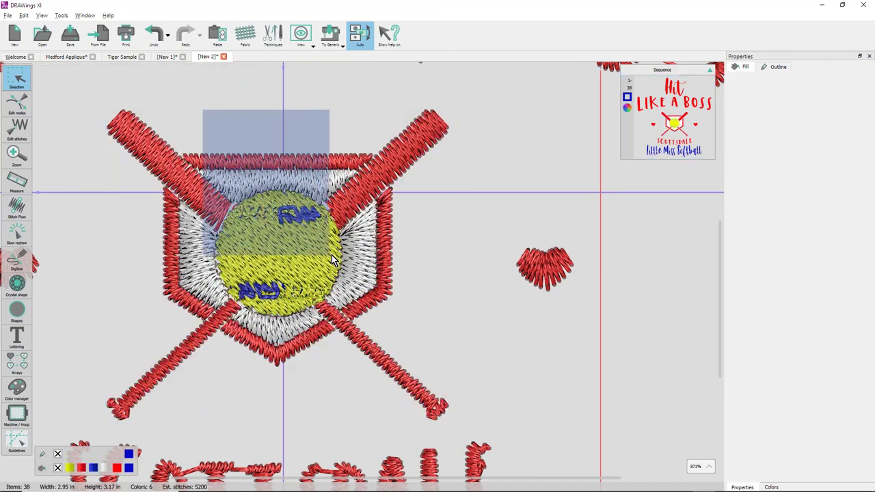
{"action": "key", "text": "Delete"}
{"action": "left_click_drag", "start_coordinate": [95, 240], "coordinate": [314, 334]}
{"action": "key", "text": "Delete"}
{"action": "scroll", "coordinate": [318, 268], "scroll_direction": "down", "scroll_amount": 2}
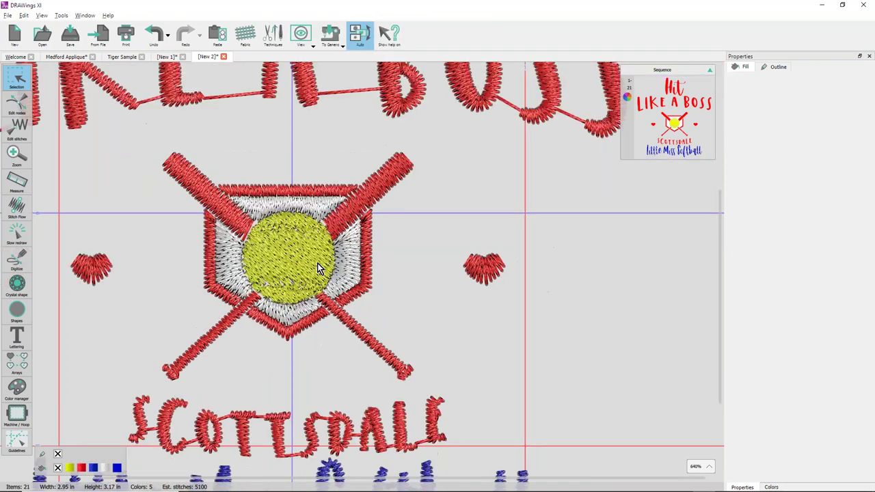
- Add a Satin serial outline to the yellow softball
{"action": "left_click", "coordinate": [318, 268]}
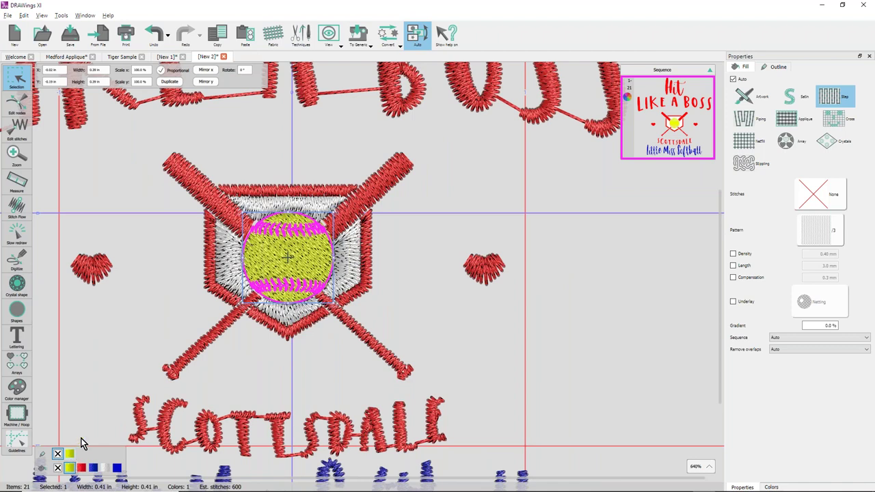
{"action": "left_click", "coordinate": [774, 67]}
{"action": "left_click", "coordinate": [759, 120]}
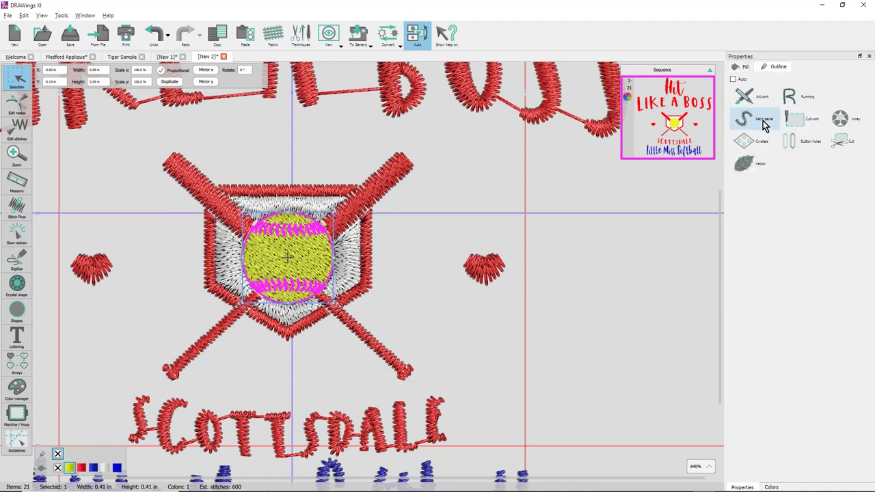
{"action": "left_click", "coordinate": [444, 258]}
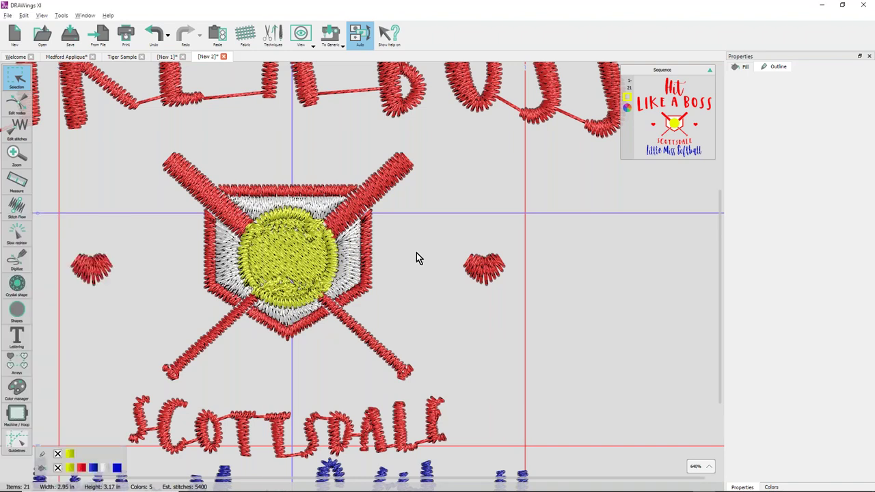
- Undo the softball outline, the blue detail deletions, the emblem break-apart and the size reductions until the design is 8.00 in wide again
{"action": "key", "text": "super+x"}
{"action": "key", "text": "Escape"}
{"action": "key", "text": "ctrl+v"}
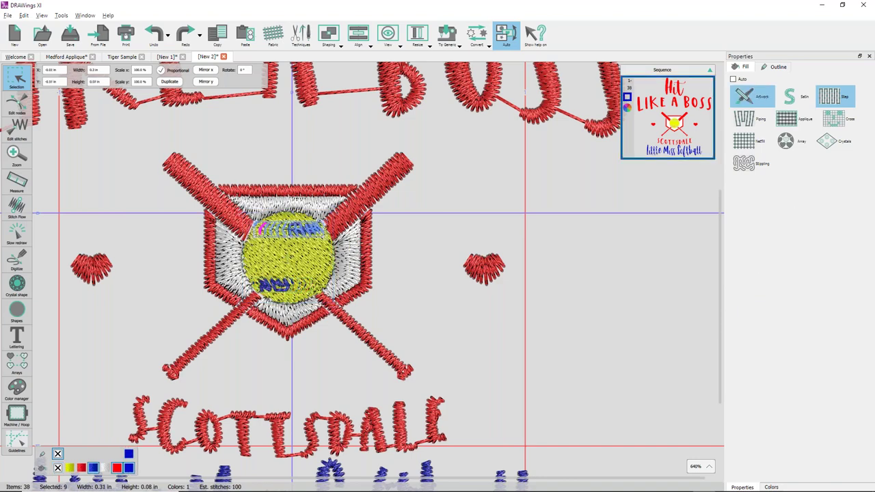
{"action": "left_click", "coordinate": [205, 177]}
{"action": "key", "text": "ctrl+z"}
{"action": "key", "text": "ctrl+a"}
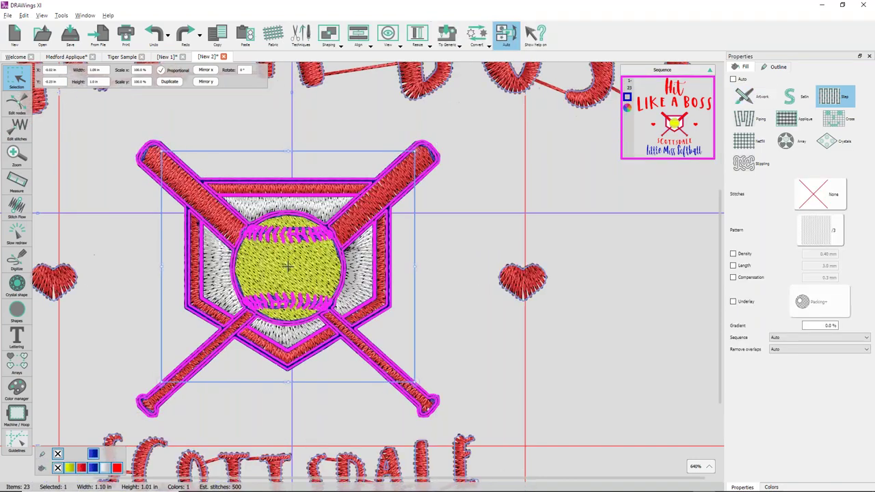
{"action": "scroll", "coordinate": [444, 196], "scroll_direction": "down", "scroll_amount": 2}
{"action": "scroll", "coordinate": [444, 196], "scroll_direction": "down", "scroll_amount": 2}
{"action": "key", "text": "ctrl+z"}
{"action": "scroll", "coordinate": [508, 246], "scroll_direction": "down", "scroll_amount": 4}
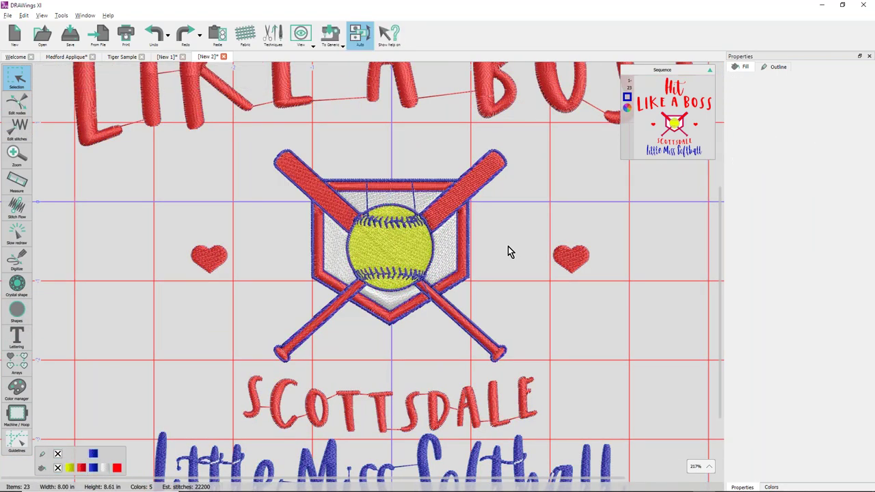
{"action": "scroll", "coordinate": [510, 252], "scroll_direction": "down", "scroll_amount": 1}
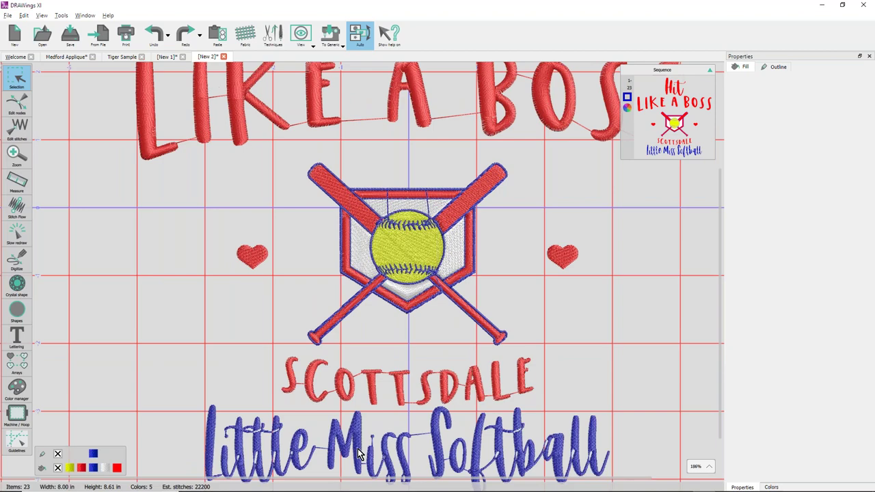
- Break apart the blue "Little Miss Softball" lettering into separate objects
{"action": "left_click", "coordinate": [360, 453]}
{"action": "scroll", "coordinate": [362, 451], "scroll_direction": "down", "scroll_amount": 1}
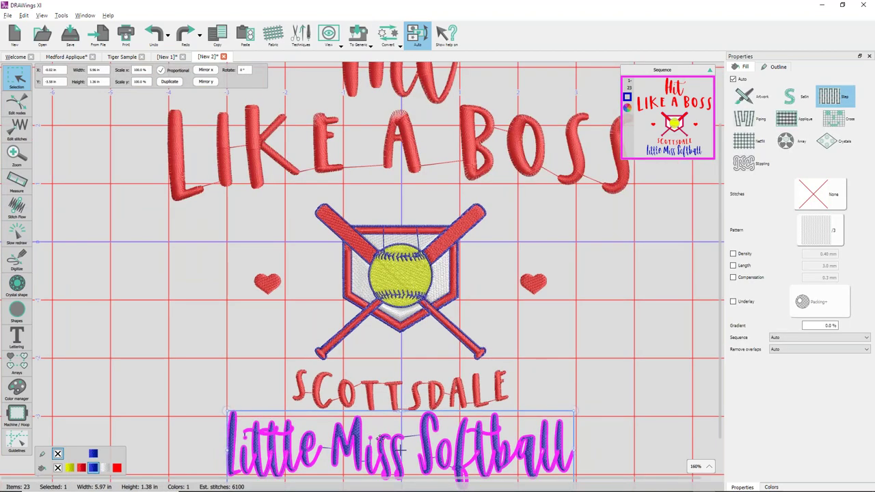
{"action": "right_click", "coordinate": [355, 437]}
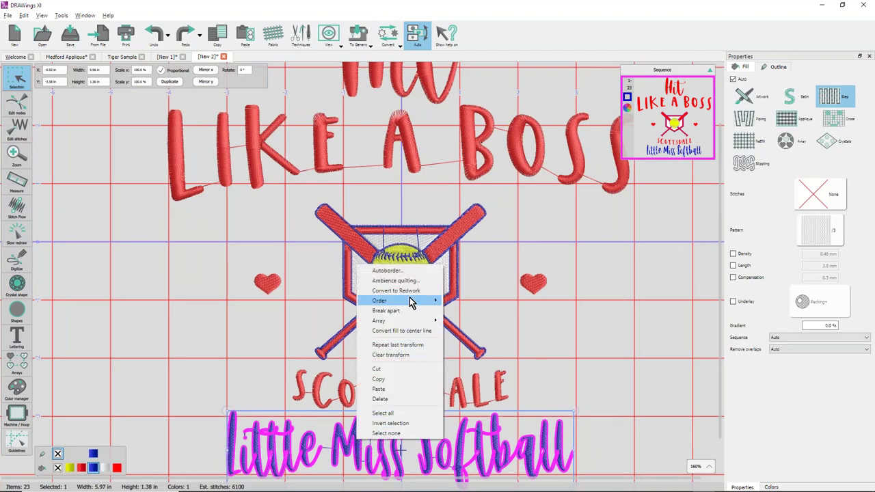
{"action": "left_click", "coordinate": [403, 315]}
- Try to break apart the connected "ftball" portion of the blue lettering into its individual pieces
{"action": "left_click", "coordinate": [479, 452]}
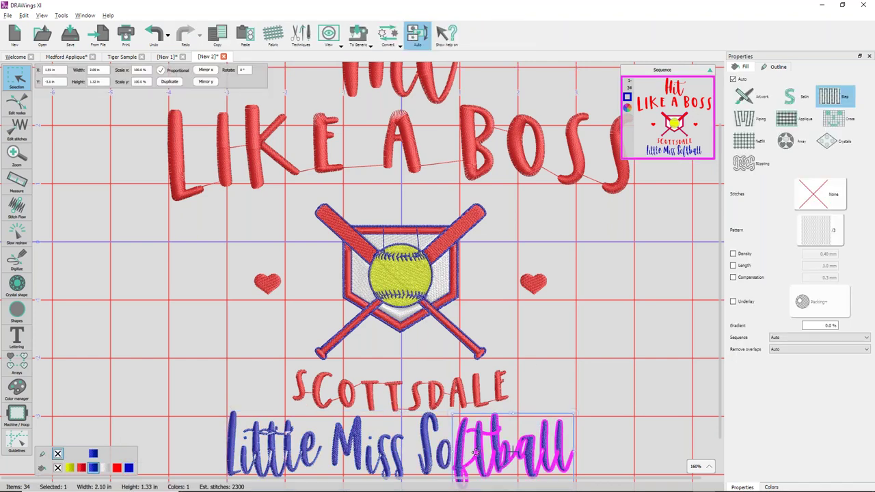
{"action": "right_click", "coordinate": [476, 451]}
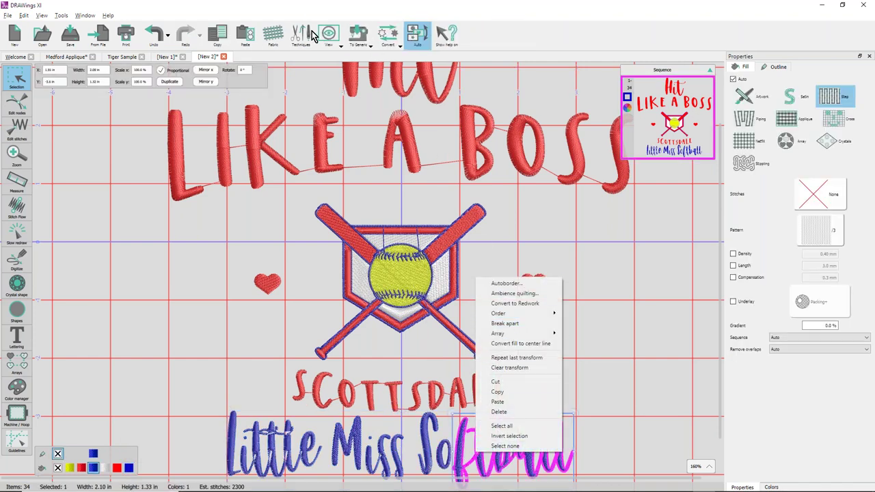
{"action": "left_click", "coordinate": [658, 371]}
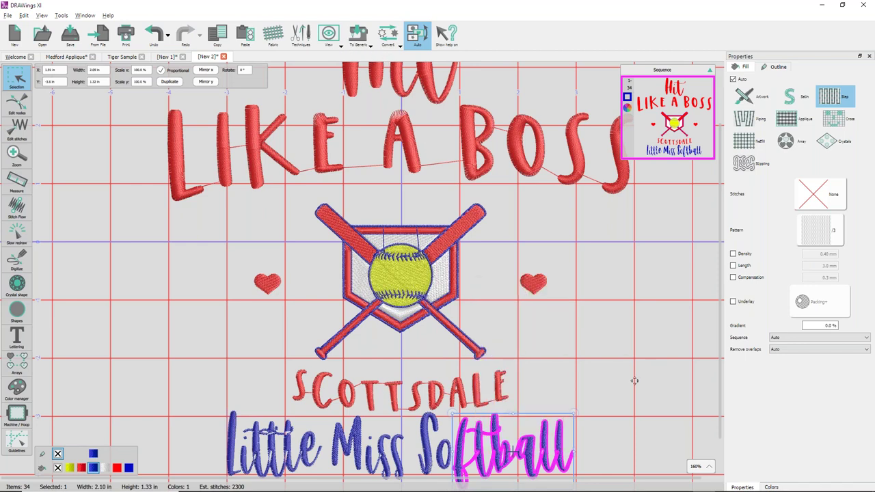
{"action": "left_click", "coordinate": [596, 339]}
{"action": "left_click", "coordinate": [496, 449]}
{"action": "right_click", "coordinate": [462, 435]}
{"action": "left_click", "coordinate": [507, 310]}
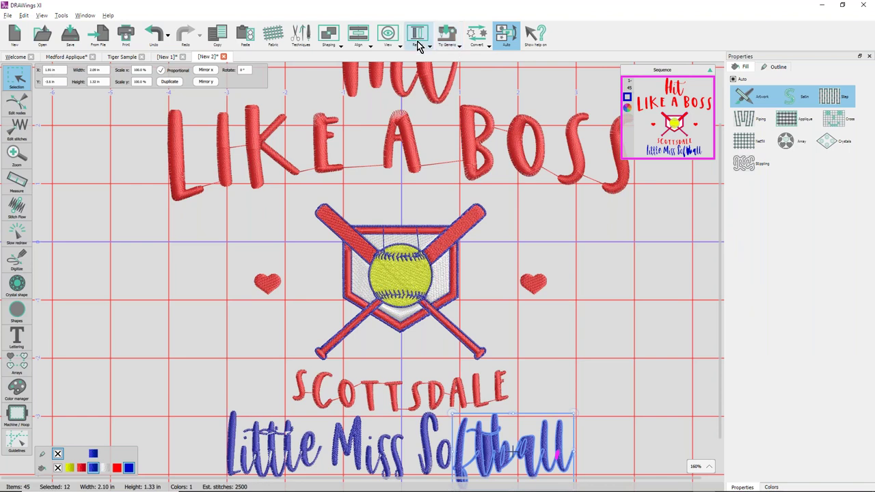
- Try to weld the selected "ftball" pieces together and clear the selection
{"action": "left_click", "coordinate": [340, 46]}
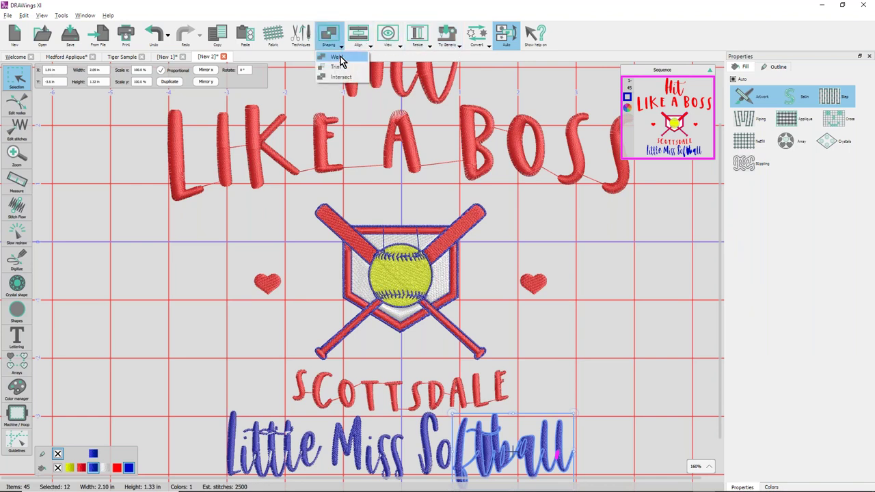
{"action": "left_click", "coordinate": [339, 56]}
{"action": "left_click", "coordinate": [595, 347]}
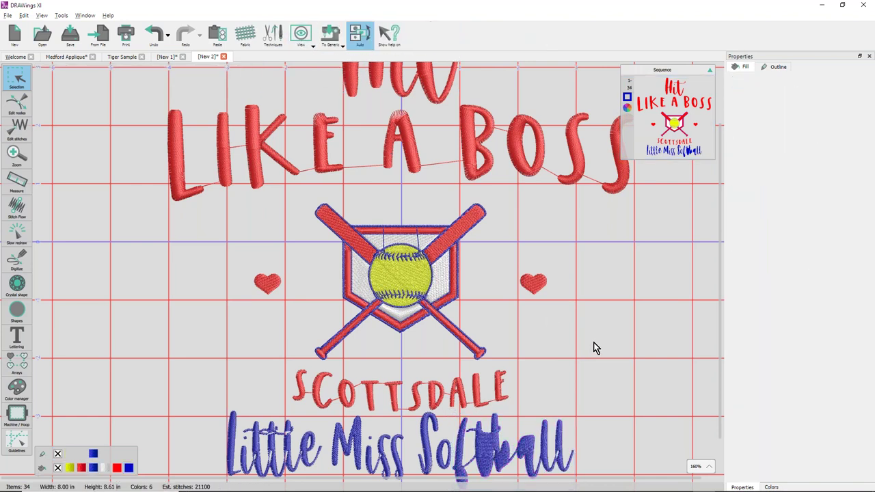
- Undo the weld and the second break-apart of the "ftball" lettering, leaving nothing selected
{"action": "key", "text": "super"}
{"action": "key", "text": "Escape"}
{"action": "key", "text": "ctrl+z"}
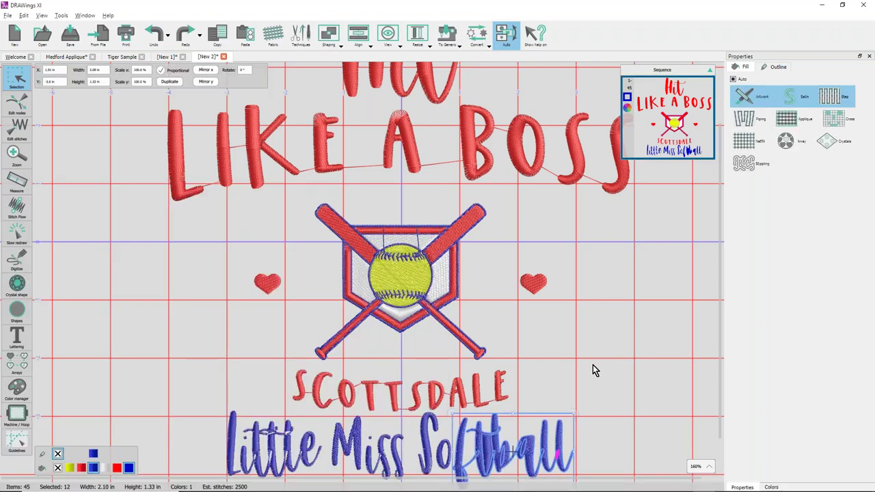
{"action": "key", "text": "ctrl+y"}
{"action": "left_click", "coordinate": [593, 370]}
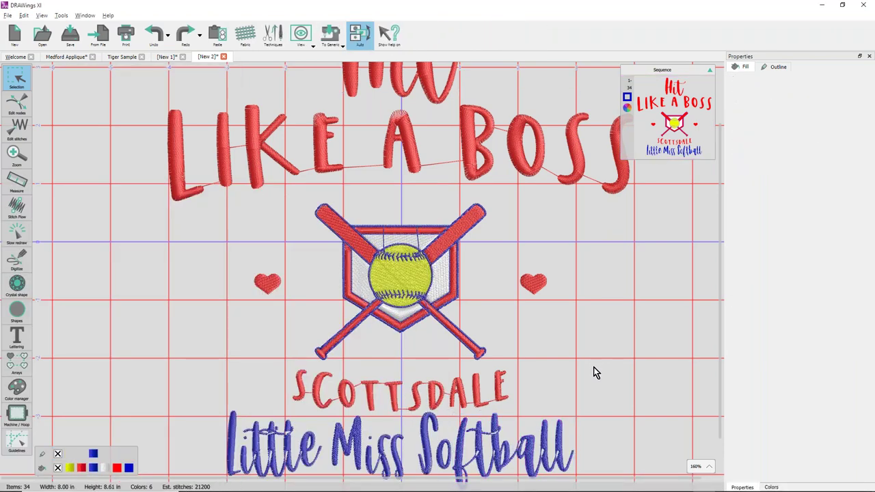
- Break apart the red "LIKE A BOSS" lettering into separate letters
{"action": "left_click", "coordinate": [473, 158]}
{"action": "right_click", "coordinate": [469, 154]}
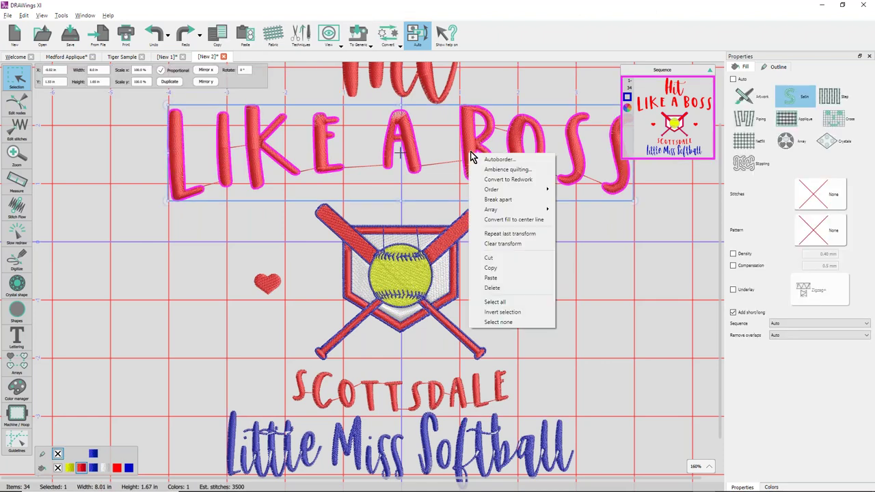
{"action": "left_click", "coordinate": [496, 199]}
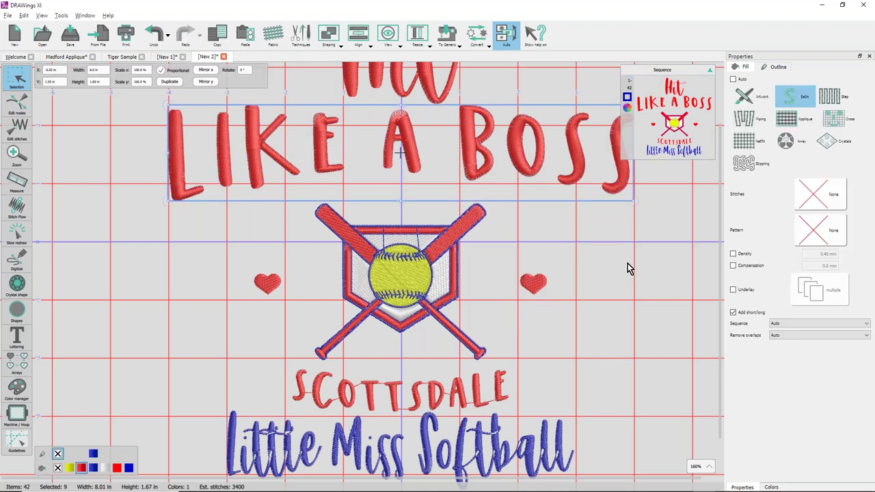
- Enable the 3D-3 underlay for all the separated "LIKE A BOSS" letters and clear the selection
{"action": "scroll", "coordinate": [629, 268], "scroll_direction": "down", "scroll_amount": 3}
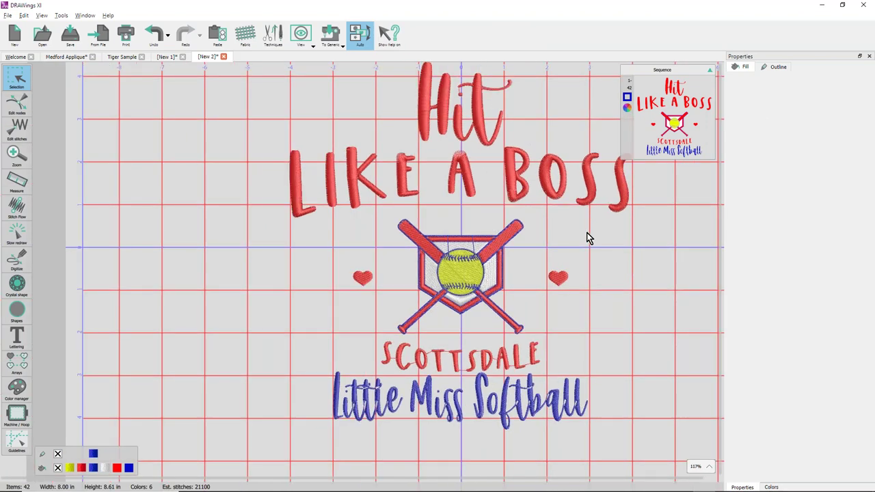
{"action": "left_click_drag", "start_coordinate": [260, 131], "coordinate": [655, 228]}
{"action": "left_click", "coordinate": [813, 290]}
{"action": "left_click", "coordinate": [722, 348]}
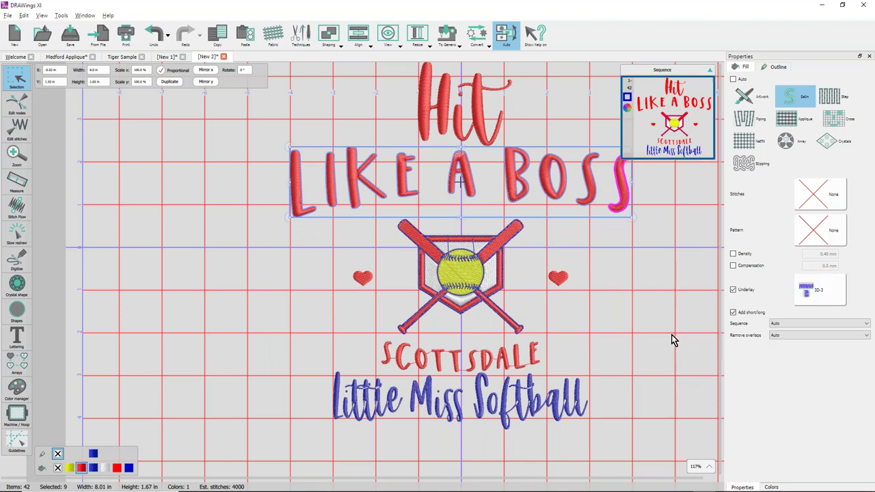
{"action": "left_click", "coordinate": [637, 291]}
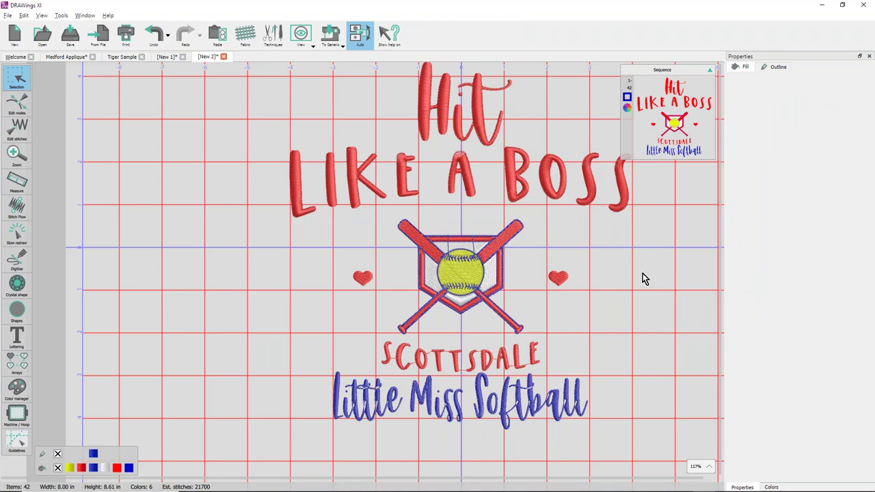
- Switch to CorelDRAW and show the Digital page of the Hit Like a Boss Digital document
{"action": "left_click", "coordinate": [827, 6]}
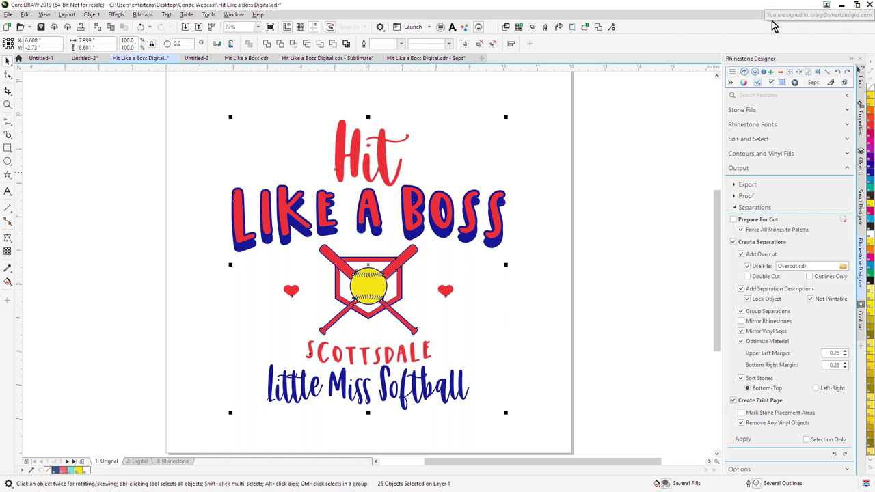
{"action": "left_click", "coordinate": [136, 461]}
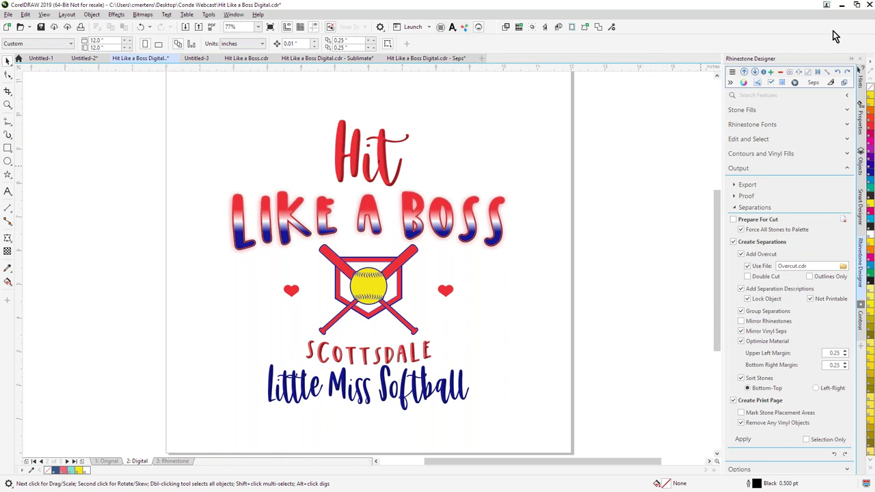
{"action": "scroll", "coordinate": [712, 141], "scroll_direction": "up", "scroll_amount": 3}
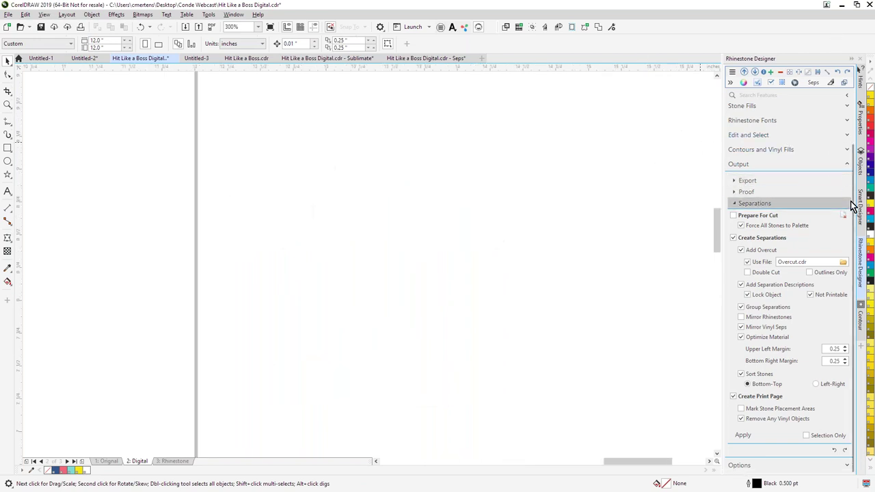
{"action": "scroll", "coordinate": [674, 199], "scroll_direction": "down", "scroll_amount": 3}
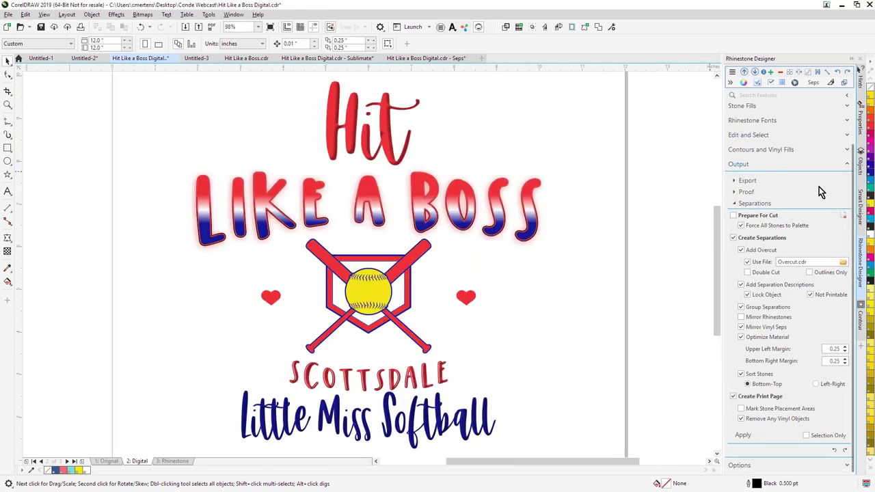
- Open Virtual Samples in Smart Designer and apply the design to the Alternative Apparel Ringer T Red product blank
{"action": "left_click", "coordinate": [863, 220]}
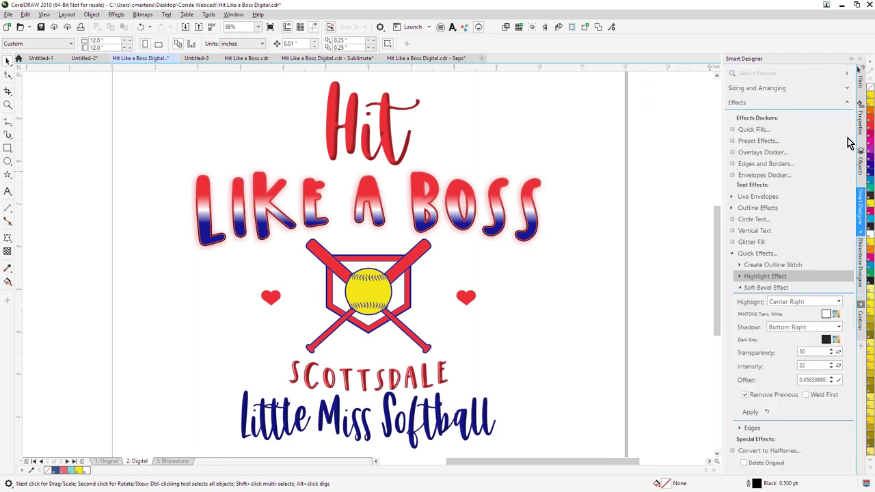
{"action": "scroll", "coordinate": [804, 133], "scroll_direction": "up", "scroll_amount": 3}
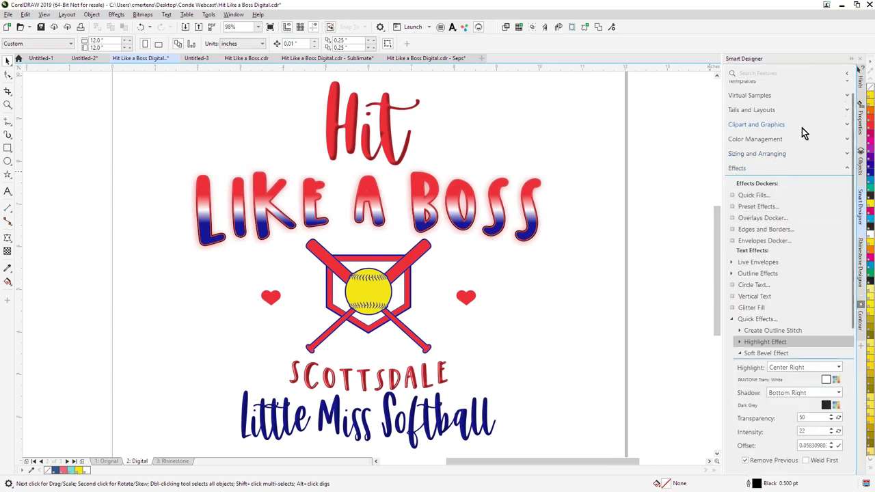
{"action": "left_click", "coordinate": [839, 108]}
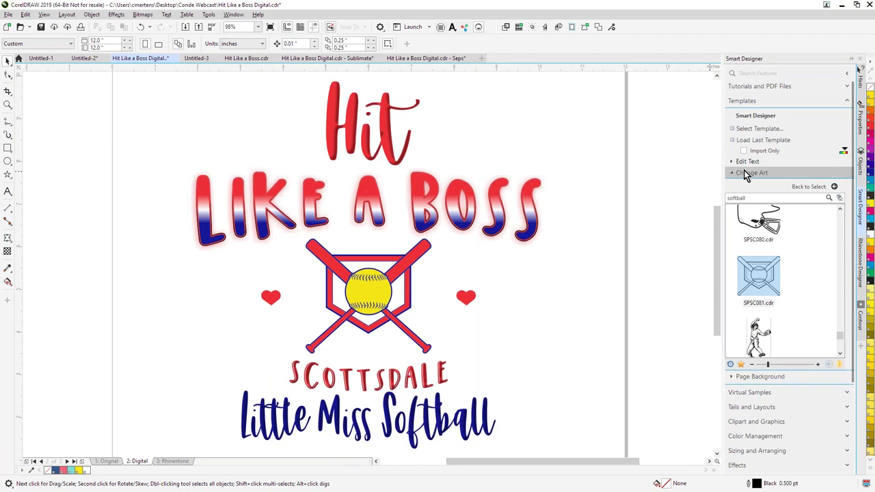
{"action": "scroll", "coordinate": [766, 299], "scroll_direction": "down", "scroll_amount": 3}
{"action": "left_click", "coordinate": [758, 393]}
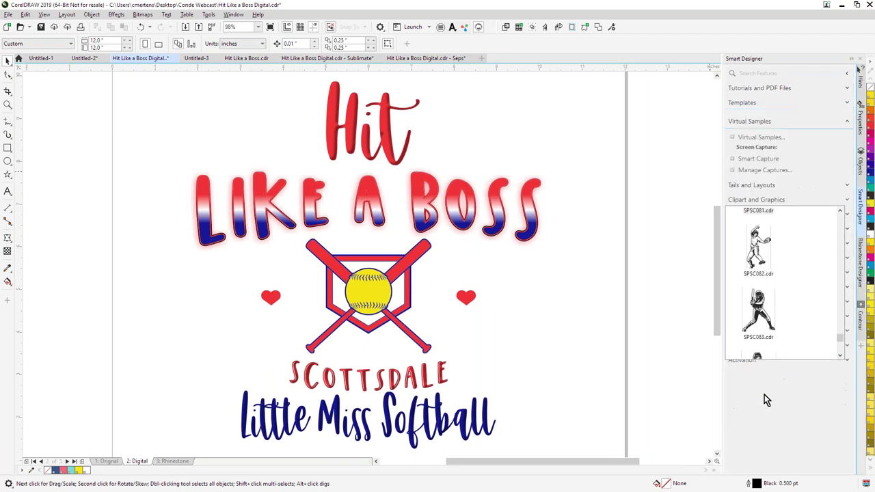
{"action": "left_click", "coordinate": [763, 135]}
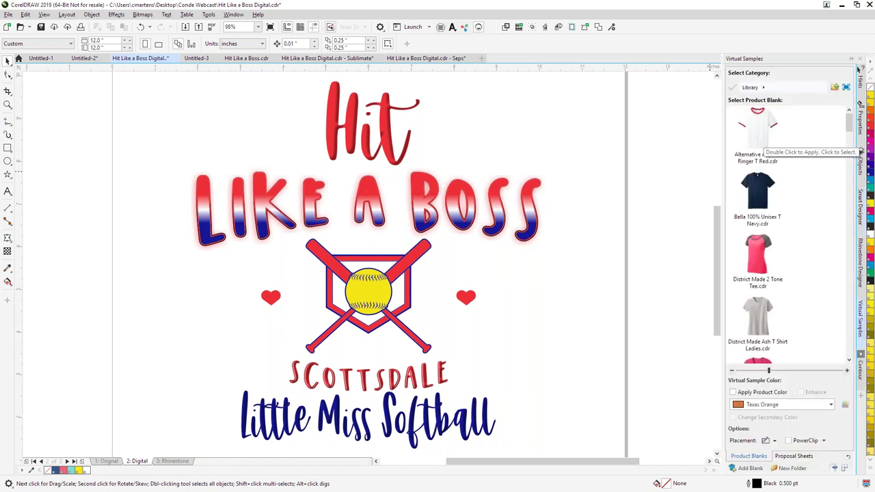
{"action": "left_click", "coordinate": [760, 142]}
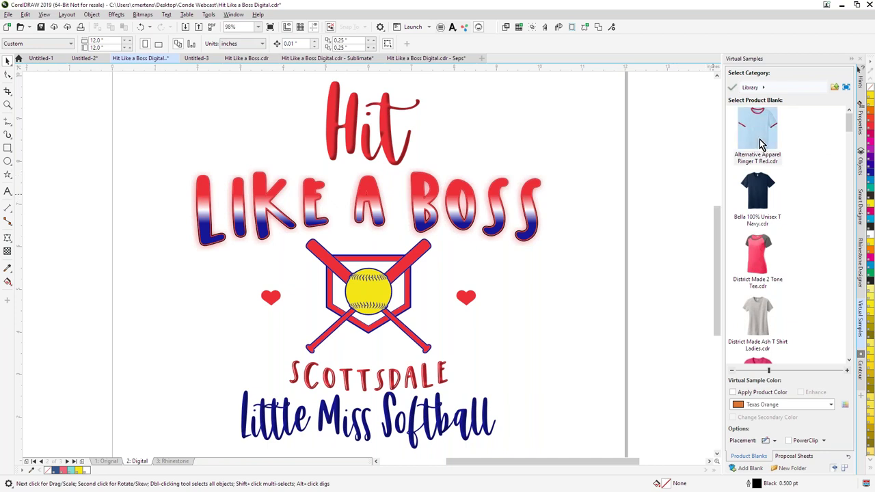
{"action": "double_click", "coordinate": [760, 143]}
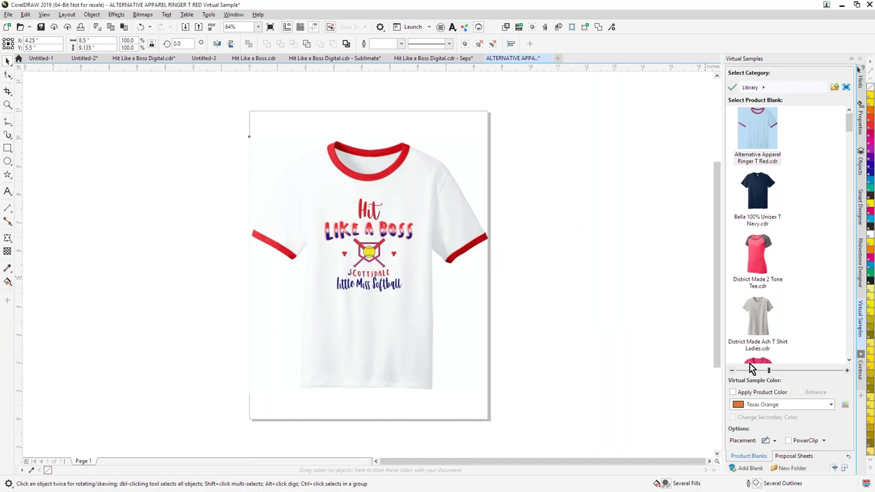
- Replace the existing 1.cdr sample in Proposal Sheets with the new ringer T-shirt virtual sample
{"action": "left_click", "coordinate": [793, 455]}
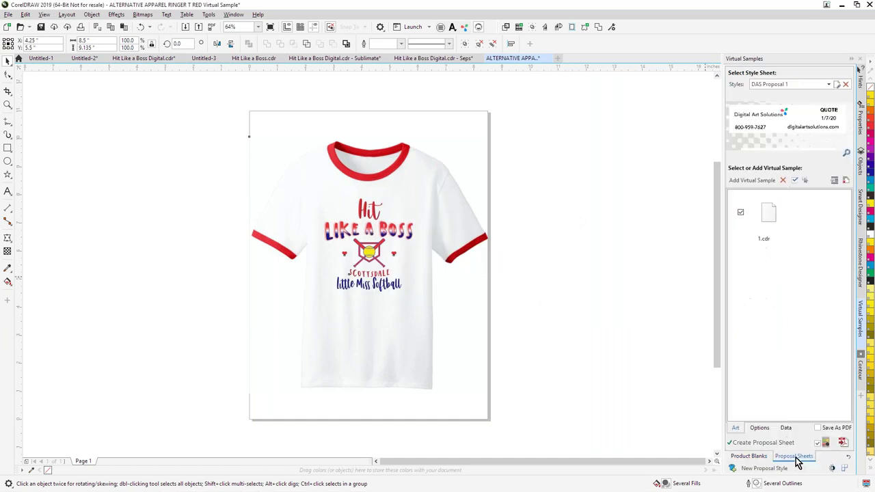
{"action": "left_click", "coordinate": [782, 180]}
{"action": "left_click", "coordinate": [468, 271]}
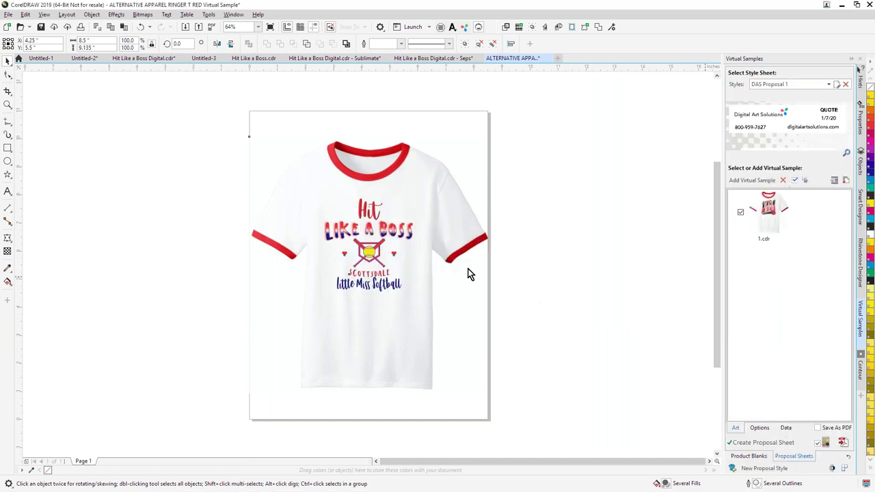
{"action": "left_click", "coordinate": [745, 181]}
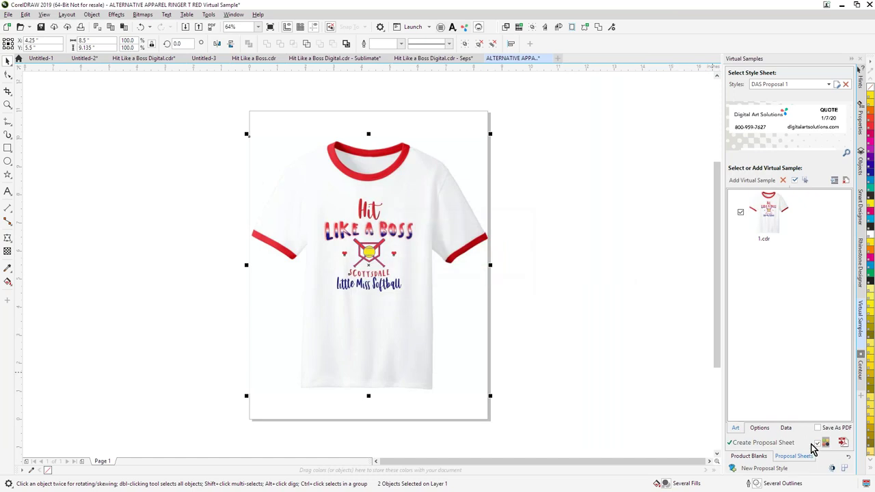
- Inspect the ringer T-shirt virtual sample in Wireframe view and return to Enhanced view
{"action": "left_click", "coordinate": [43, 15]}
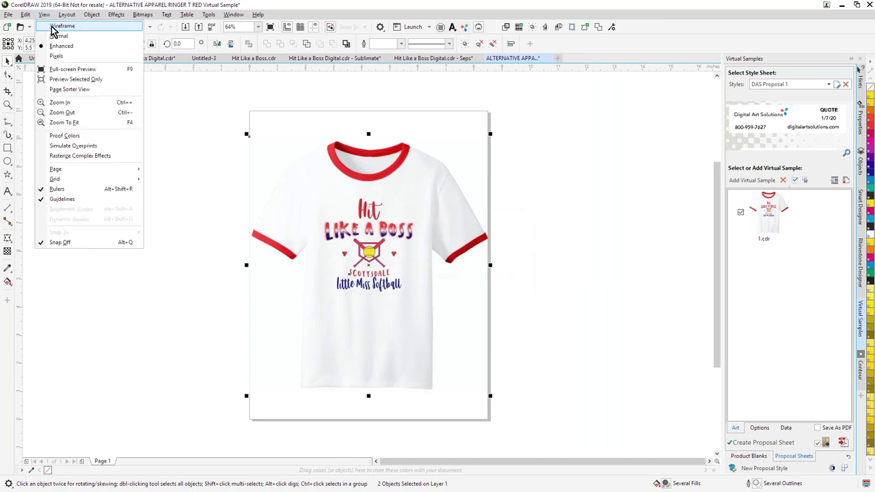
{"action": "left_click", "coordinate": [56, 26]}
{"action": "left_click", "coordinate": [44, 14]}
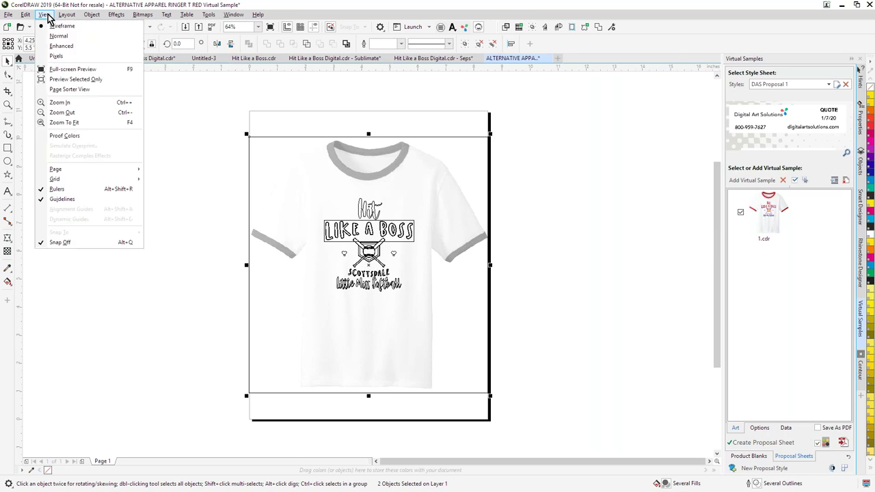
{"action": "left_click", "coordinate": [58, 46]}
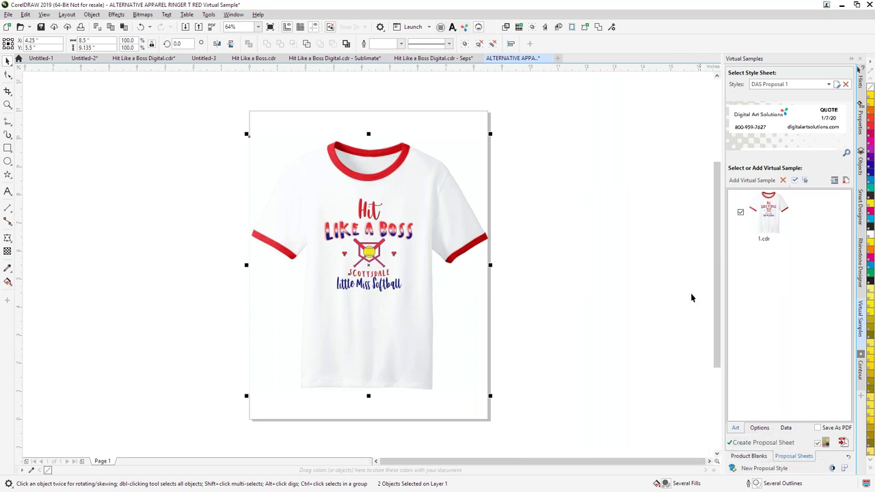
- Create the proposal sheet in the DAS Proposal 1 style and delete its "Thou Shalt Not Steal" watermark
{"action": "left_click", "coordinate": [752, 443]}
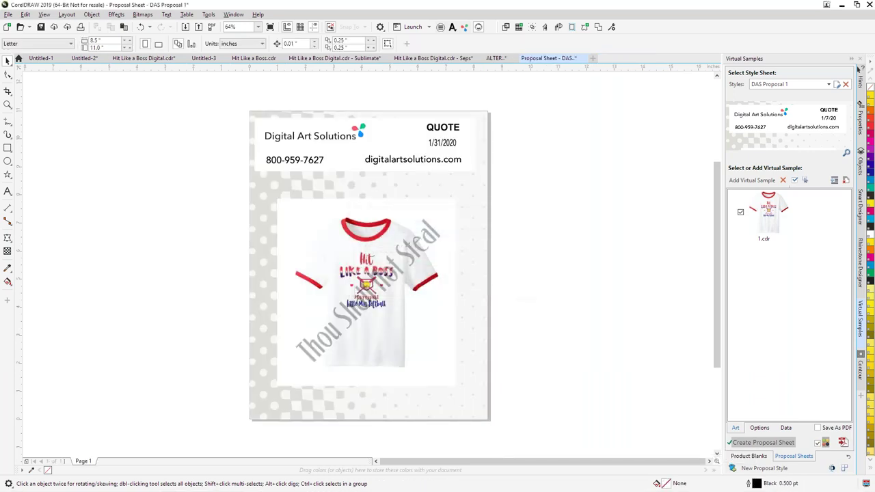
{"action": "left_click", "coordinate": [411, 258]}
{"action": "left_click_drag", "start_coordinate": [411, 258], "coordinate": [562, 229]}
{"action": "key", "text": "Delete"}
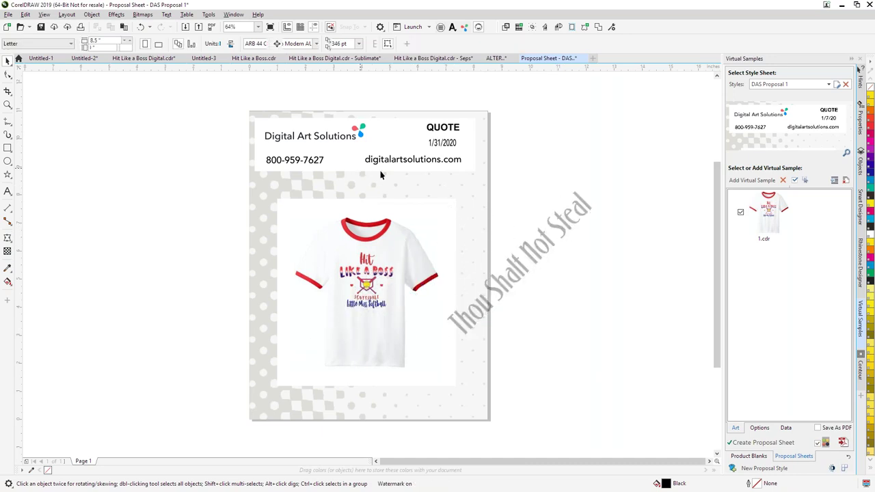
- Inspect the proposal sheet in Wireframe view, restore Enhanced view and examine the shirt artwork up close
{"action": "left_click", "coordinate": [43, 16]}
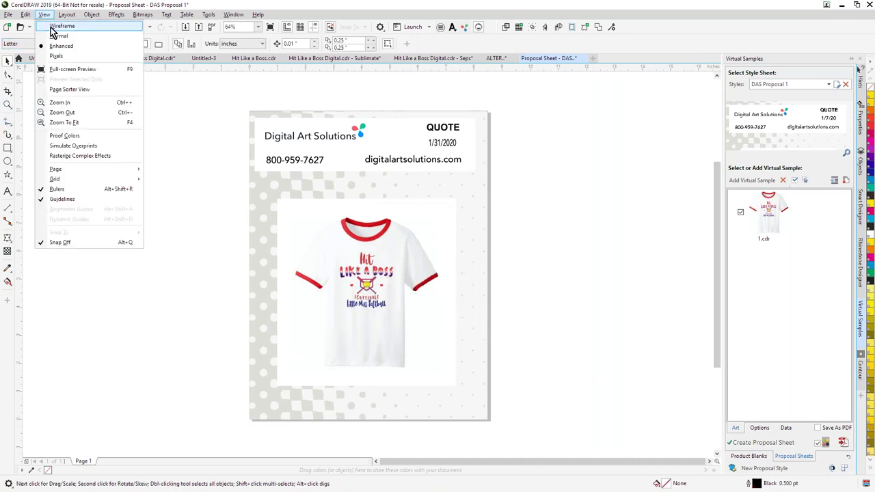
{"action": "left_click", "coordinate": [52, 32]}
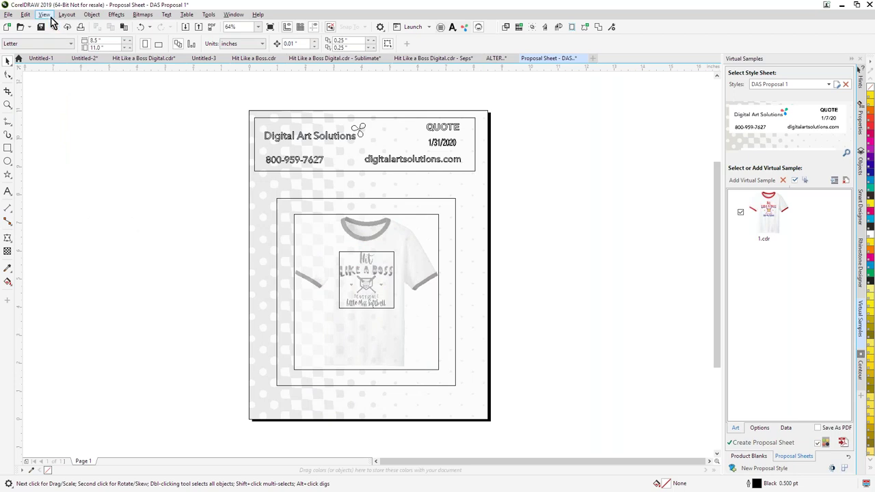
{"action": "left_click", "coordinate": [43, 14]}
{"action": "left_click", "coordinate": [57, 46]}
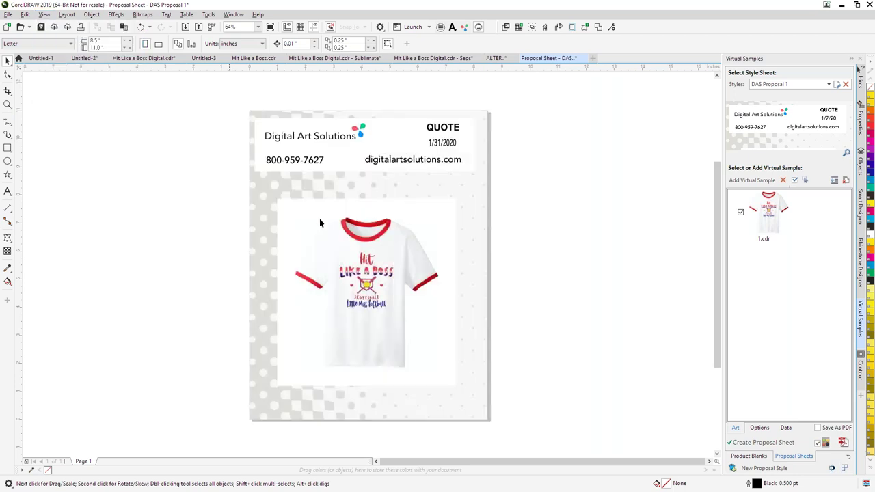
{"action": "left_click", "coordinate": [10, 105]}
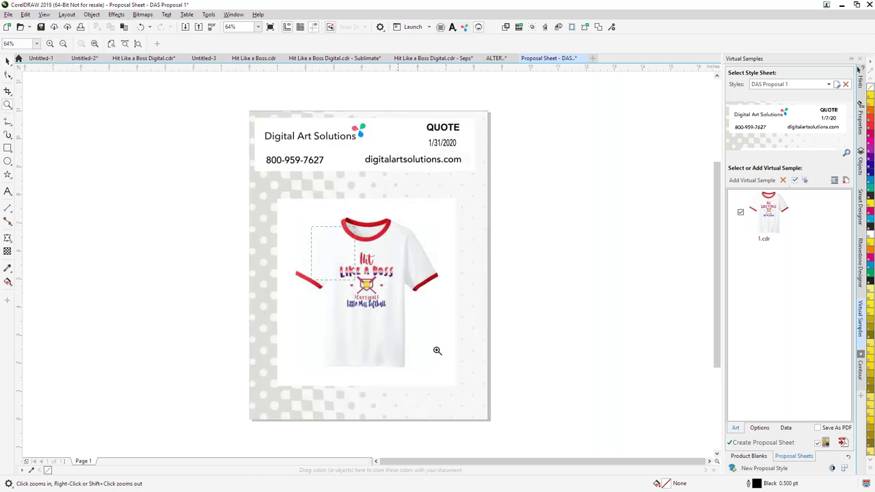
{"action": "left_click", "coordinate": [447, 361]}
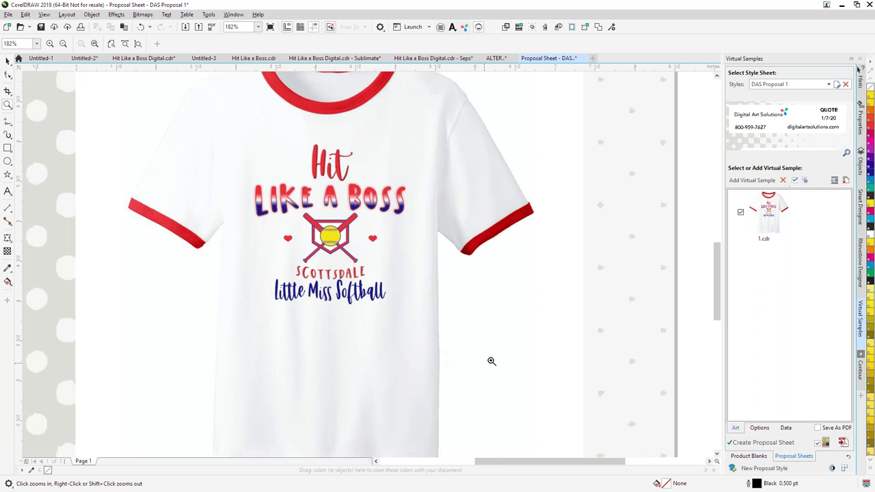
- Publish the proposal sheet as a PDF named Little Miss Concept in the Conde Webcast folder on the Desktop
{"action": "left_click", "coordinate": [844, 444]}
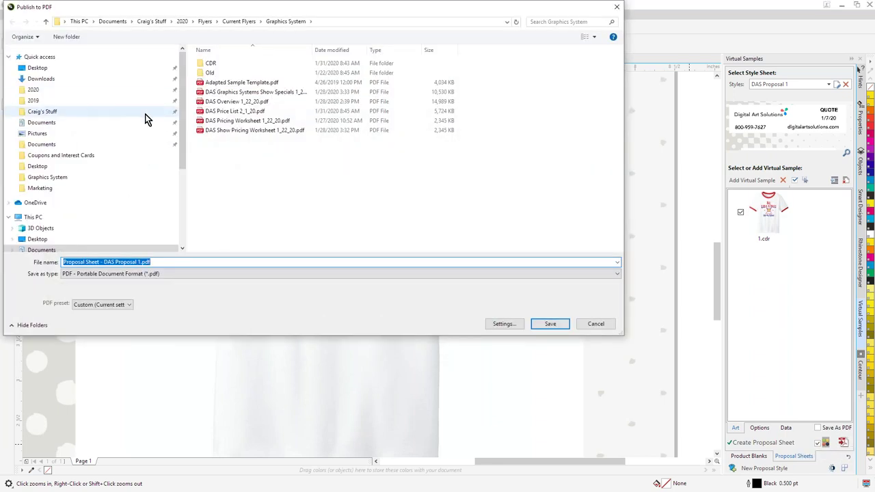
{"action": "left_click", "coordinate": [40, 69]}
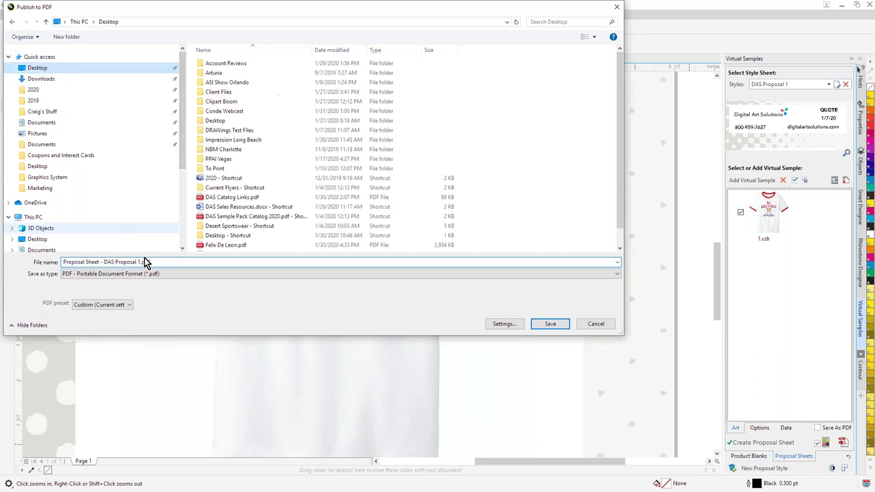
{"action": "double_click", "coordinate": [236, 110]}
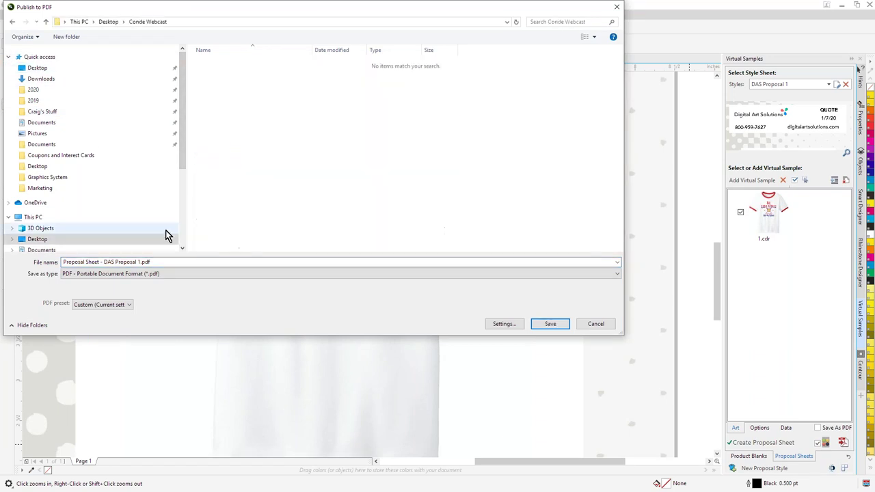
{"action": "left_click", "coordinate": [165, 261]}
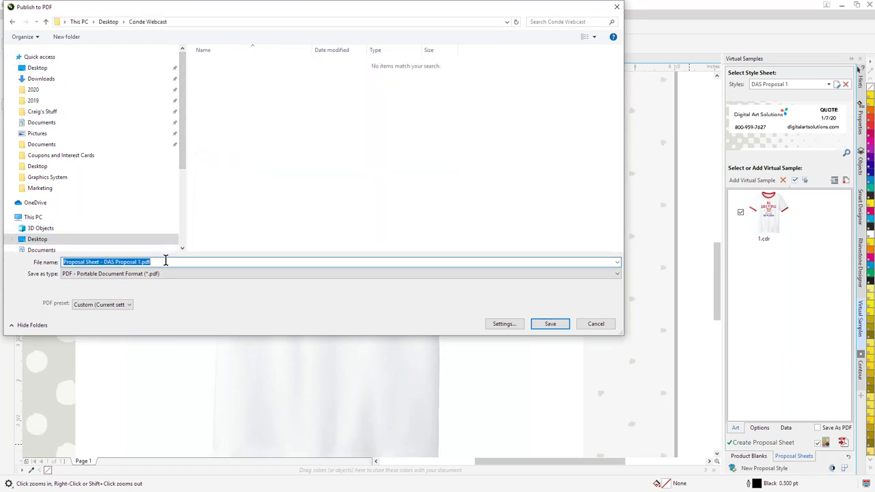
{"action": "type", "text": "Littl"}
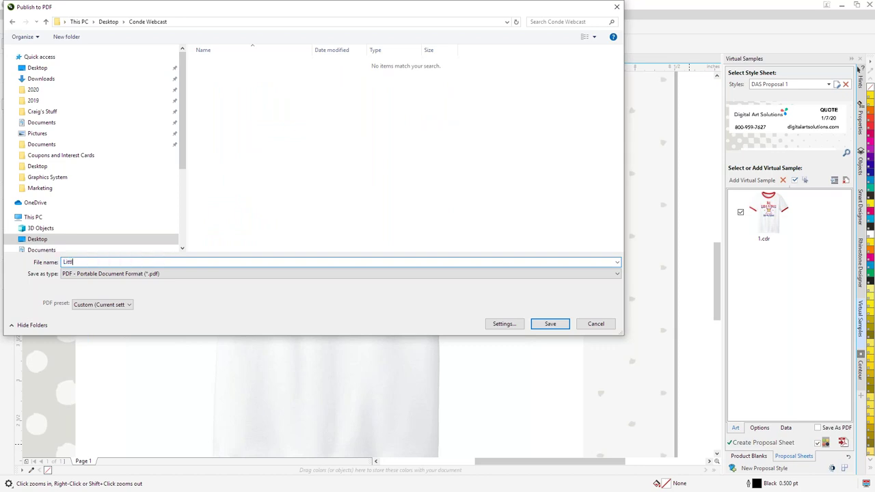
{"action": "type", "text": "e Miss Concept"}
{"action": "left_click", "coordinate": [550, 326]}
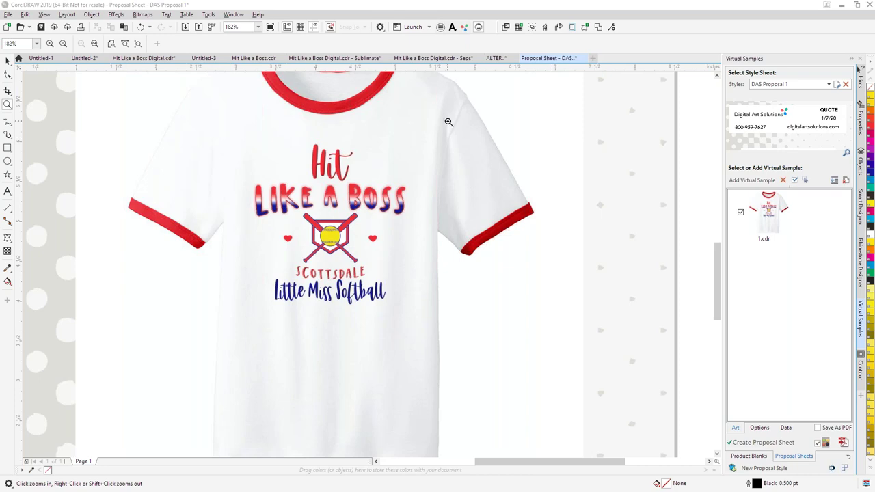
- Review Little Miss Concept.pdf from the Conde Webcast desktop folder, then close the PDF viewer and the folder
{"action": "left_click", "coordinate": [842, 6]}
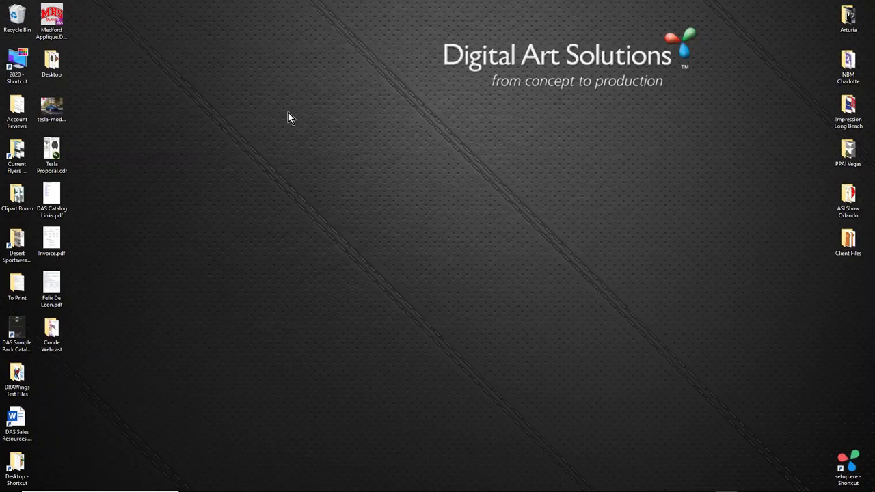
{"action": "double_click", "coordinate": [52, 332]}
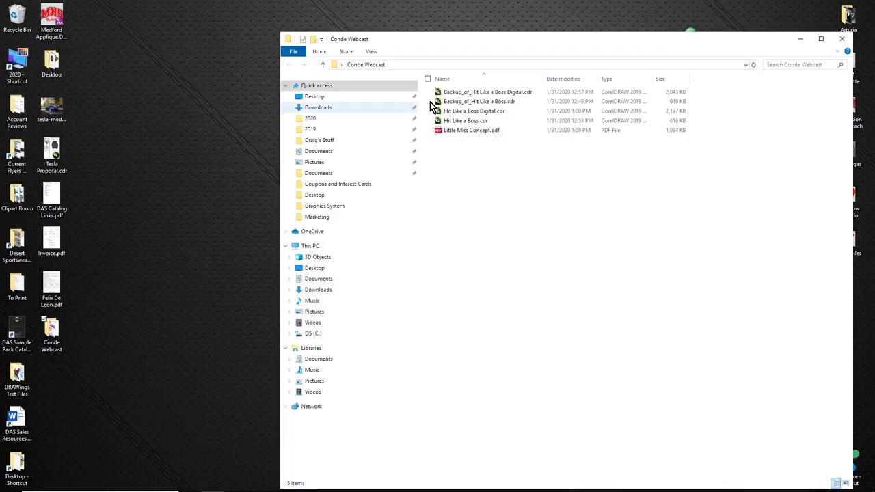
{"action": "left_click", "coordinate": [461, 132]}
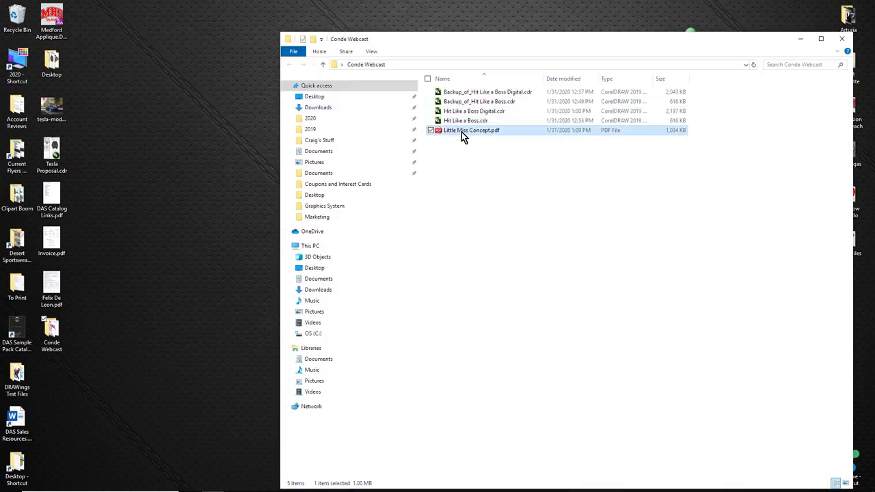
{"action": "double_click", "coordinate": [462, 132]}
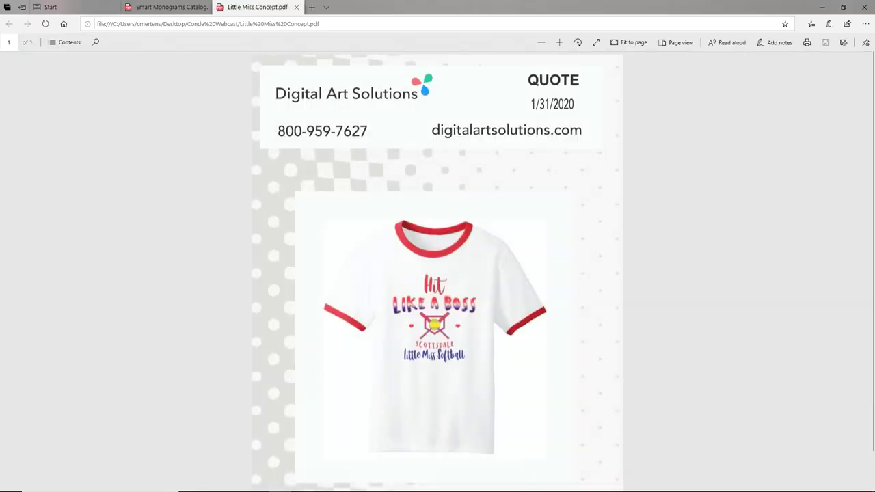
{"action": "left_click", "coordinate": [866, 12]}
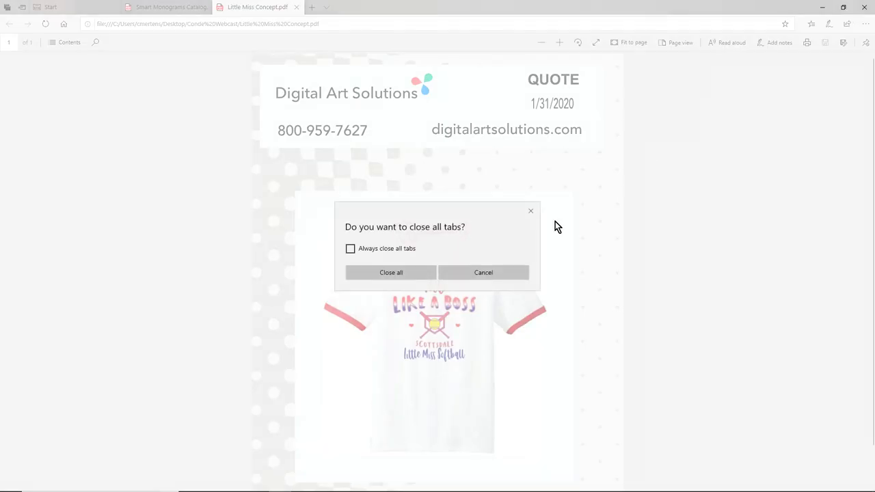
{"action": "left_click", "coordinate": [422, 271]}
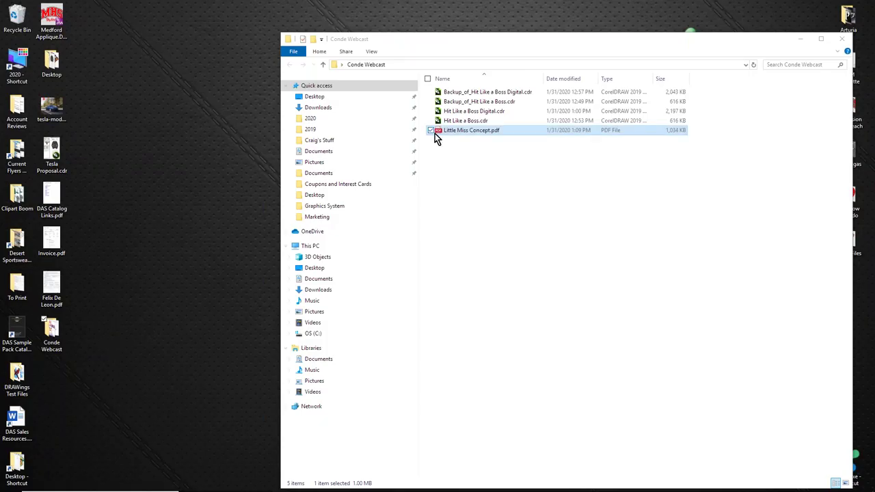
{"action": "left_click_drag", "start_coordinate": [436, 131], "coordinate": [874, 314]}
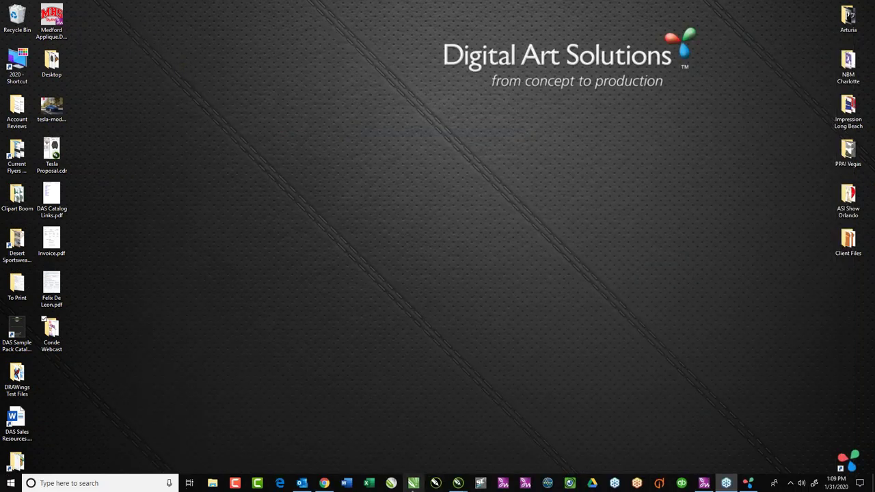
- Switch back to CorelDRAW and close the DAS Proposal 1 proposal sheet without saving it
{"action": "left_click", "coordinate": [457, 483]}
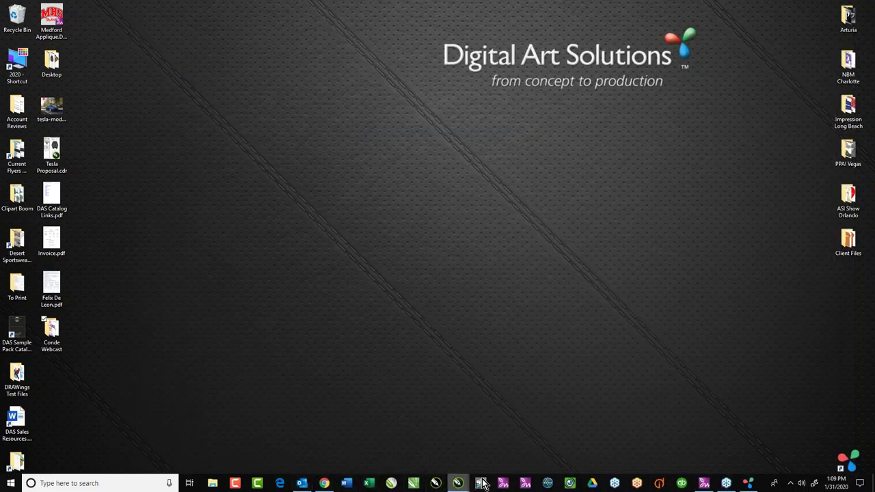
{"action": "left_click", "coordinate": [658, 440]}
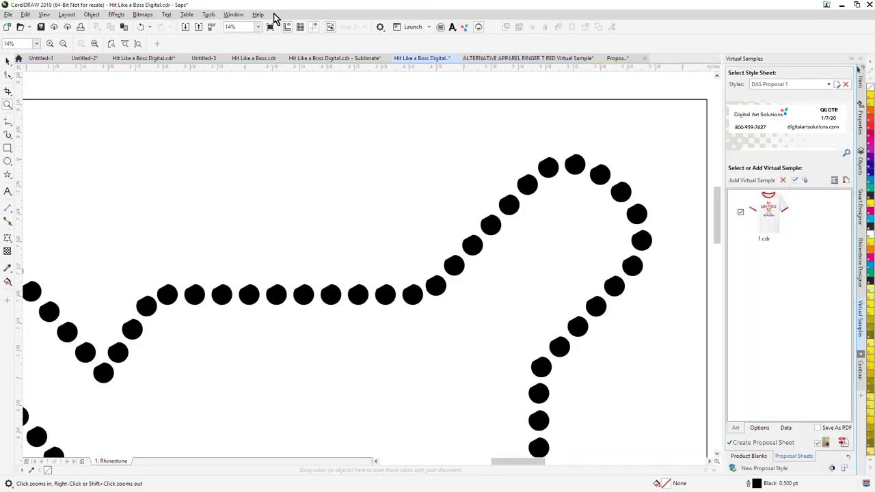
{"action": "left_click", "coordinate": [635, 59]}
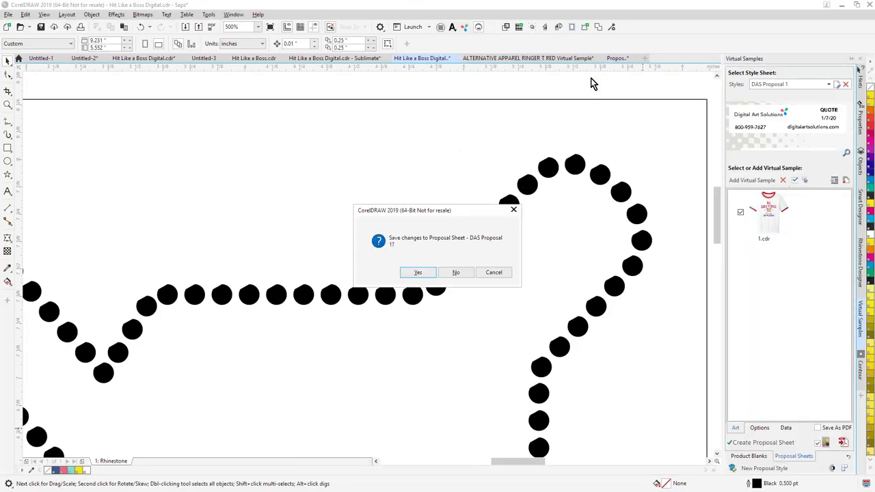
{"action": "left_click", "coordinate": [455, 273]}
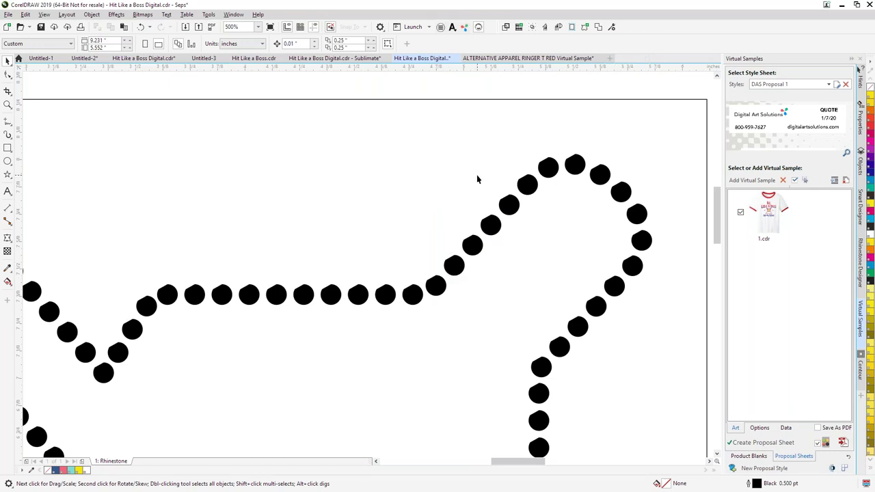
- Close the ringer T-shirt virtual sample and the Hit Like a Boss Digital Seps document without saving changes
{"action": "scroll", "coordinate": [335, 86], "scroll_direction": "up", "scroll_amount": 2}
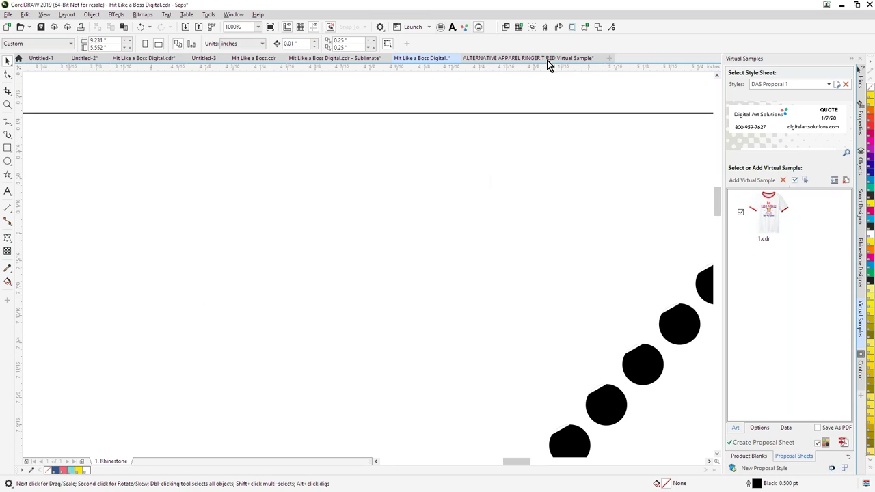
{"action": "left_click", "coordinate": [550, 60]}
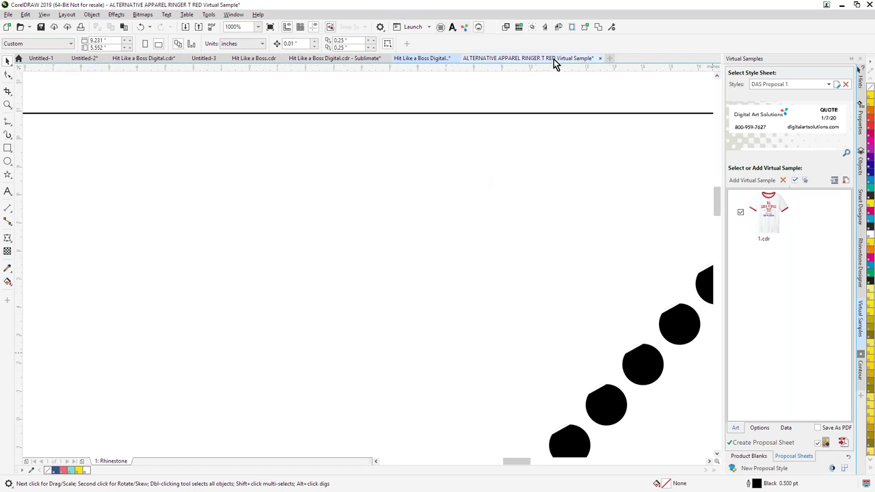
{"action": "middle_click", "coordinate": [553, 59]}
{"action": "left_click", "coordinate": [474, 273]}
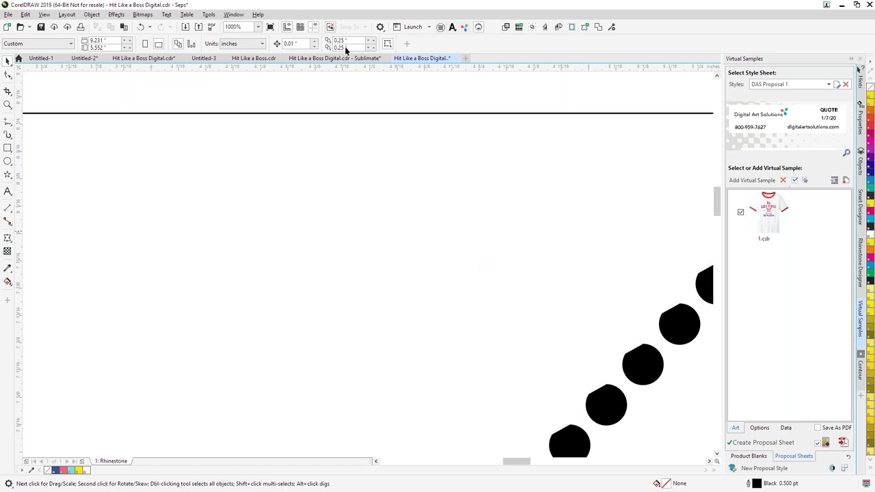
{"action": "left_click", "coordinate": [458, 60]}
{"action": "left_click", "coordinate": [455, 274]}
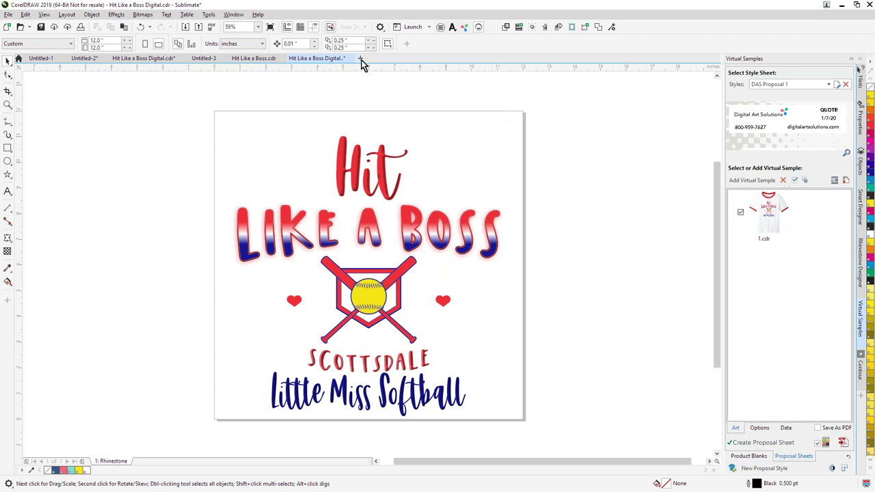
- Create a new blank document, then switch to Google Chrome and open a new browser tab
{"action": "left_click", "coordinate": [366, 58]}
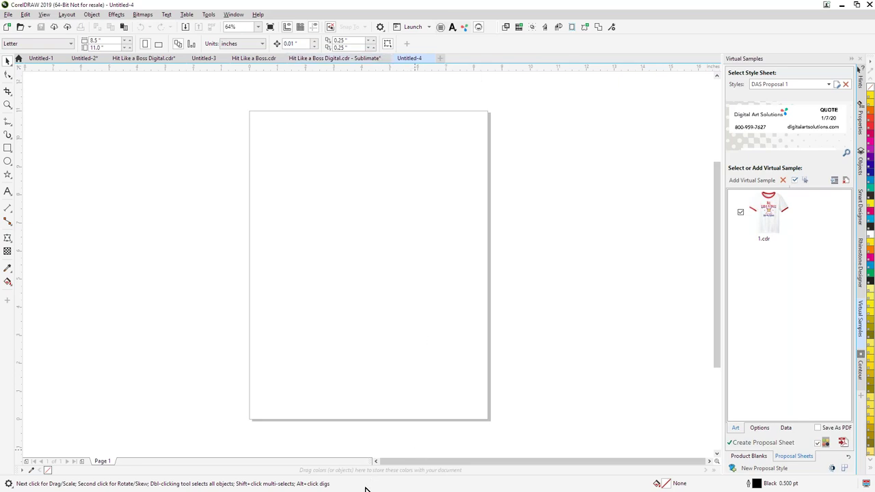
{"action": "key", "text": "alt+Tab"}
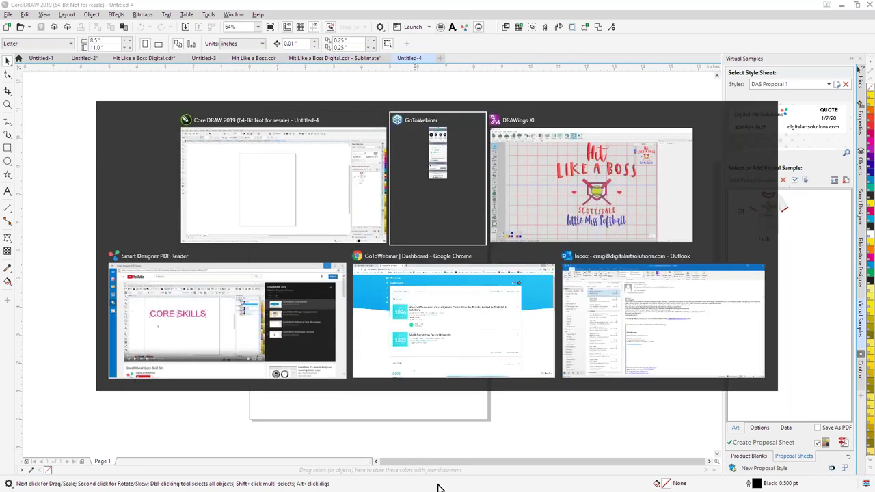
{"action": "key", "text": "alt+Tab"}
{"action": "key", "text": "alt+Tab"}
{"action": "key", "text": "alt+Tab"}
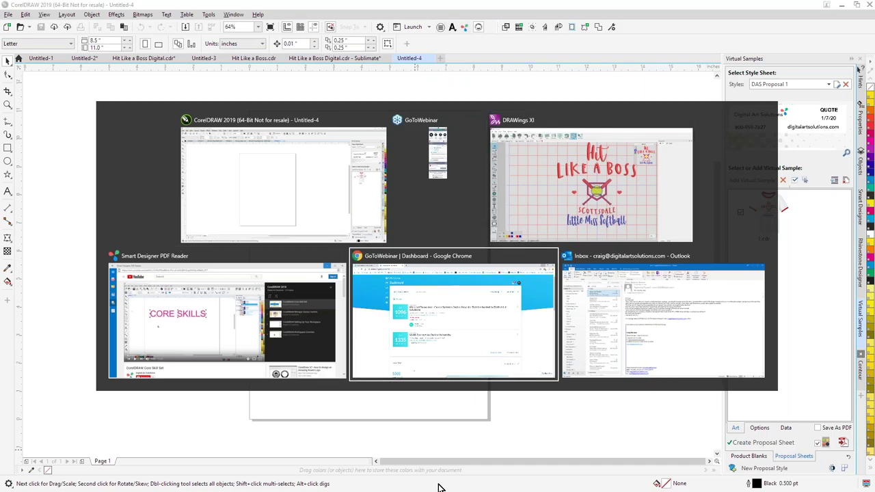
{"action": "left_click", "coordinate": [232, 8]}
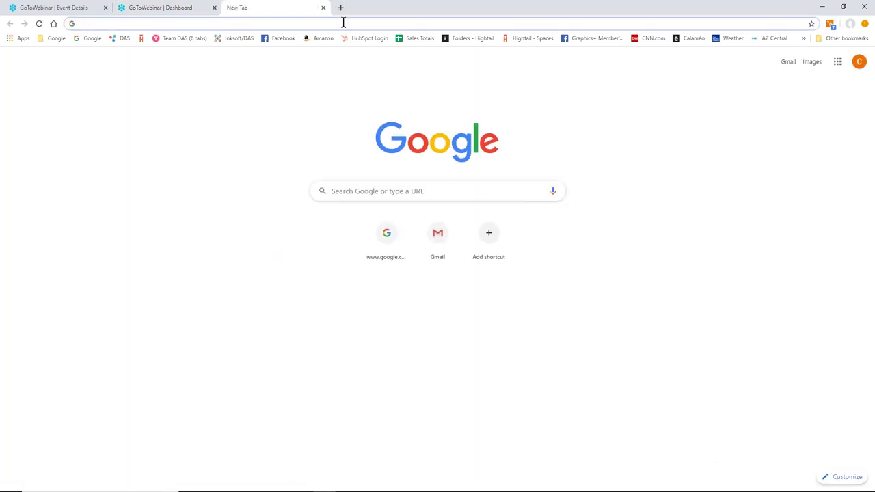
- Open the bookmarked Digital Art Solutions website and go to its Graphics+ member area
{"action": "left_click", "coordinate": [120, 40]}
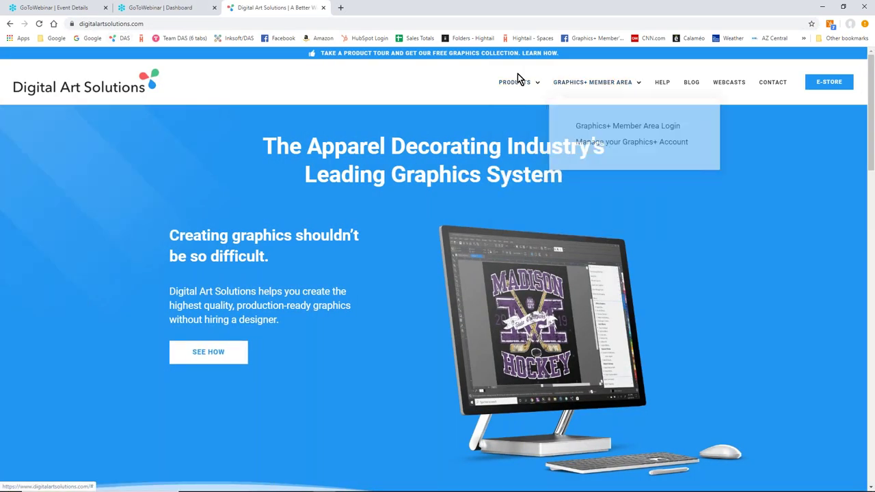
{"action": "mouse_move", "coordinate": [534, 88]}
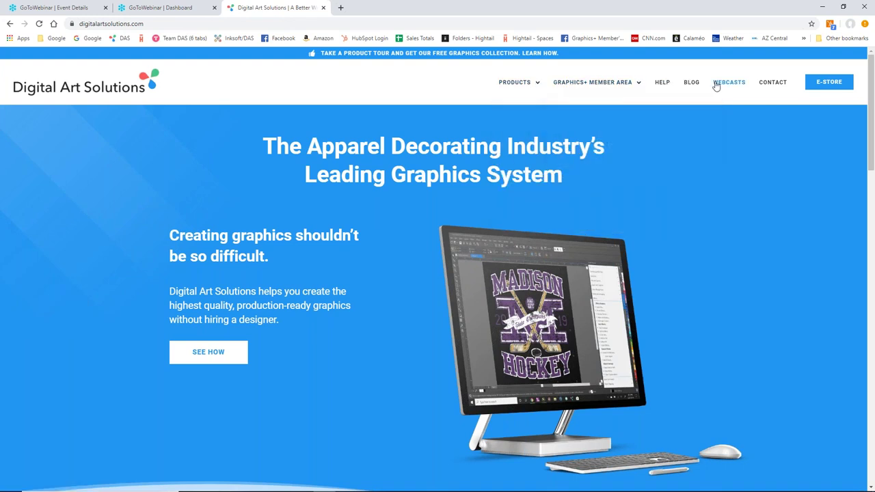
{"action": "mouse_move", "coordinate": [603, 83]}
{"action": "left_click", "coordinate": [571, 129]}
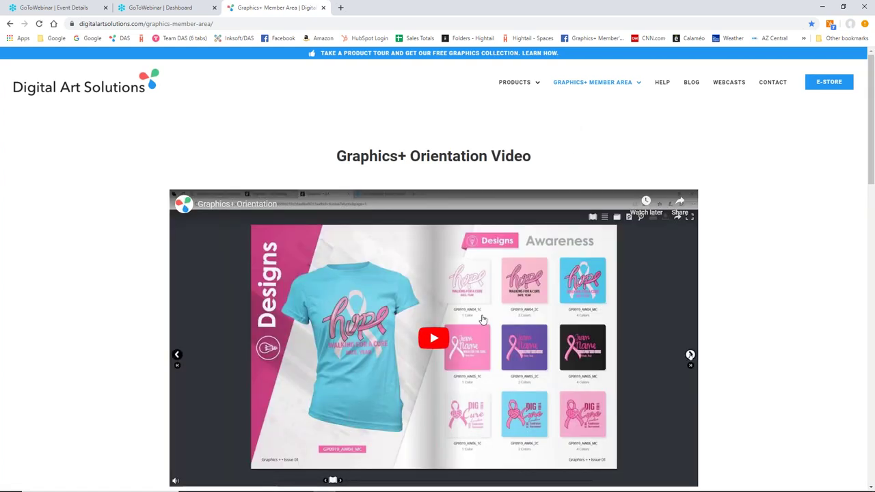
- Look through the member area's videos, marketing tools, guides and ebooks, and open the Graphics+ Virtual Catalog Lookbooks
{"action": "scroll", "coordinate": [481, 320], "scroll_direction": "down", "scroll_amount": 5}
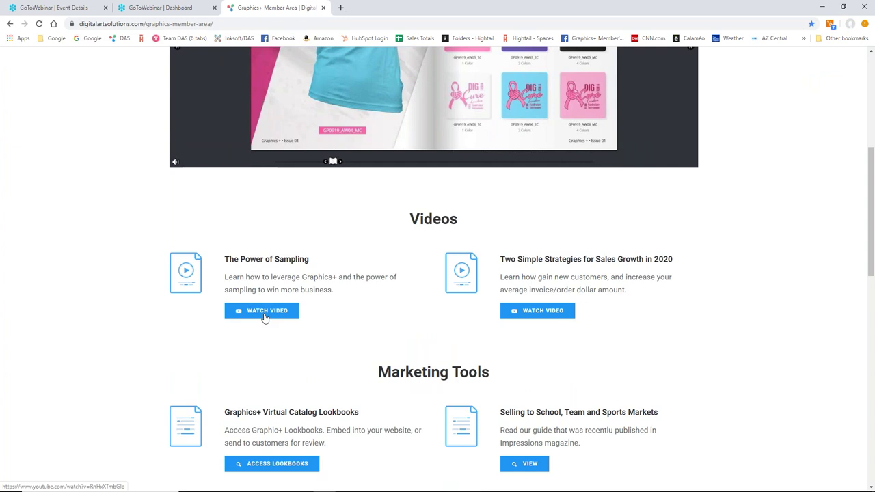
{"action": "scroll", "coordinate": [386, 293], "scroll_direction": "down", "scroll_amount": 2}
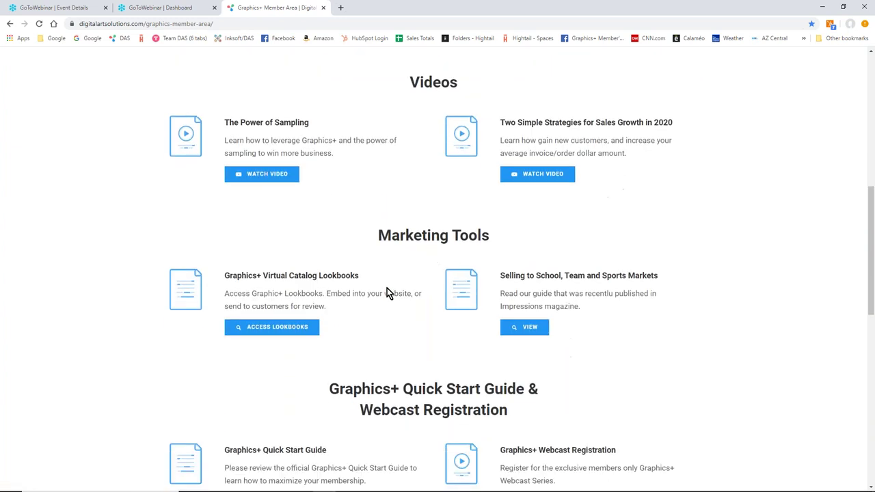
{"action": "scroll", "coordinate": [531, 328], "scroll_direction": "down", "scroll_amount": 3}
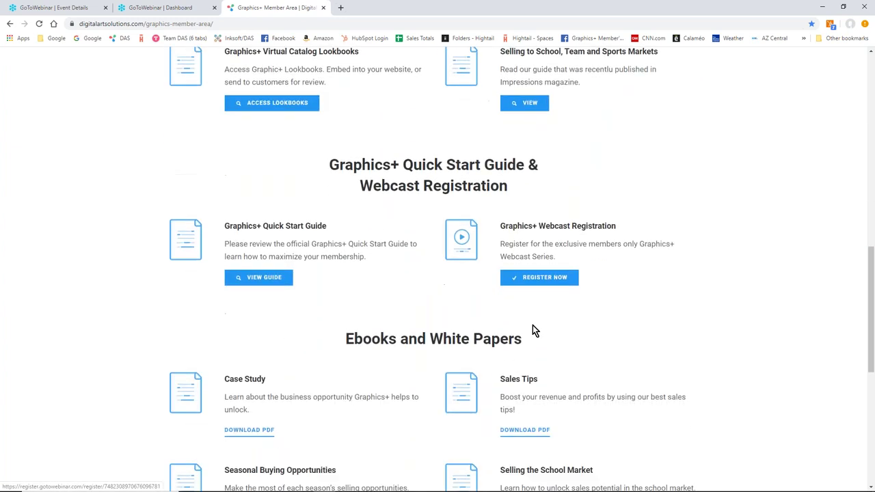
{"action": "scroll", "coordinate": [539, 356], "scroll_direction": "down", "scroll_amount": 1}
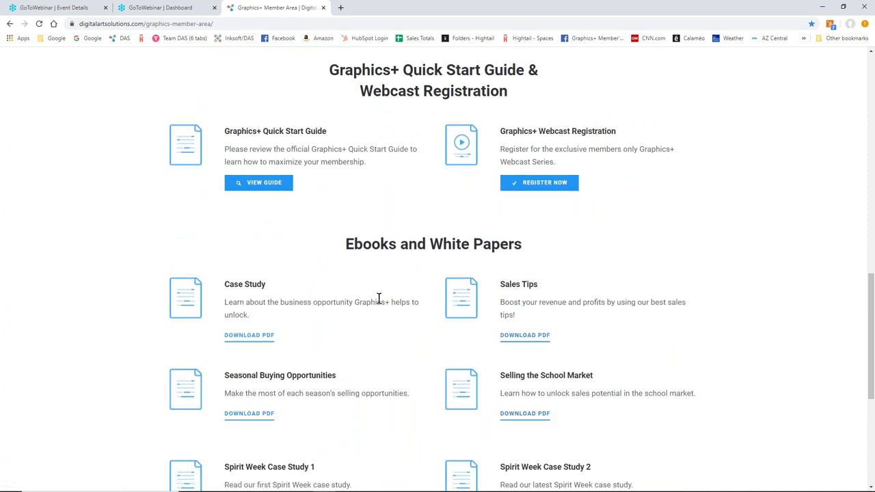
{"action": "scroll", "coordinate": [378, 298], "scroll_direction": "up", "scroll_amount": 2}
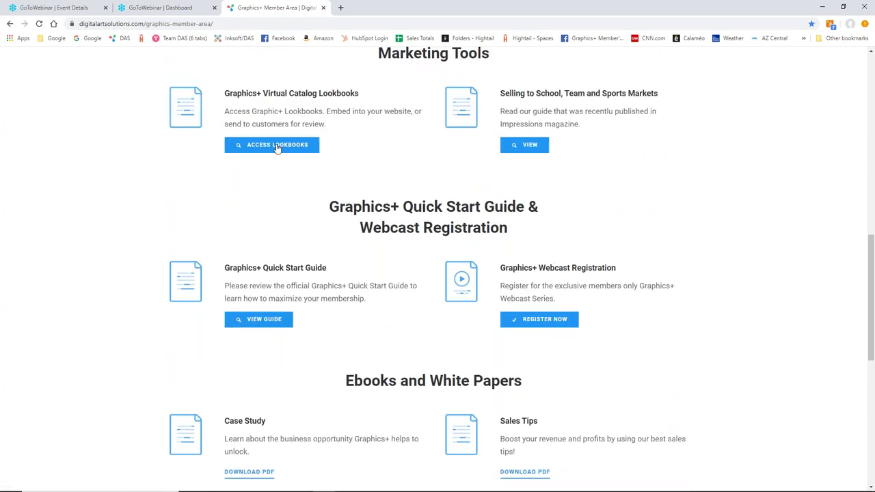
{"action": "left_click", "coordinate": [278, 145]}
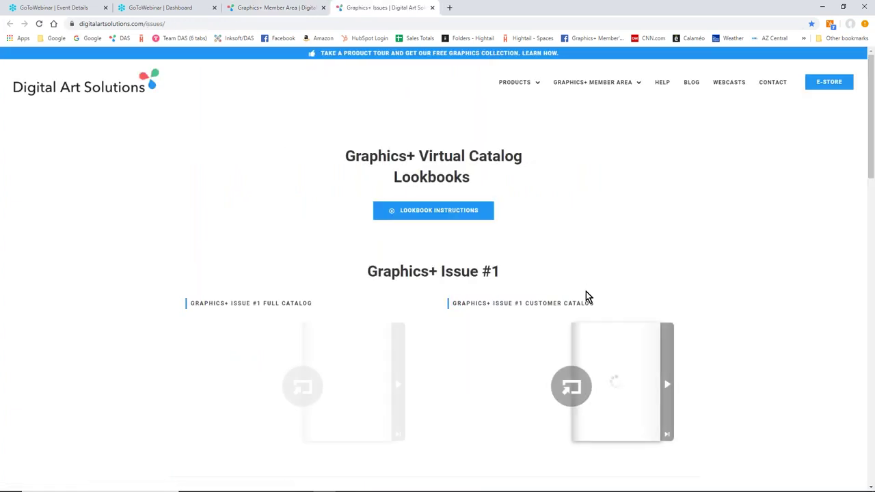
- Open the Graphics+ Issue #1 customer catalog, select its web address and show its sharing options
{"action": "scroll", "coordinate": [586, 292], "scroll_direction": "down", "scroll_amount": 3}
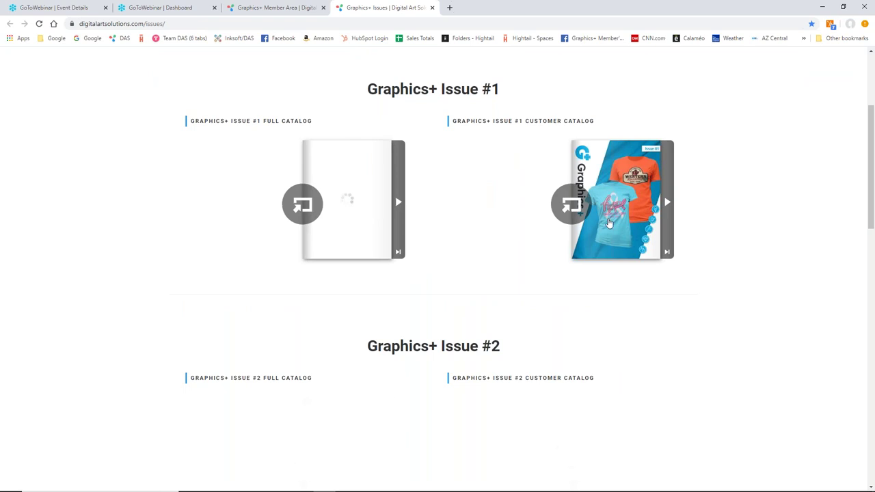
{"action": "left_click", "coordinate": [570, 206]}
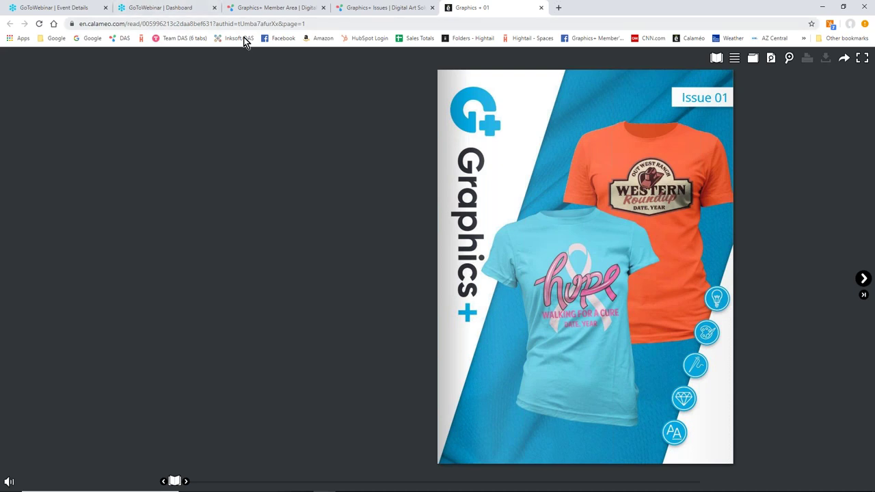
{"action": "left_click", "coordinate": [307, 23]}
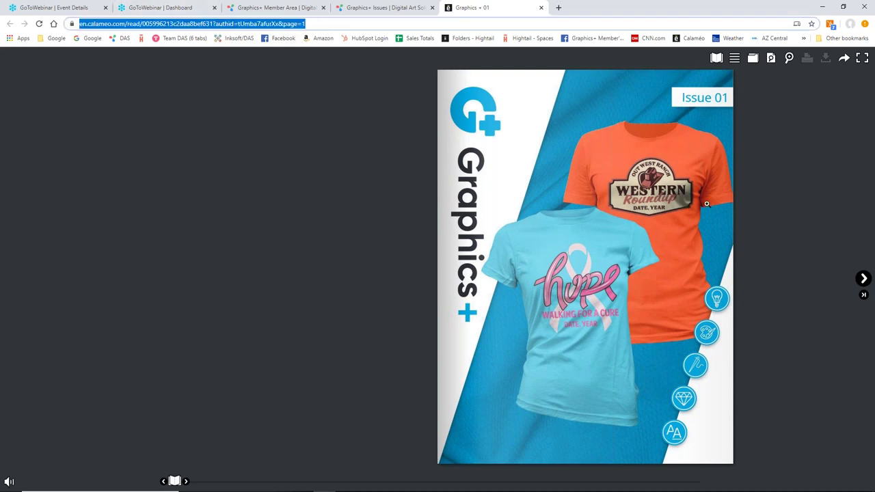
{"action": "key", "text": "alt+Tab"}
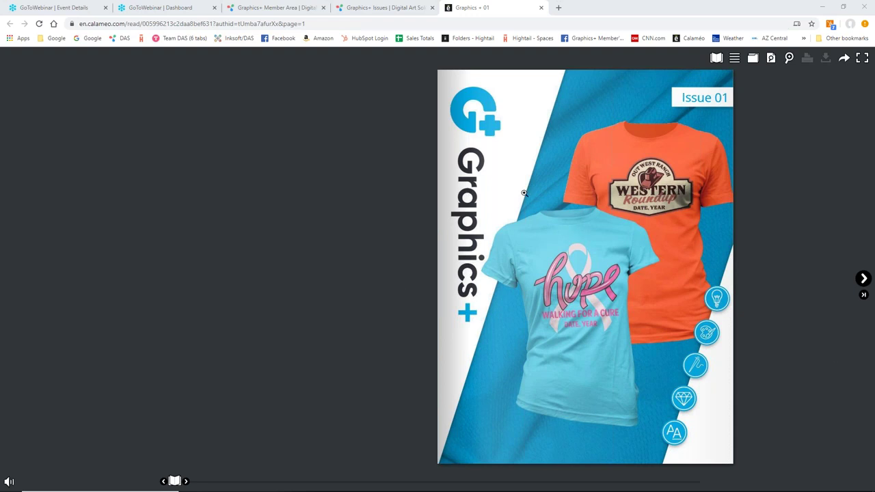
{"action": "left_click", "coordinate": [843, 59]}
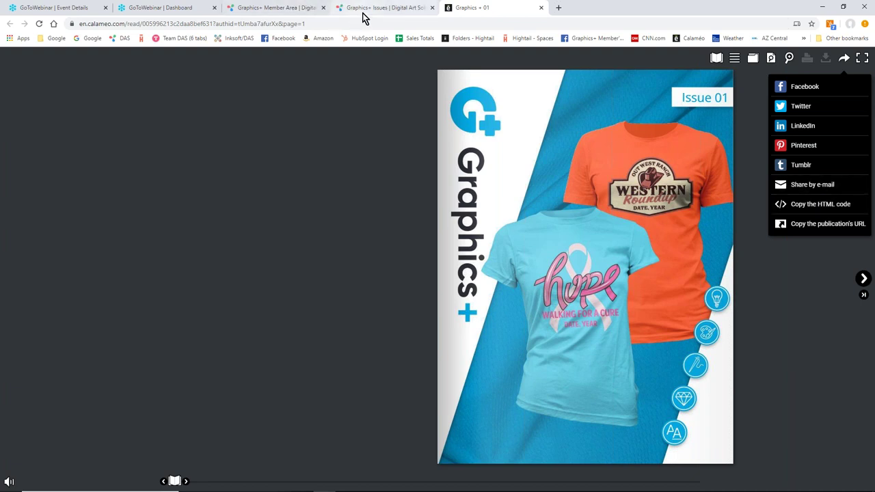
{"action": "left_click", "coordinate": [382, 7]}
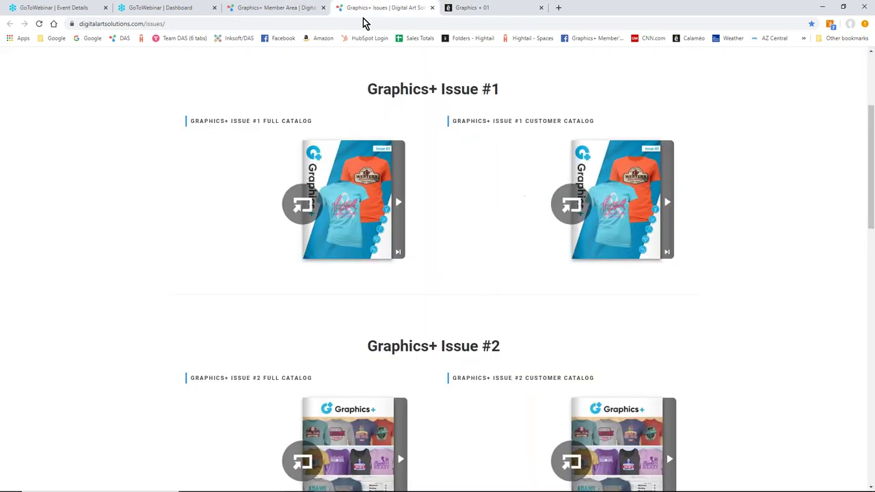
{"action": "left_click", "coordinate": [562, 216]}
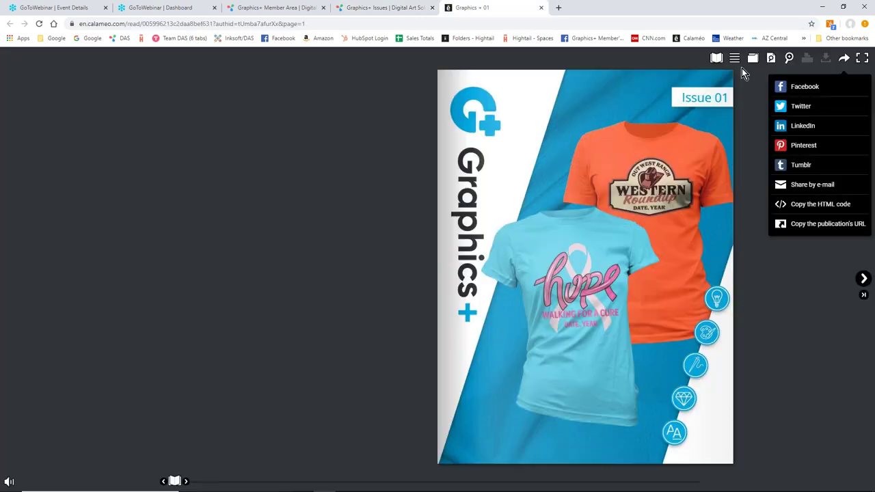
- Jump to the catalog's basketball designs through its table of contents, check the sharing options, and return to the cover
{"action": "left_click", "coordinate": [734, 60]}
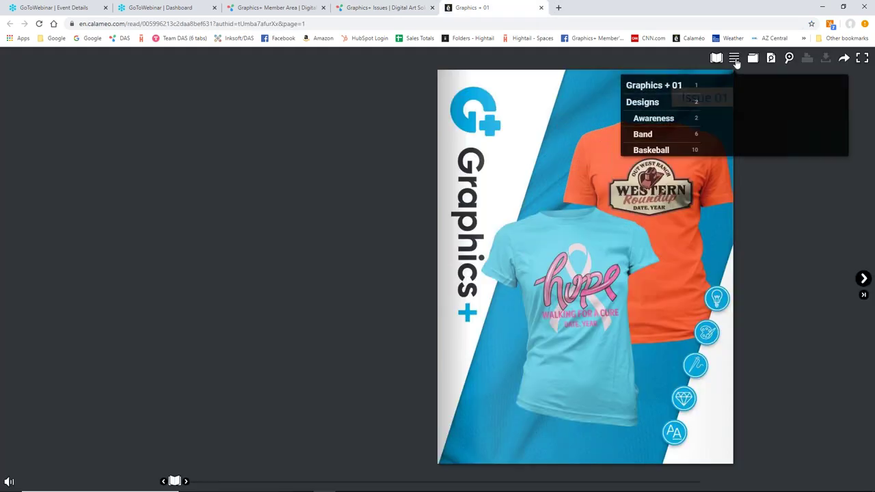
{"action": "left_click", "coordinate": [649, 150]}
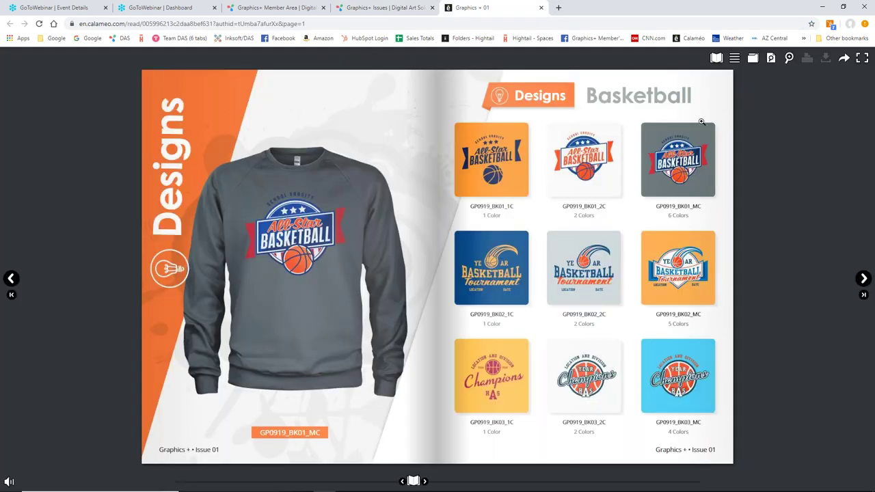
{"action": "left_click", "coordinate": [845, 60]}
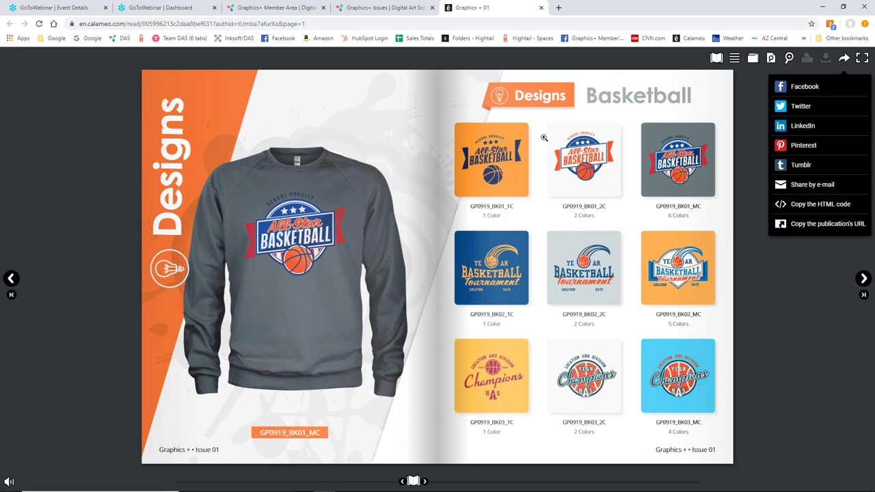
{"action": "left_click", "coordinate": [734, 58]}
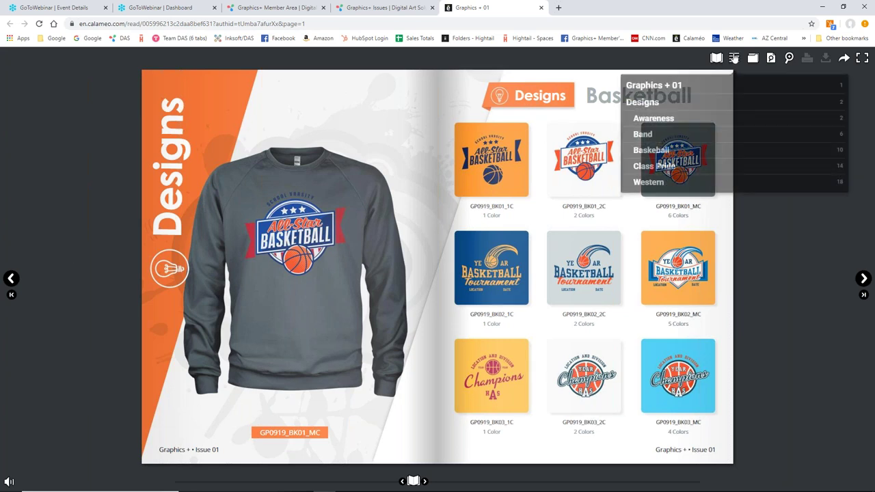
{"action": "left_click", "coordinate": [644, 86]}
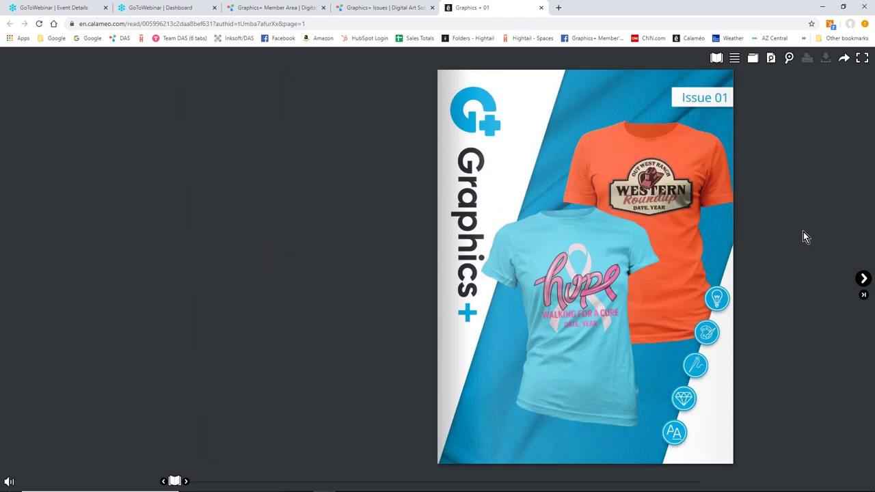
- Page through the Issue 01 customer catalog from the Awareness designs to the Western designs
{"action": "left_click", "coordinate": [863, 280]}
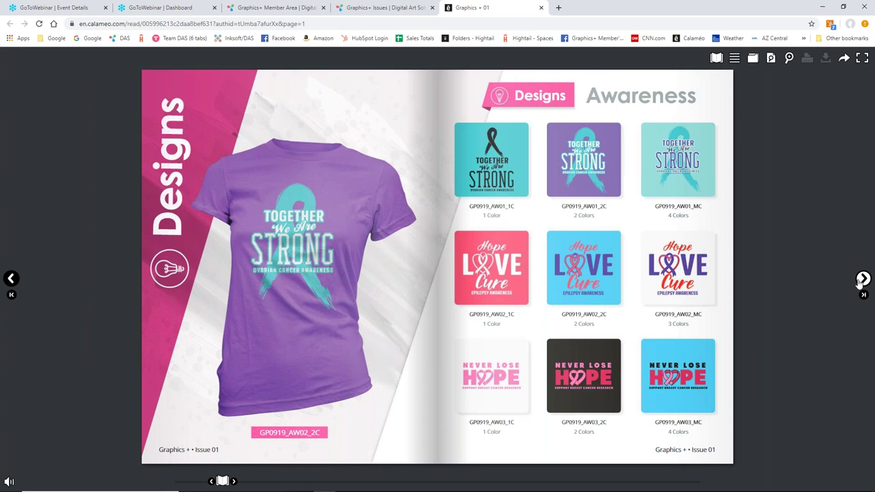
{"action": "left_click", "coordinate": [862, 278]}
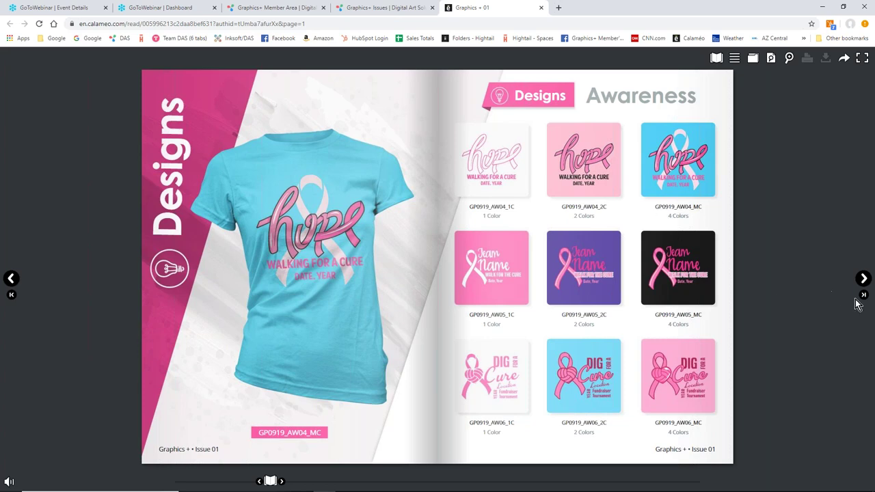
{"action": "left_click", "coordinate": [863, 278]}
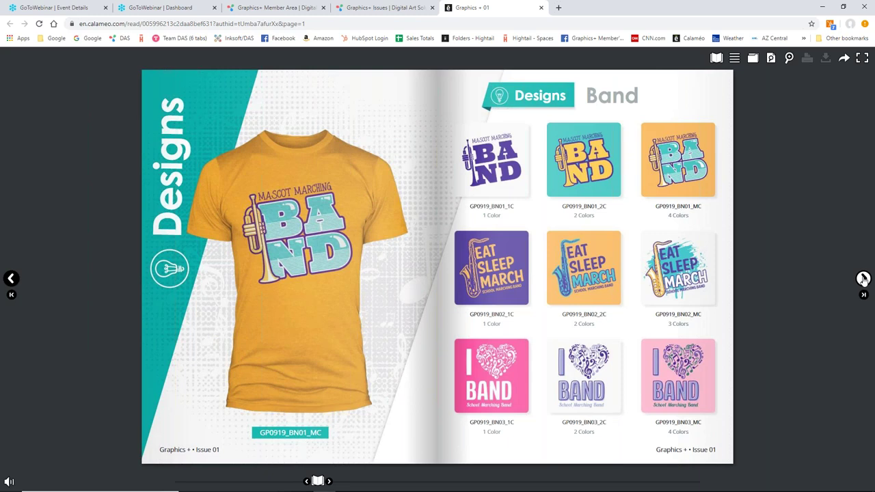
{"action": "left_click", "coordinate": [863, 279]}
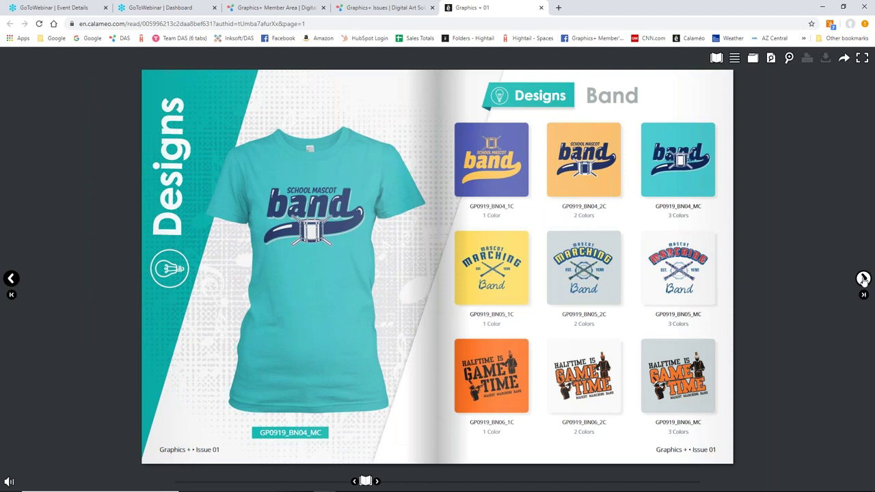
{"action": "left_click", "coordinate": [863, 278]}
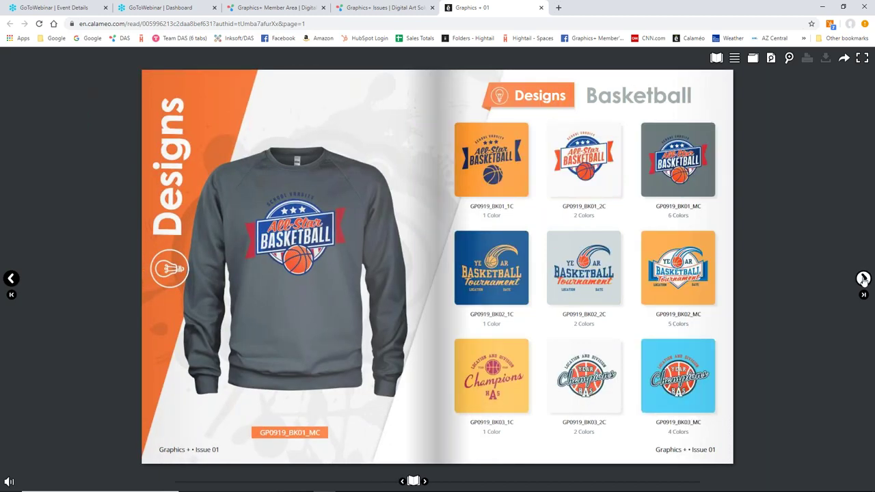
{"action": "left_click", "coordinate": [863, 278]}
{"action": "left_click", "coordinate": [863, 278]}
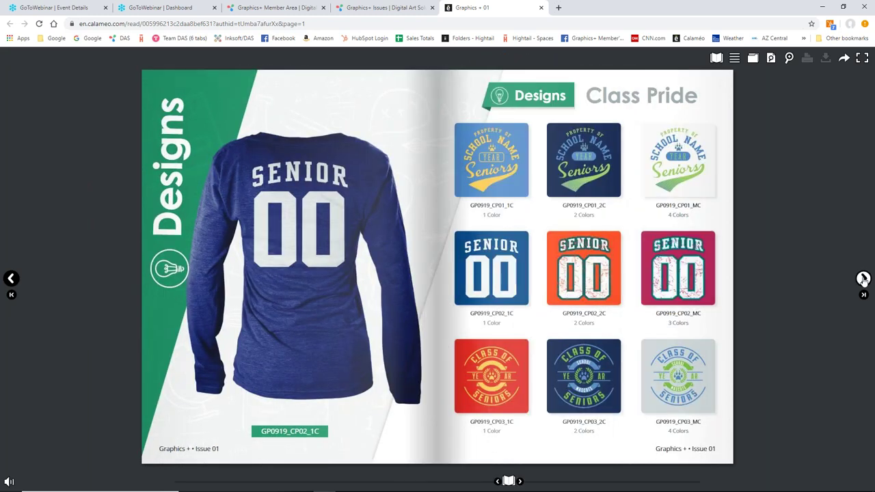
{"action": "left_click", "coordinate": [863, 278]}
{"action": "left_click", "coordinate": [863, 278]}
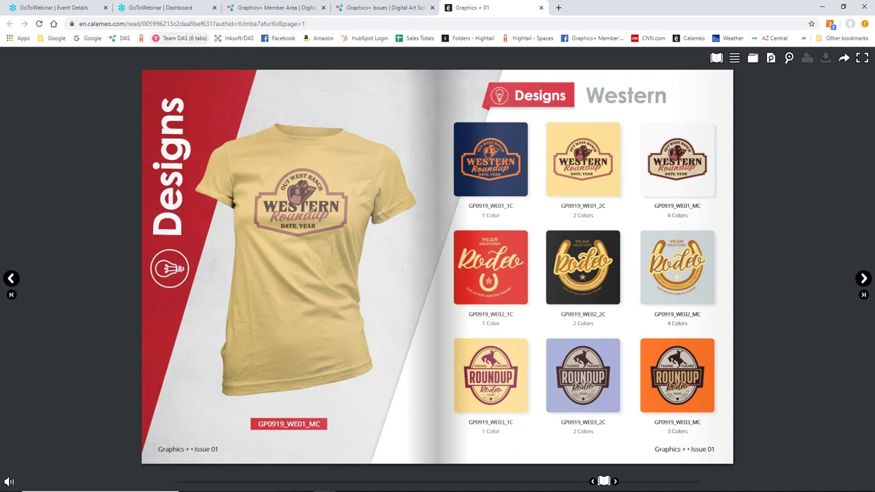
- Return to the lookbooks page and open the Graphics+ Issue 4 catalog in full-screen view
{"action": "left_click", "coordinate": [386, 10]}
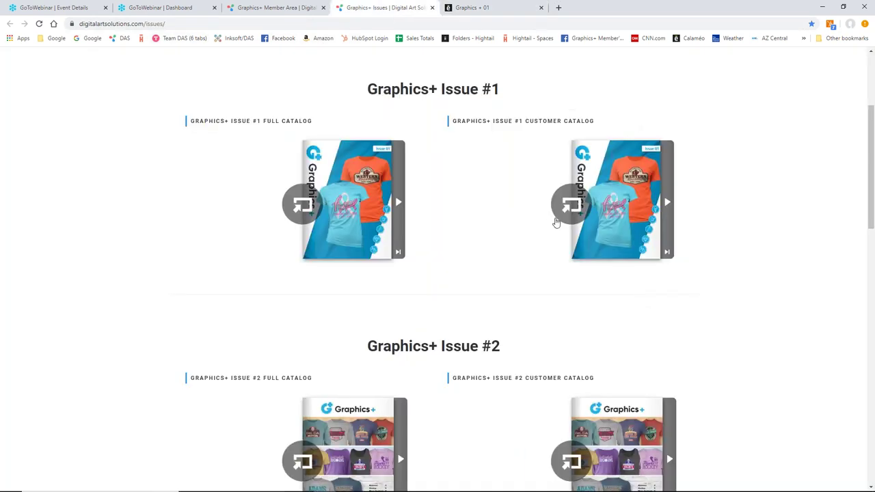
{"action": "scroll", "coordinate": [556, 220], "scroll_direction": "down", "scroll_amount": 2}
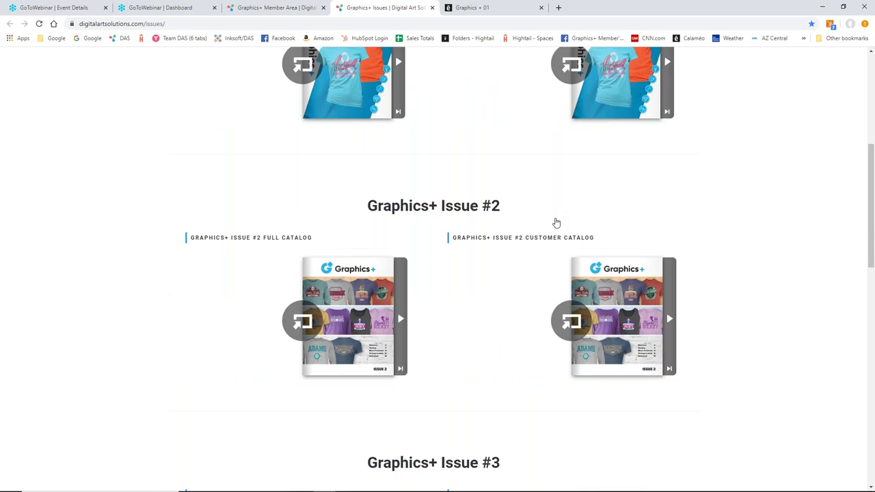
{"action": "scroll", "coordinate": [556, 223], "scroll_direction": "down", "scroll_amount": 1}
{"action": "left_click", "coordinate": [298, 280]}
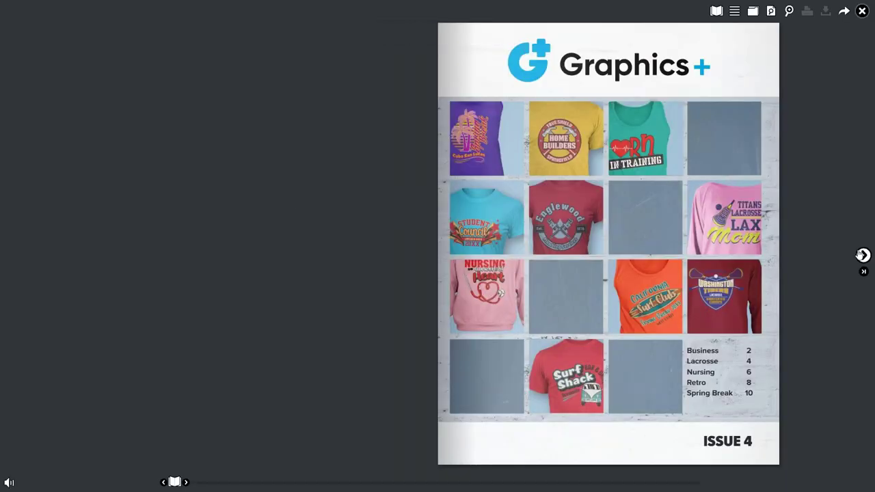
- Page through the Issue 4 catalog's Business, Lacrosse and Nursing designs up to the Retro designs
{"action": "left_click", "coordinate": [862, 255]}
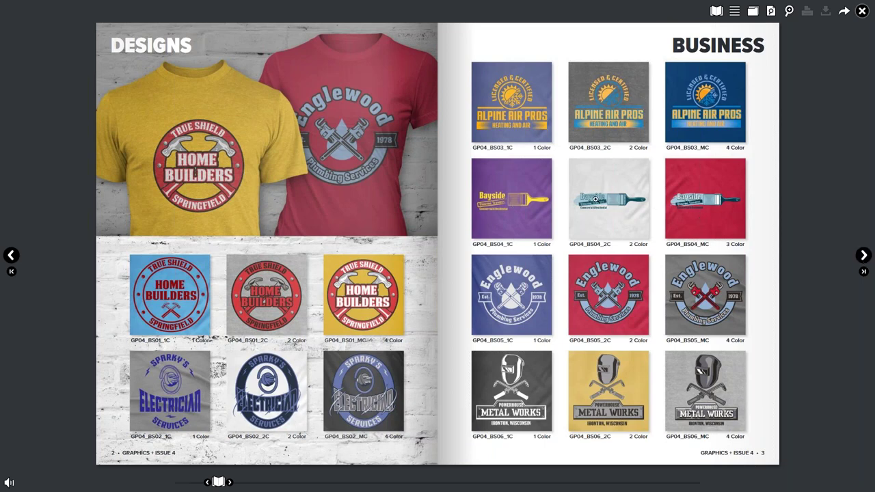
{"action": "left_click", "coordinate": [863, 255]}
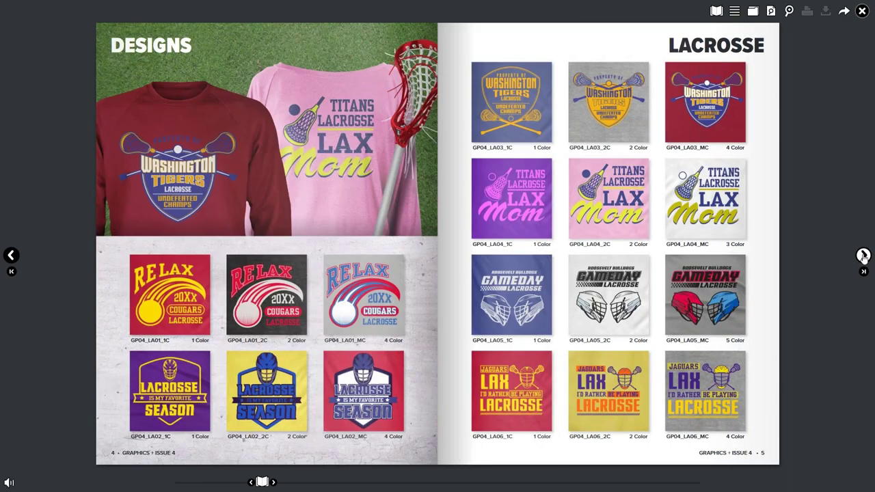
{"action": "left_click", "coordinate": [863, 254]}
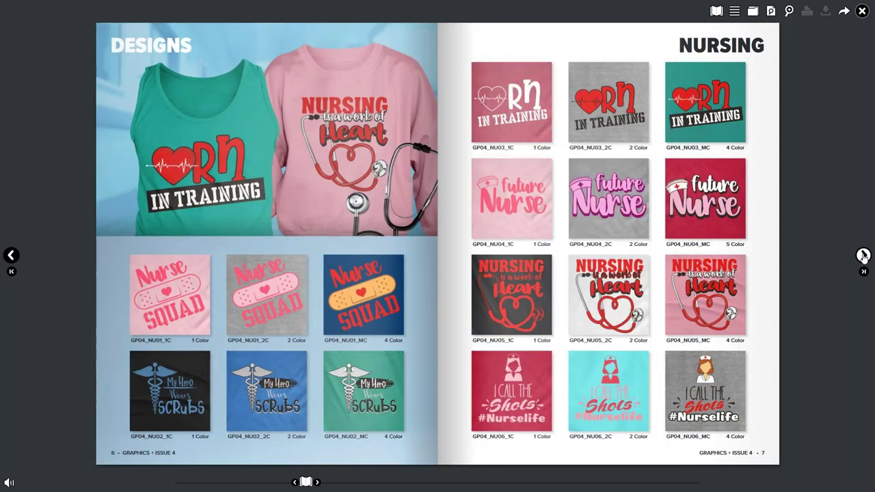
{"action": "left_click", "coordinate": [863, 255]}
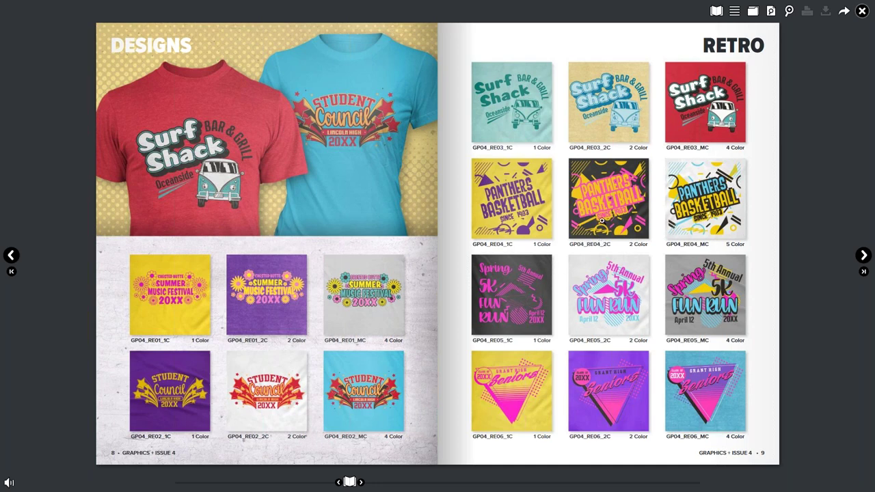
- Page through the Issue 4 catalog from the Retro designs past Spring Break, Embroidery and Rhinestone to the Business and Lacrosse graphics
{"action": "left_click", "coordinate": [863, 256]}
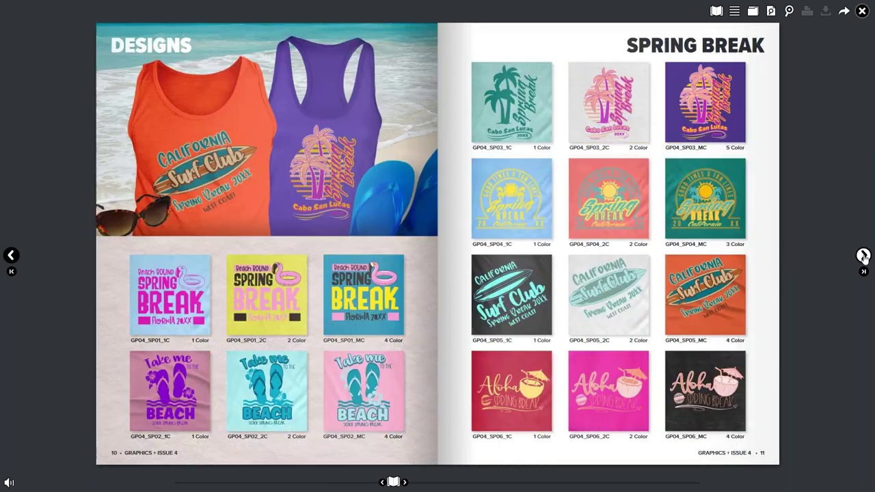
{"action": "left_click", "coordinate": [863, 255]}
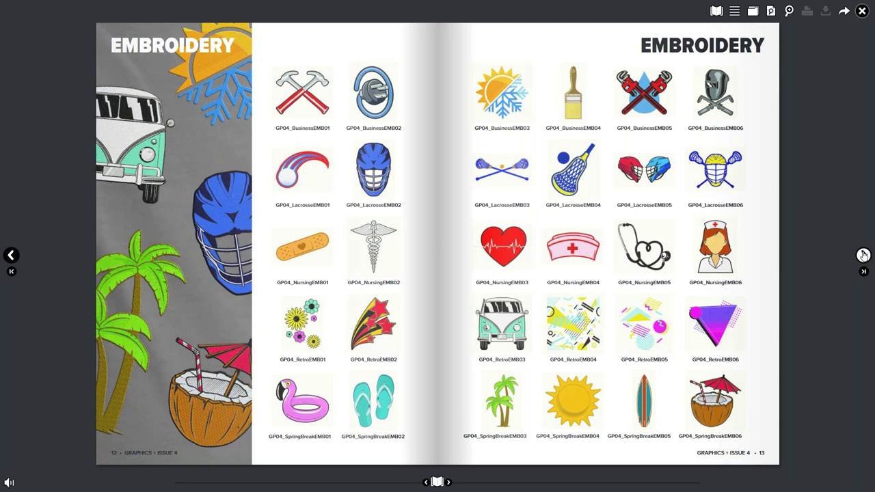
{"action": "left_click", "coordinate": [862, 255]}
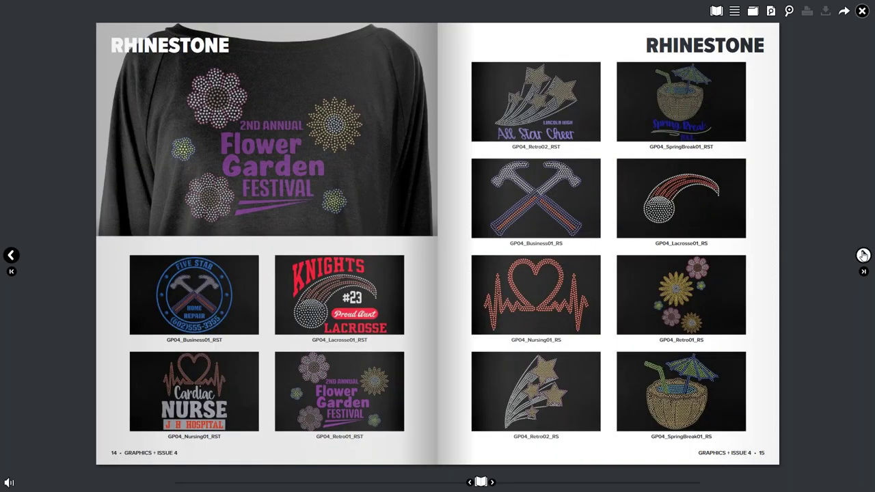
{"action": "left_click", "coordinate": [863, 255]}
{"action": "left_click", "coordinate": [863, 255]}
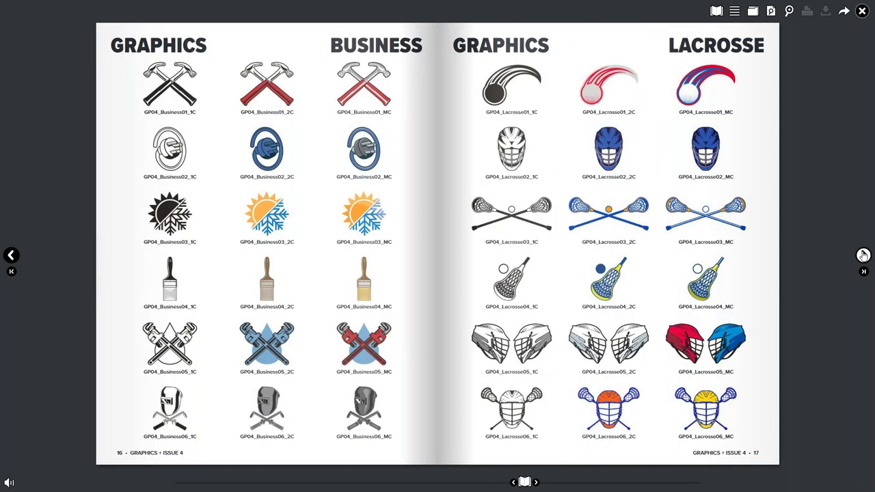
- Page through the catalog's remaining graphics and fonts to the back cover and exit the full-screen view
{"action": "left_click", "coordinate": [863, 255]}
{"action": "left_click", "coordinate": [863, 255]}
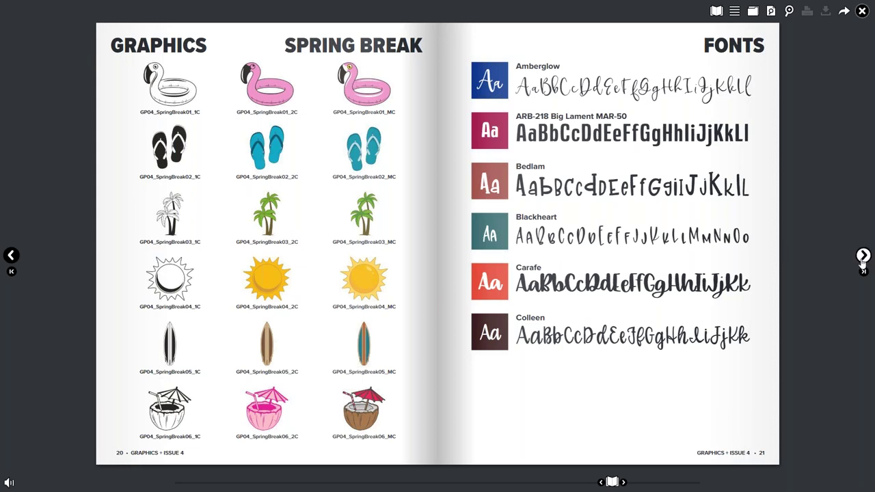
{"action": "left_click", "coordinate": [863, 256]}
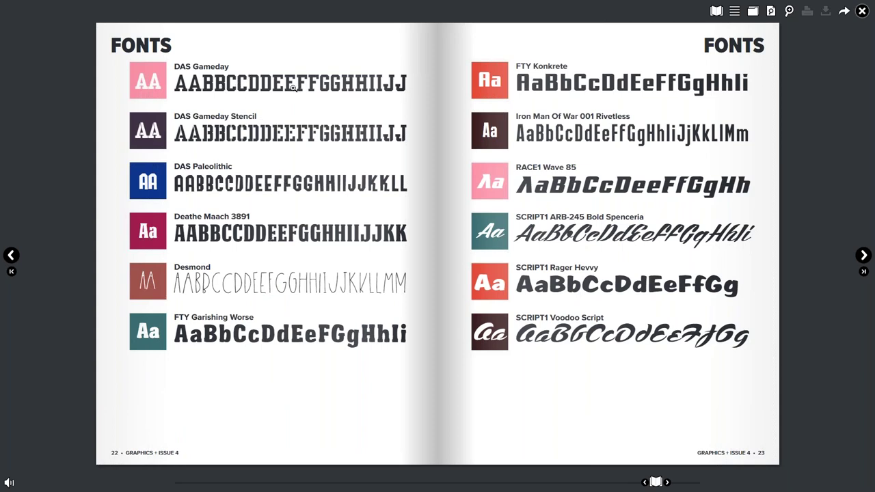
{"action": "left_click", "coordinate": [862, 256]}
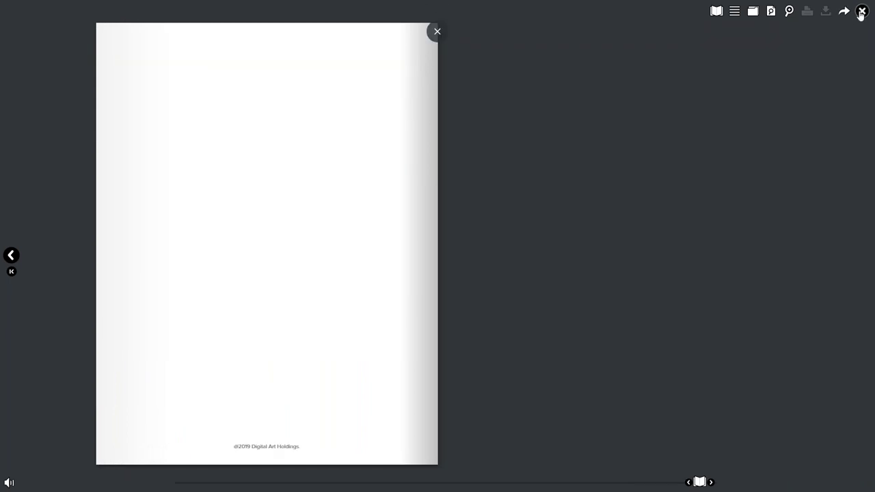
{"action": "left_click", "coordinate": [861, 12]}
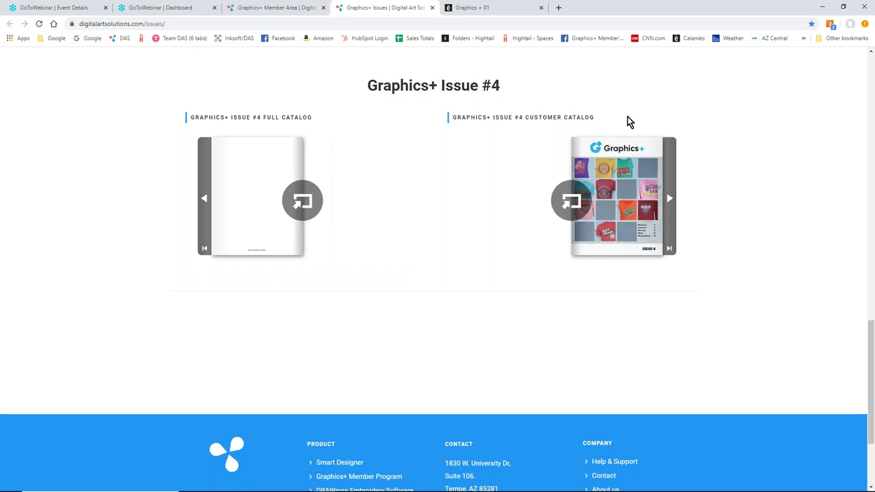
- Go to the Graphics+ member program page from the Digital Art Solutions home page and select its web address
{"action": "left_click", "coordinate": [171, 12]}
{"action": "left_click", "coordinate": [400, 8]}
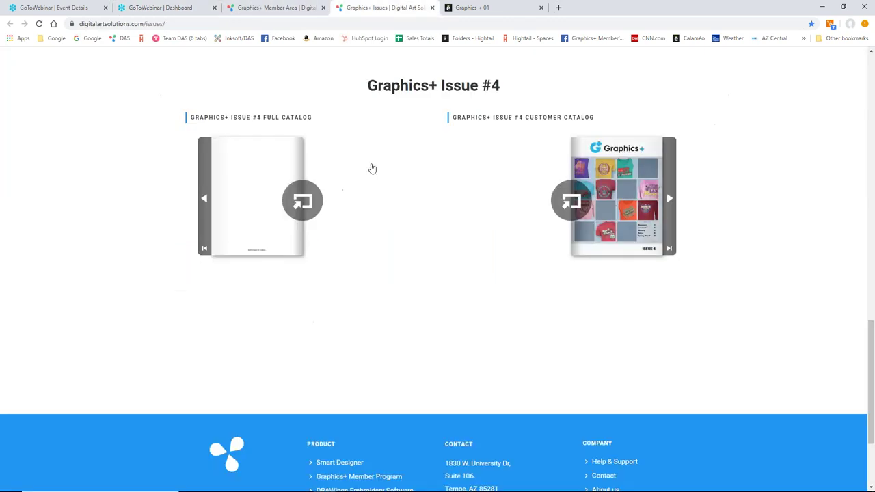
{"action": "left_click", "coordinate": [123, 42]}
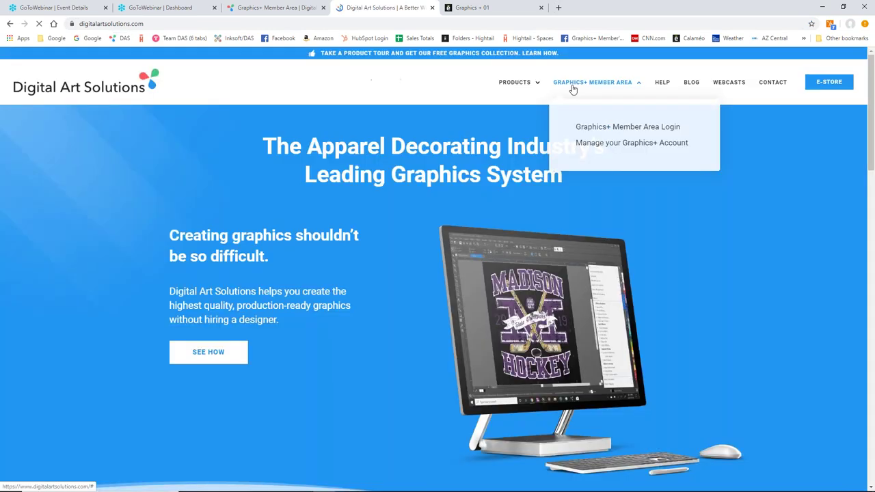
{"action": "mouse_move", "coordinate": [514, 82]}
{"action": "left_click", "coordinate": [565, 197]}
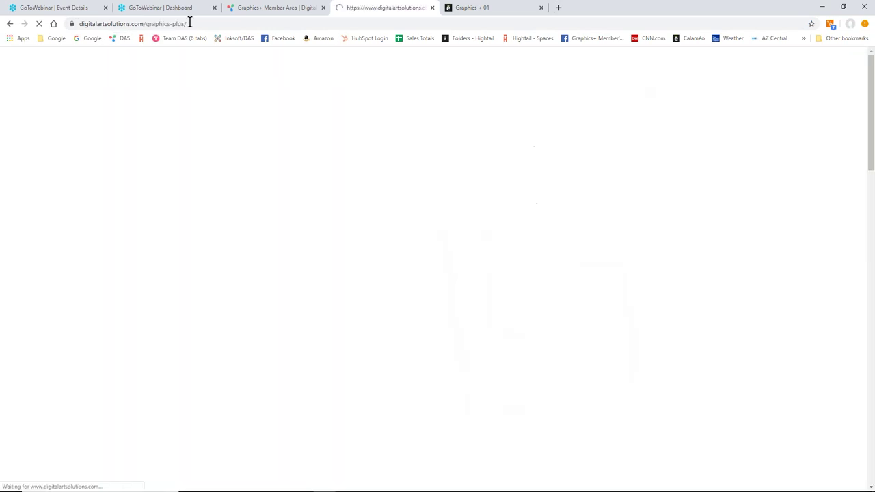
{"action": "left_click", "coordinate": [205, 24]}
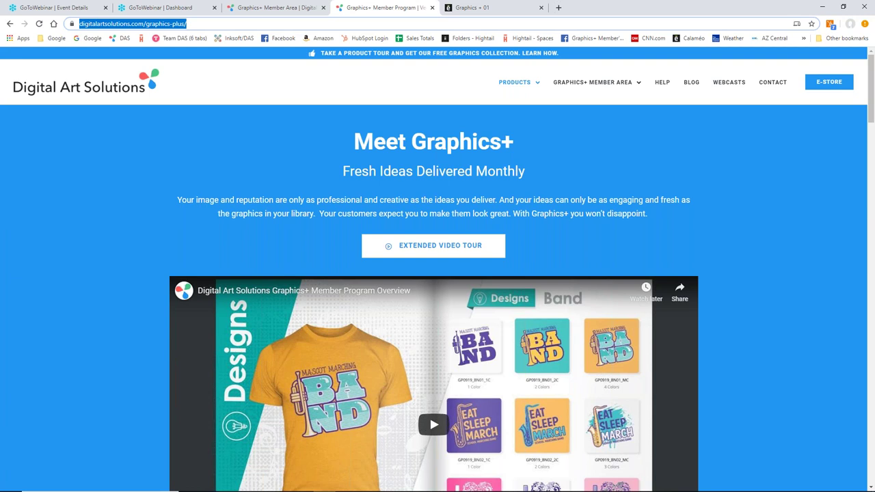
{"action": "key", "text": "alt+Tab"}
- Review the Graphics+ program page, comparing the Graphics+ Lite and Graphics+ membership options and looking at the member benefits form
{"action": "scroll", "coordinate": [448, 173], "scroll_direction": "down", "scroll_amount": 1}
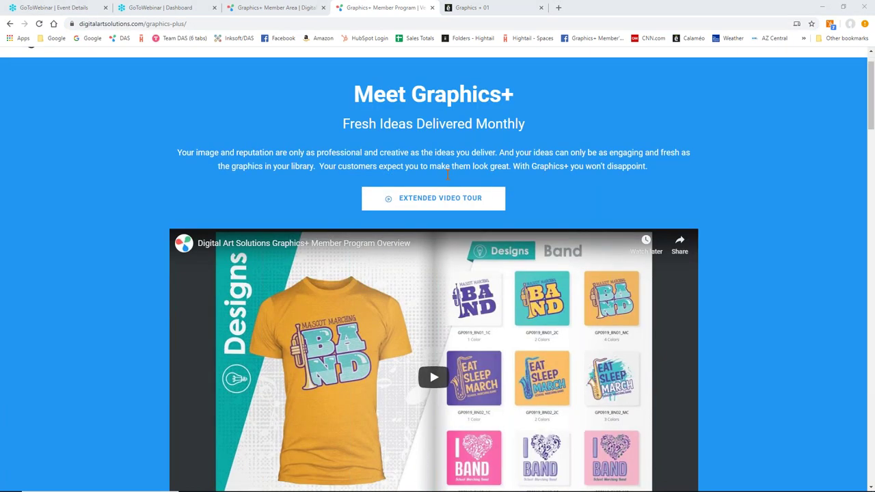
{"action": "scroll", "coordinate": [448, 173], "scroll_direction": "down", "scroll_amount": 5}
{"action": "scroll", "coordinate": [537, 211], "scroll_direction": "up", "scroll_amount": 4}
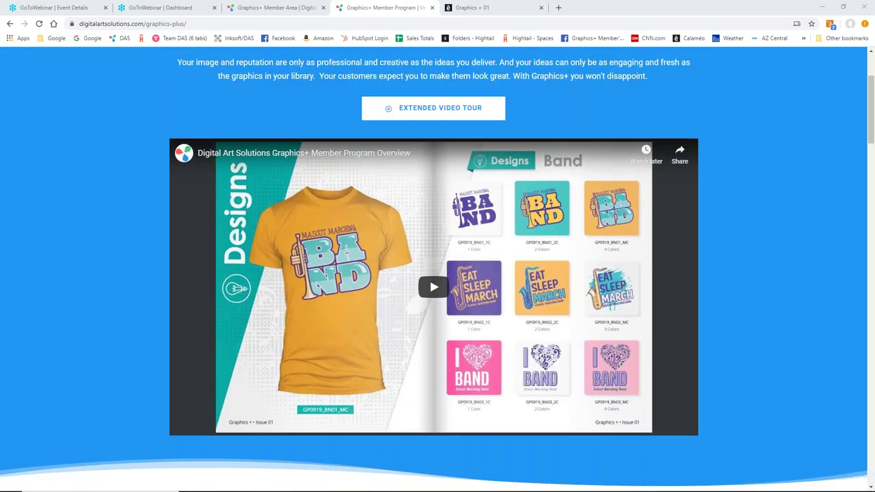
{"action": "scroll", "coordinate": [618, 189], "scroll_direction": "down", "scroll_amount": 15}
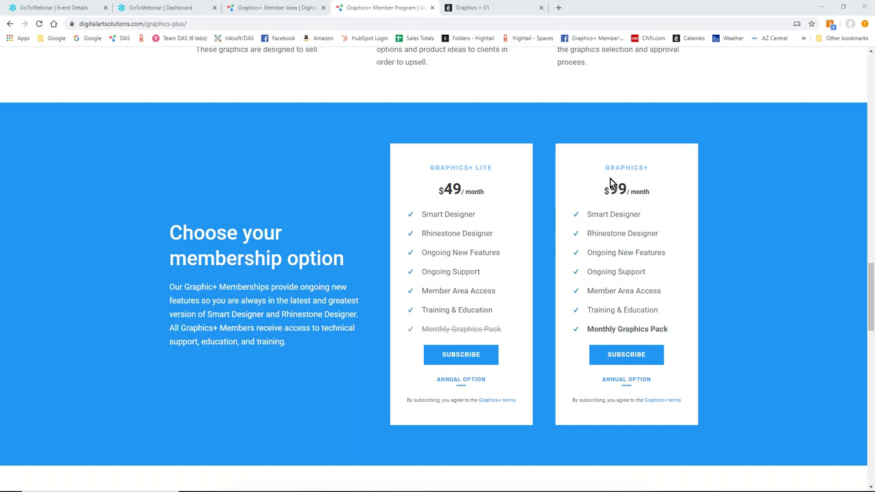
{"action": "scroll", "coordinate": [588, 267], "scroll_direction": "down", "scroll_amount": 3}
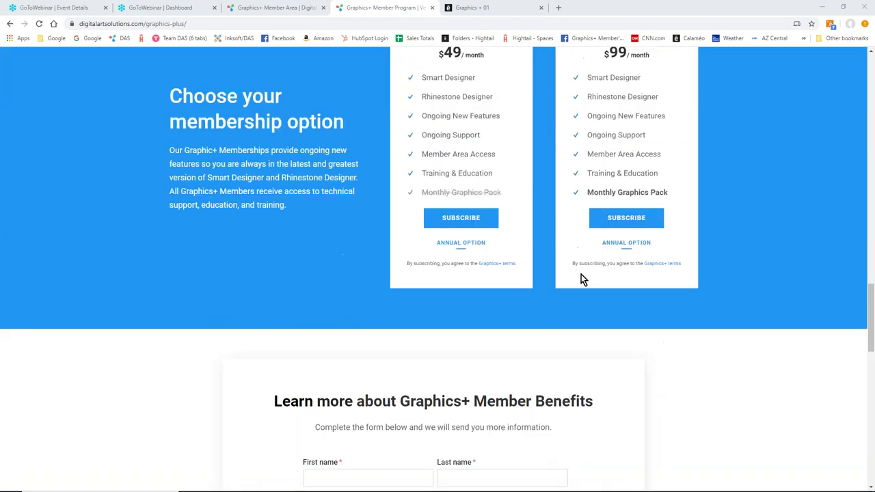
{"action": "scroll", "coordinate": [527, 327], "scroll_direction": "down", "scroll_amount": 2}
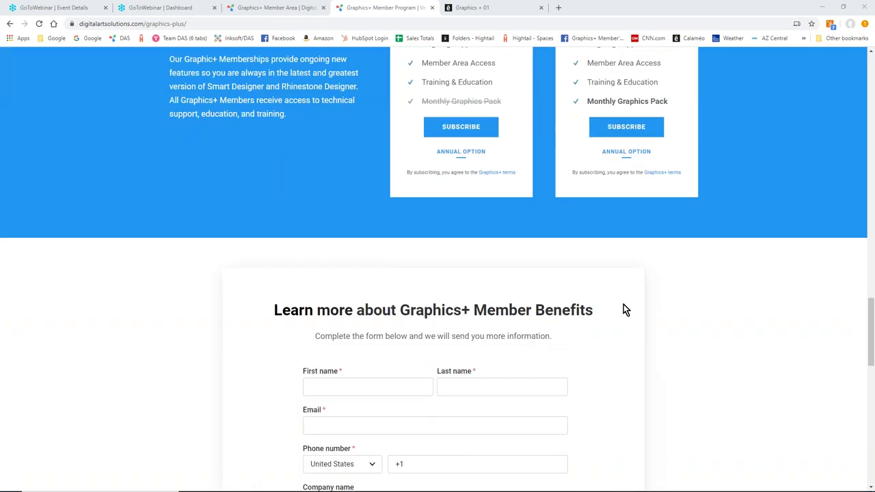
{"action": "scroll", "coordinate": [623, 304], "scroll_direction": "up", "scroll_amount": 1}
{"action": "scroll", "coordinate": [582, 291], "scroll_direction": "up", "scroll_amount": 1}
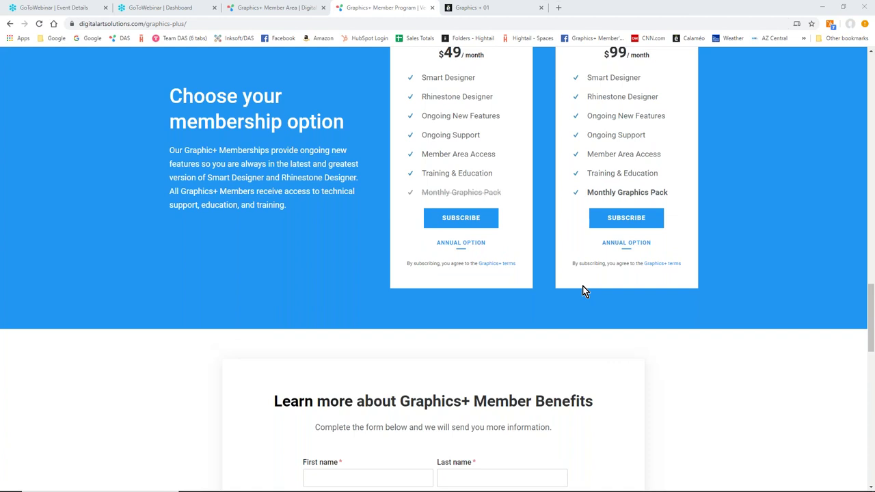
{"action": "scroll", "coordinate": [582, 291], "scroll_direction": "up", "scroll_amount": 1}
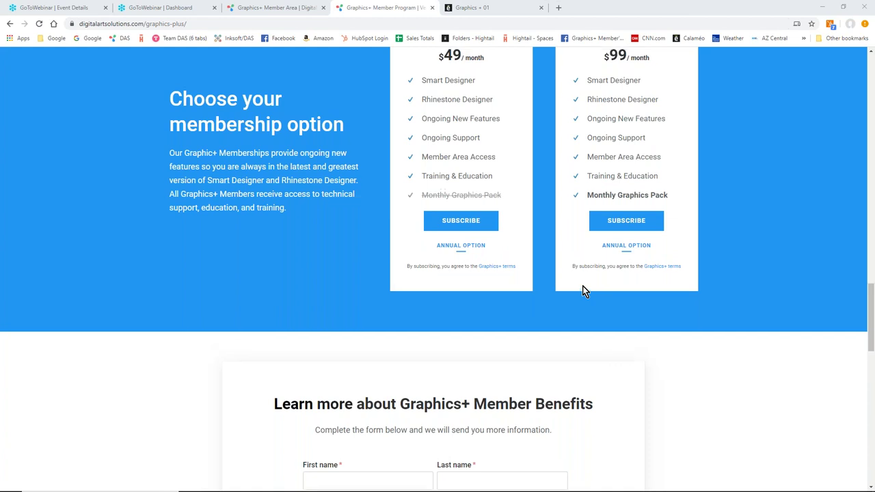
{"action": "scroll", "coordinate": [582, 292], "scroll_direction": "up", "scroll_amount": 2}
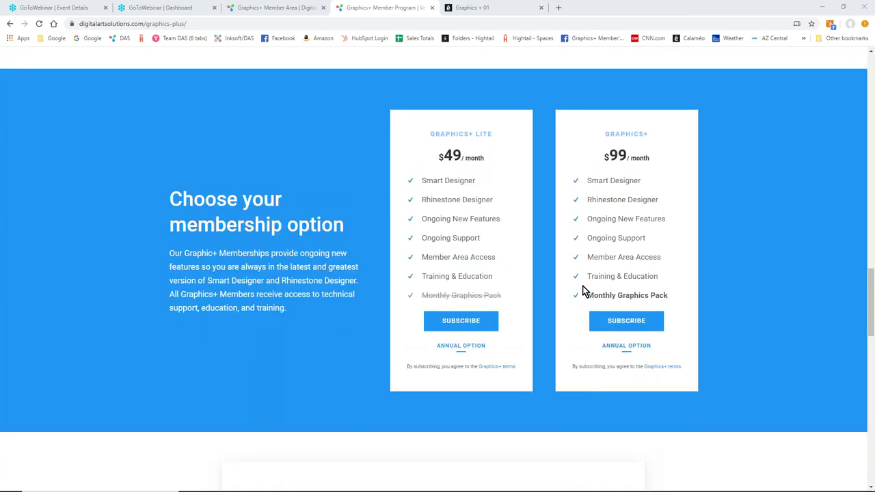
{"action": "scroll", "coordinate": [582, 291], "scroll_direction": "up", "scroll_amount": 10}
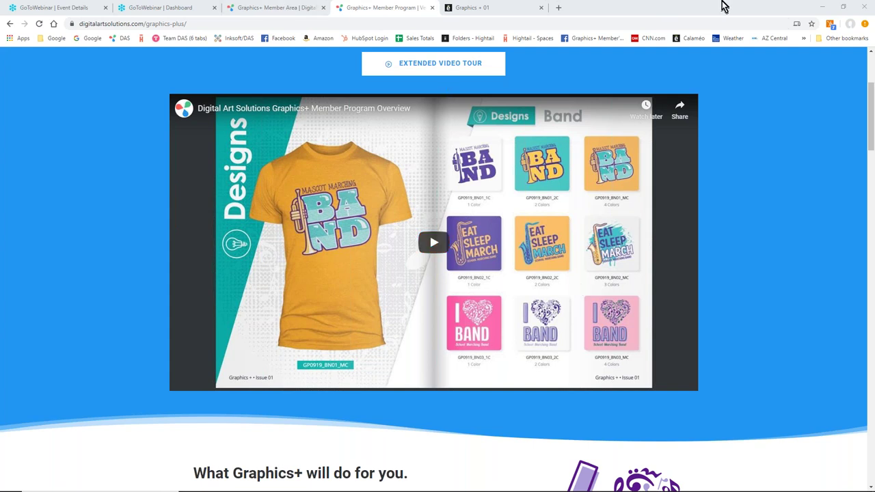
- Open the DAS Sample Pack Catalog for reading from the Digital Art Solutions publications on Calaméo
{"action": "left_click", "coordinate": [691, 39]}
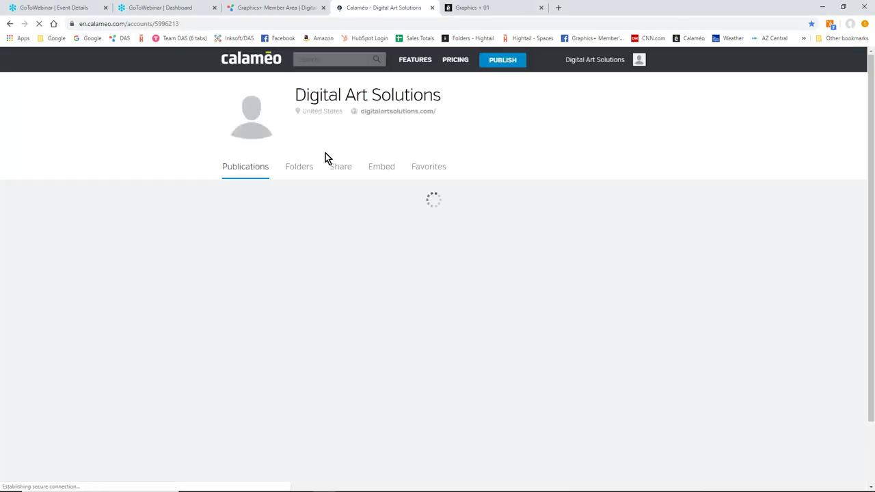
{"action": "left_click", "coordinate": [291, 233]}
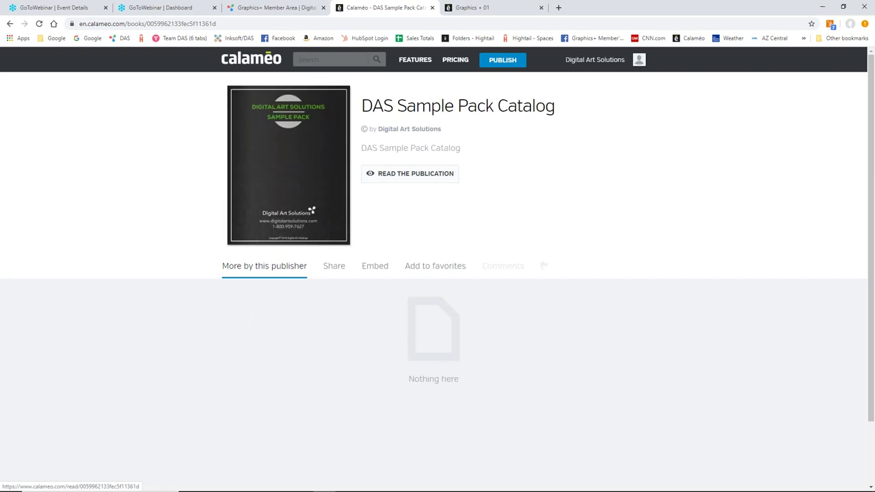
{"action": "left_click", "coordinate": [289, 166]}
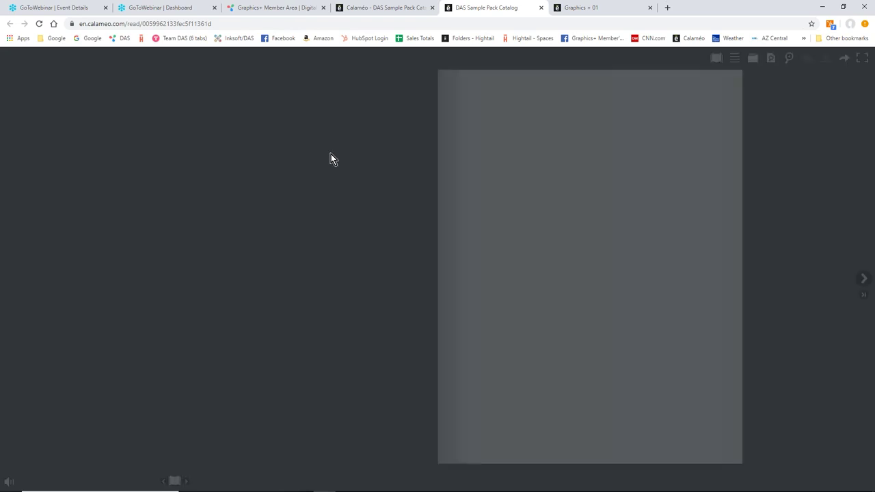
- Page through the DAS Sample Pack Catalog from the Campus Graphics designs to the back cover
{"action": "left_click", "coordinate": [863, 280]}
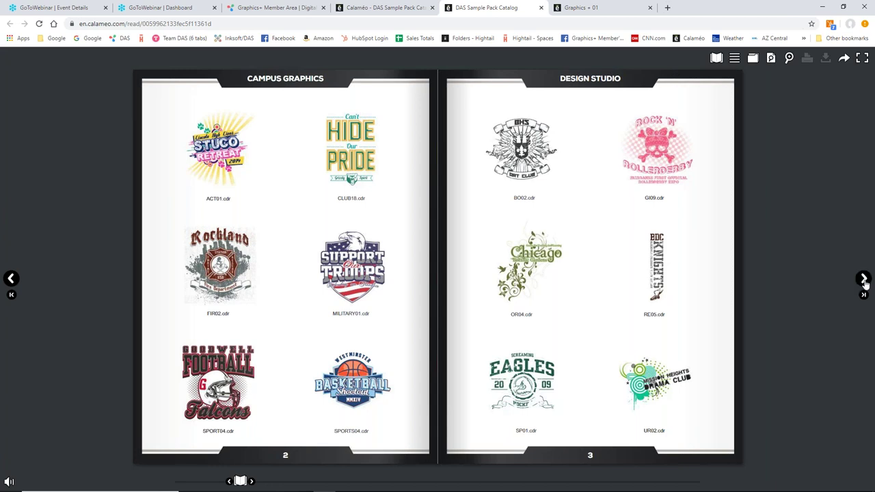
{"action": "left_click", "coordinate": [864, 279]}
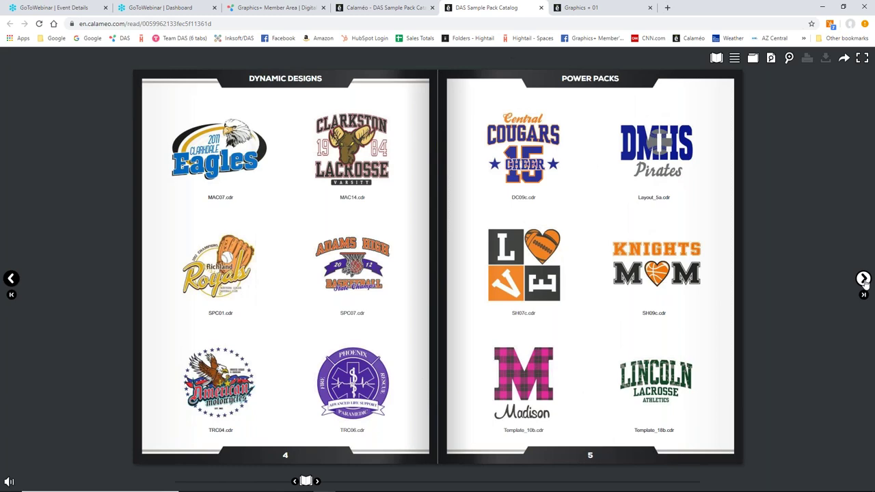
{"action": "left_click", "coordinate": [863, 280]}
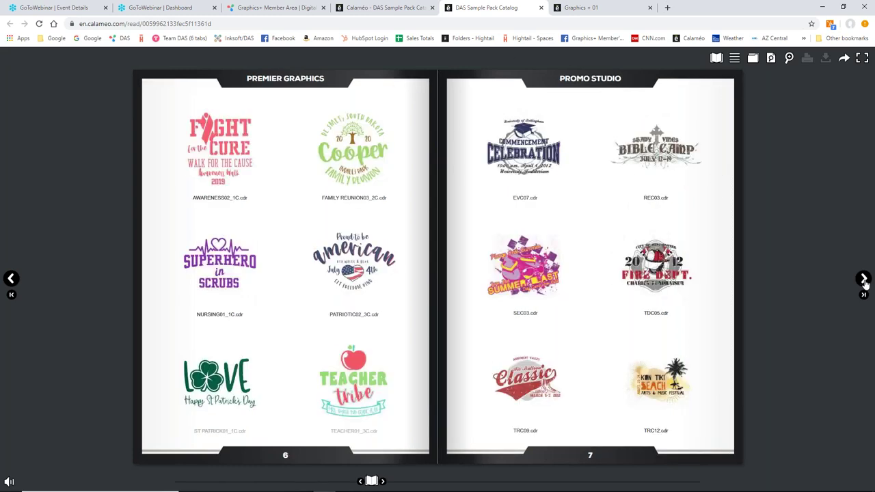
{"action": "left_click", "coordinate": [863, 279]}
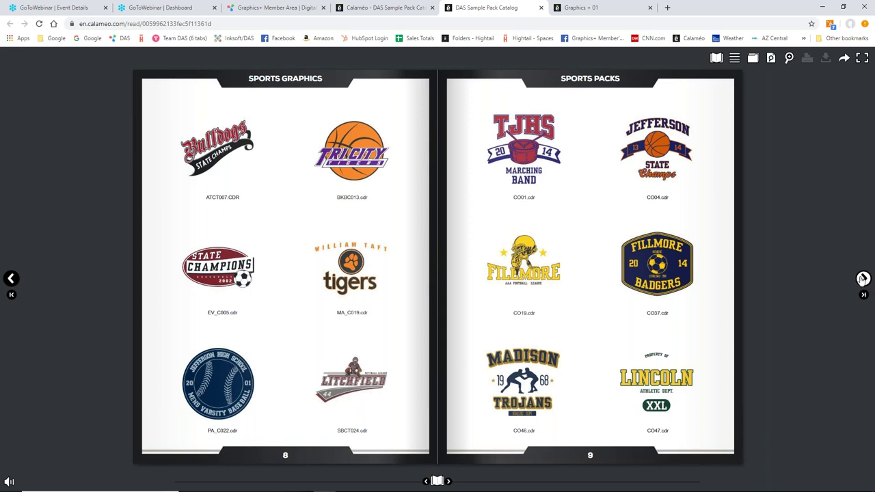
{"action": "left_click", "coordinate": [862, 279]}
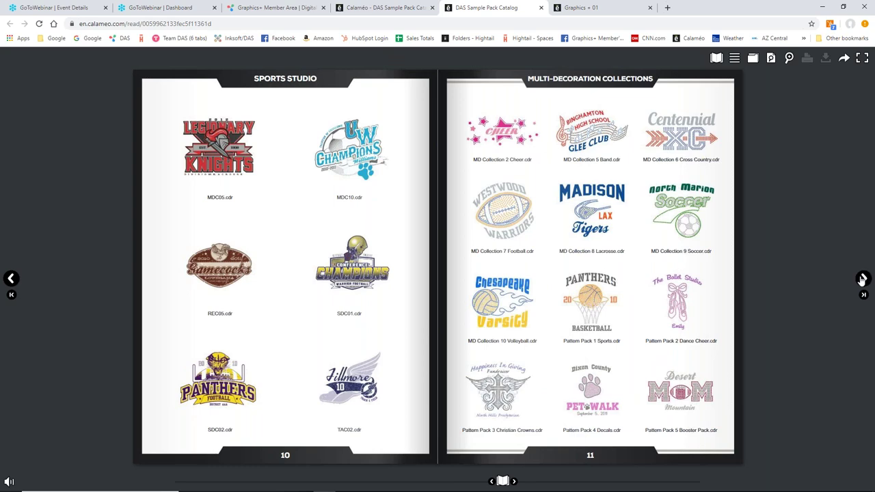
{"action": "left_click", "coordinate": [861, 279]}
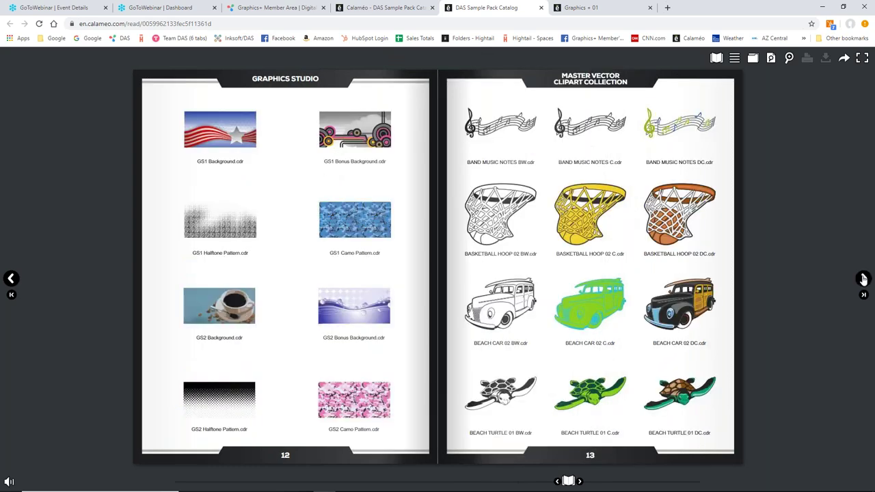
{"action": "left_click", "coordinate": [863, 279]}
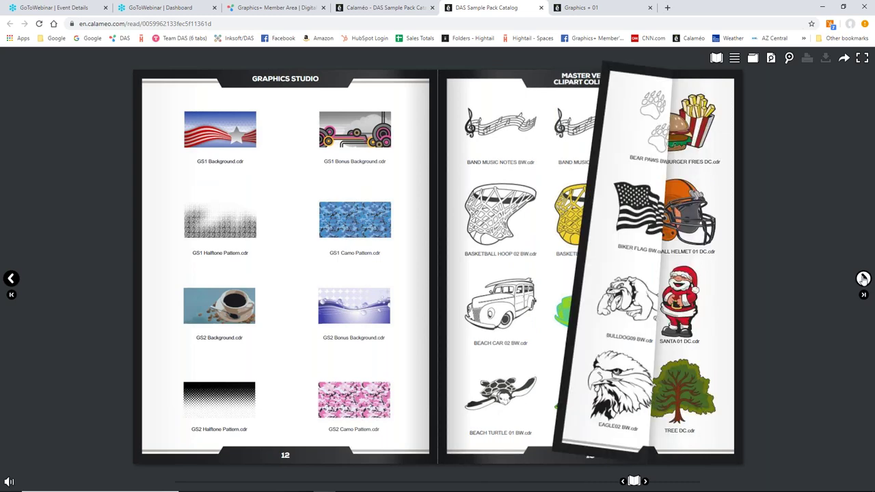
{"action": "left_click", "coordinate": [863, 279]}
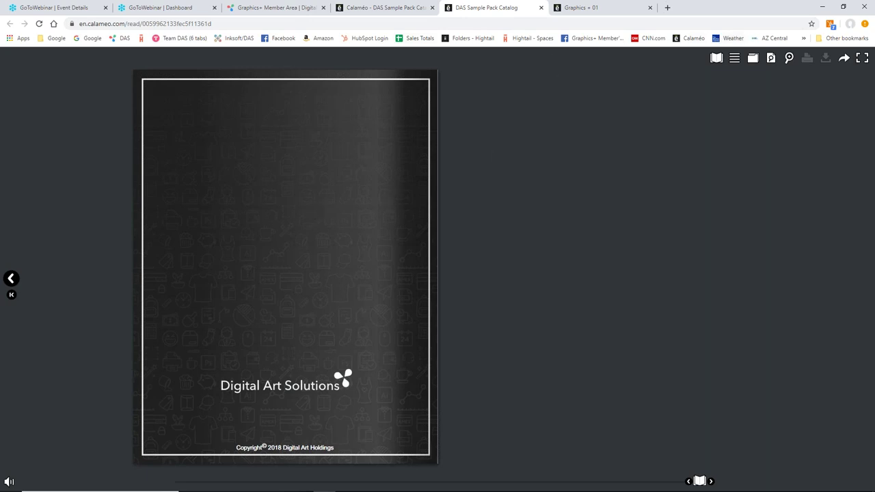
- Minimize the browser to return to CorelDRAW and bring up the Hit Like a Boss Digital.cdr drawing
{"action": "left_click", "coordinate": [822, 7]}
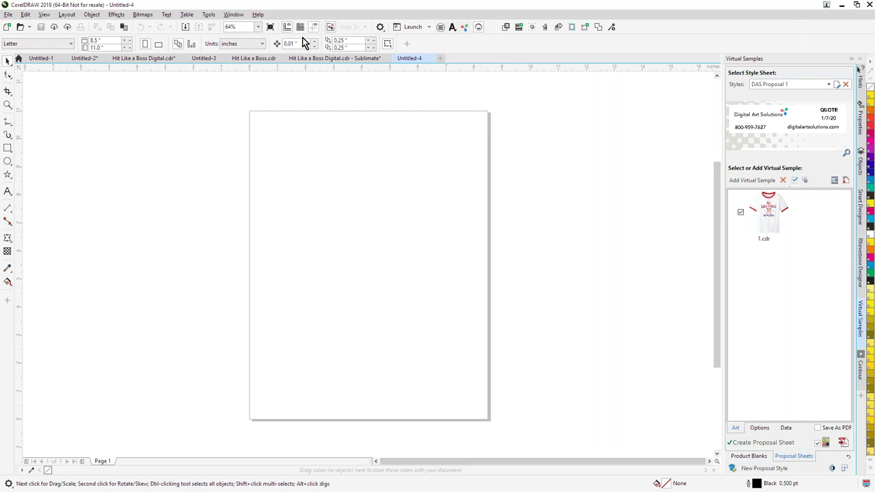
{"action": "left_click", "coordinate": [173, 60]}
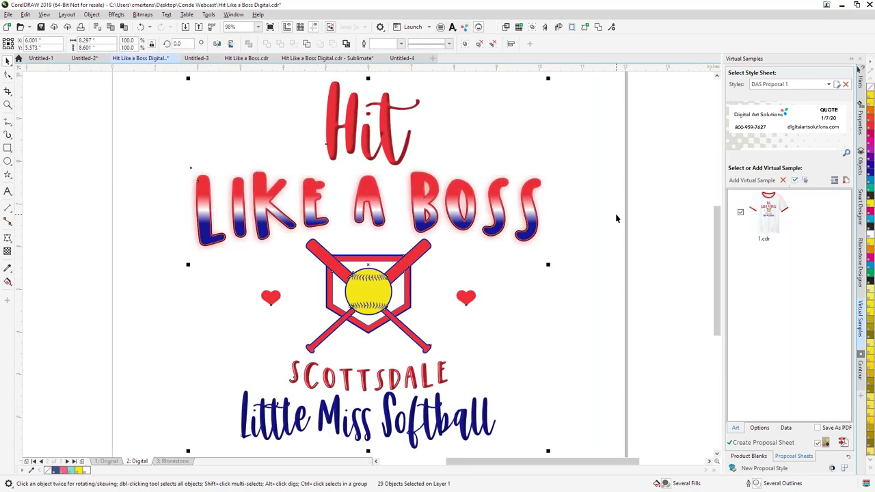